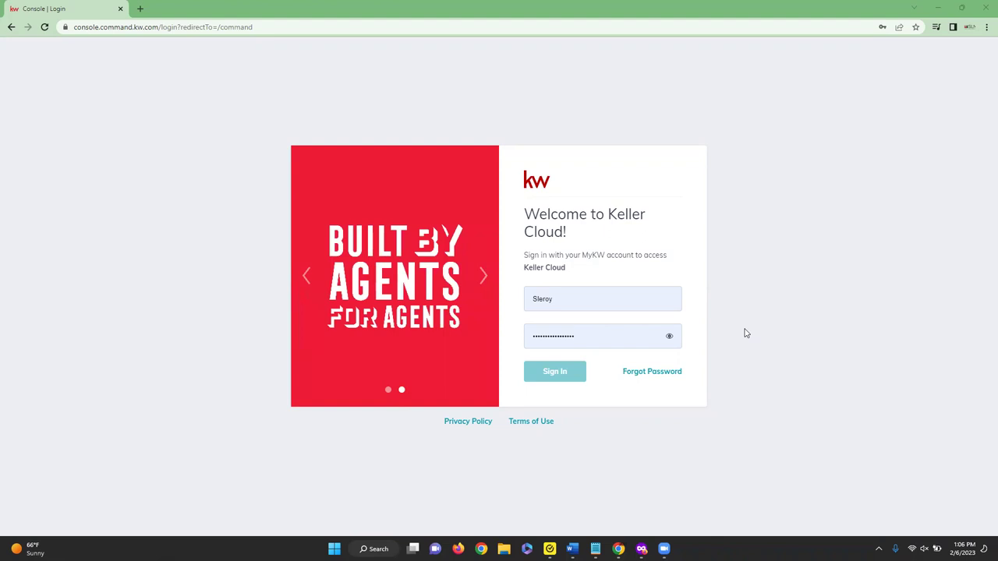
# Sign in to Keller Cloud with the prefilled credentials, dismiss the password-saving offer and expand the navigation labels.
pyautogui.click(553, 372)
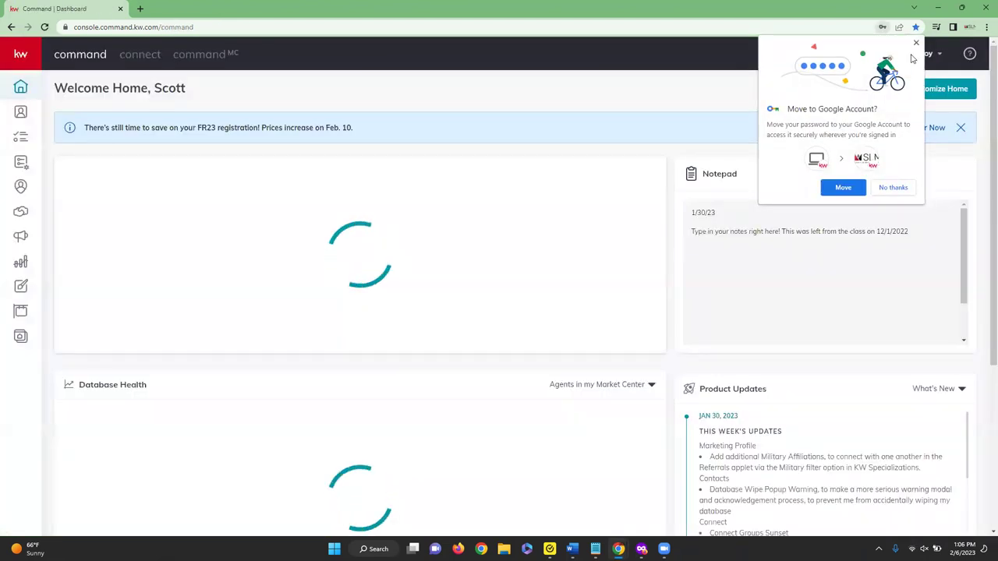
pyautogui.click(917, 43)
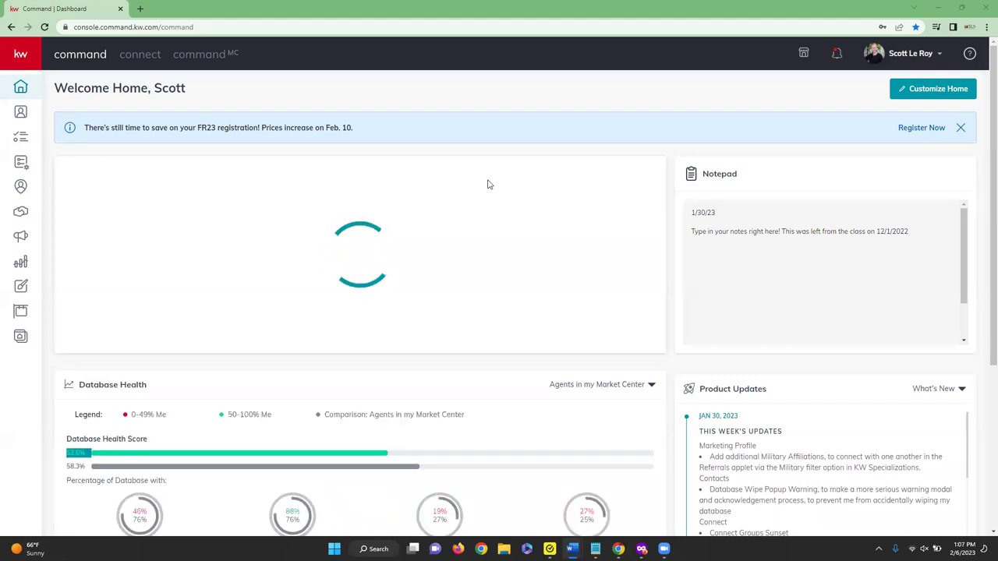
pyautogui.click(21, 58)
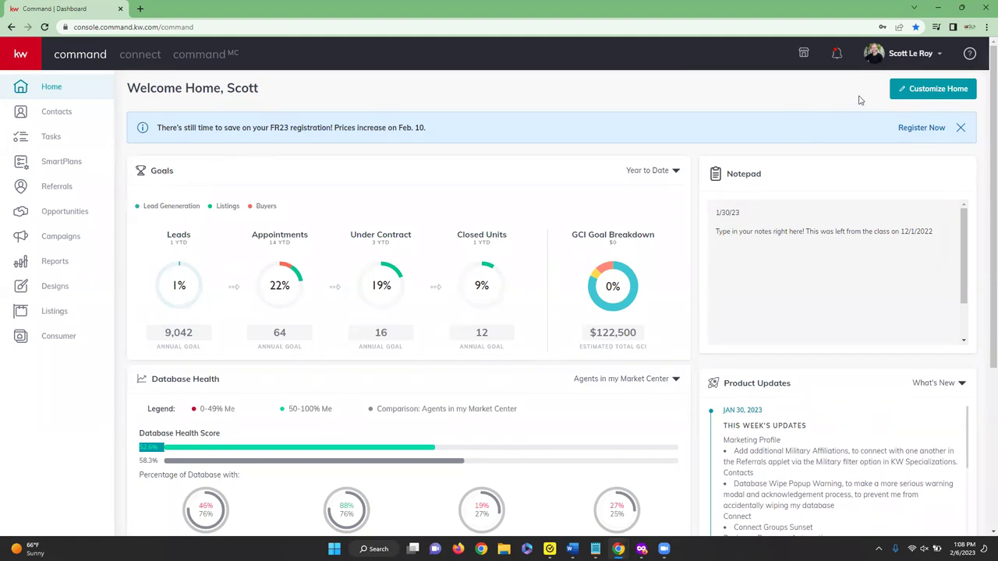
# Try hiding and restoring the Goals widget and moving Tasks above it in the Customize Home layout.
pyautogui.click(913, 95)
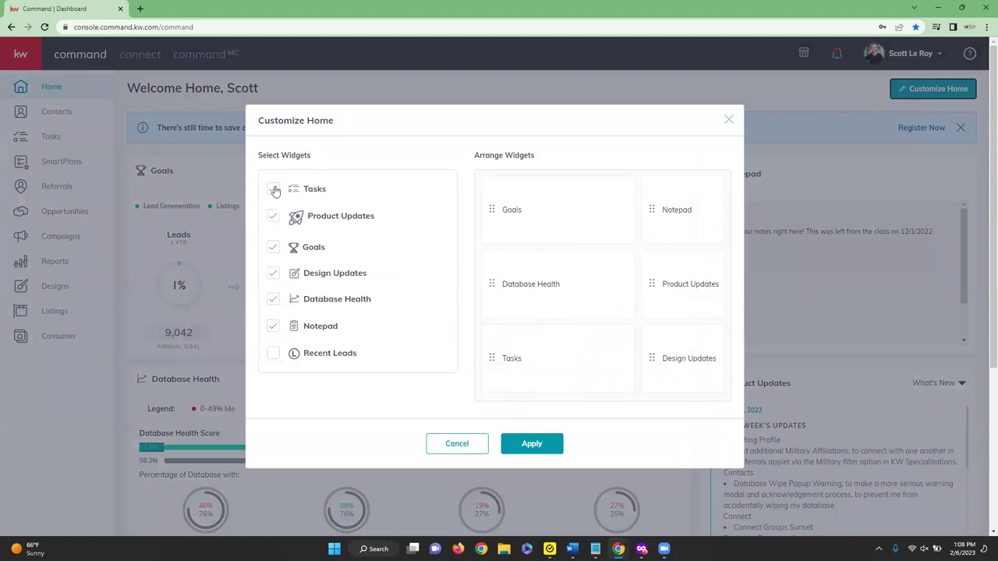
pyautogui.click(276, 250)
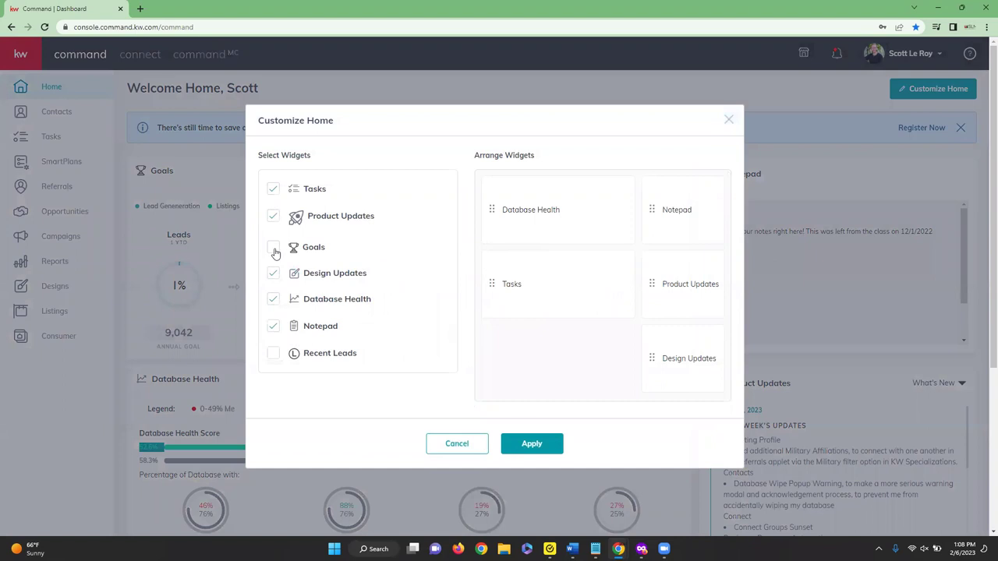
pyautogui.click(275, 251)
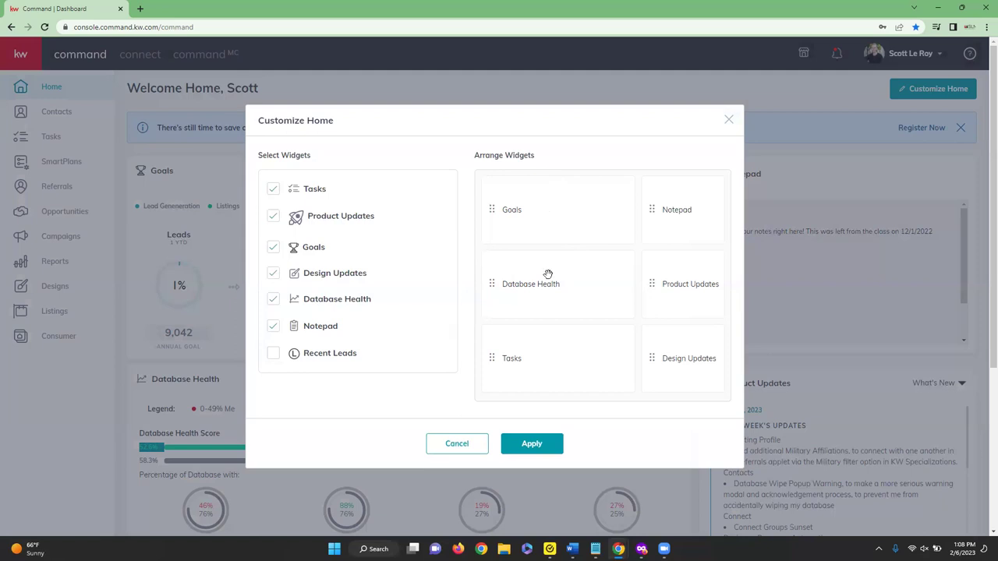
pyautogui.moveTo(519, 363)
pyautogui.mouseDown()
pyautogui.moveTo(536, 294)
pyautogui.moveTo(517, 203)
pyautogui.moveTo(524, 210)
pyautogui.mouseUp()
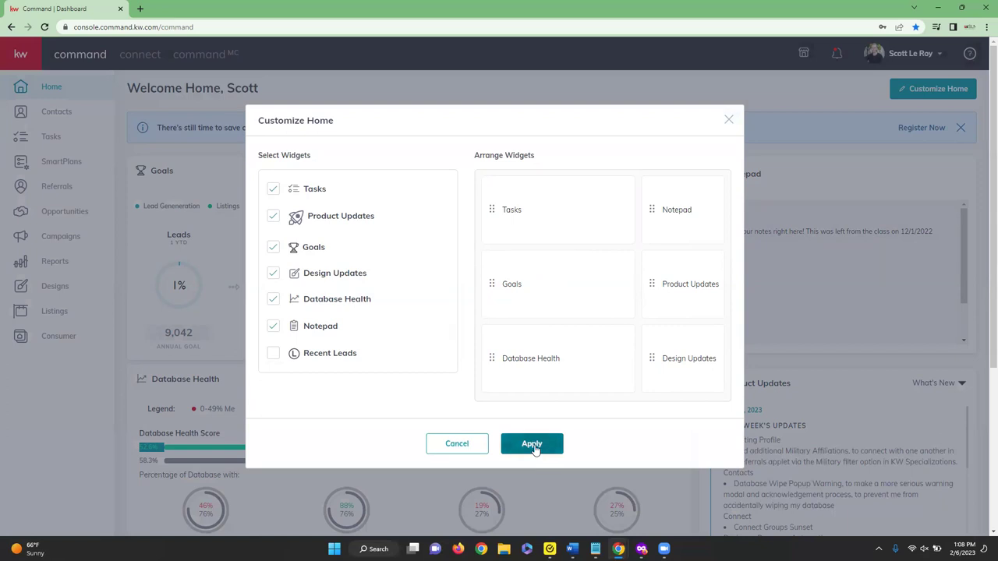
pyautogui.click(728, 119)
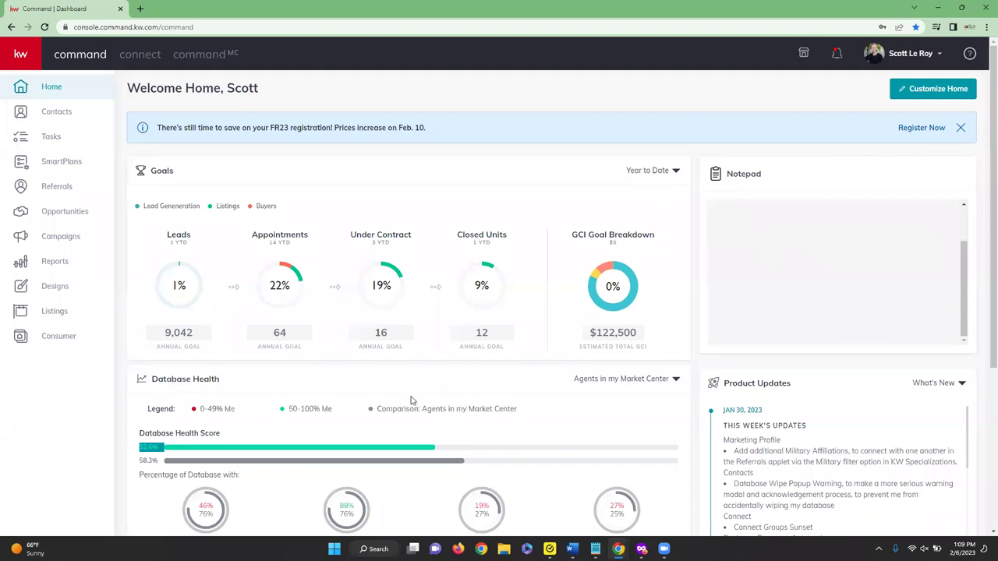
# Review the dashboard widgets, including Database Health, Tasks, Product Updates and the new templates in Designs Updates.
pyautogui.scroll(-3, 468, 257)
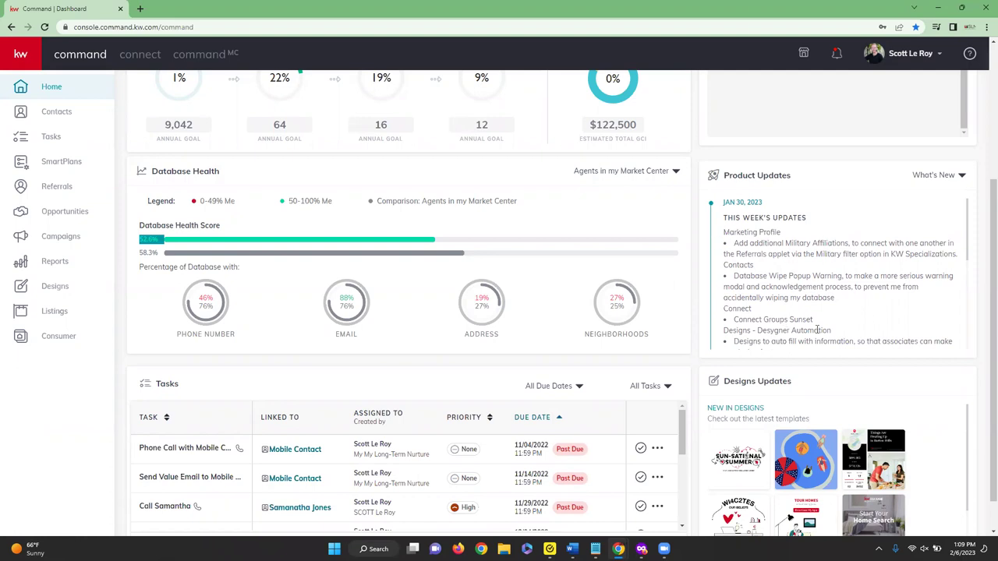
pyautogui.scroll(-1, 507, 265)
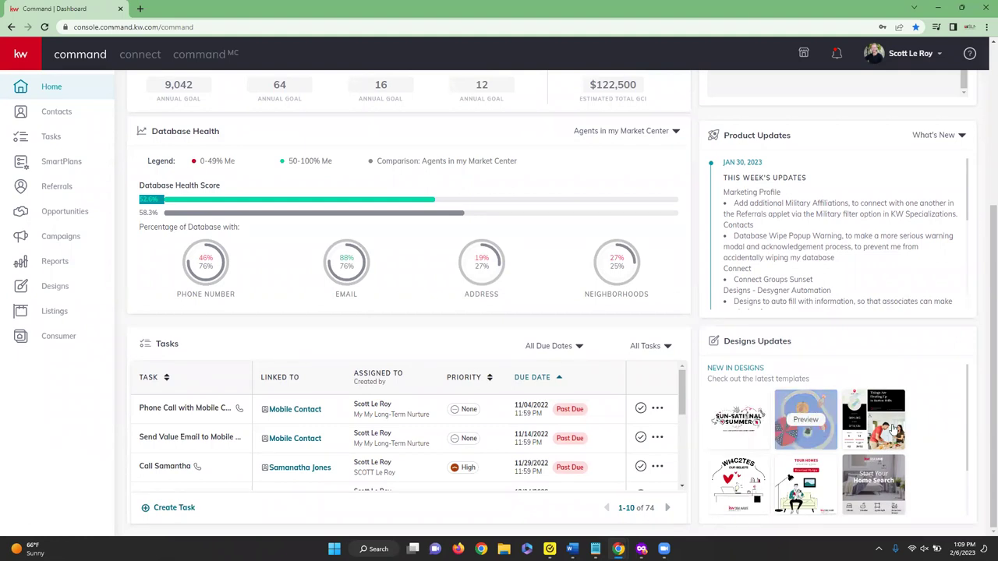
pyautogui.moveTo(889, 484)
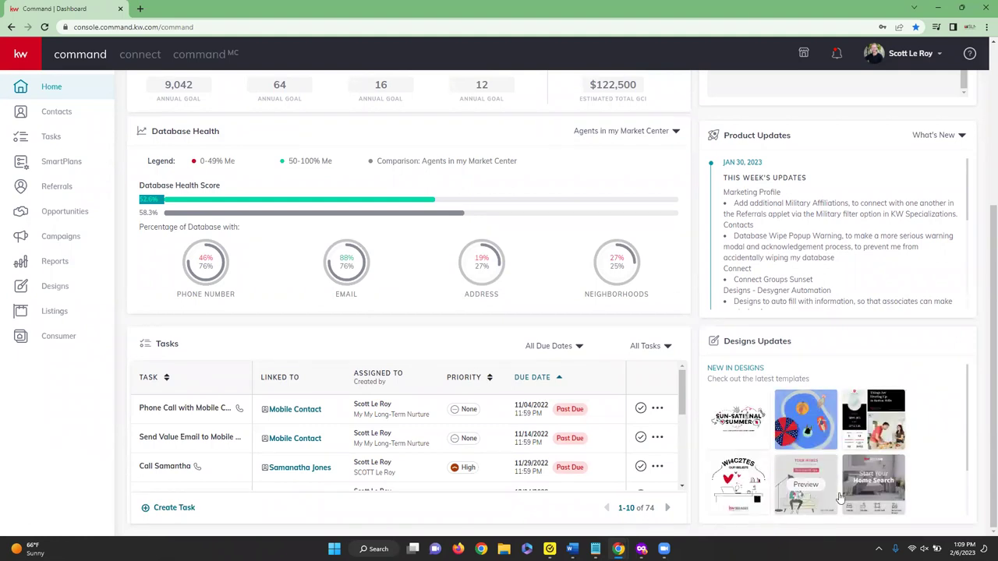
pyautogui.scroll(-1, 931, 440)
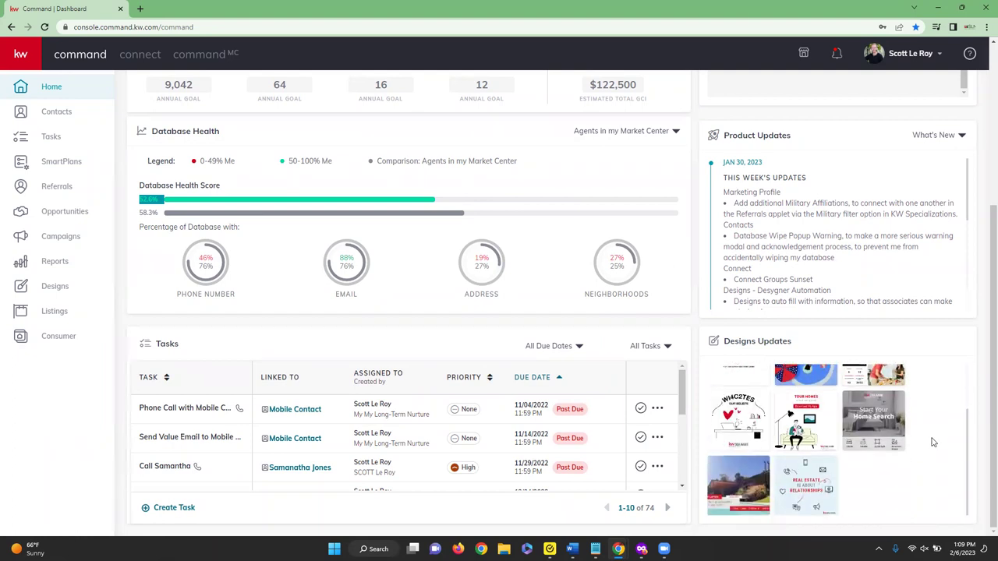
pyautogui.scroll(1, 932, 442)
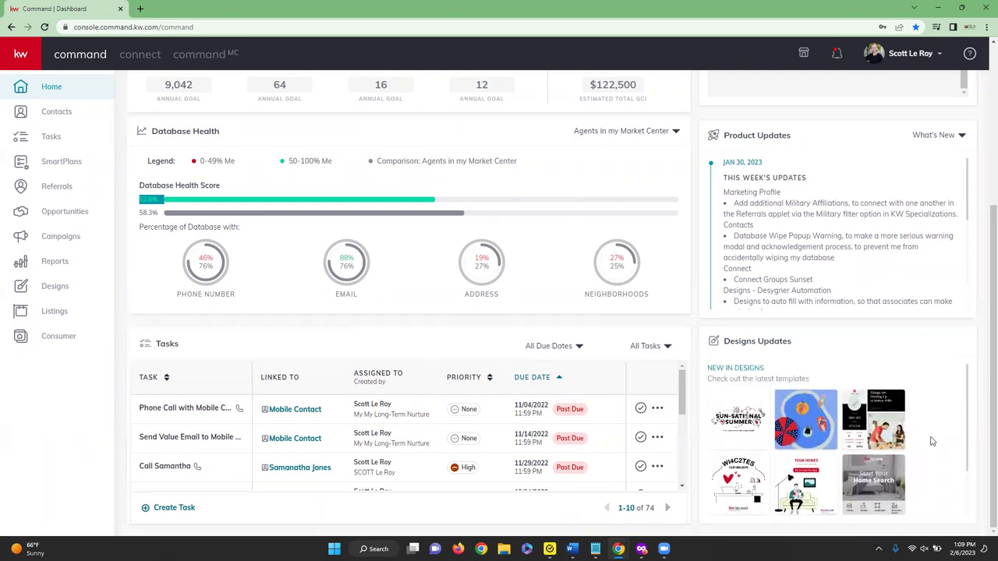
pyautogui.scroll(3, 932, 440)
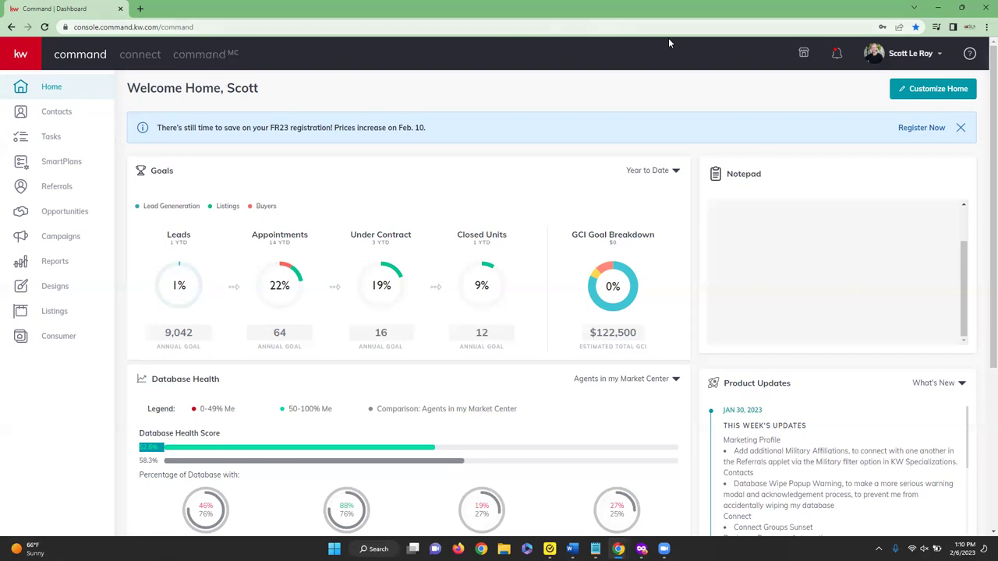
# Read through the notifications and dismiss them all.
pyautogui.click(837, 55)
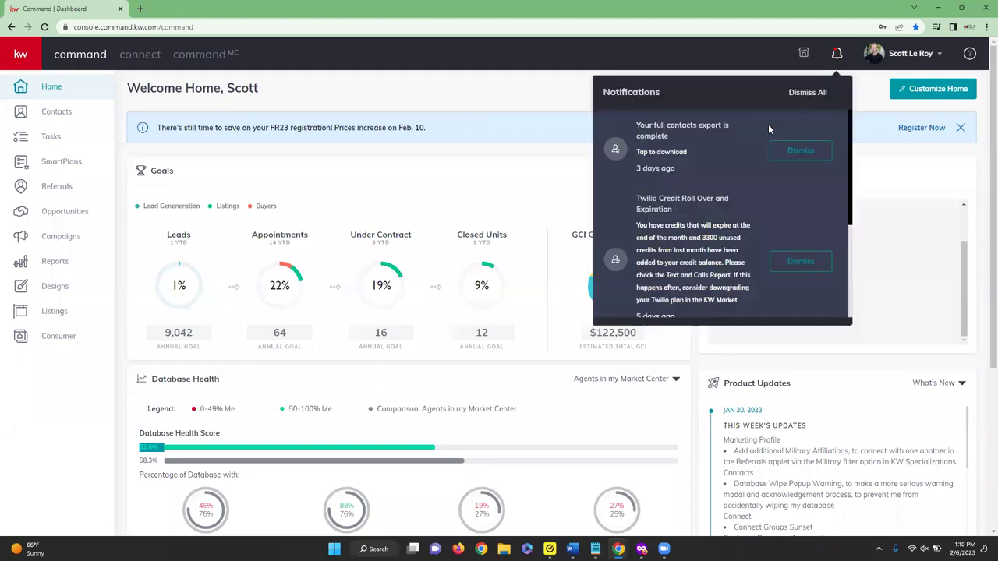
pyautogui.scroll(-2, 733, 162)
pyautogui.scroll(4, 733, 162)
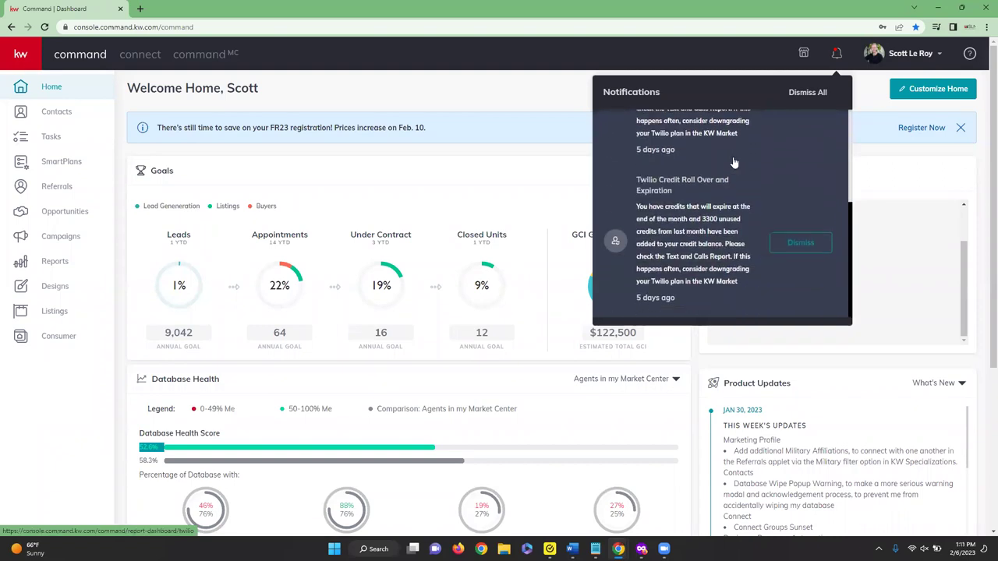
pyautogui.click(806, 93)
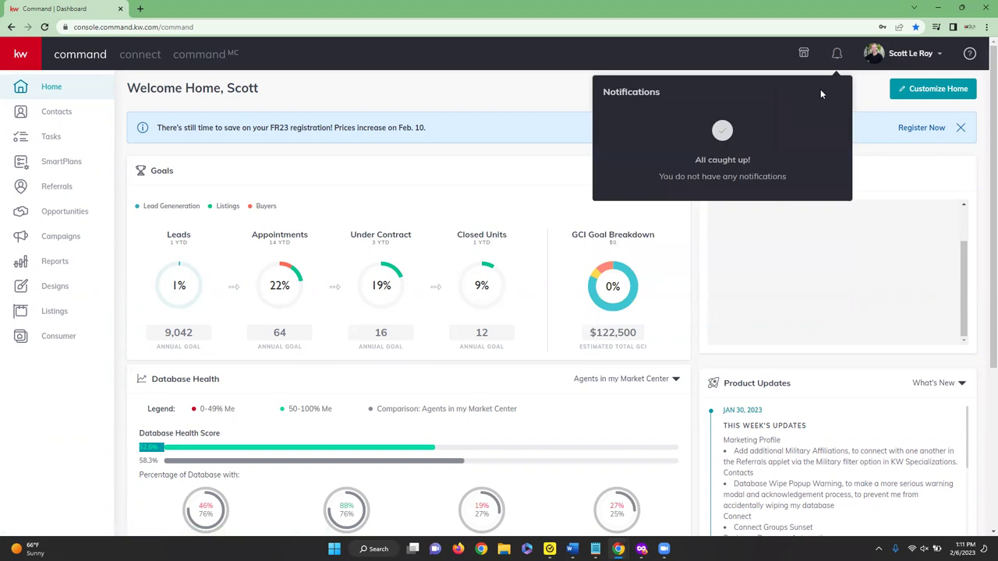
pyautogui.click(868, 88)
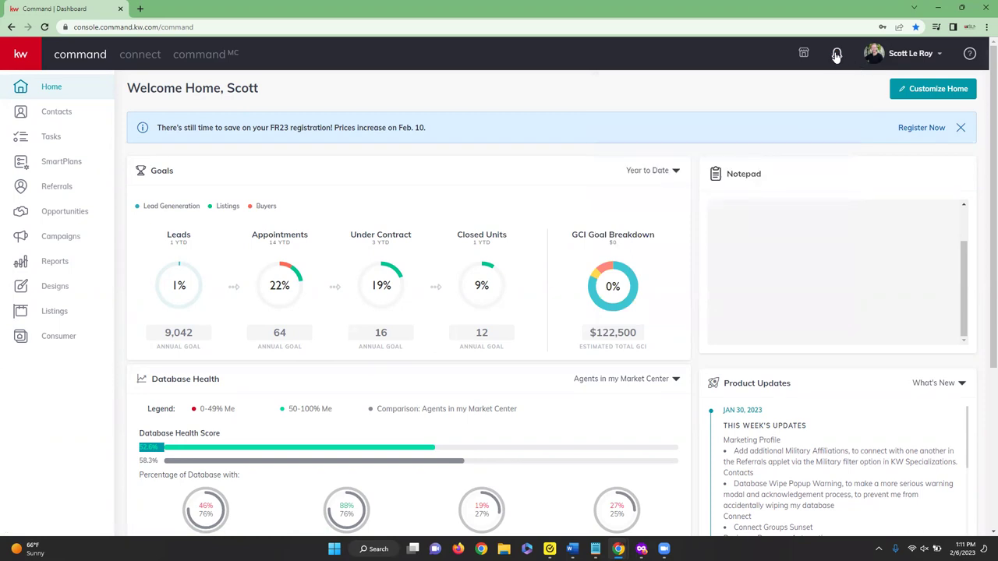
# Look over the account options and the Help & Information resources.
pyautogui.click(920, 56)
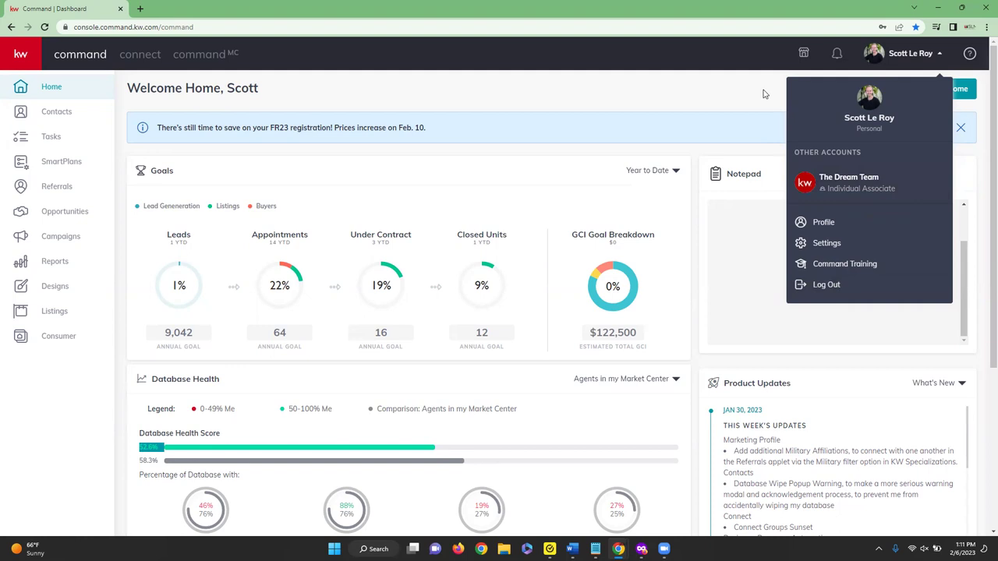
pyautogui.click(765, 94)
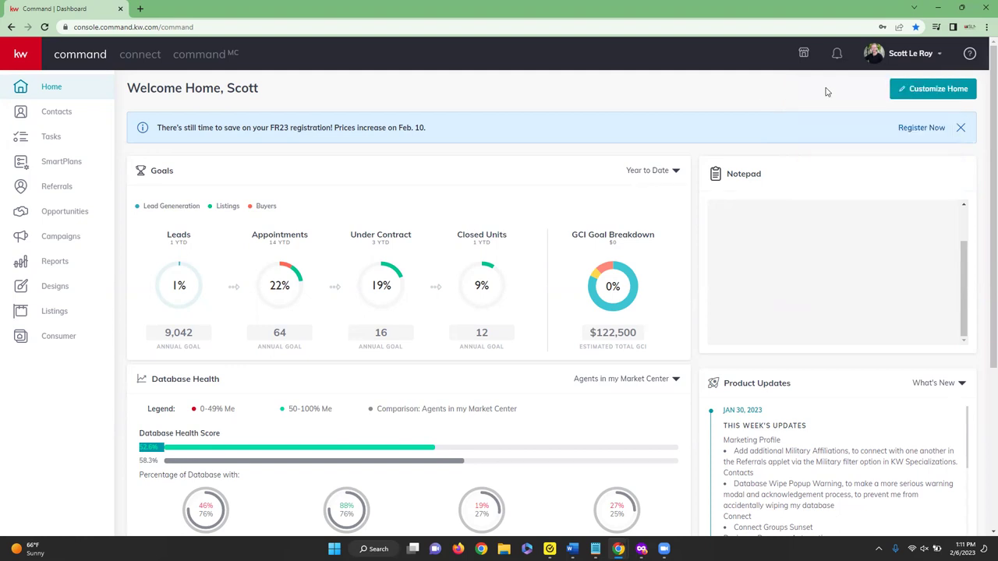
pyautogui.click(970, 54)
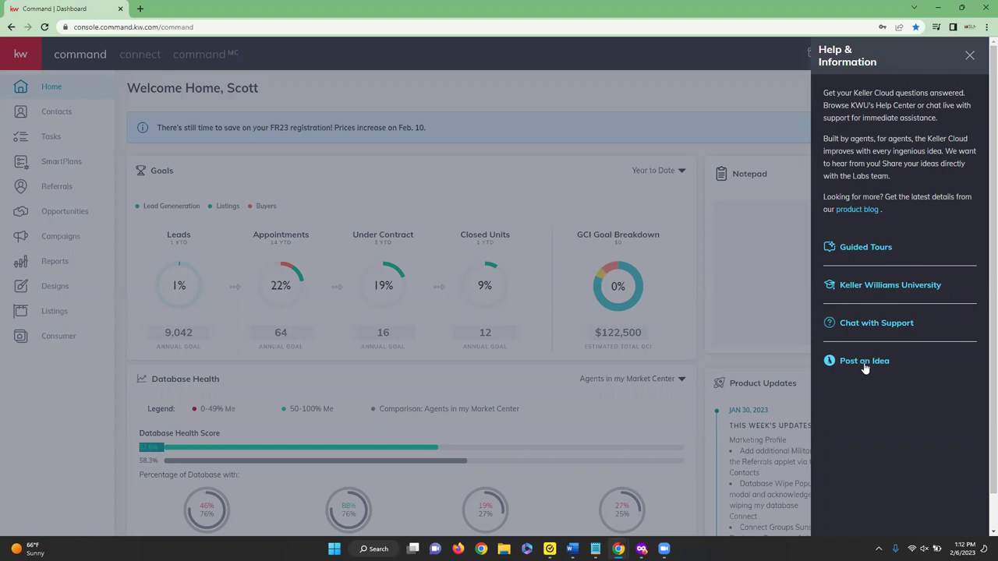
pyautogui.click(970, 57)
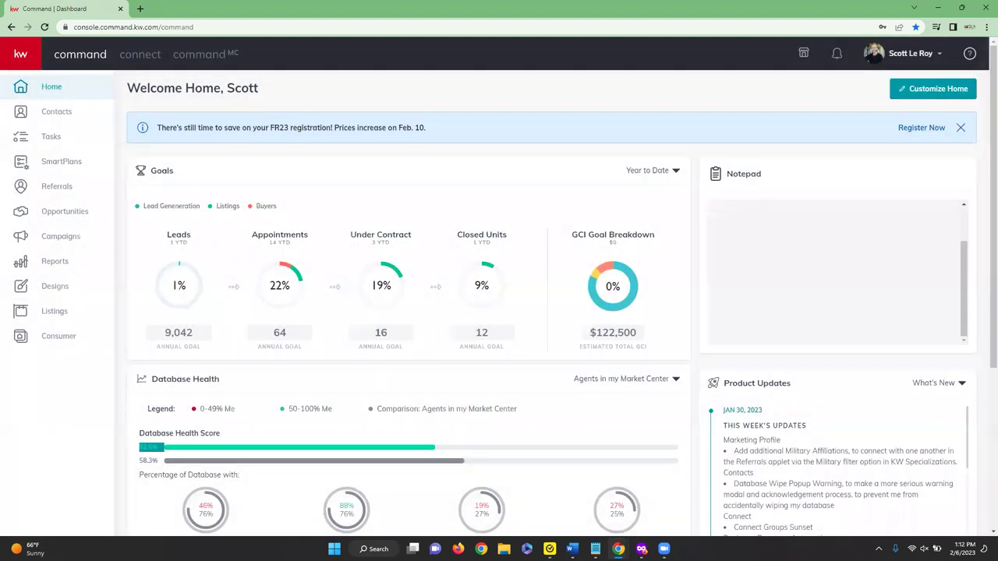
# Open the account's profile page and examine its photo, contact details, bio and service areas.
pyautogui.click(895, 56)
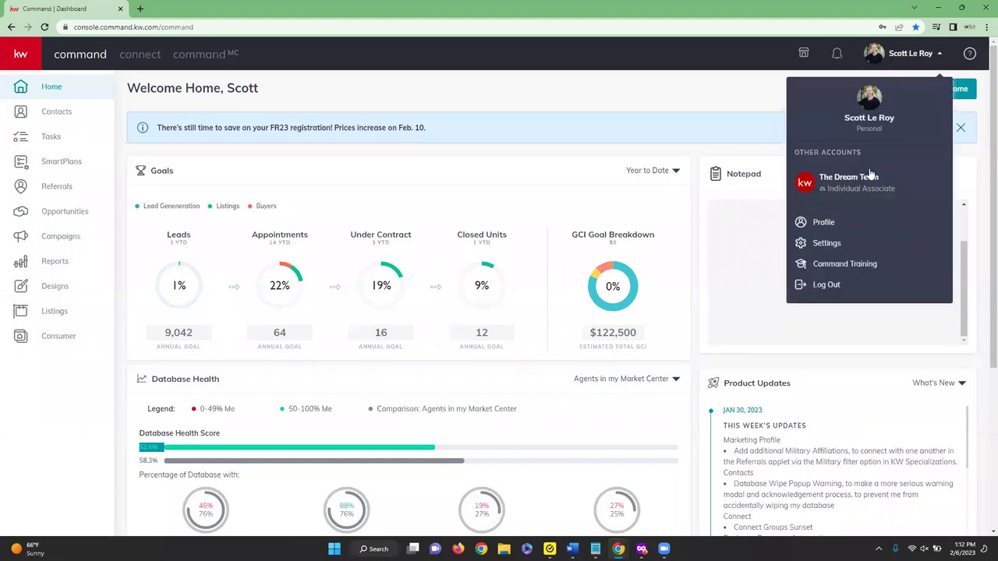
pyautogui.click(843, 229)
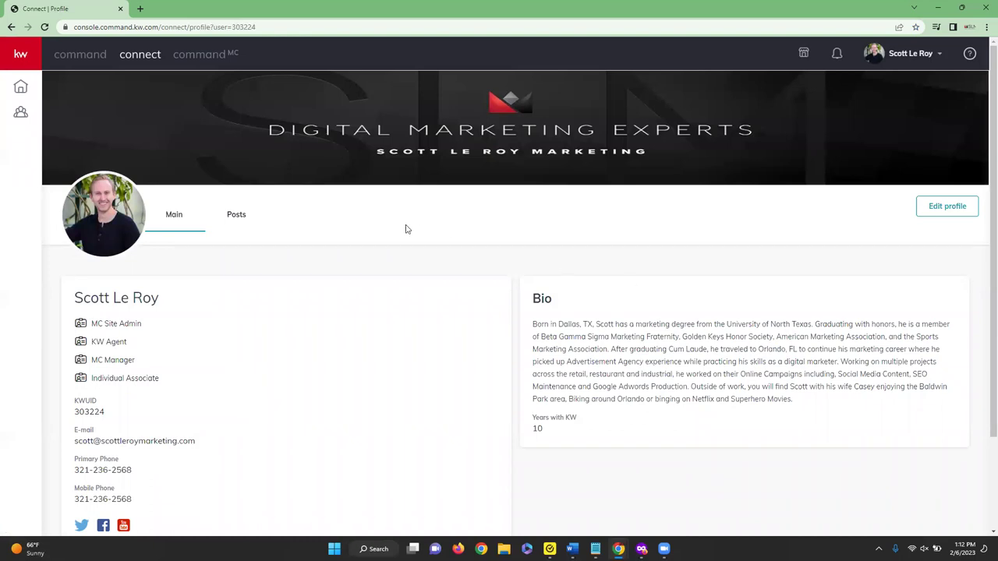
pyautogui.scroll(-2, 391, 216)
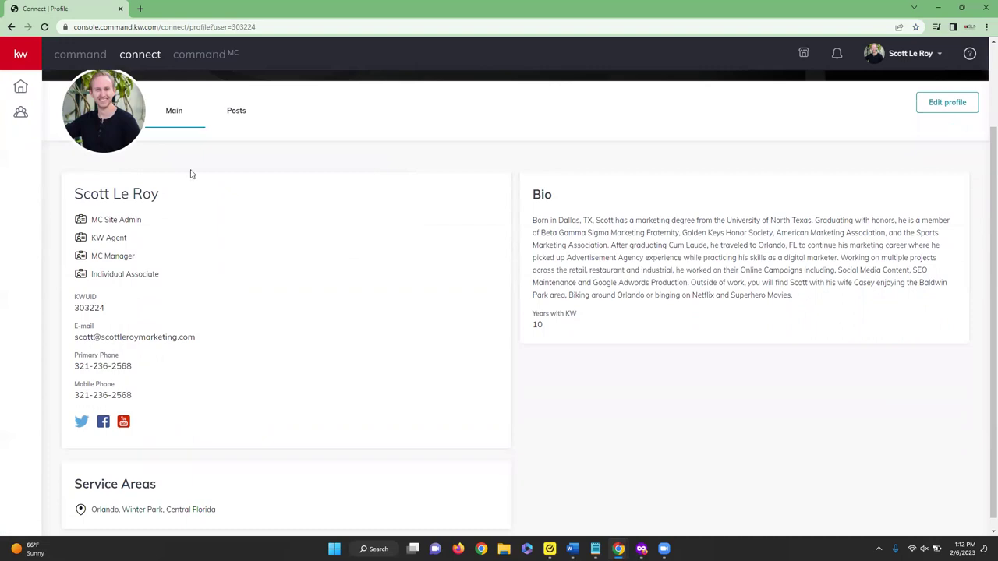
pyautogui.moveTo(81, 122)
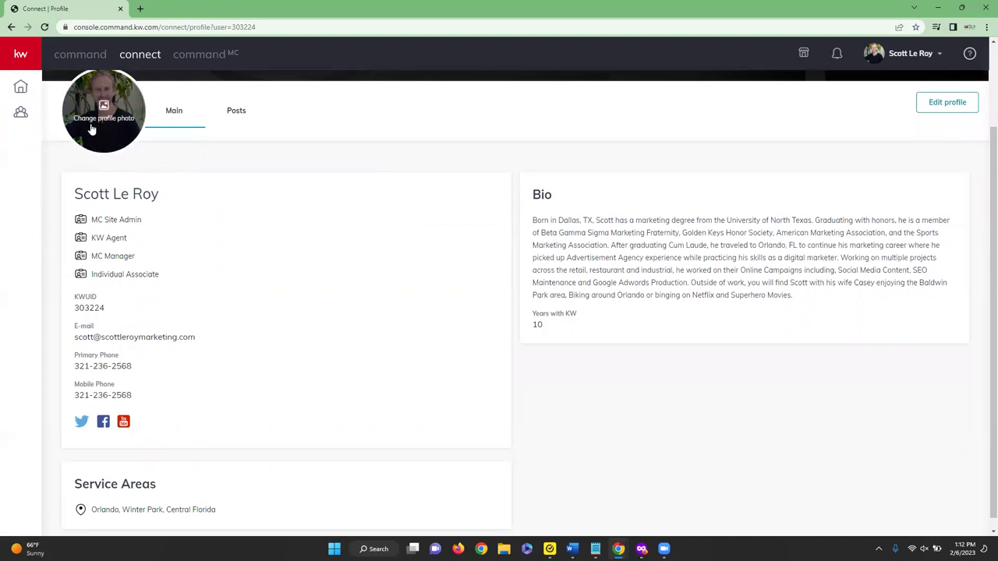
pyautogui.scroll(1, 159, 194)
pyautogui.scroll(-1, 160, 197)
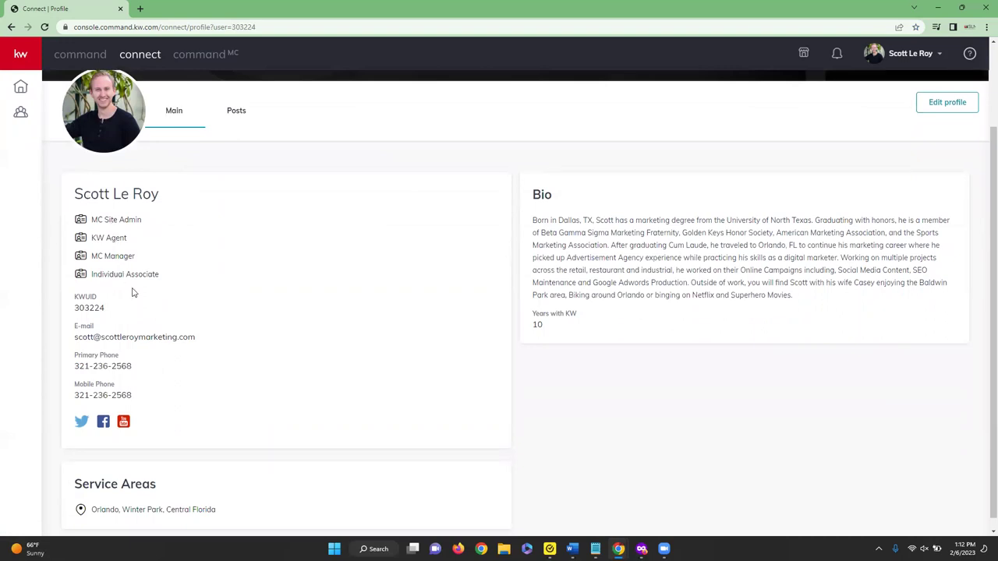
pyautogui.scroll(-1, 128, 226)
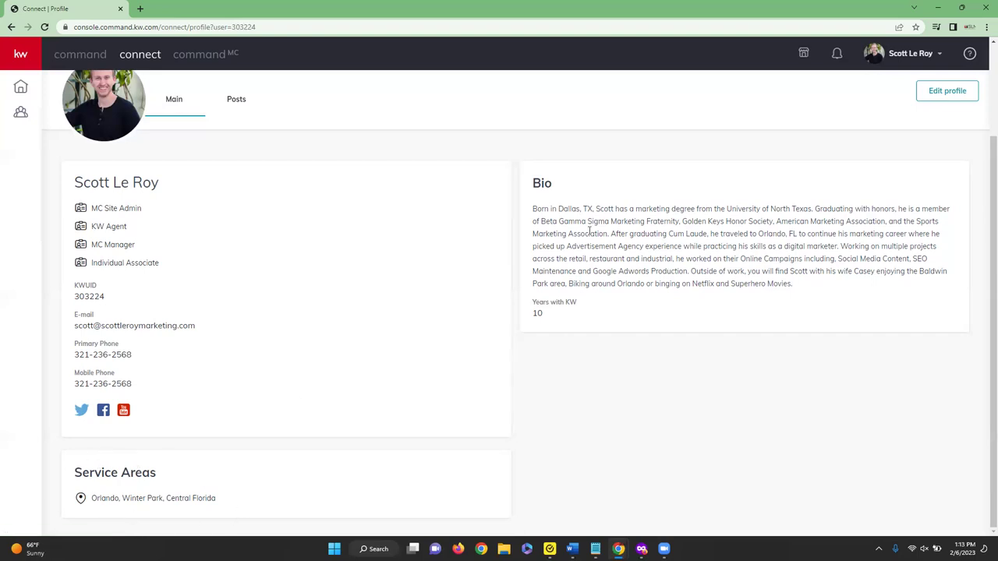
pyautogui.scroll(2, 575, 232)
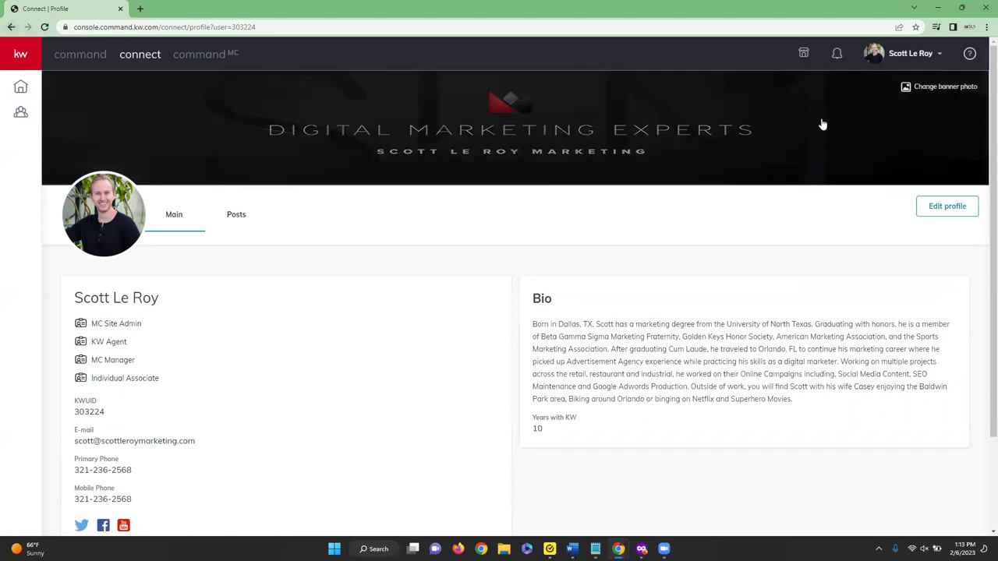
# Return to the Command dashboard and open the account's settings.
pyautogui.click(902, 56)
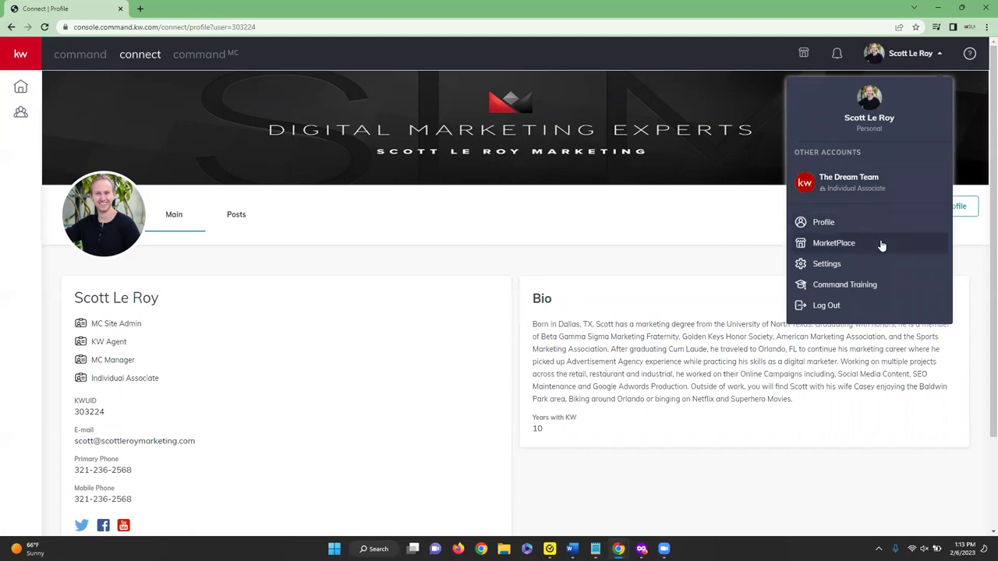
pyautogui.click(11, 27)
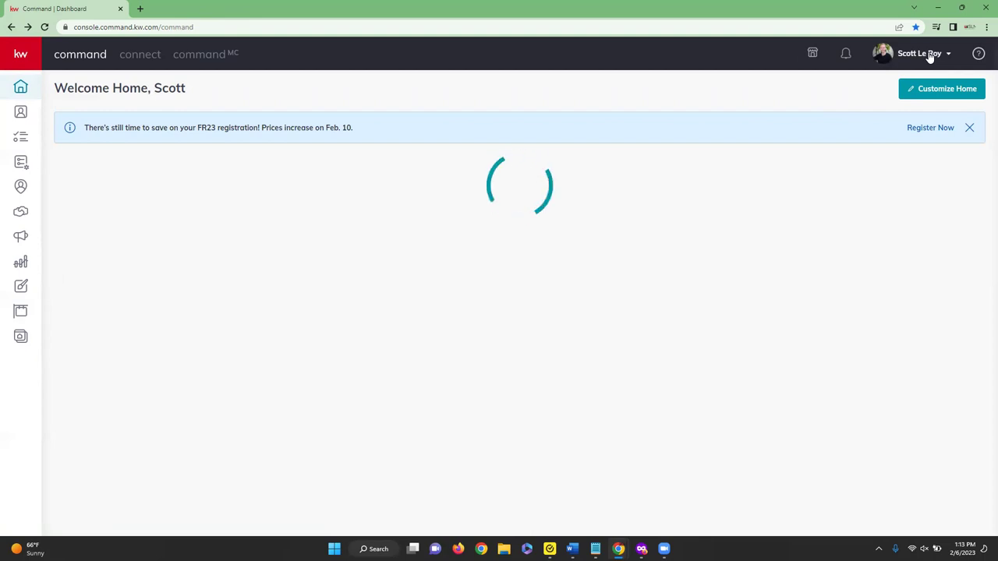
pyautogui.click(929, 54)
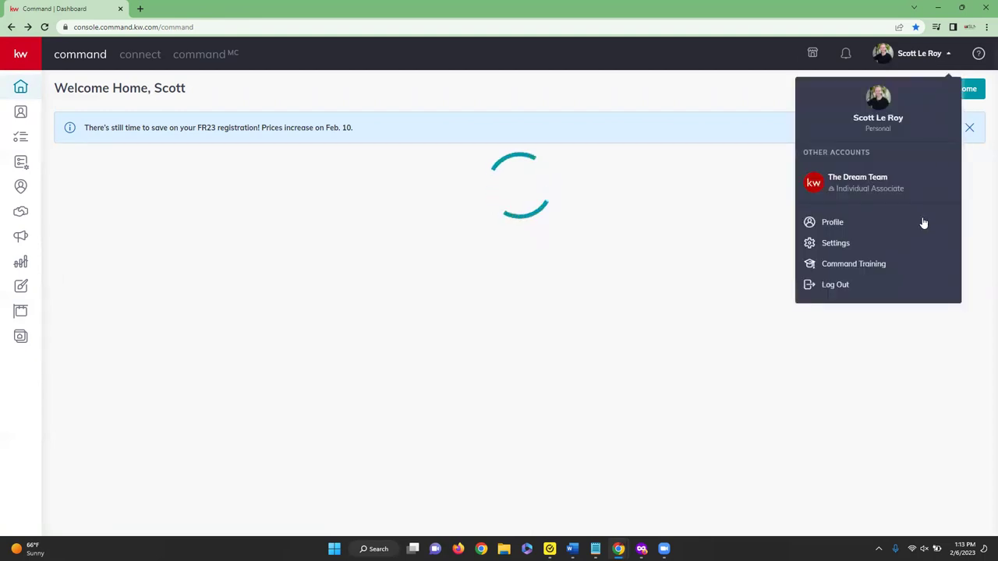
pyautogui.click(849, 252)
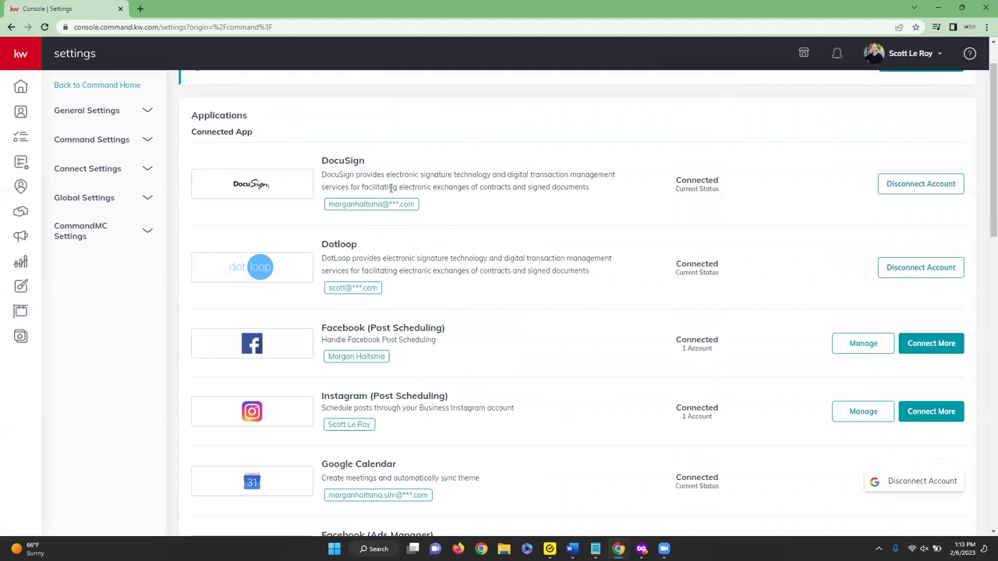
# Review the connected and available applications in settings, from DocuSign and social accounts through productivity, email services and messaging.
pyautogui.scroll(-1, 390, 188)
pyautogui.scroll(-2, 656, 272)
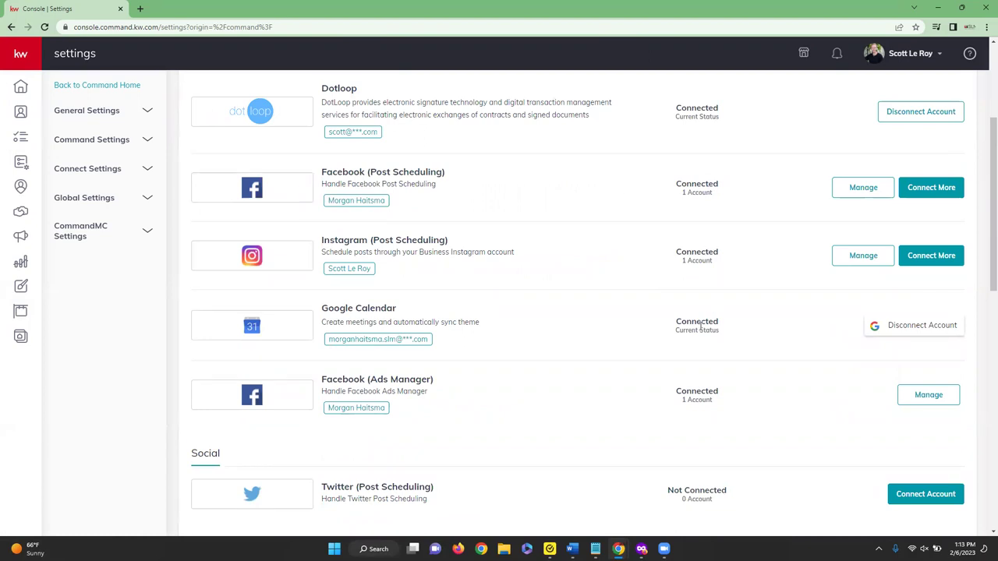
pyautogui.scroll(-3, 701, 328)
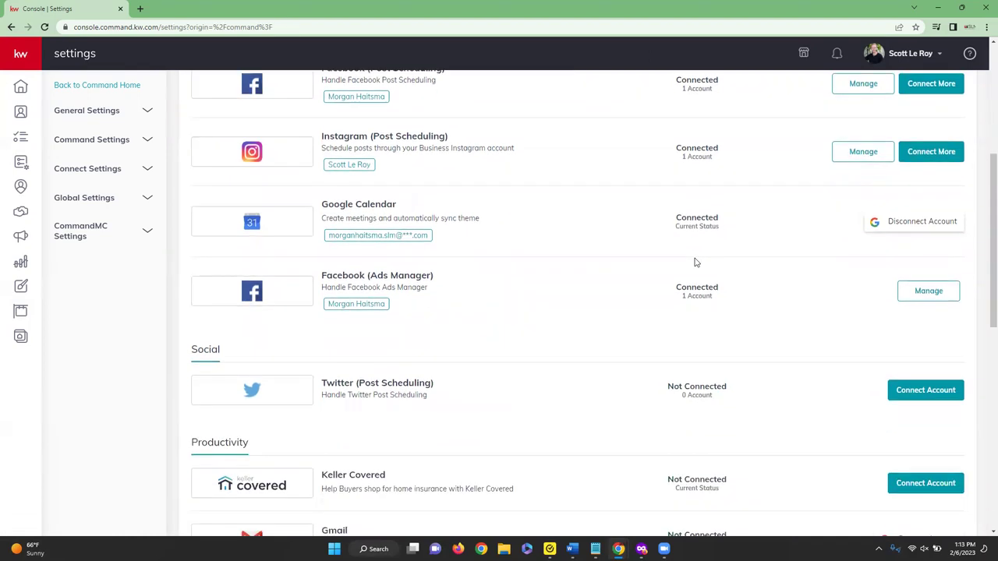
pyautogui.scroll(-1, 696, 263)
pyautogui.scroll(-2, 697, 263)
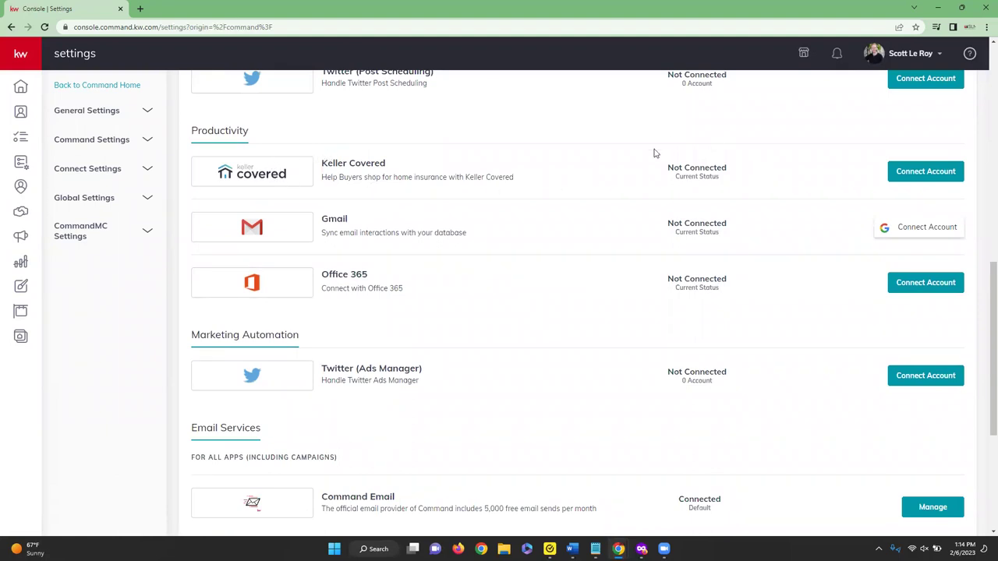
pyautogui.click(926, 173)
pyautogui.scroll(-3, 500, 232)
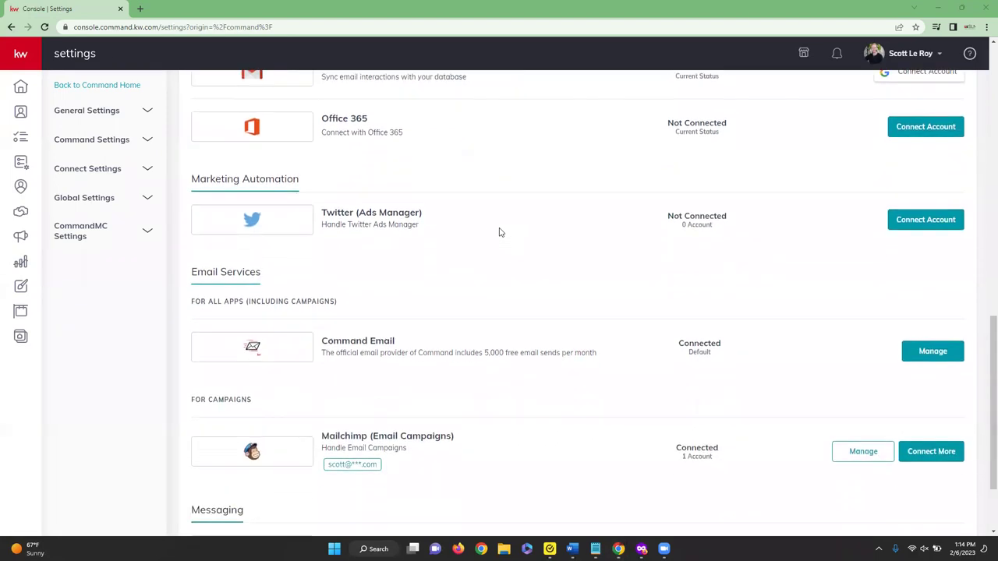
pyautogui.scroll(-1, 501, 232)
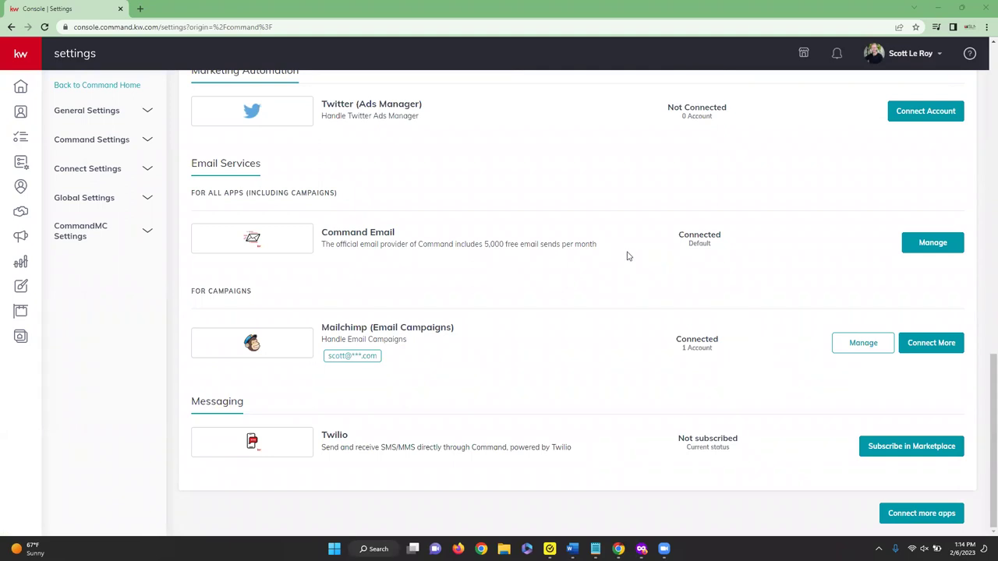
# Open the Command Email management dialog and examine its sender name, reply-to email choices and monthly usage.
pyautogui.click(933, 248)
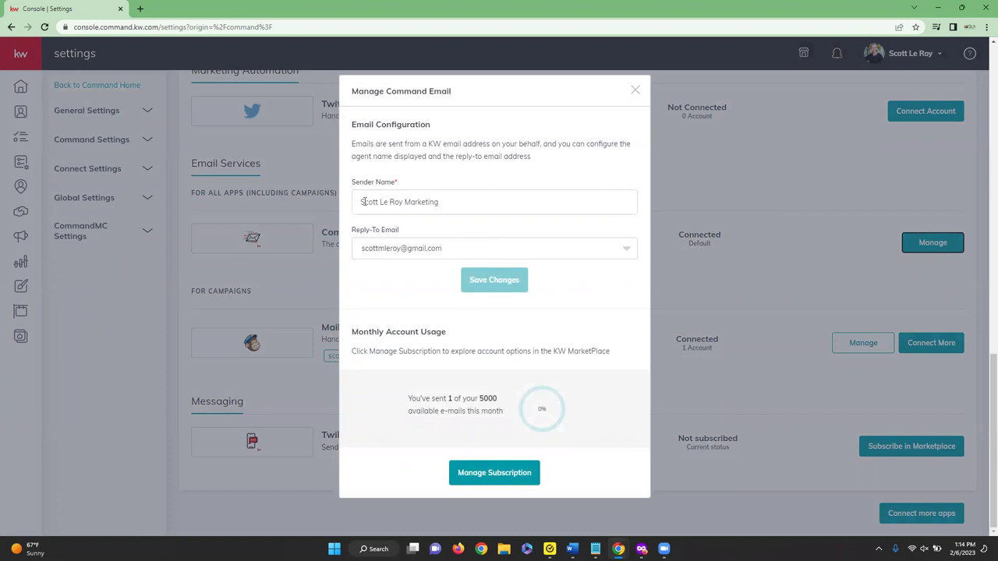
pyautogui.click(441, 204)
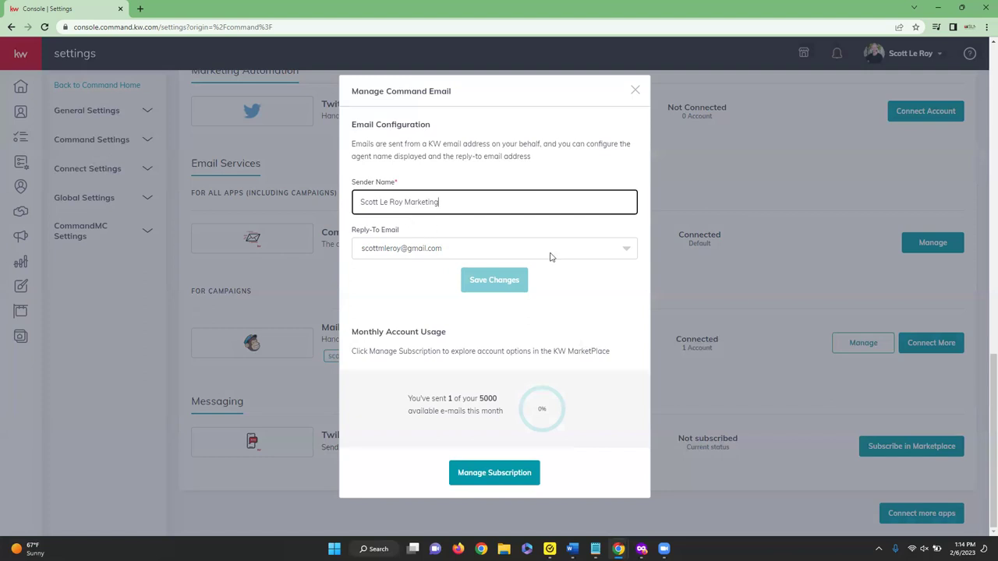
pyautogui.click(626, 251)
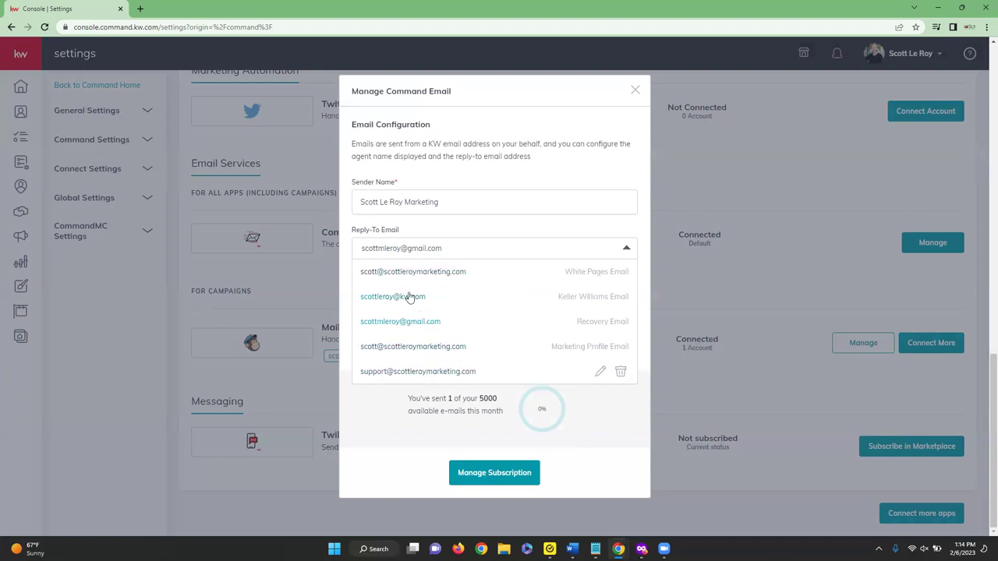
pyautogui.click(535, 232)
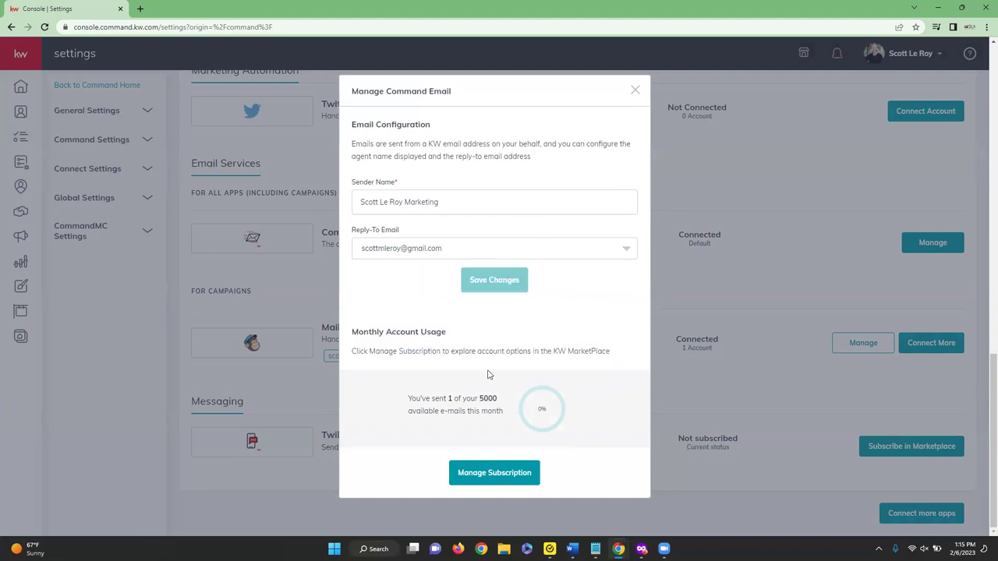
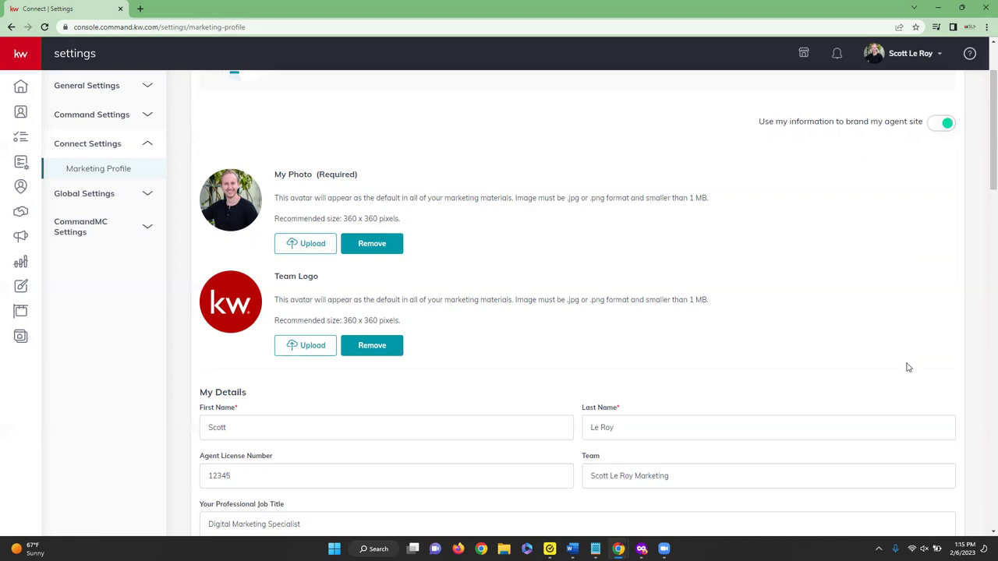
# Examine the Marketing Profile's agent photo, team logo and My Details sections.
pyautogui.scroll(1, 548, 277)
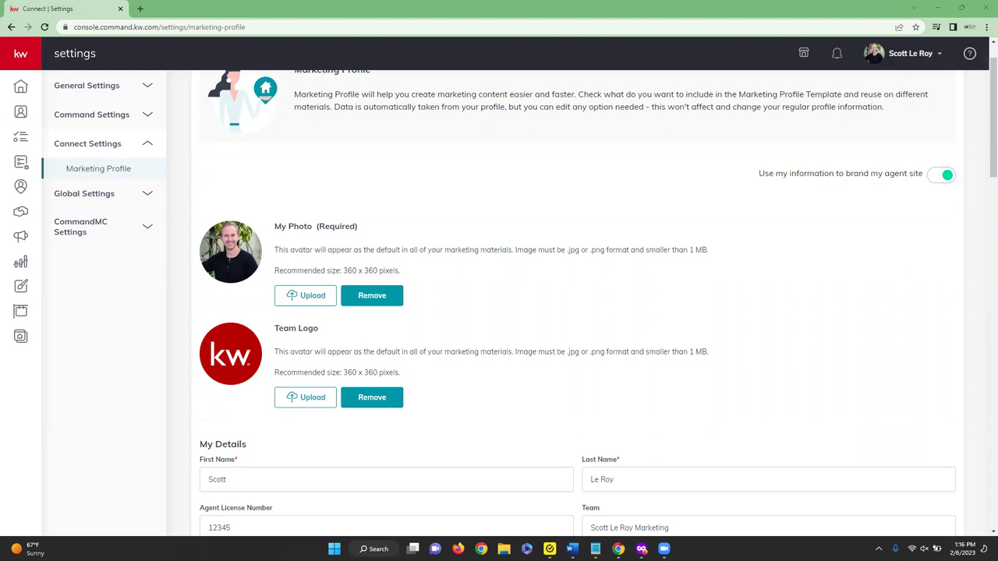
pyautogui.scroll(-1, 482, 245)
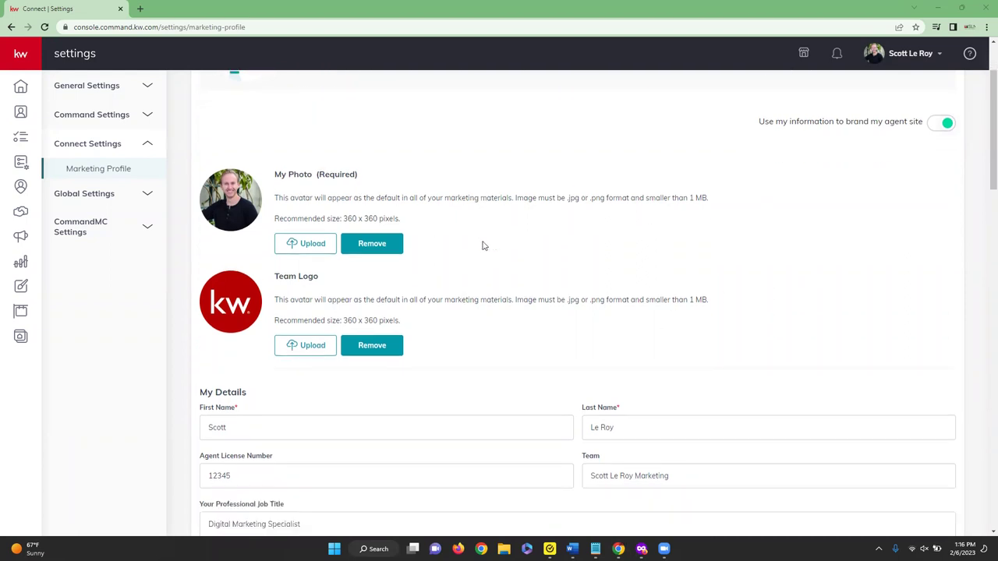
pyautogui.scroll(-1, 487, 243)
pyautogui.scroll(1, 366, 173)
pyautogui.scroll(-3, 239, 328)
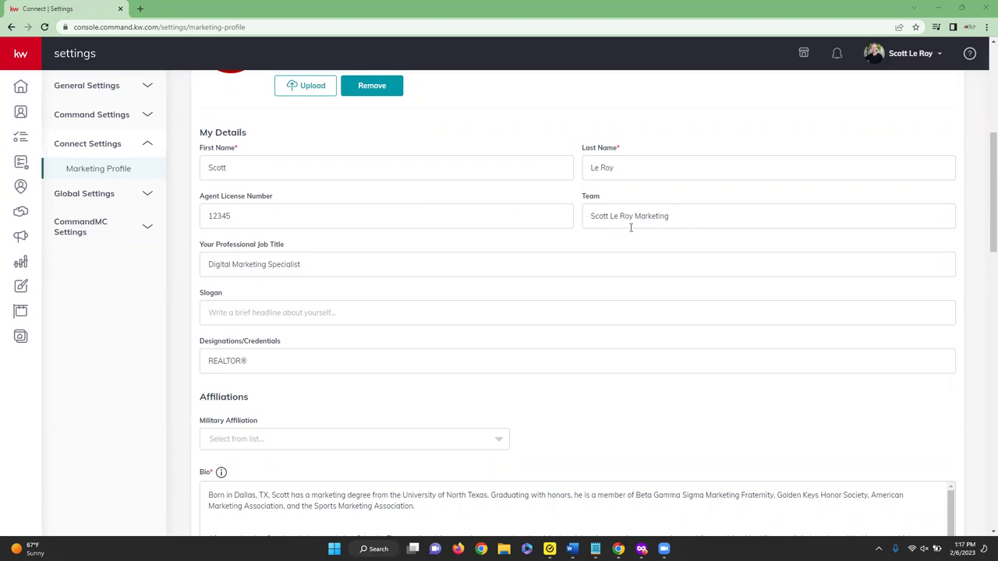
# Review the job title, slogan and designations fields, and look through the military affiliation choices without picking one.
pyautogui.scroll(-2, 258, 276)
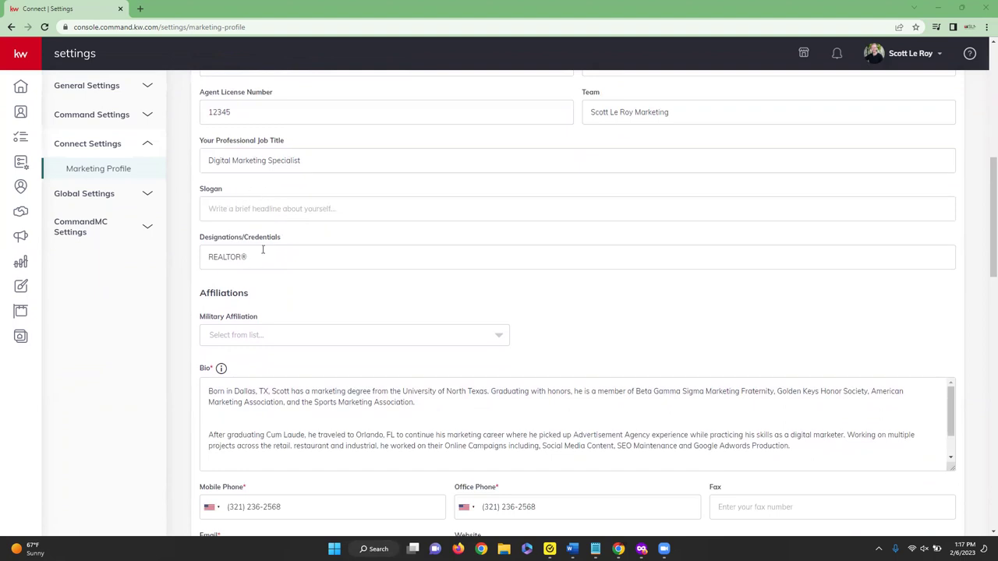
pyautogui.scroll(-2, 263, 250)
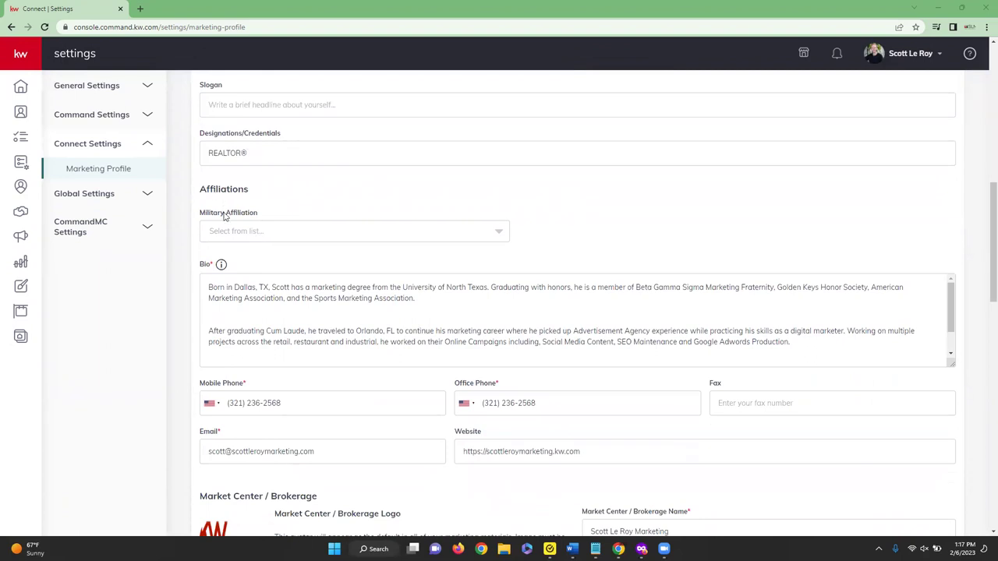
pyautogui.click(498, 232)
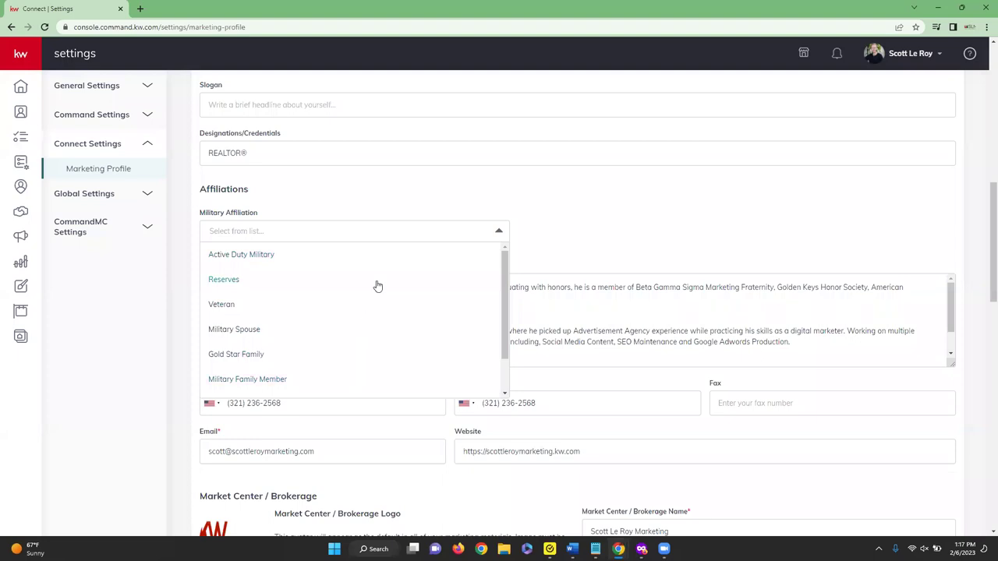
pyautogui.click(589, 230)
pyautogui.scroll(-1, 590, 226)
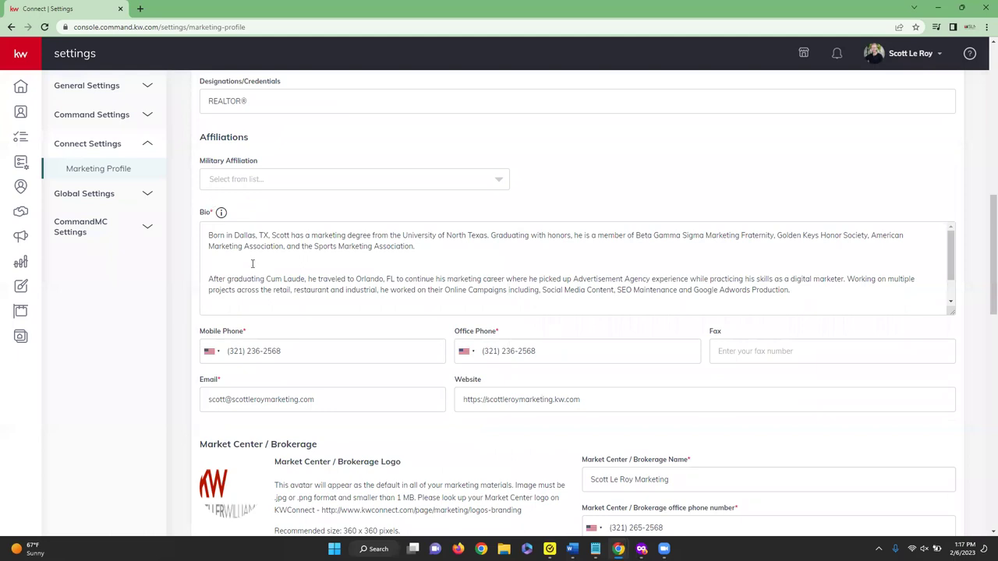
# Read through the bio, contact details and Market Center / Brokerage information in the Marketing Profile.
pyautogui.scroll(-1, 252, 263)
pyautogui.scroll(1, 251, 263)
pyautogui.scroll(-1, 252, 263)
pyautogui.scroll(-1, 281, 311)
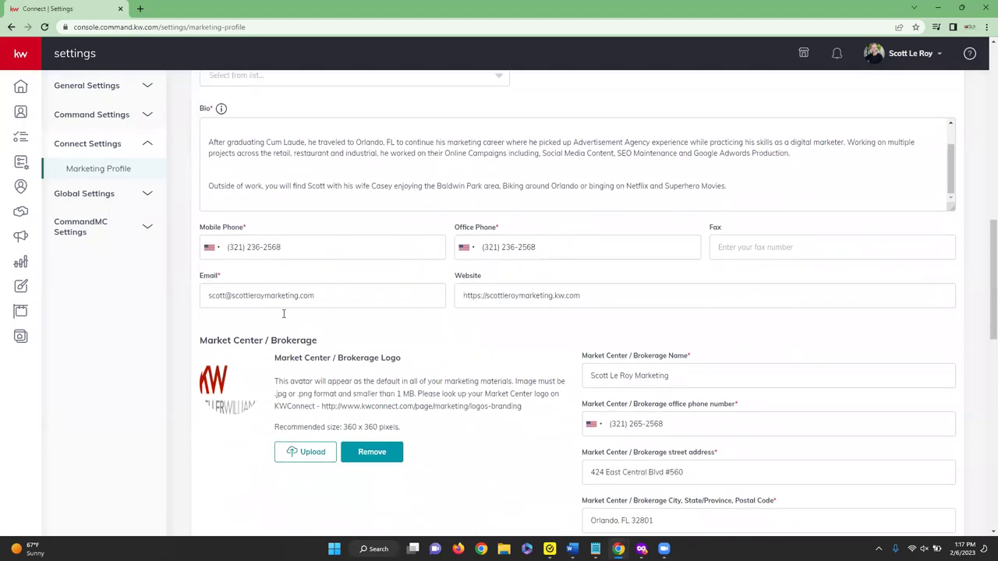
pyautogui.scroll(-1, 283, 314)
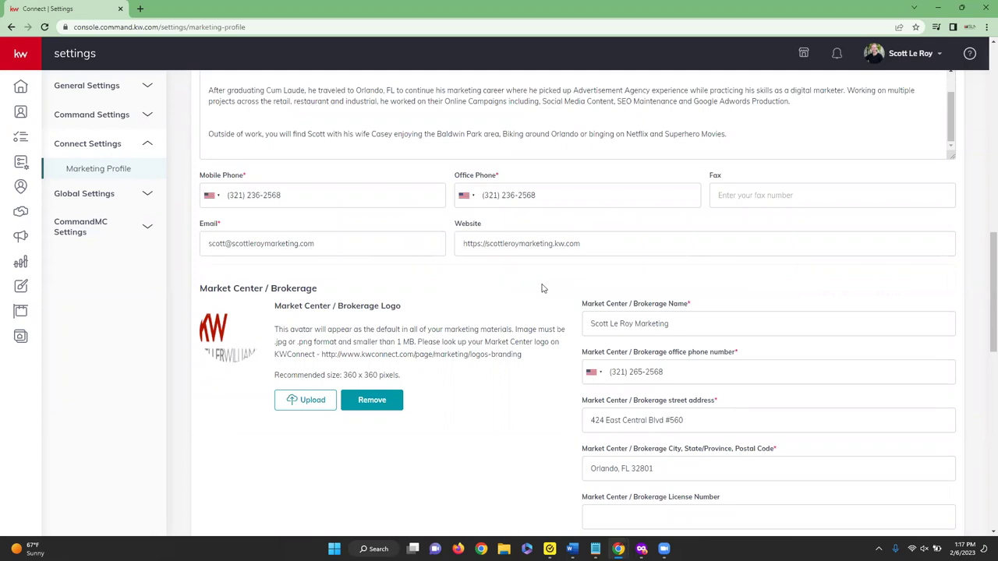
pyautogui.scroll(-1, 544, 289)
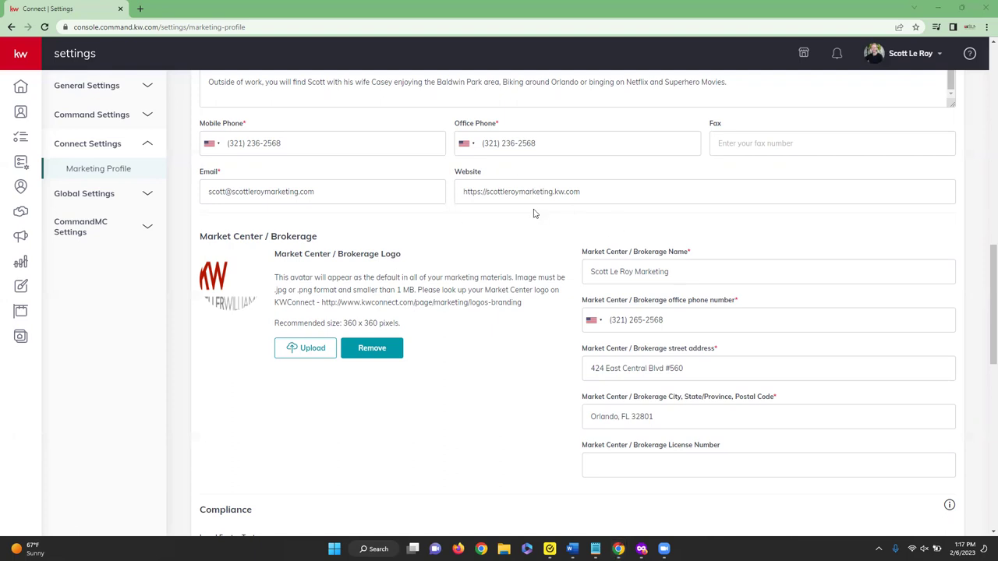
pyautogui.scroll(-2, 529, 196)
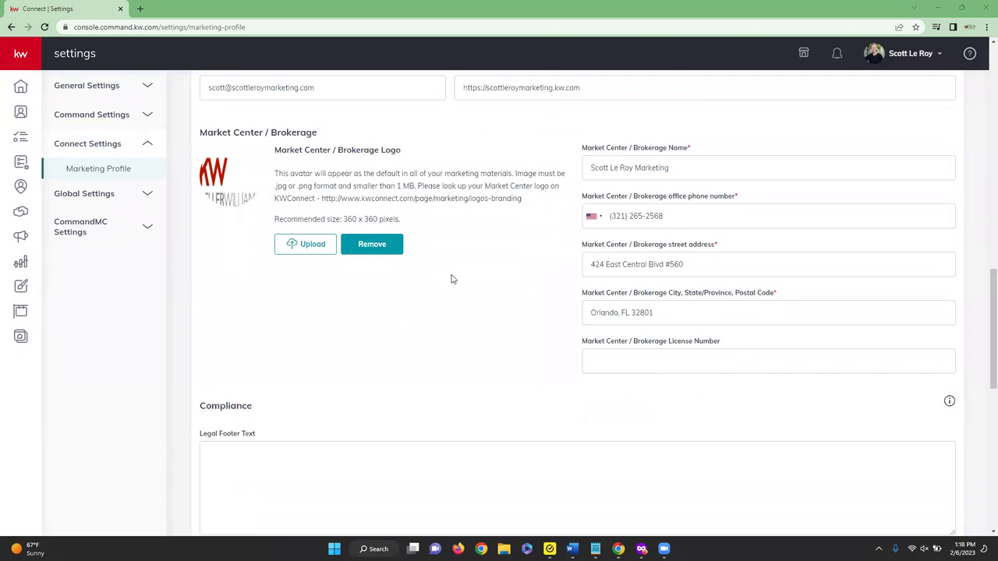
# Review the compliance footer, social links and Google Analytics ID sections, and save the Marketing Profile.
pyautogui.scroll(-2, 446, 275)
pyautogui.scroll(-3, 446, 274)
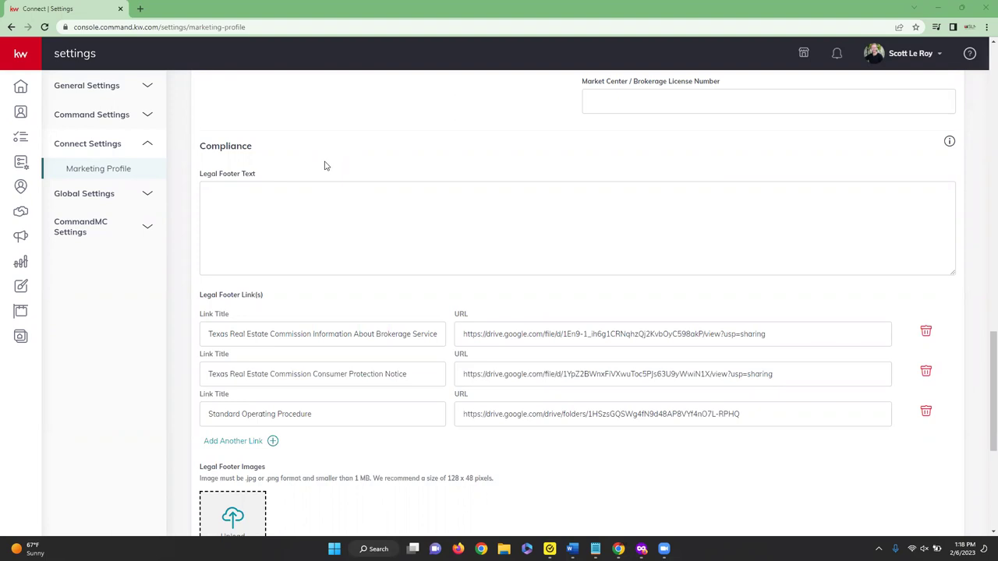
pyautogui.scroll(-3, 327, 165)
pyautogui.scroll(-2, 325, 165)
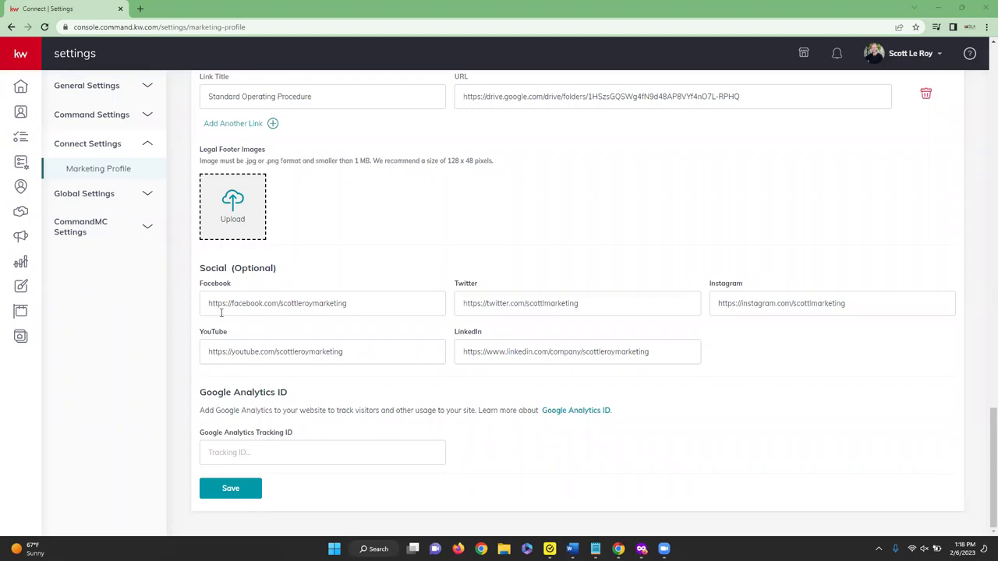
pyautogui.click(232, 489)
pyautogui.scroll(4, 328, 237)
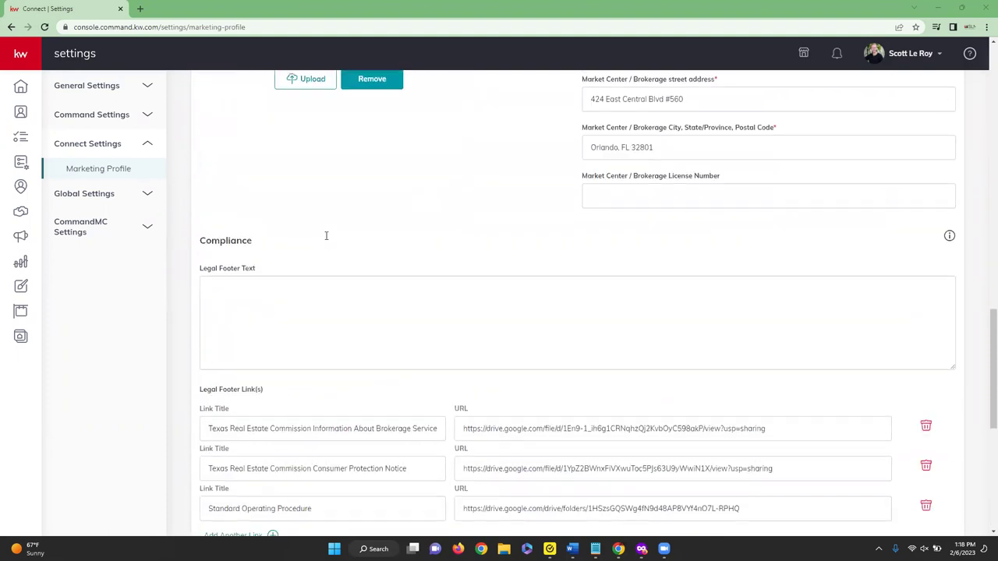
# Return to Command home, open Contacts and clear all filters applied to the contact list.
pyautogui.click(54, 101)
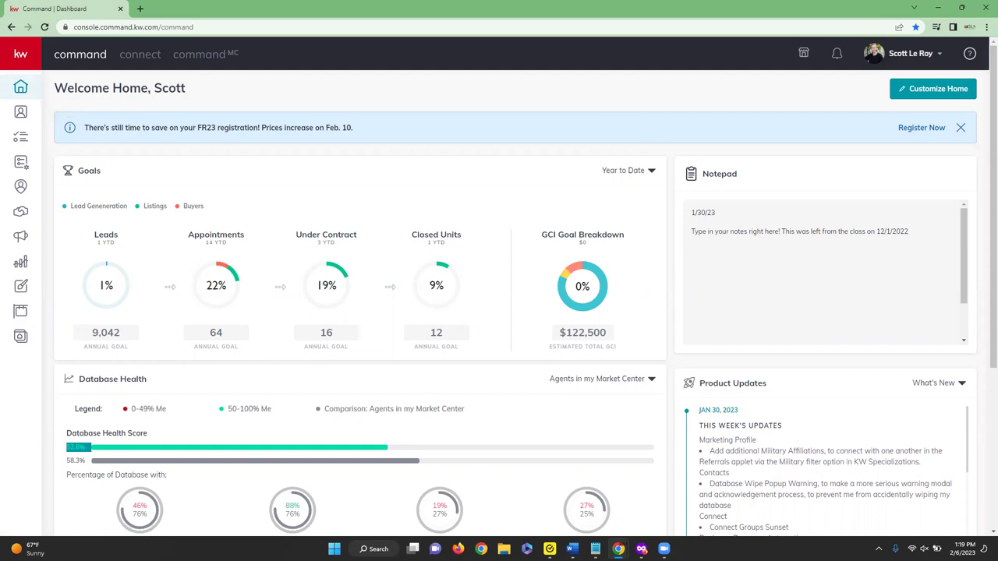
pyautogui.click(21, 113)
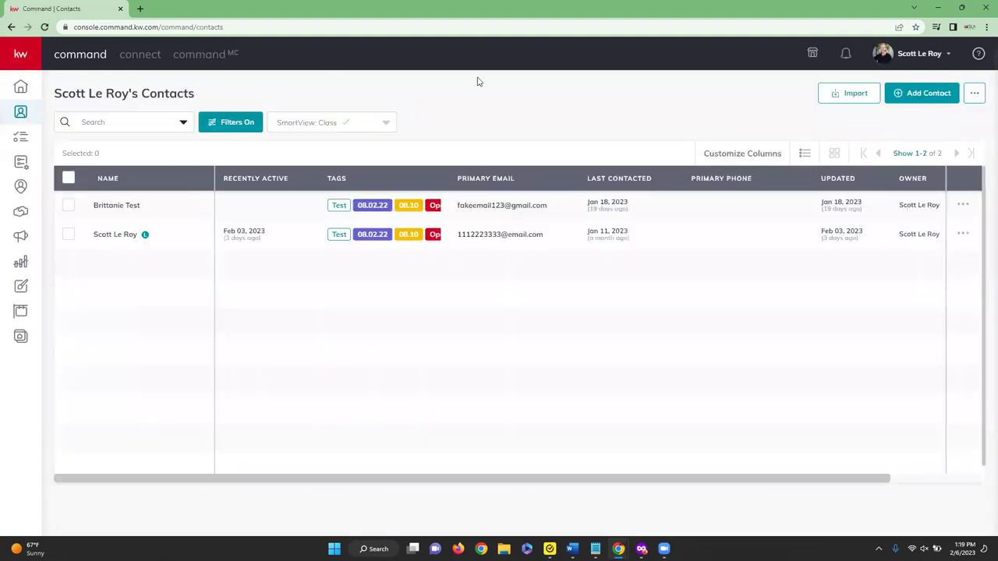
pyautogui.click(254, 127)
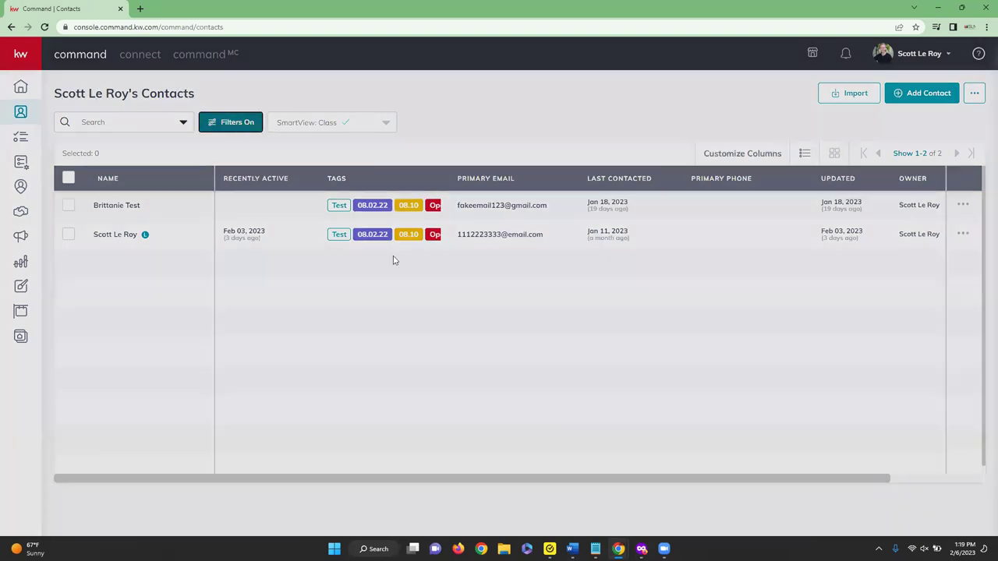
pyautogui.click(714, 454)
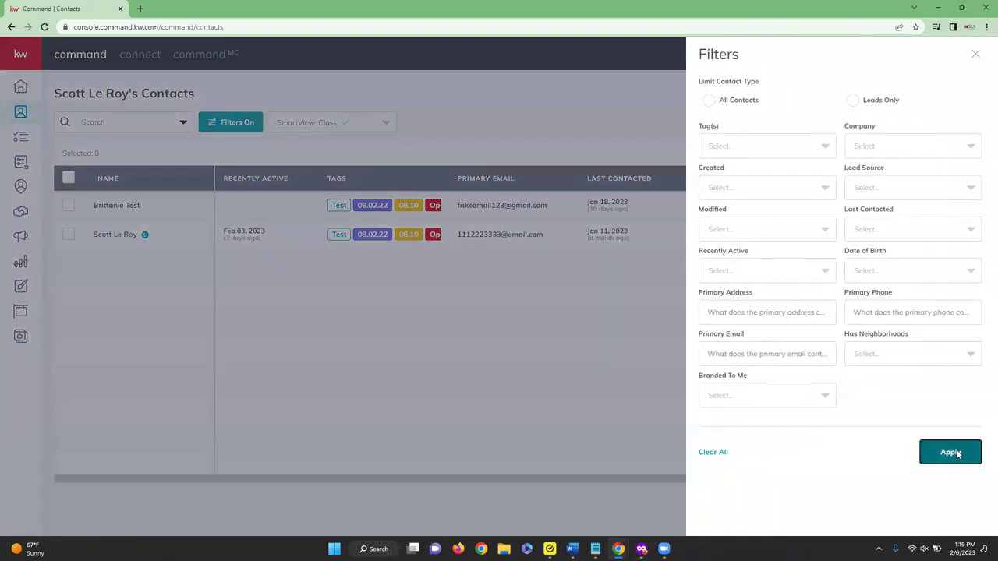
pyautogui.click(952, 453)
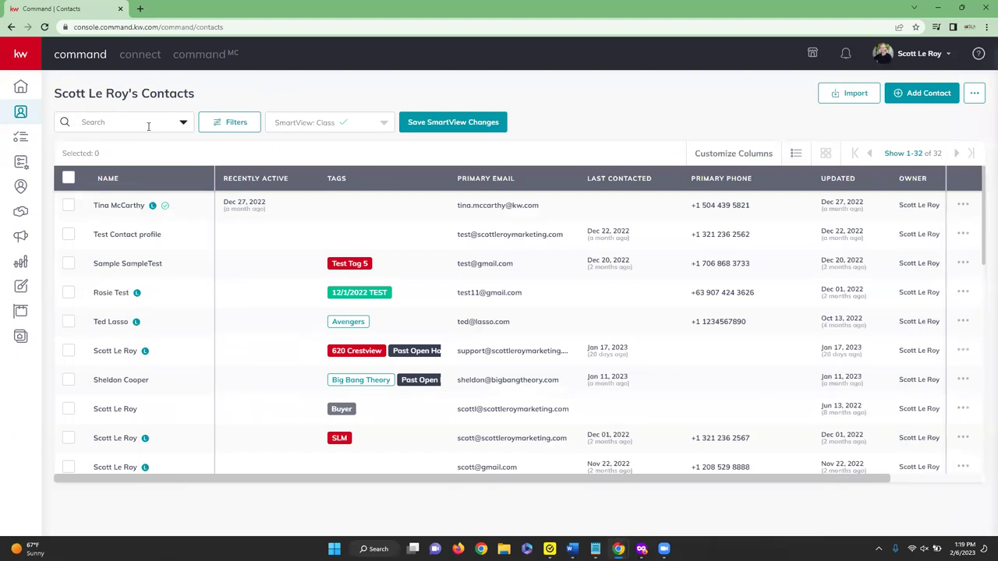
# Search the contact list across everything for a contact's first name, and clear the search text.
pyautogui.click(119, 125)
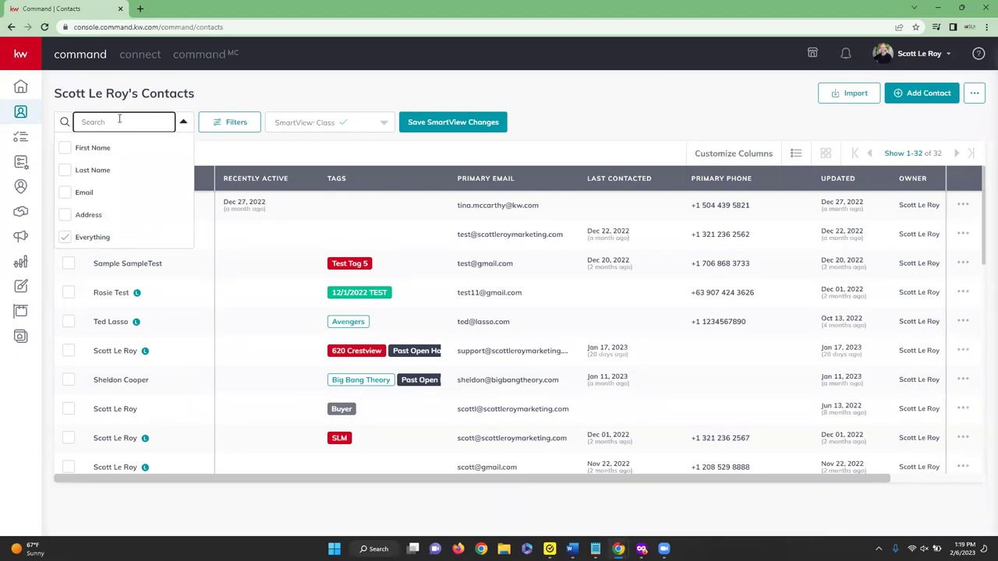
pyautogui.write('R')
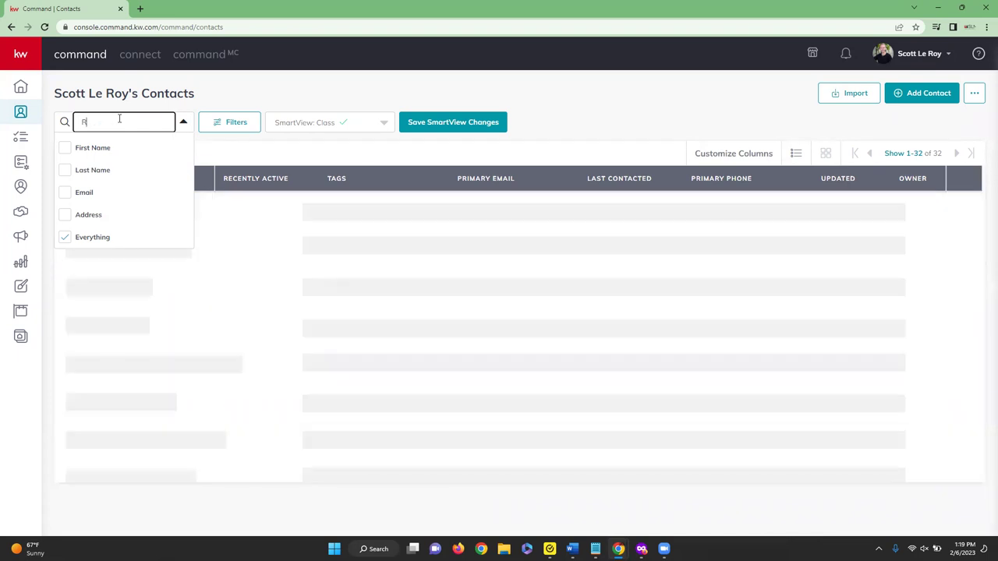
pyautogui.write('ac')
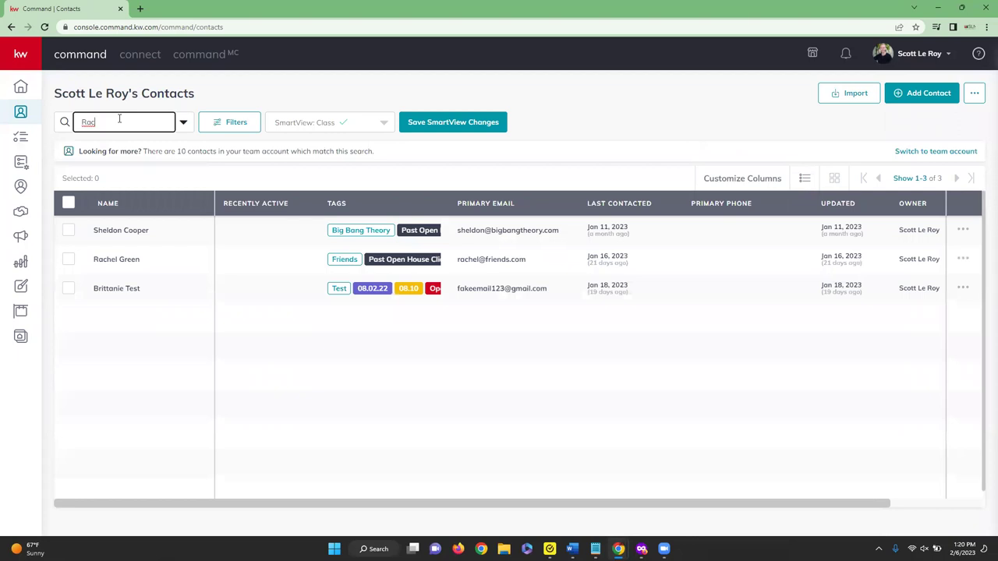
pyautogui.click(125, 126)
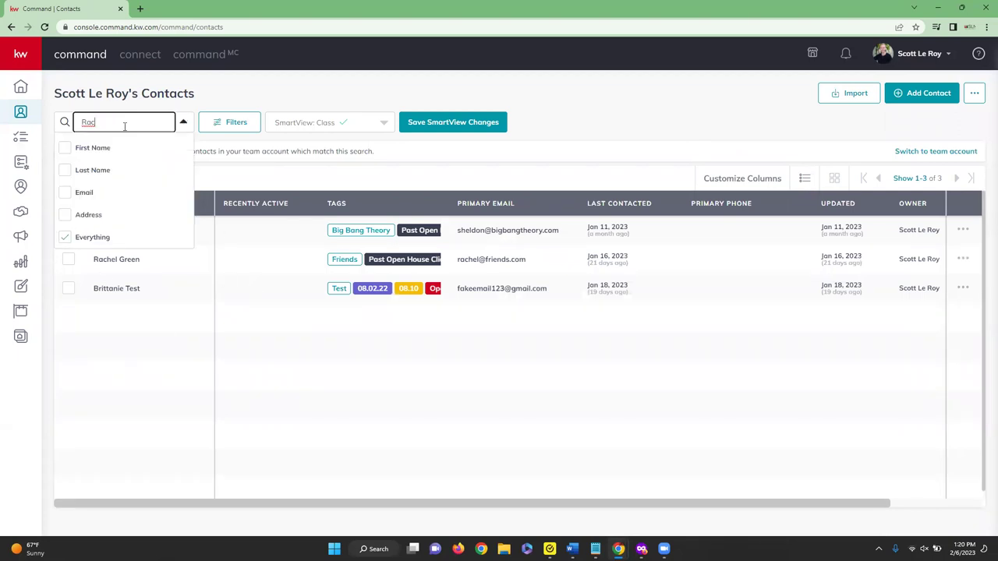
pyautogui.write('hel')
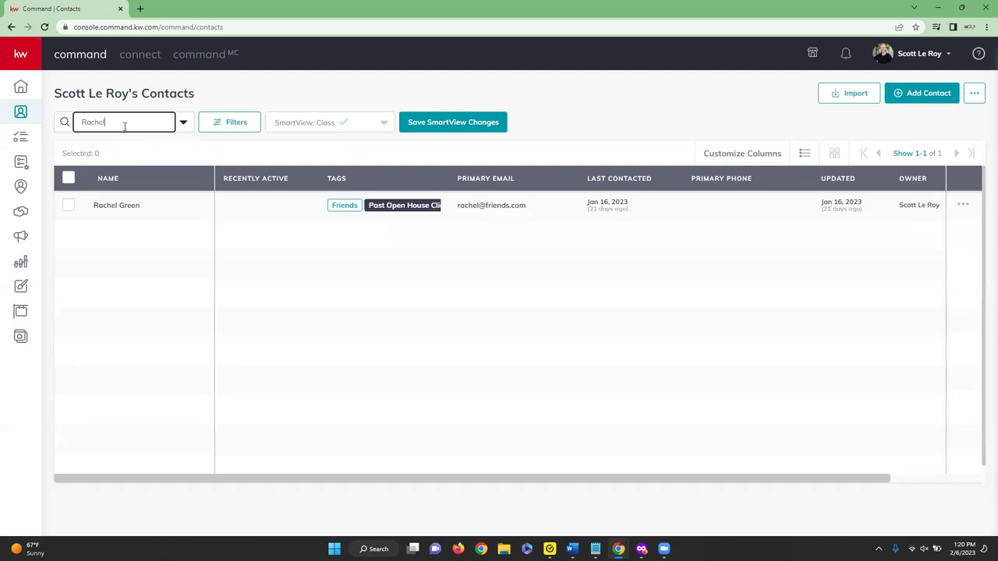
pyautogui.moveTo(125, 127); pyautogui.dragTo(62, 122)
pyautogui.press('BackSpace')
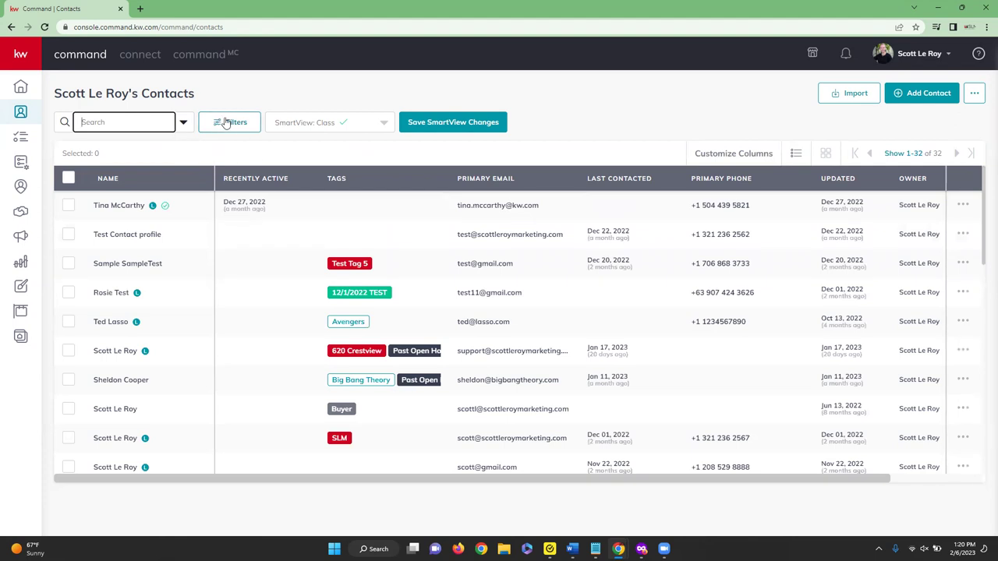
# Filter the contact list to contacts with the Agent tag.
pyautogui.click(225, 122)
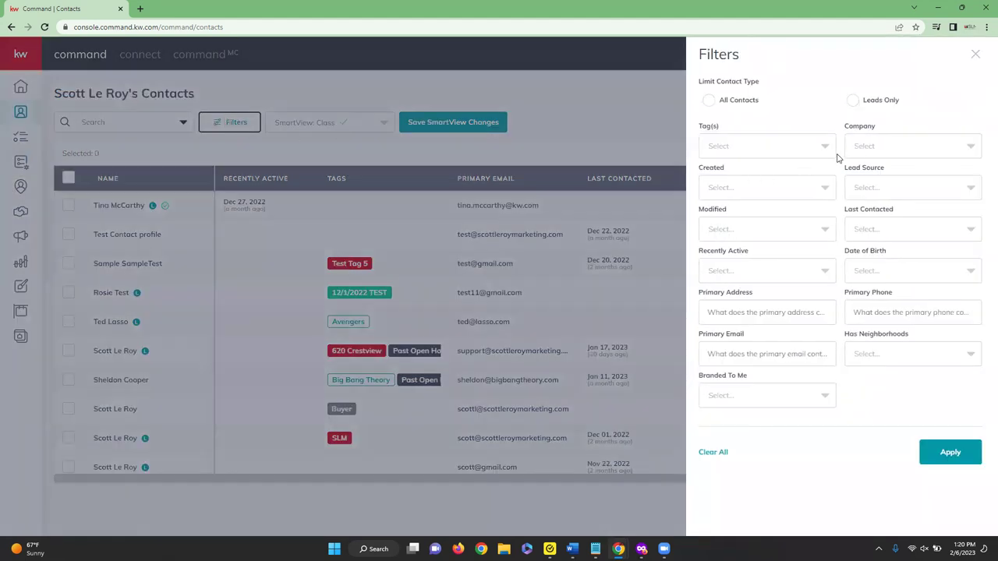
pyautogui.click(799, 153)
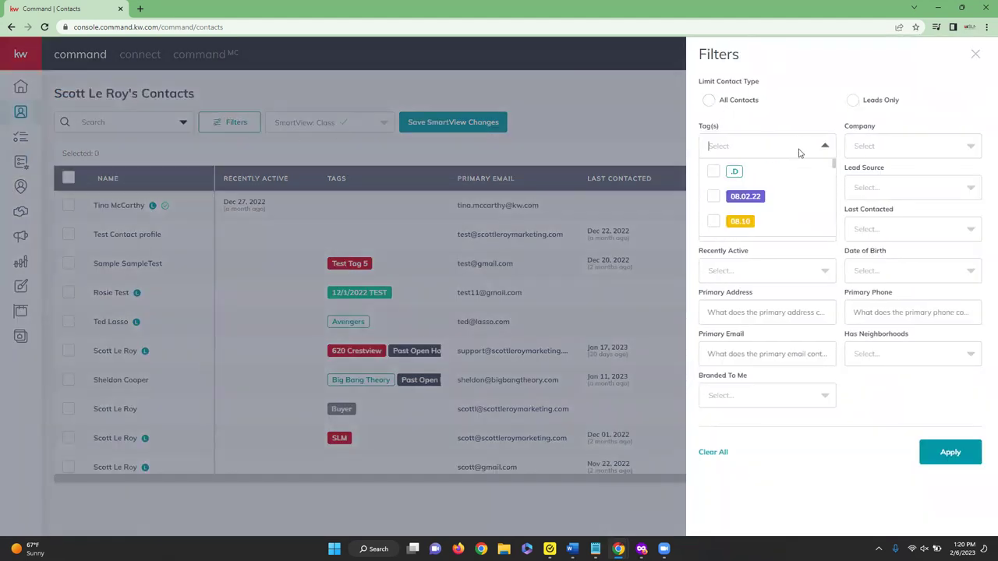
pyautogui.scroll(-5, 772, 191)
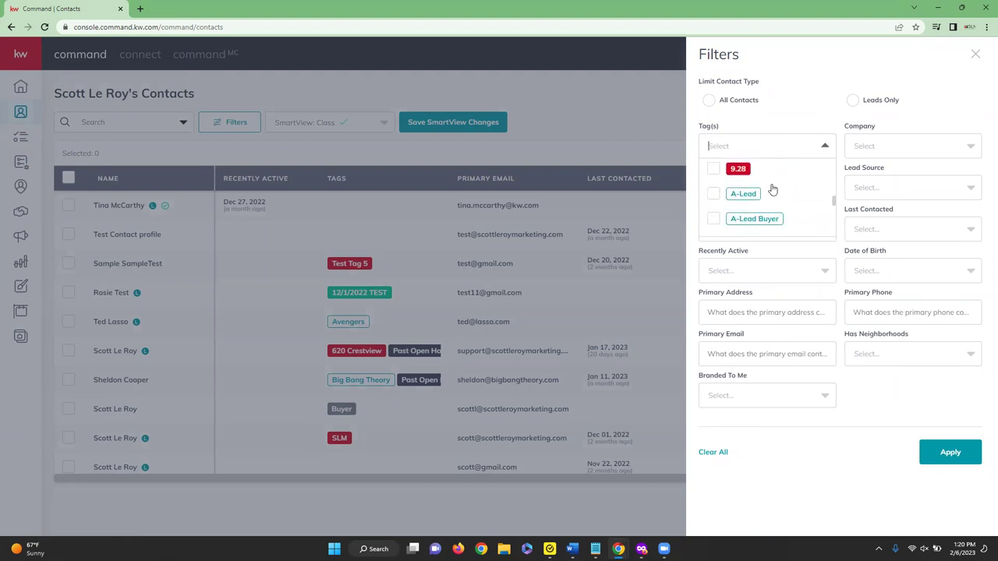
pyautogui.click(714, 206)
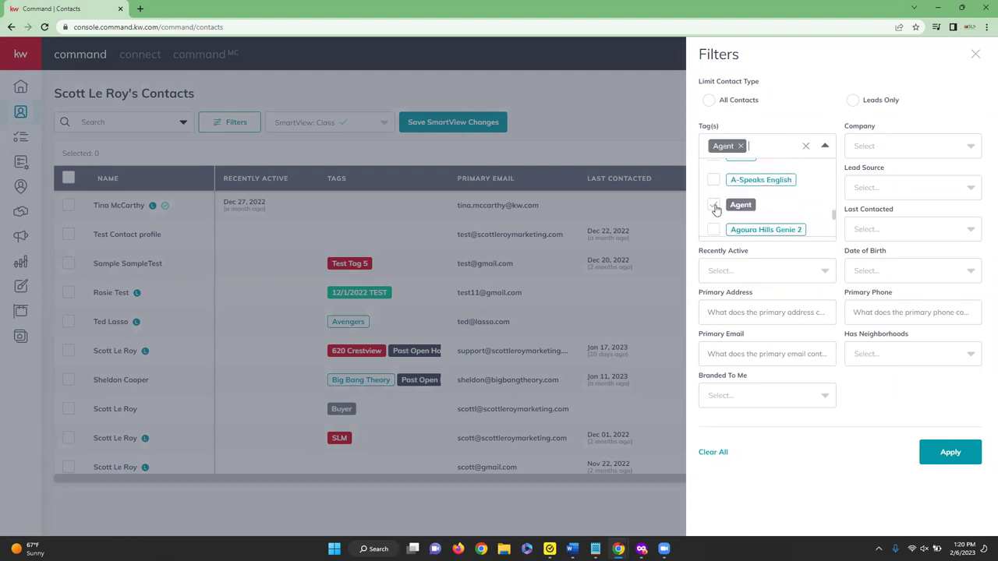
pyautogui.click(944, 453)
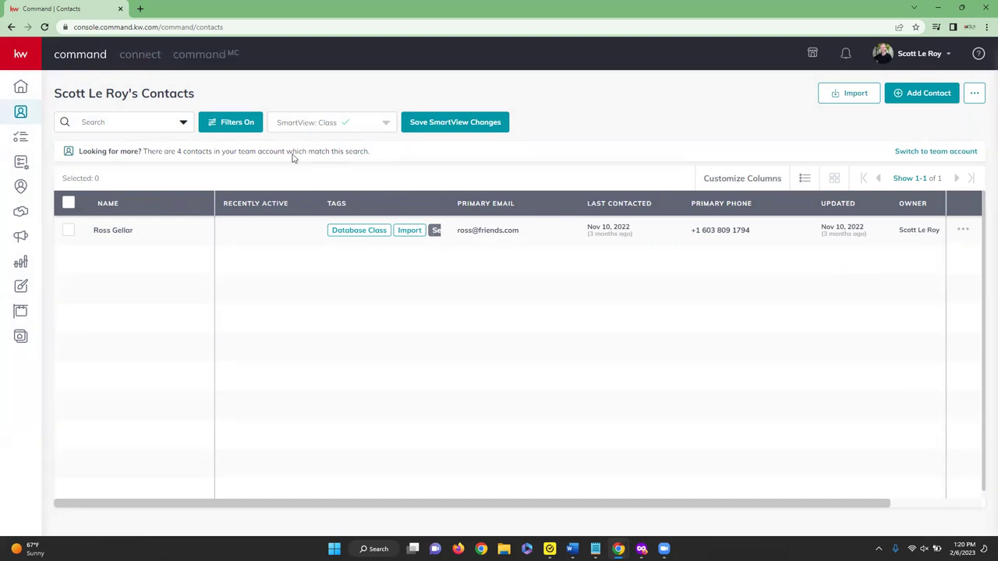
# Clear the Agent tag filter and apply the change to the contact list.
pyautogui.click(235, 128)
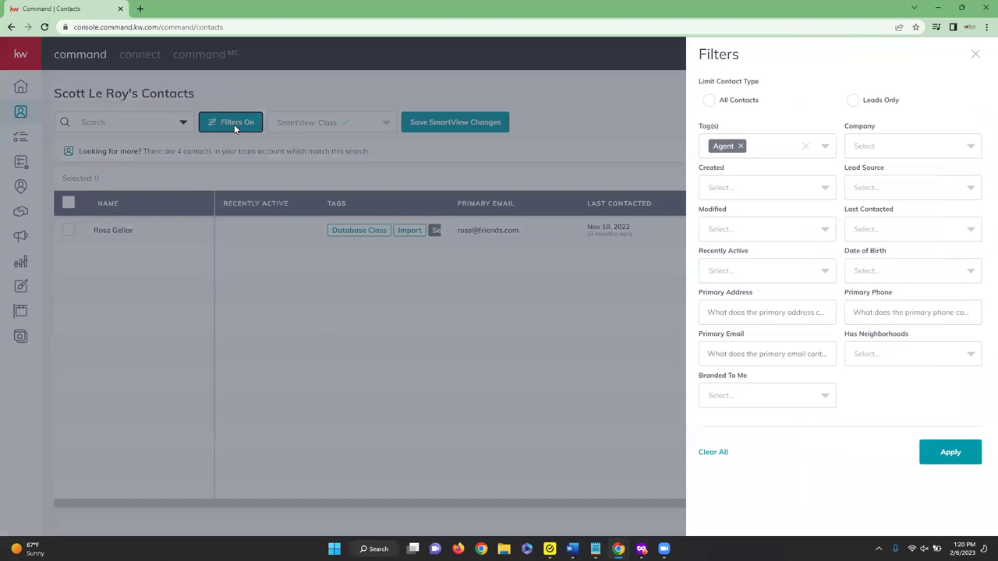
pyautogui.click(705, 456)
pyautogui.click(955, 455)
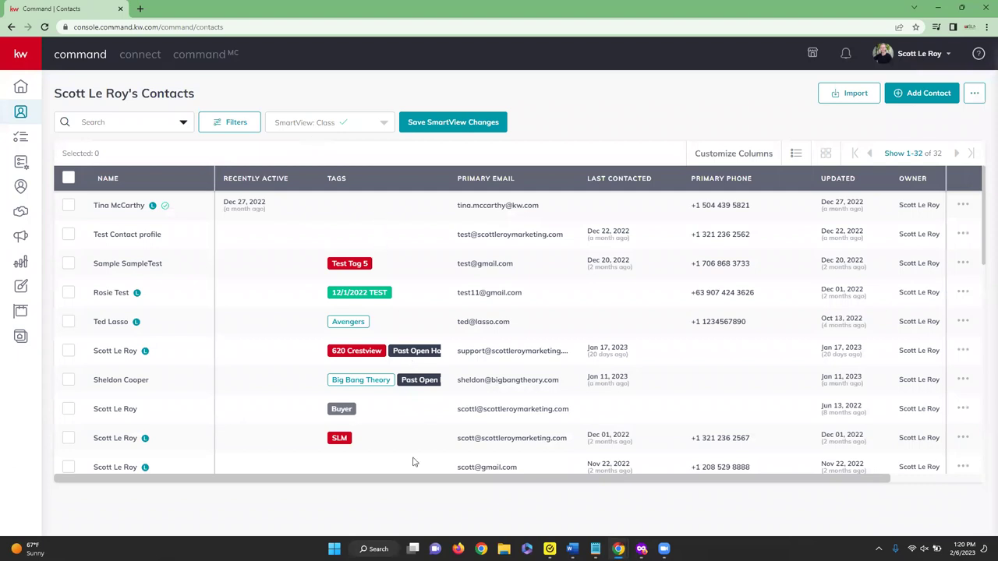
# Draft a new SmartView named Agents, and close it without saving.
pyautogui.click(369, 122)
pyautogui.scroll(2, 347, 195)
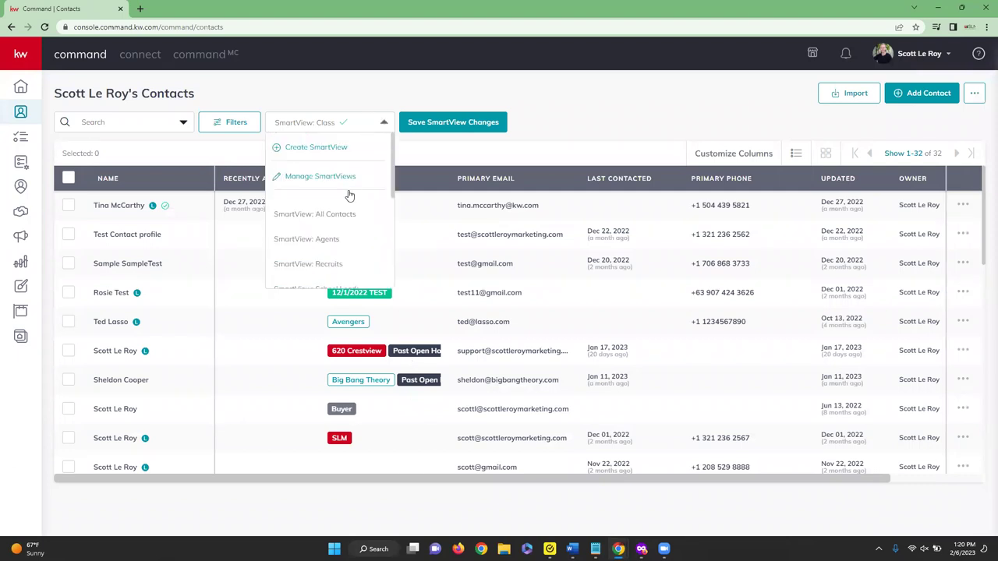
pyautogui.click(302, 150)
pyautogui.click(446, 286)
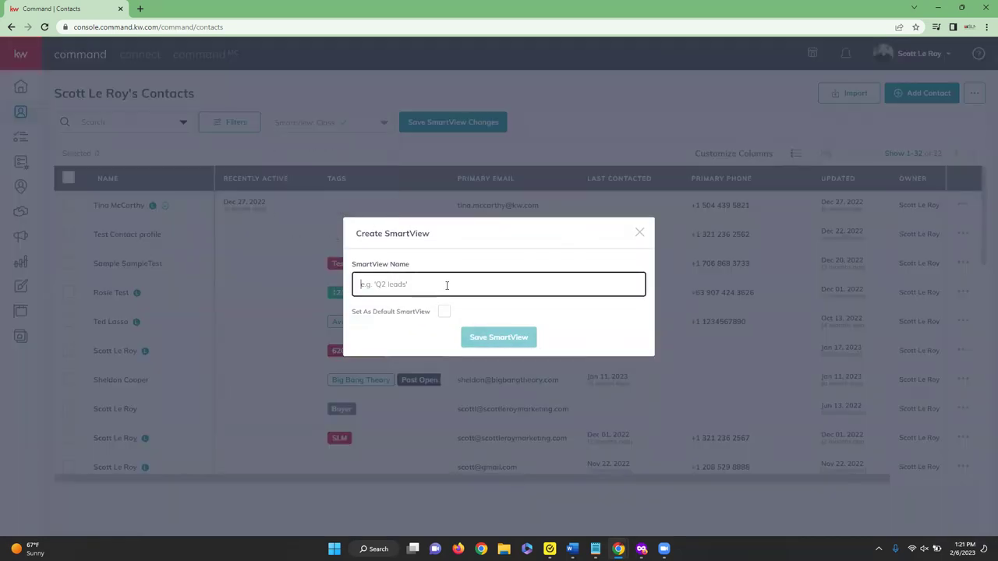
pyautogui.write('Agents')
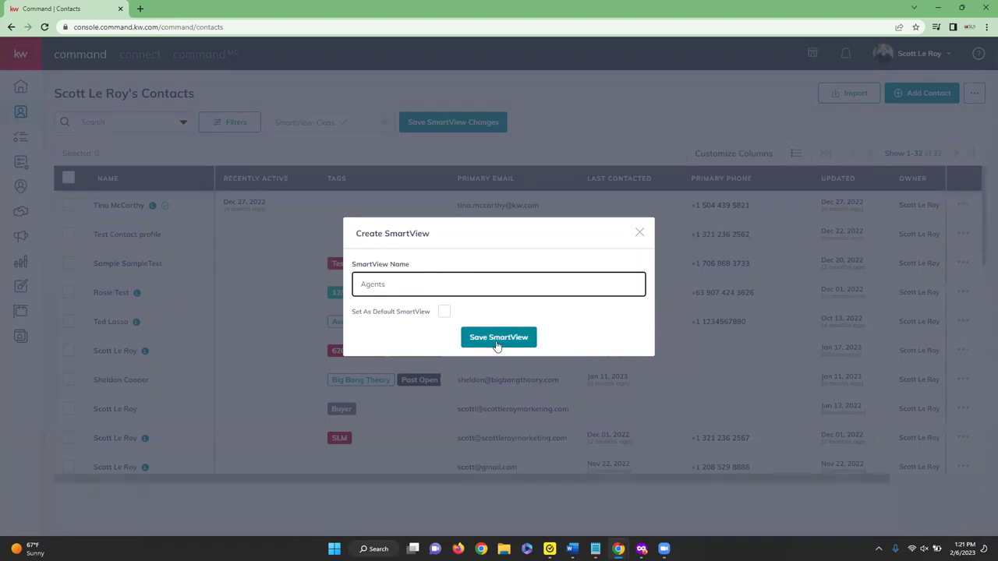
pyautogui.click(639, 234)
pyautogui.click(640, 235)
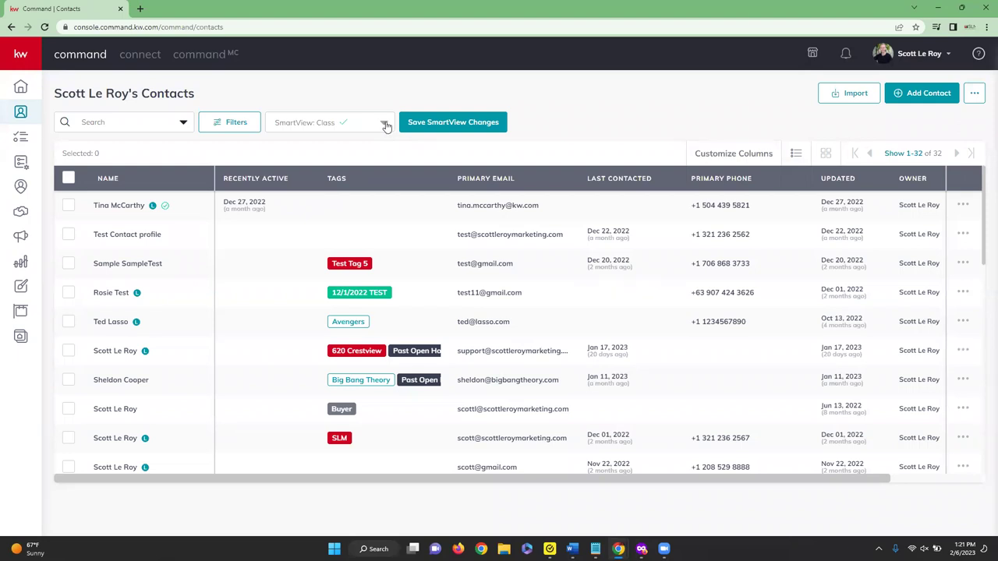
# Switch the contact list from the Class SmartView to the existing Agents SmartView.
pyautogui.click(228, 124)
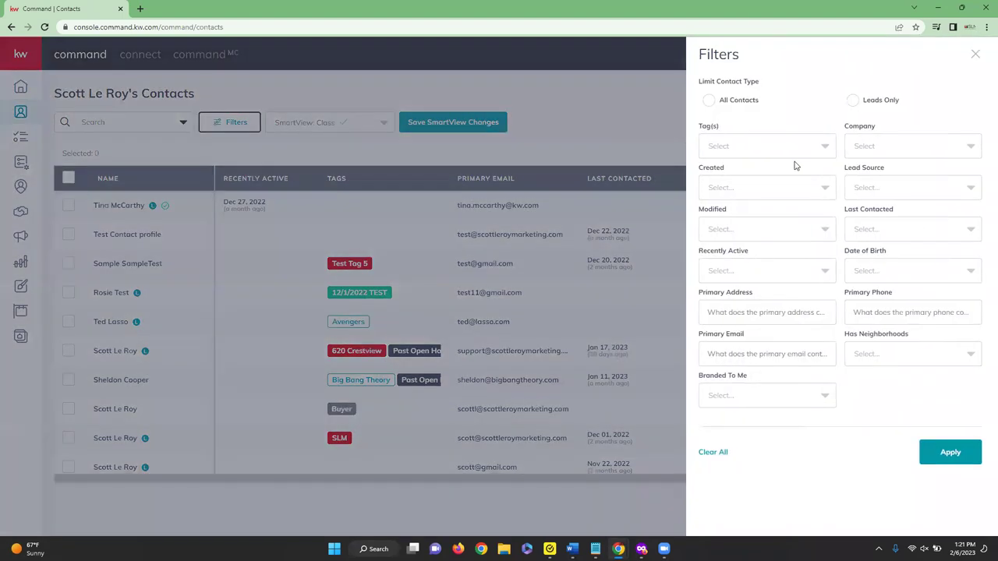
pyautogui.click(973, 56)
pyautogui.click(381, 122)
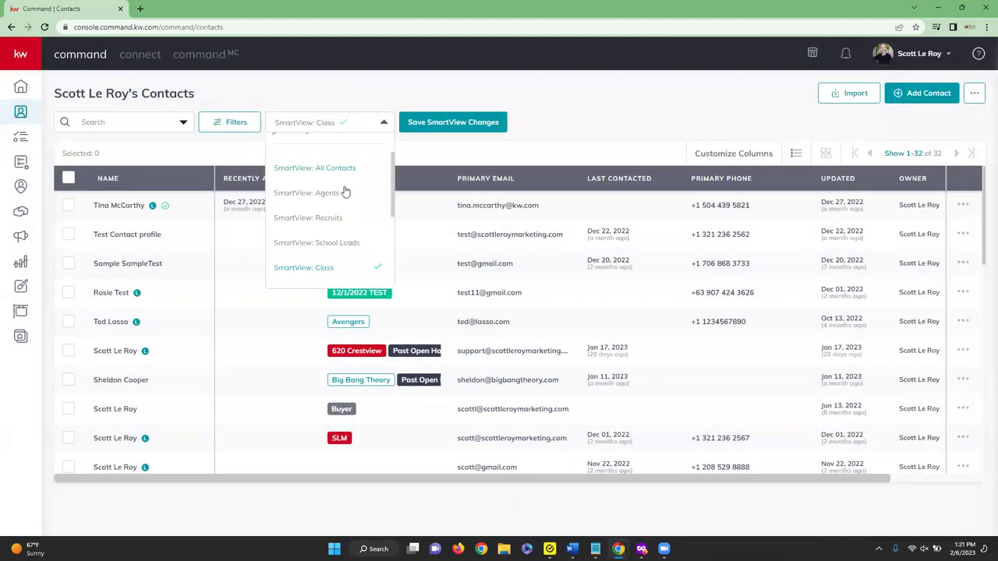
pyautogui.click(302, 195)
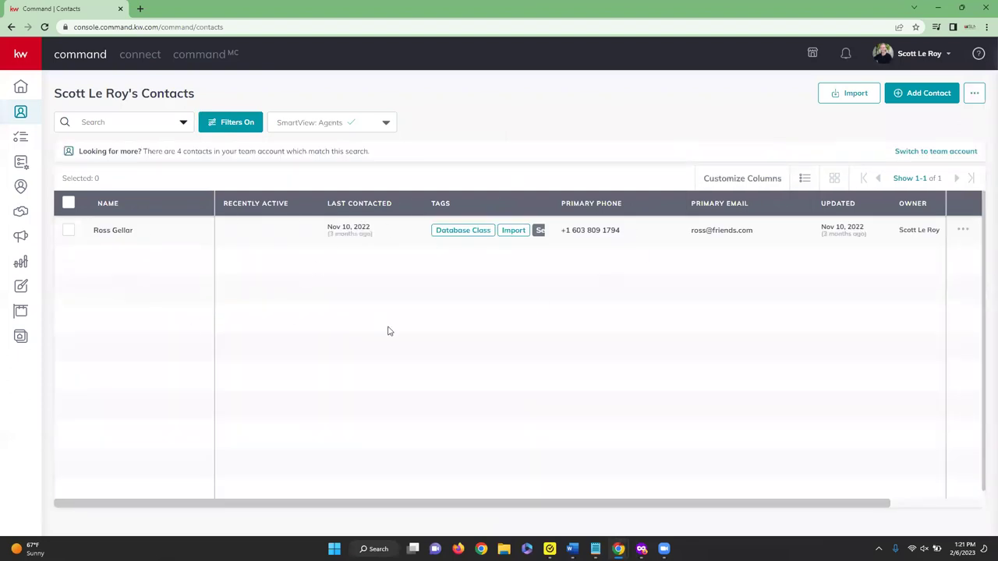
# Clear all filters that the Agents SmartView applies to the contact list.
pyautogui.click(232, 127)
pyautogui.click(712, 452)
pyautogui.click(951, 452)
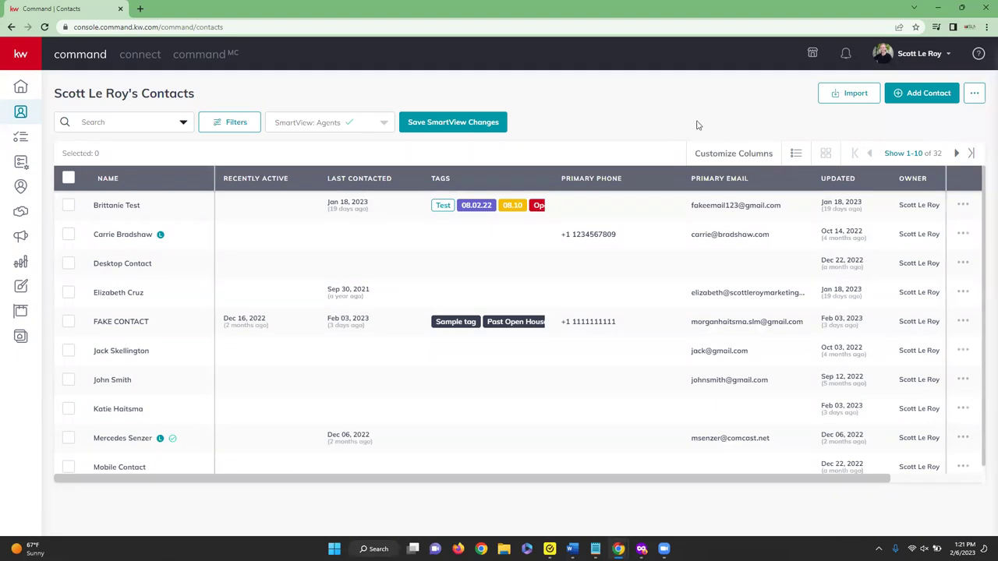
# Try adding the Mailing Address column and rearranging the columns of the Agents SmartView, and cancel the changes.
pyautogui.click(726, 159)
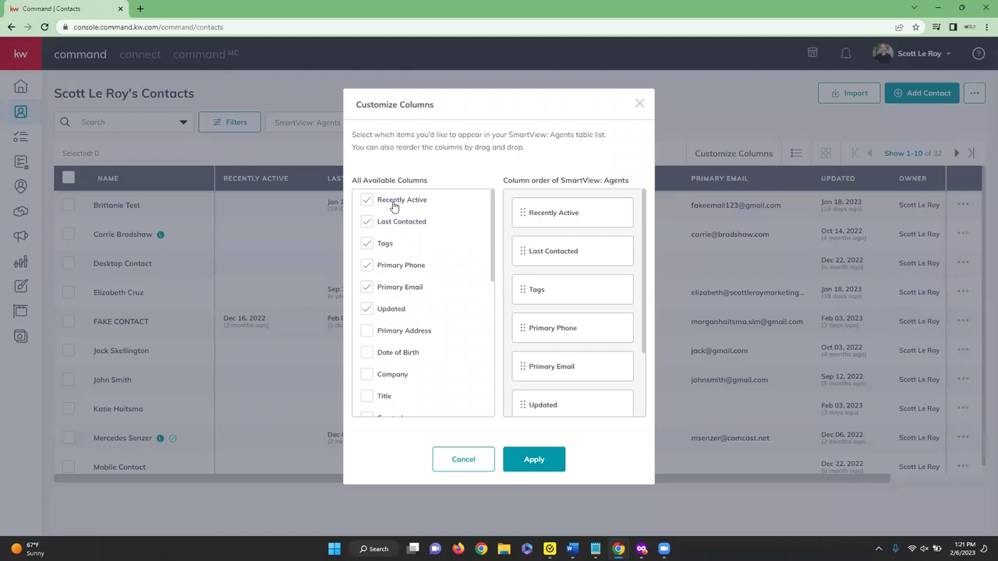
pyautogui.scroll(-5, 394, 207)
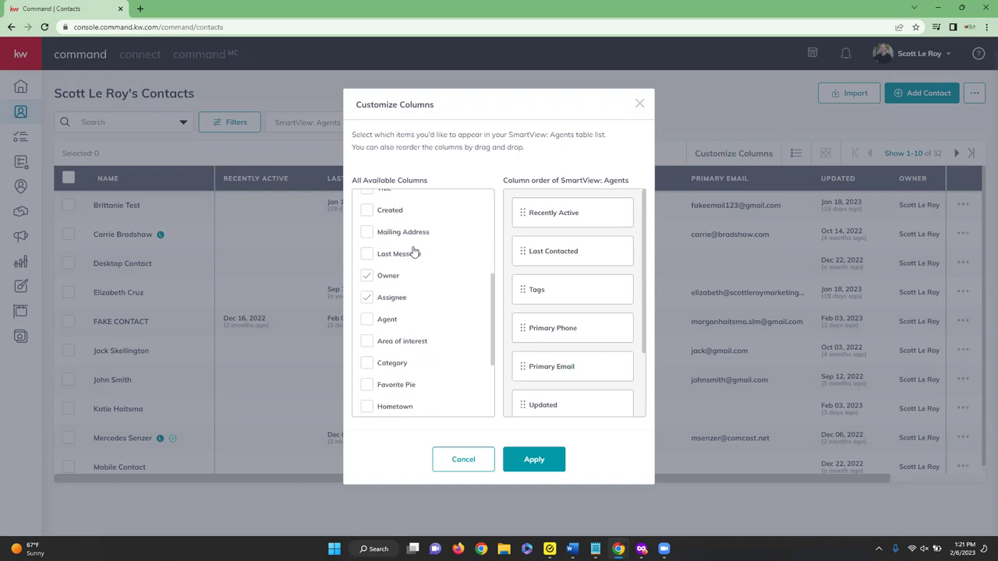
pyautogui.click(367, 234)
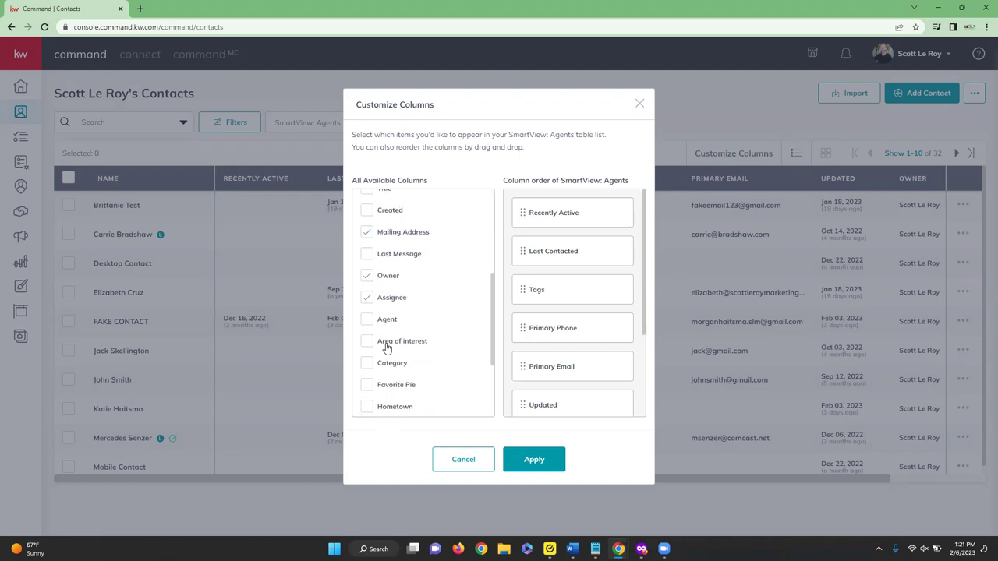
pyautogui.click(367, 278)
pyautogui.moveTo(551, 293)
pyautogui.mouseDown()
pyautogui.moveTo(552, 253)
pyautogui.moveTo(554, 355)
pyautogui.moveTo(552, 204)
pyautogui.moveTo(551, 280)
pyautogui.mouseUp()
pyautogui.click(465, 461)
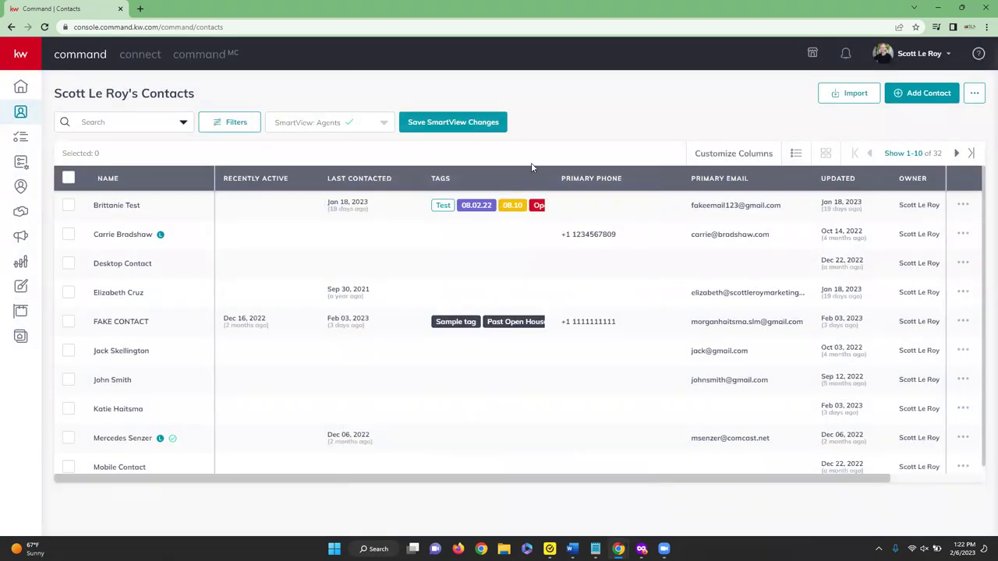
# Preview the contacts in the card layout, and return to the table layout.
pyautogui.click(825, 156)
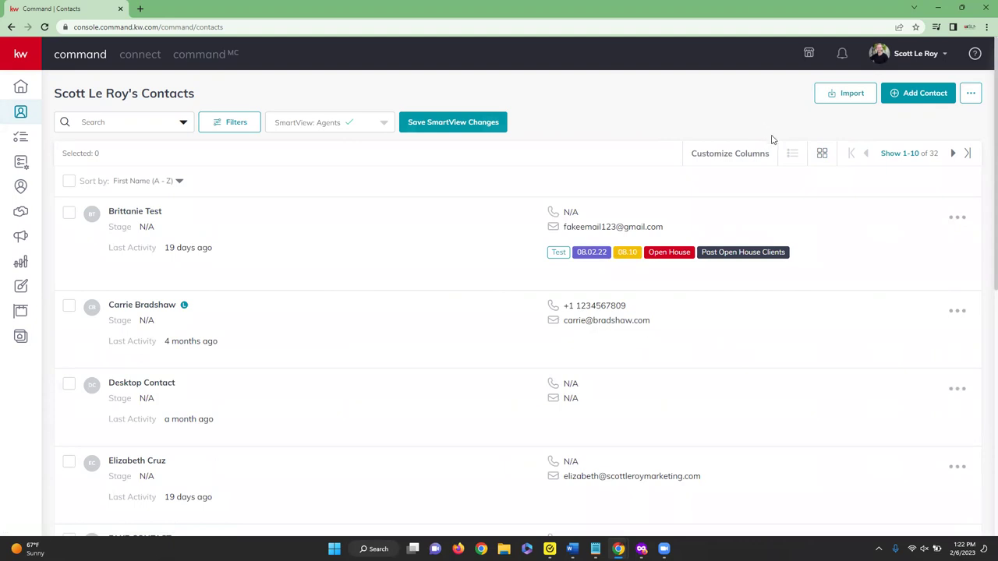
pyautogui.click(791, 154)
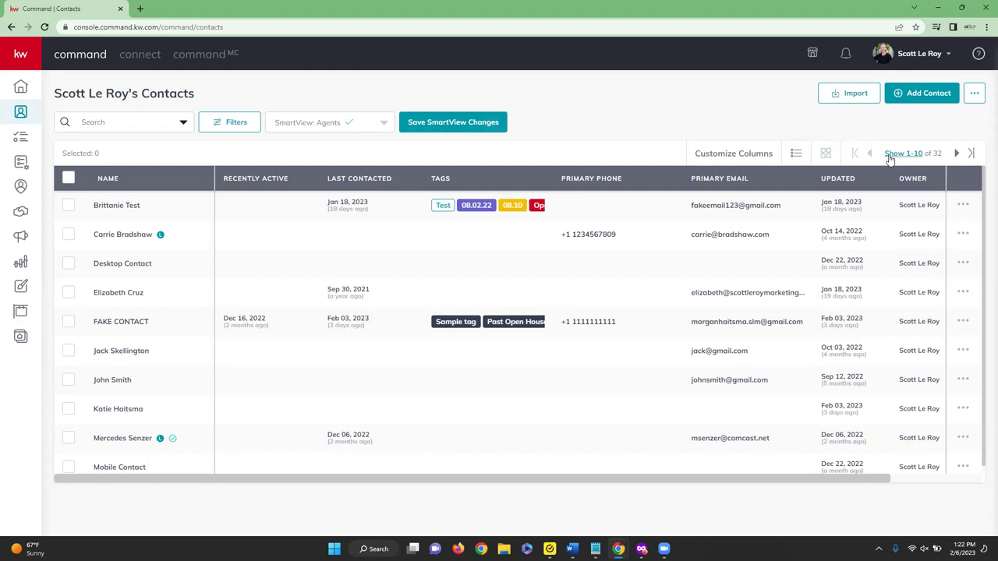
pyautogui.scroll(-1, 795, 347)
pyautogui.scroll(1, 807, 355)
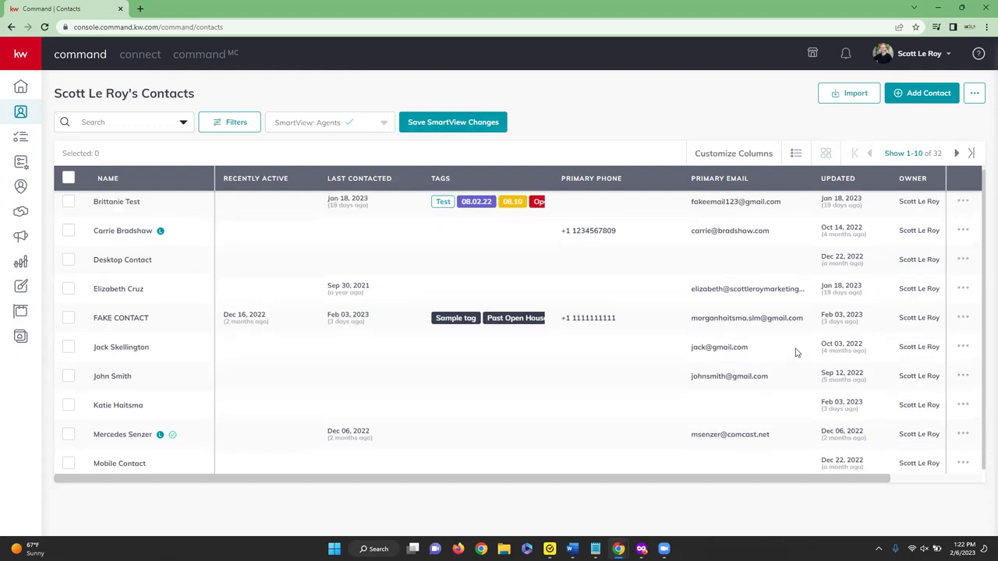
# Set the contact list to show 500 contacts per page, and look through the expanded list.
pyautogui.click(914, 156)
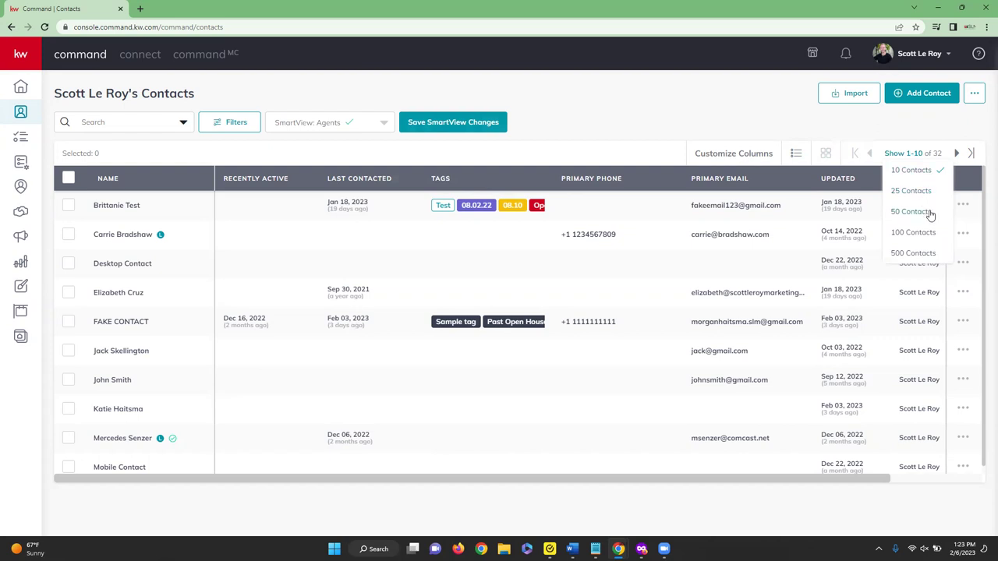
pyautogui.click(910, 254)
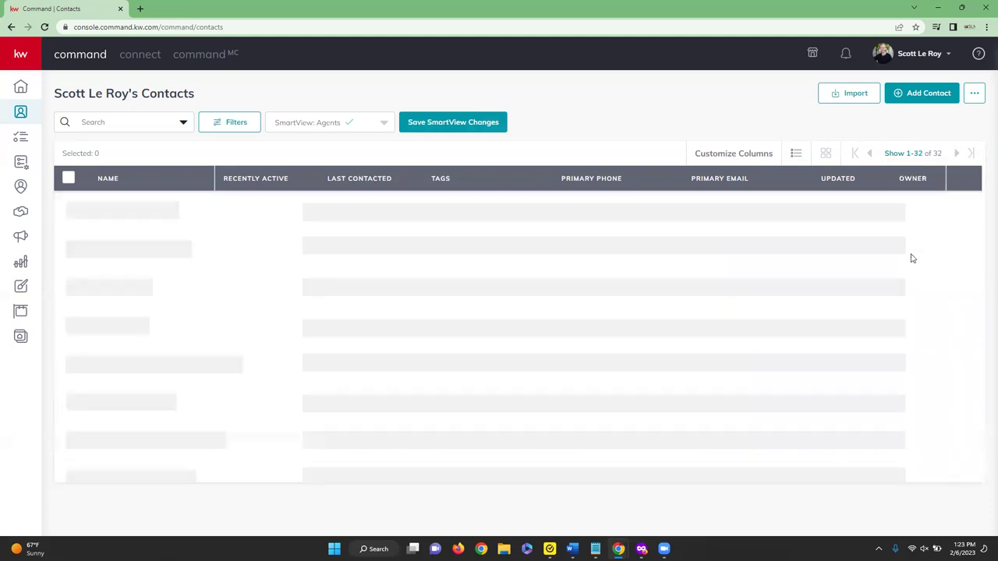
pyautogui.scroll(-8, 904, 280)
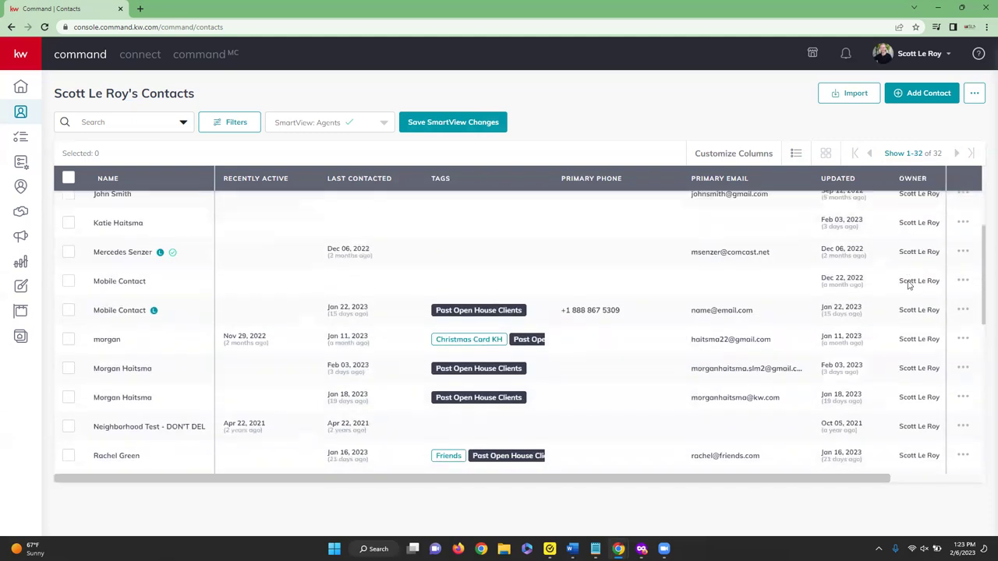
pyautogui.scroll(8, 903, 295)
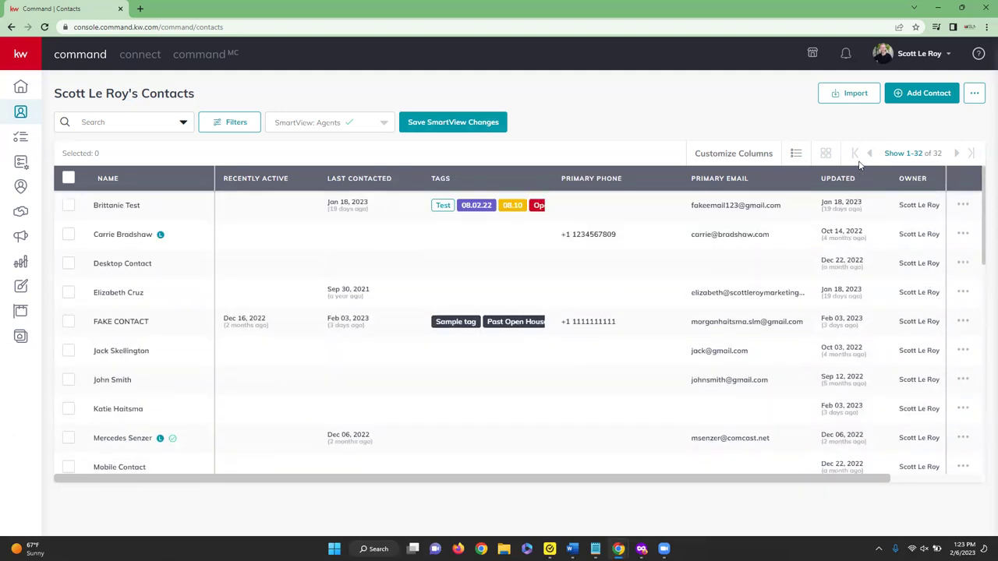
# Review the file upload options and rules for importing contacts, and close the import without uploading.
pyautogui.click(857, 93)
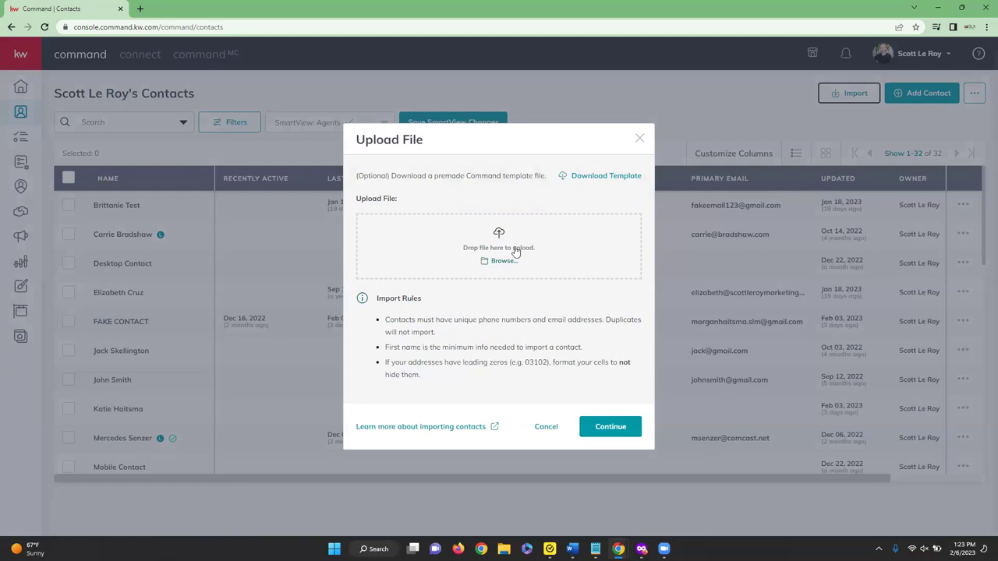
pyautogui.click(638, 139)
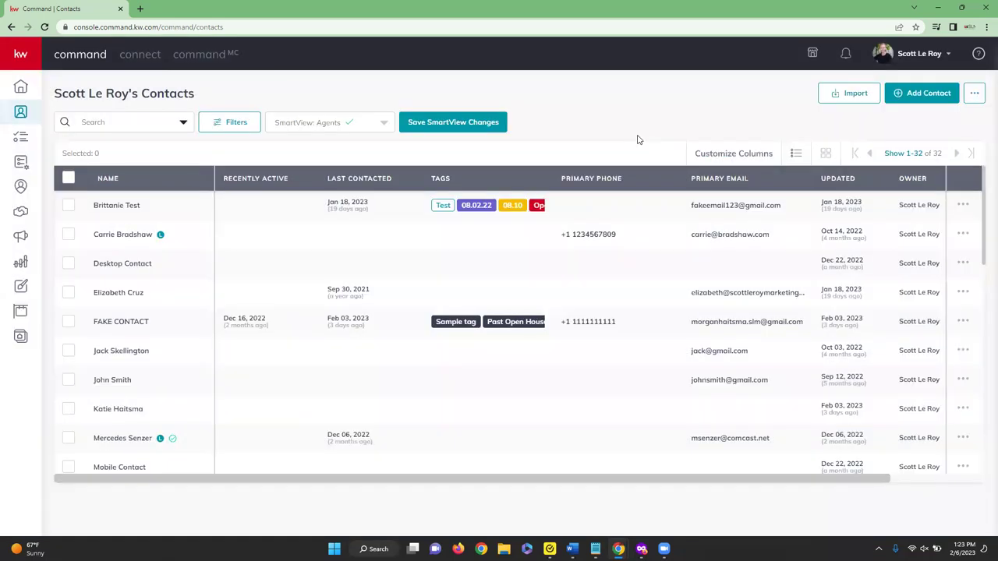
# Start adding a contact, browse the available tags, and search them for "school" without selecting any.
pyautogui.click(932, 102)
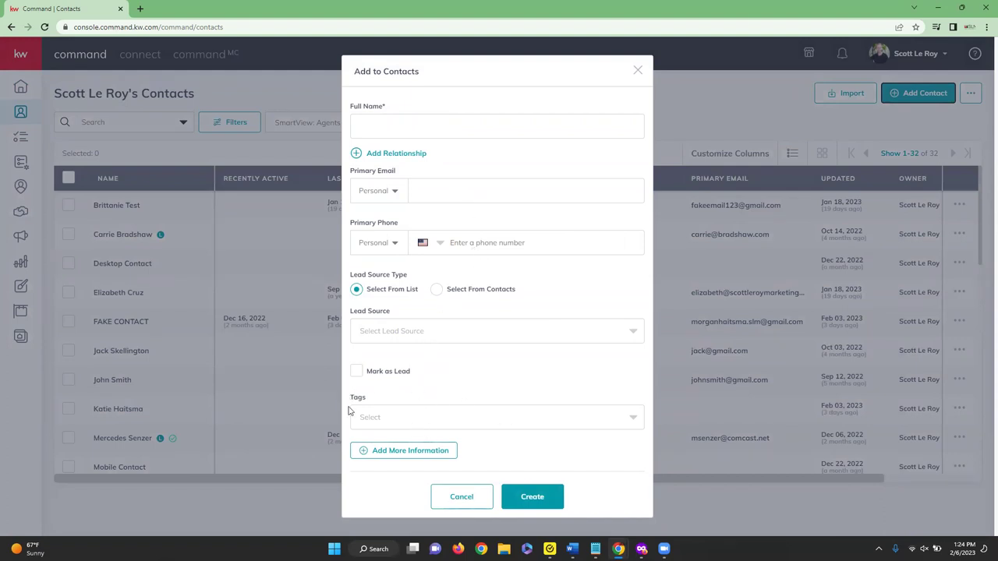
pyautogui.click(633, 418)
pyautogui.scroll(-8, 521, 443)
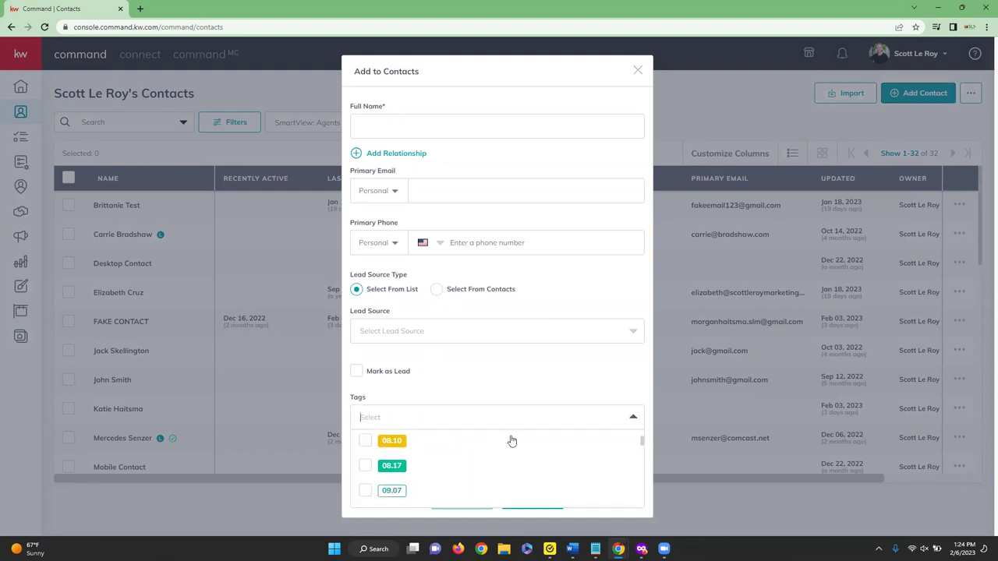
pyautogui.scroll(-3, 501, 451)
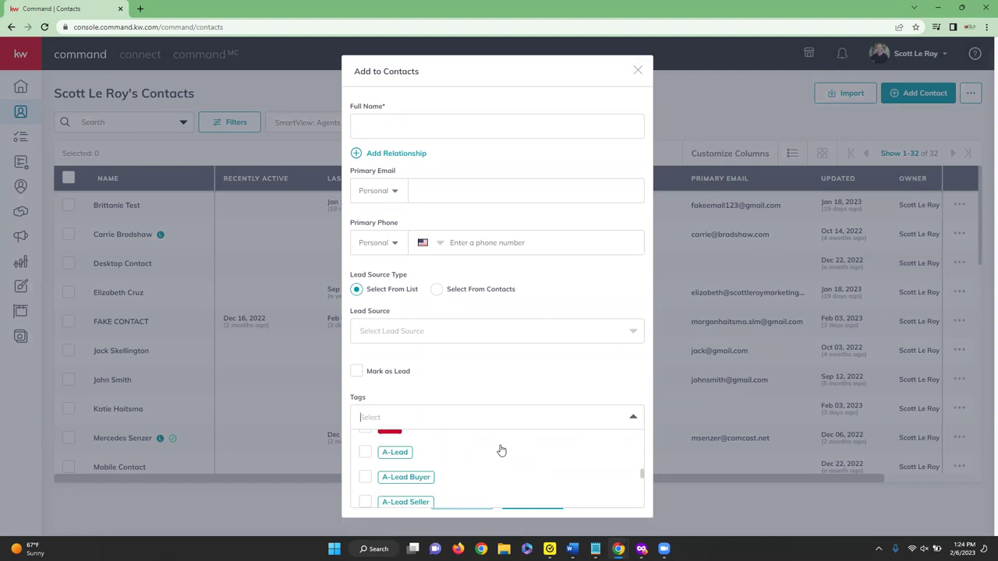
pyautogui.click(435, 416)
pyautogui.click(435, 416)
pyautogui.write('school')
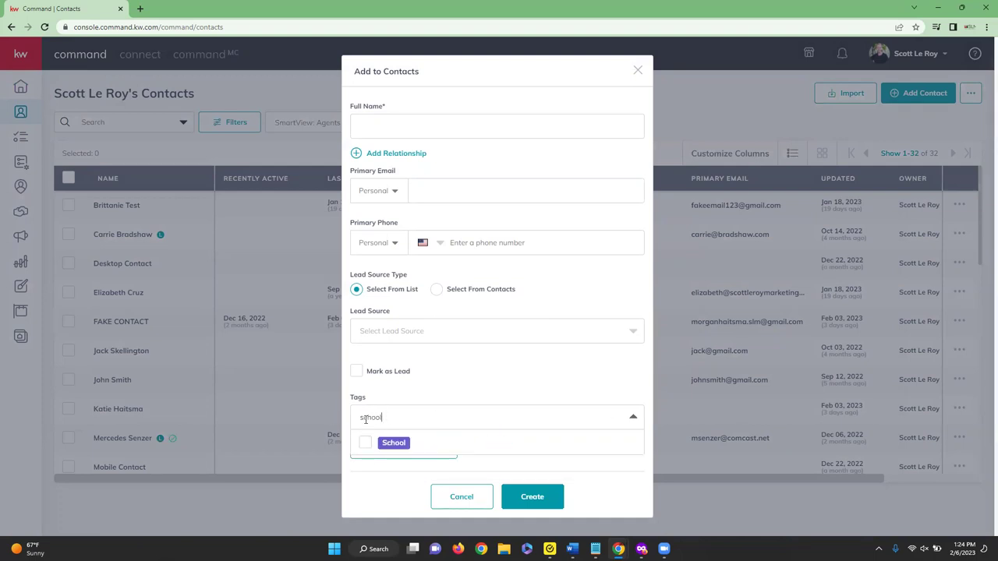
pyautogui.click(390, 419)
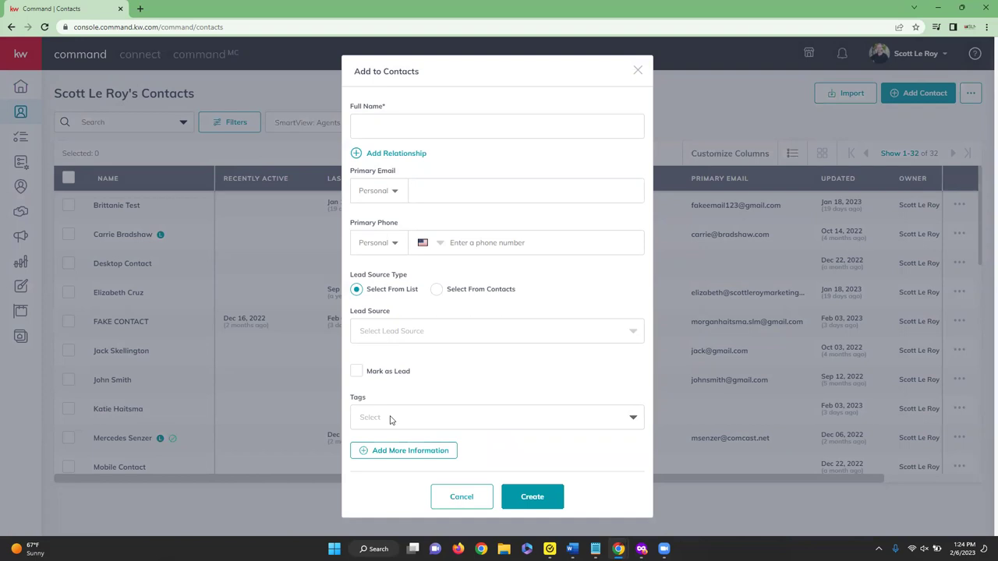
pyautogui.write('scho')
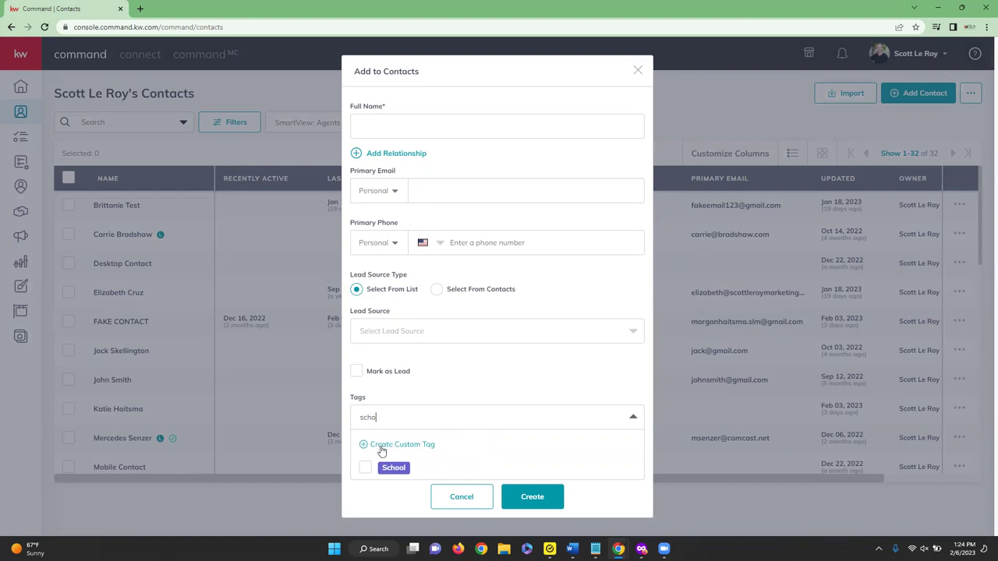
pyautogui.click(392, 423)
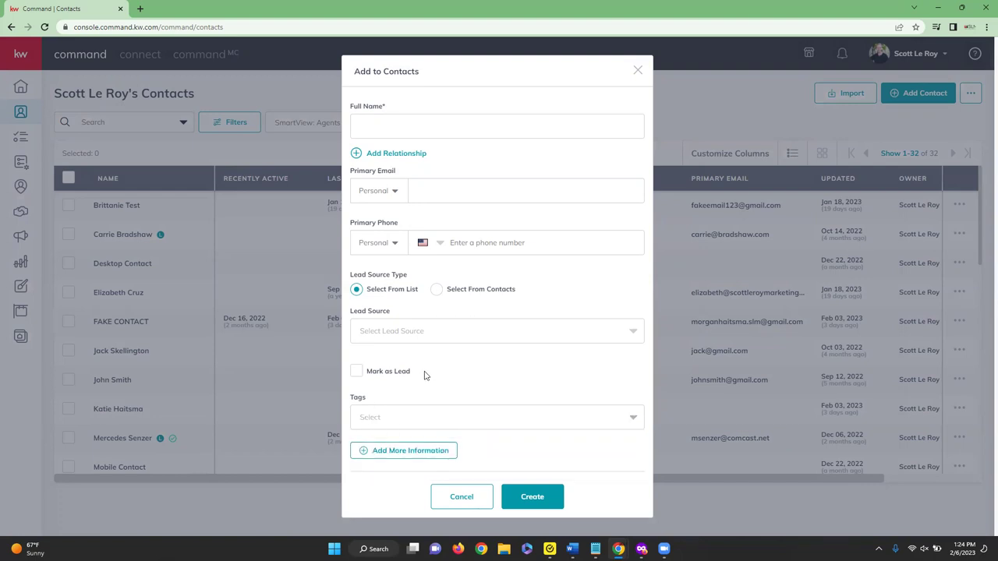
# Review the new contact form's additional information, About and Custom fields, including the option to add a custom field, and cancel the form.
pyautogui.click(382, 452)
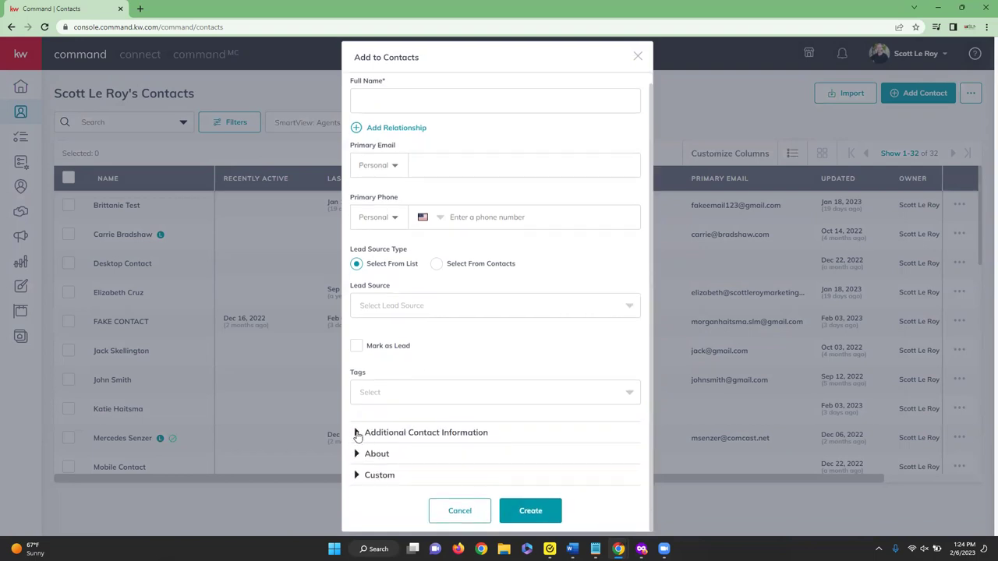
pyautogui.click(357, 435)
pyautogui.scroll(-4, 424, 356)
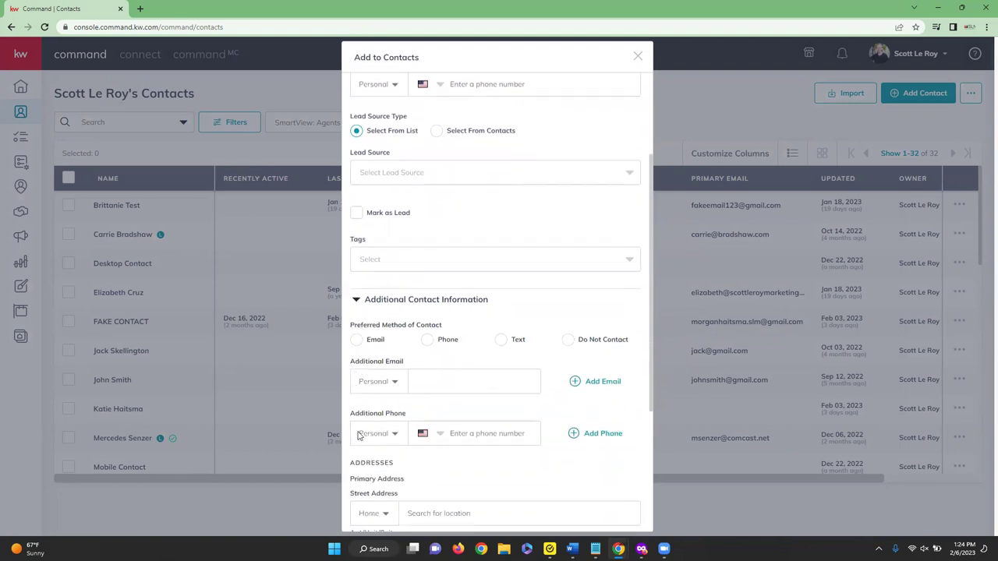
pyautogui.scroll(-2, 425, 356)
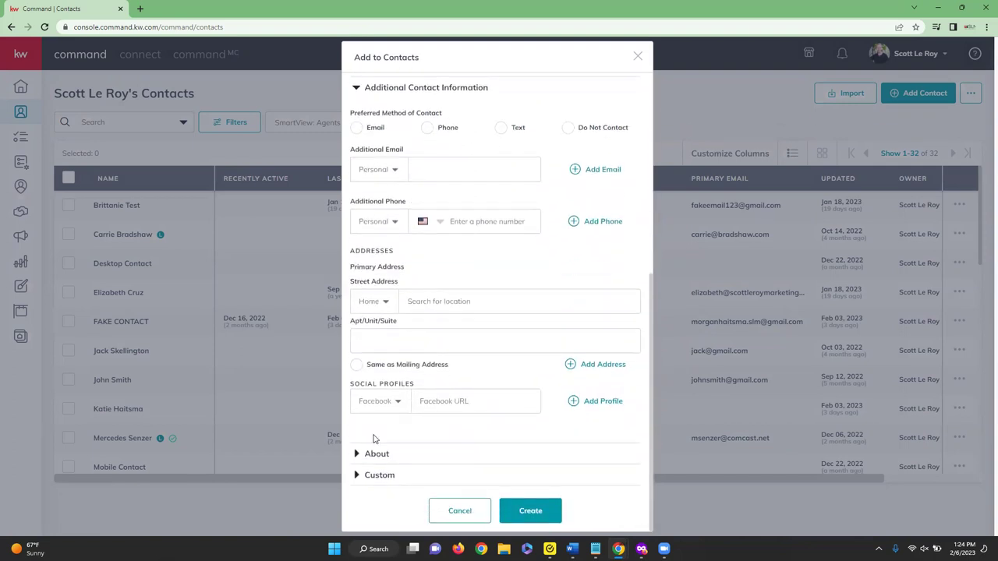
pyautogui.click(358, 455)
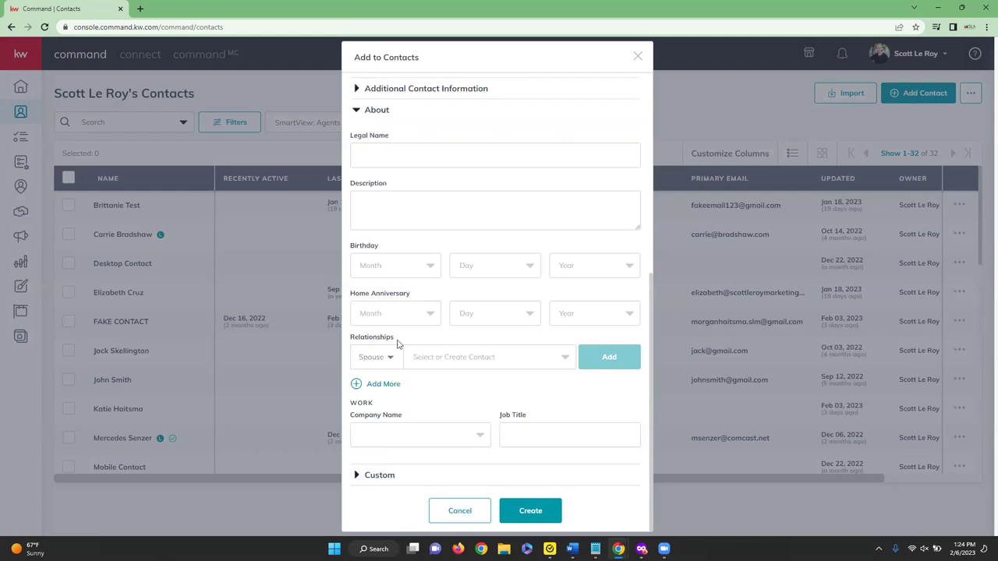
pyautogui.click(386, 475)
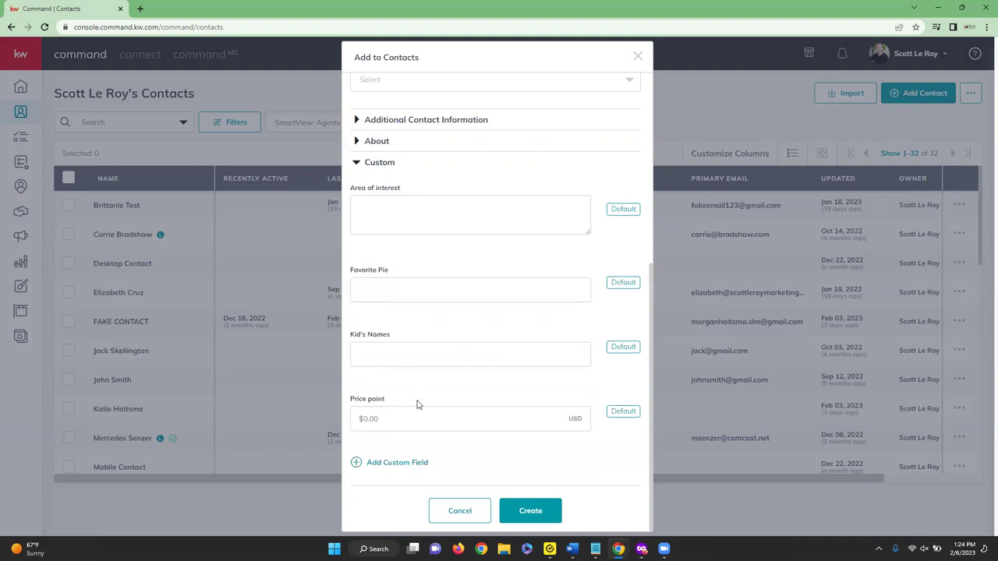
pyautogui.click(373, 463)
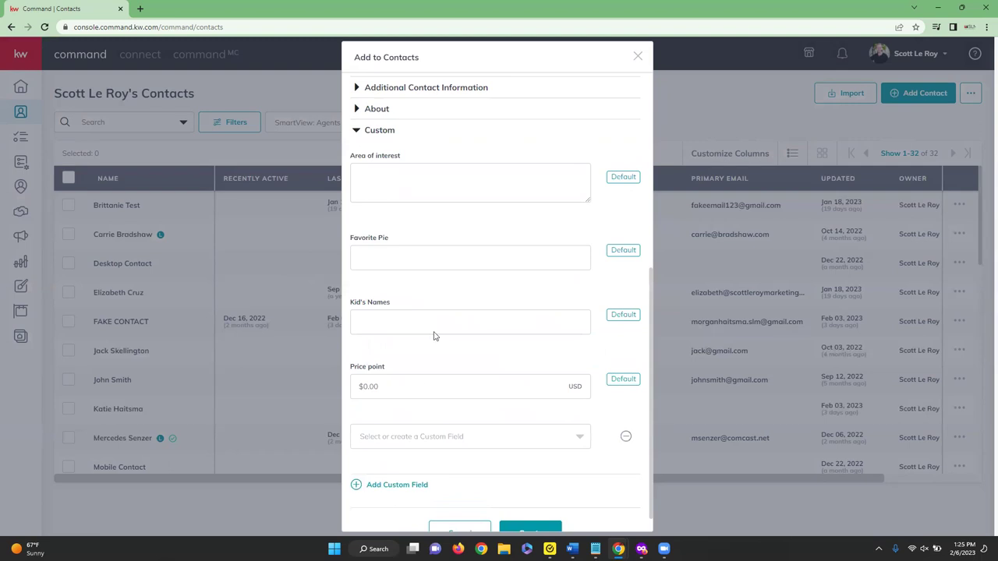
pyautogui.scroll(-1, 457, 376)
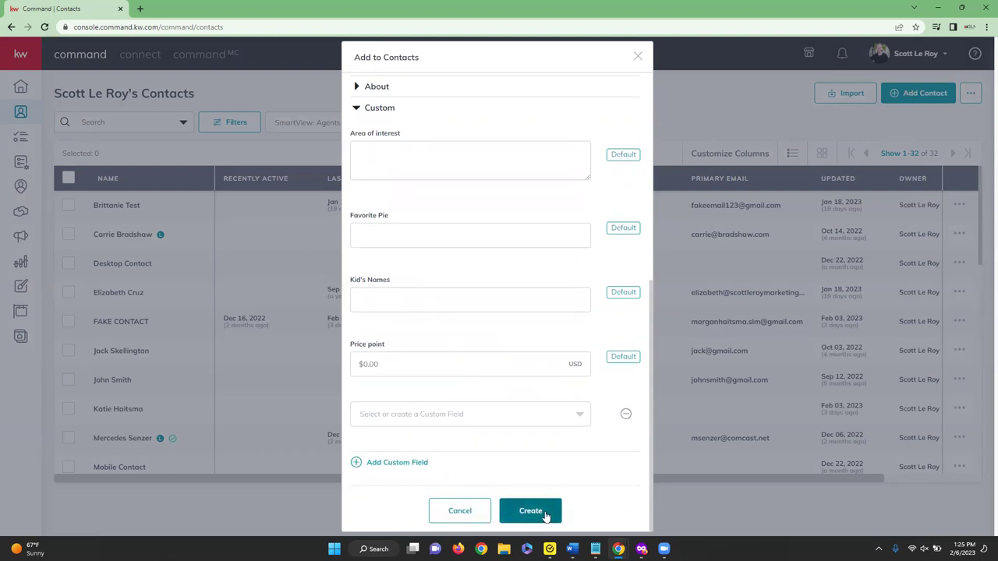
pyautogui.click(472, 516)
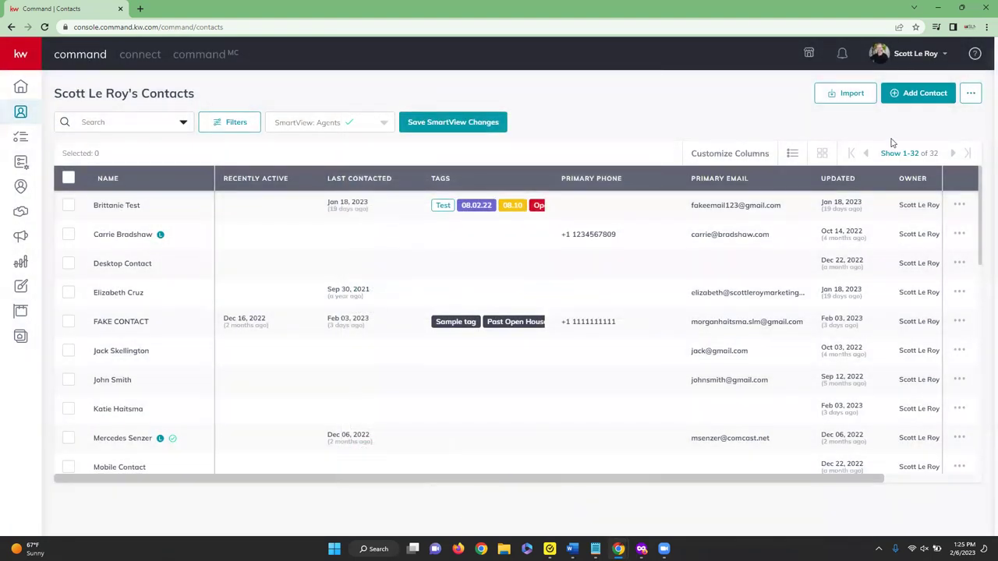
# Export all owned contacts, and review the CSV and PDF mailing label export options.
pyautogui.click(971, 94)
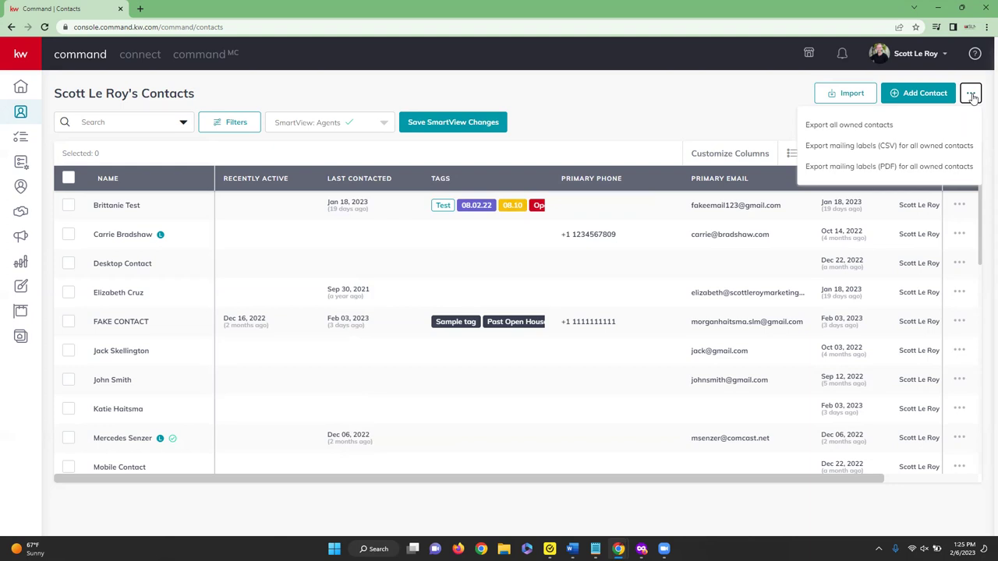
pyautogui.click(906, 125)
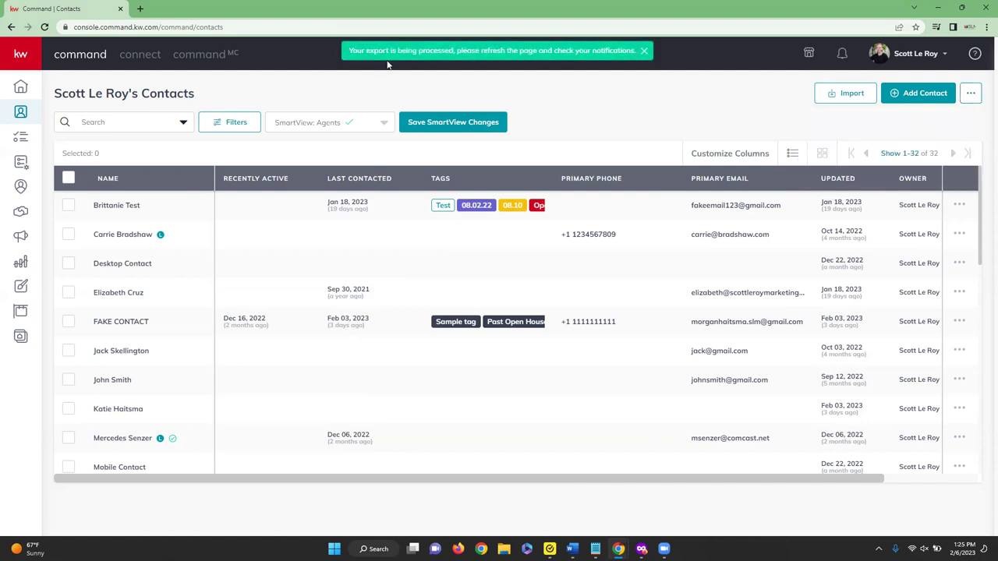
pyautogui.click(974, 93)
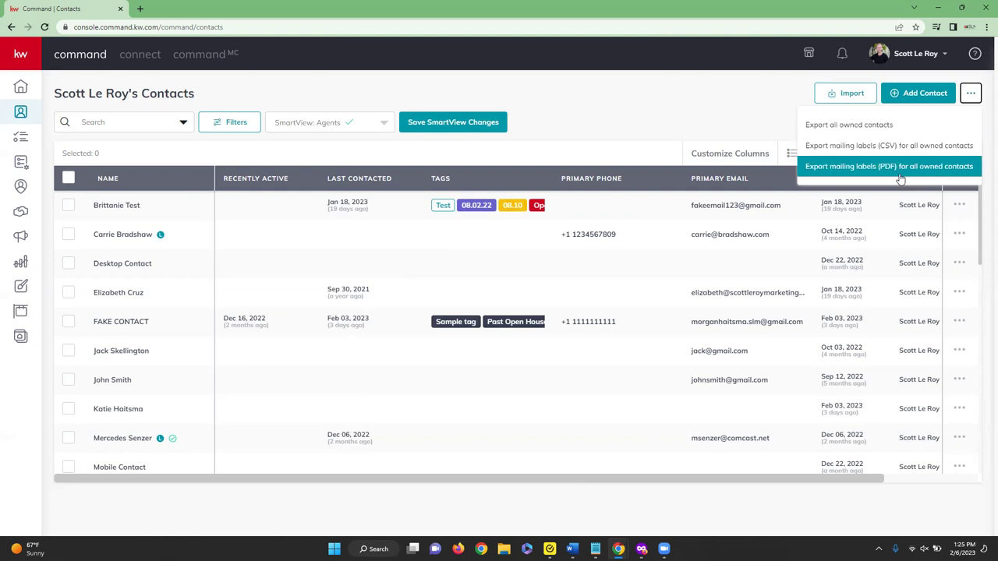
pyautogui.click(745, 107)
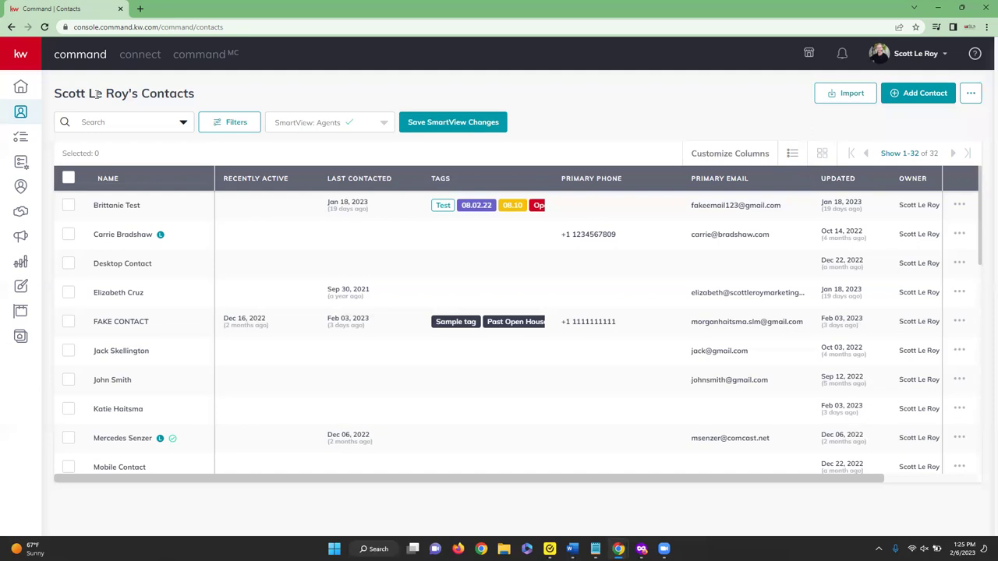
# Select all contacts in the Agents SmartView and review the available bulk actions without applying one.
pyautogui.click(69, 179)
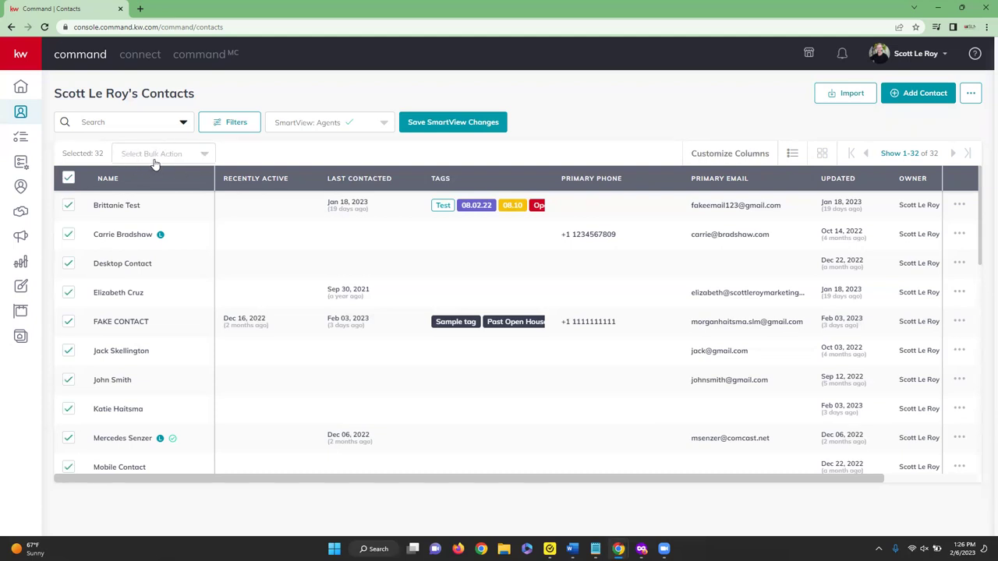
pyautogui.click(204, 155)
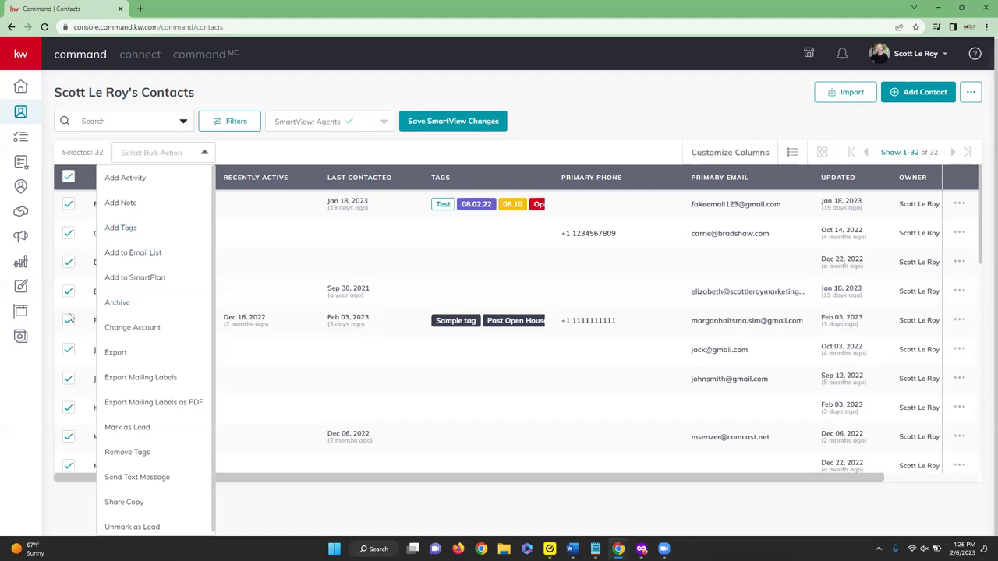
pyautogui.click(231, 154)
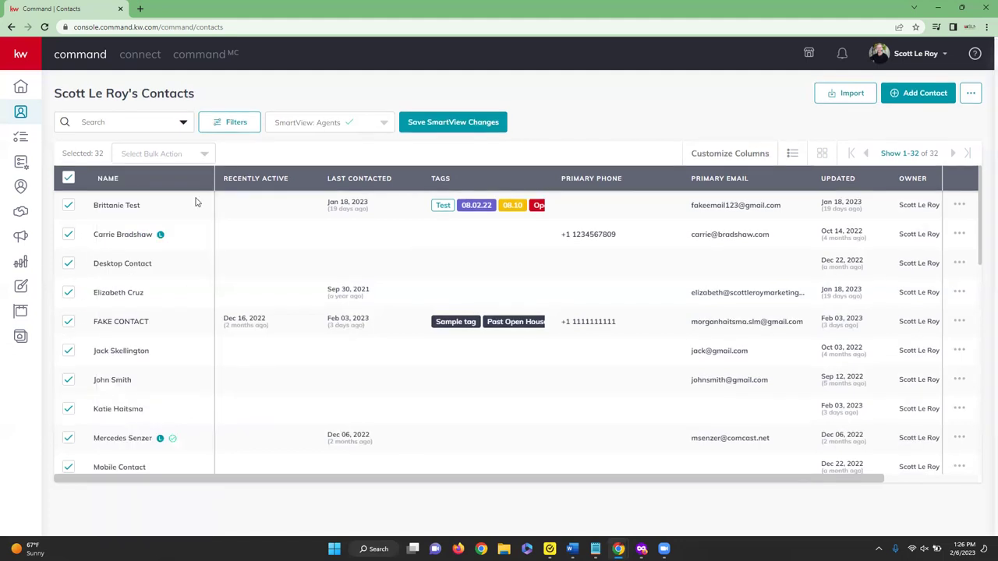
# Deselect all contacts, select only the first five, and review the bulk actions available for them.
pyautogui.click(69, 179)
pyautogui.click(69, 208)
pyautogui.click(69, 235)
pyautogui.click(69, 264)
pyautogui.click(68, 293)
pyautogui.click(69, 322)
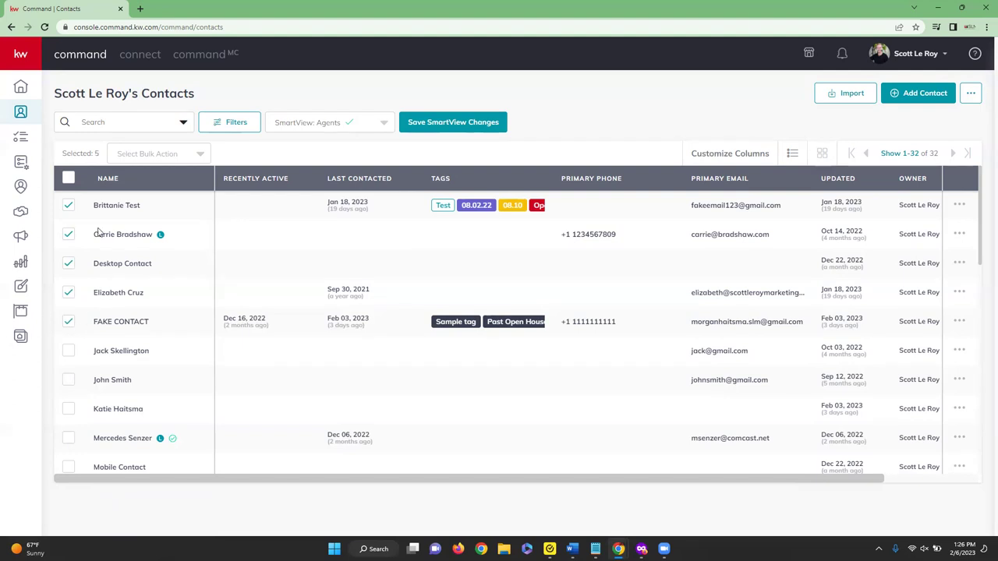
pyautogui.click(187, 155)
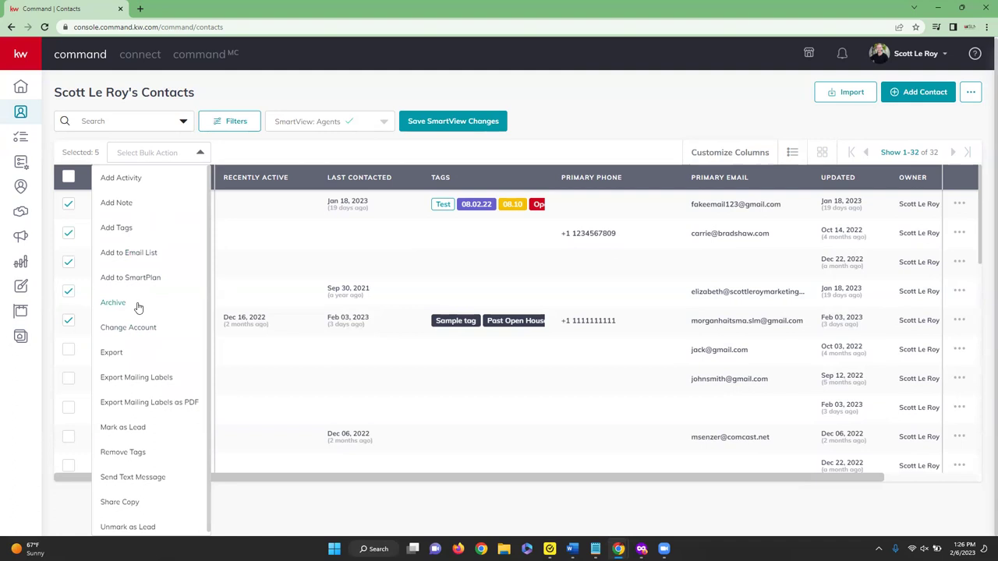
pyautogui.click(274, 154)
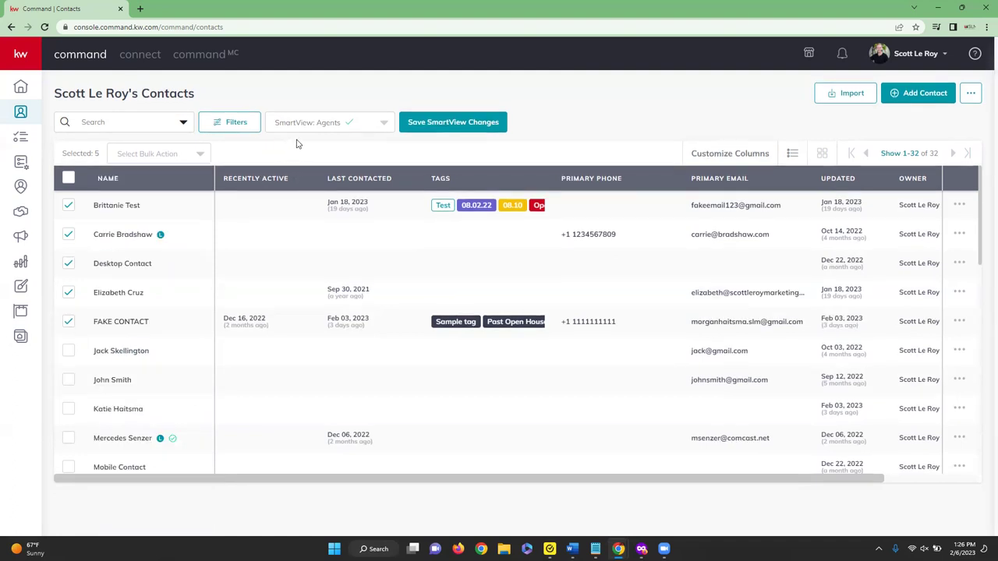
# Open the Tasks page and look through the To Do list.
pyautogui.click(20, 138)
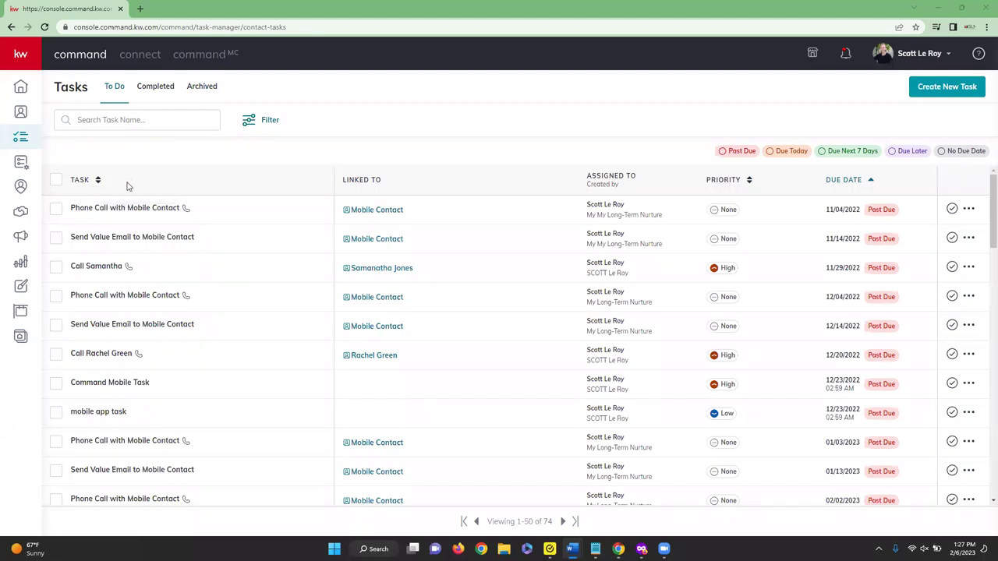
pyautogui.scroll(-5, 124, 322)
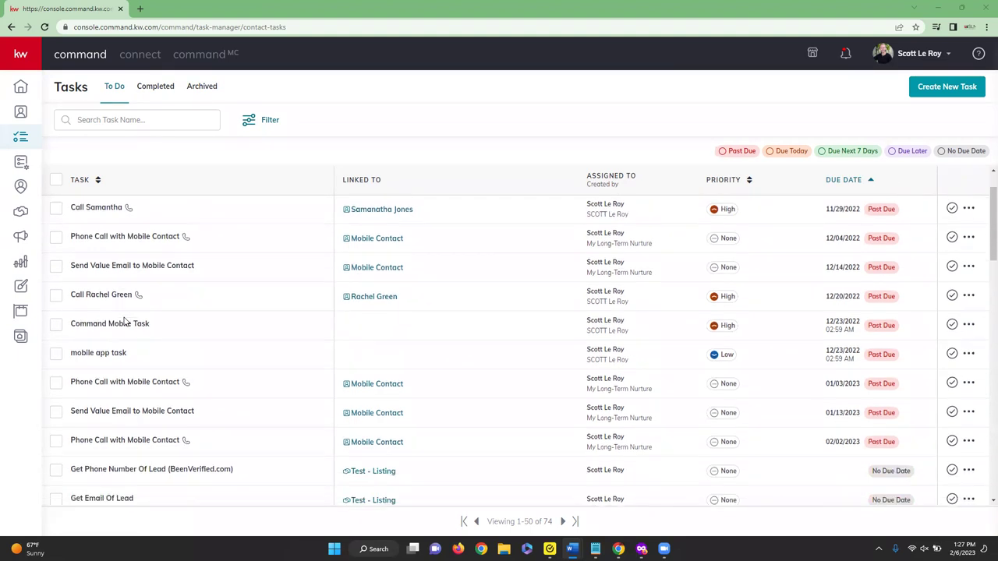
pyautogui.scroll(5, 125, 322)
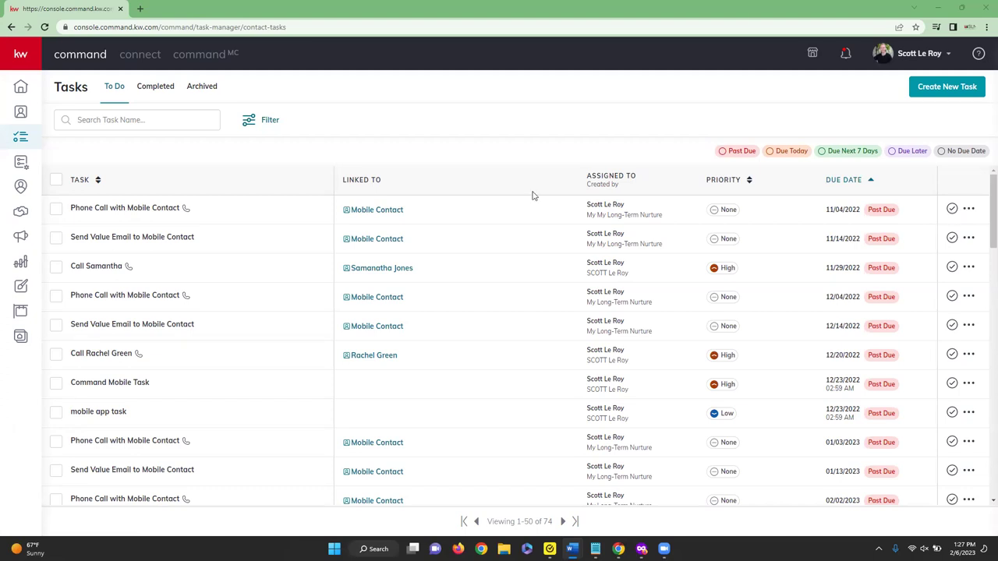
# Complete the phone call task due 11/04/2022, adding the call activity to the contact's timeline without an outcome or description.
pyautogui.click(953, 209)
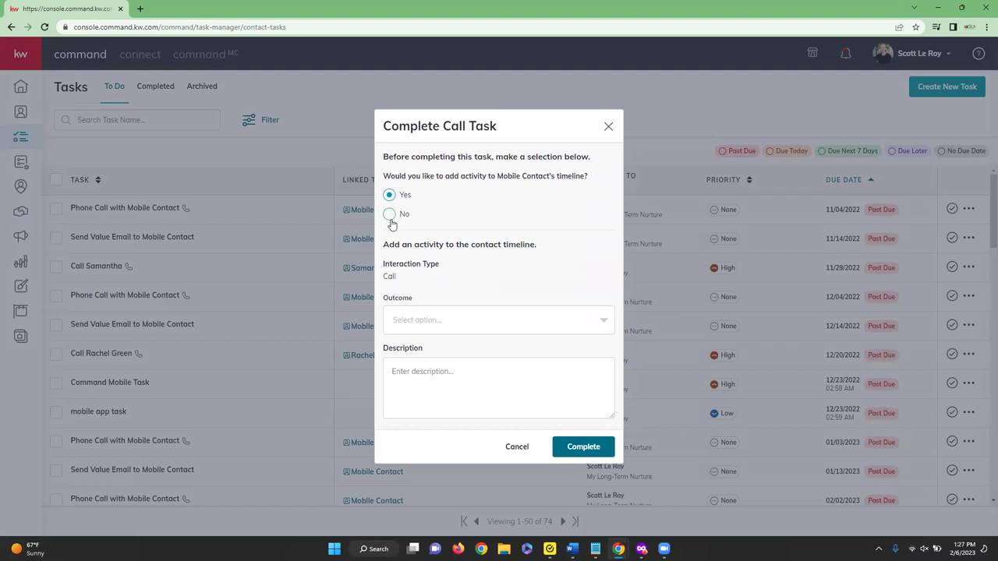
pyautogui.click(545, 328)
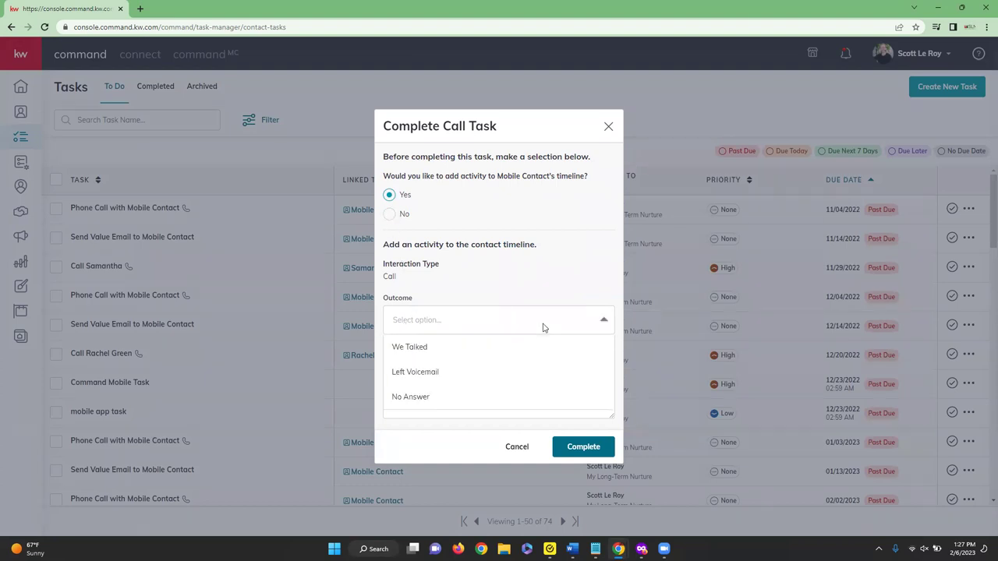
pyautogui.click(520, 277)
pyautogui.click(406, 400)
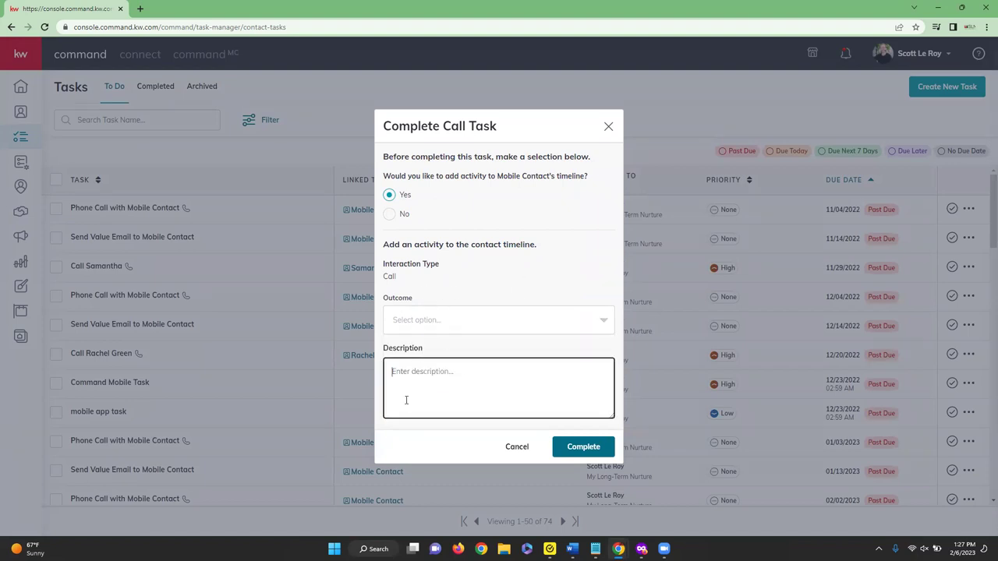
pyautogui.click(580, 449)
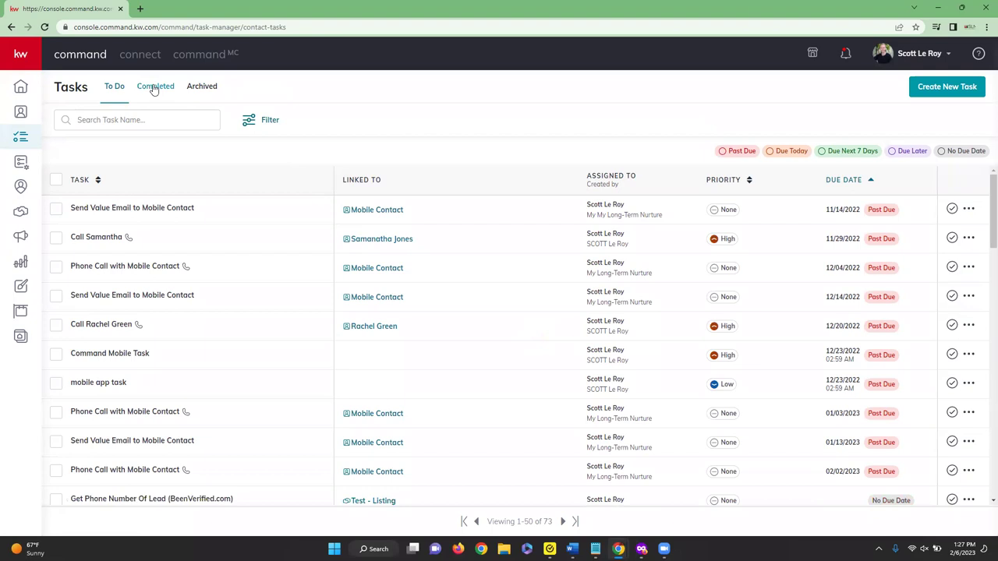
# Review the action options for the first task, and sort the To Do list by due date in descending order.
pyautogui.click(970, 210)
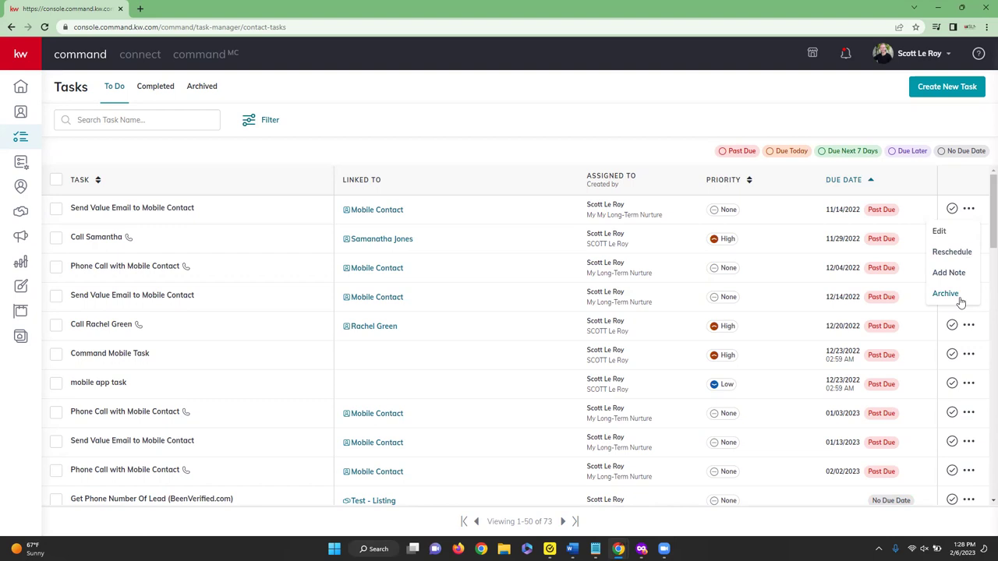
pyautogui.click(676, 160)
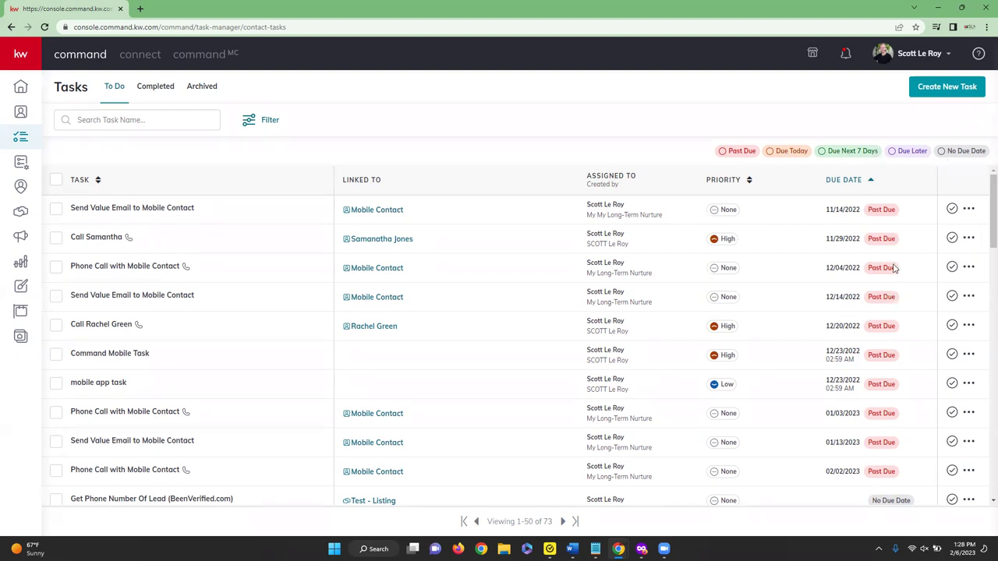
pyautogui.click(871, 182)
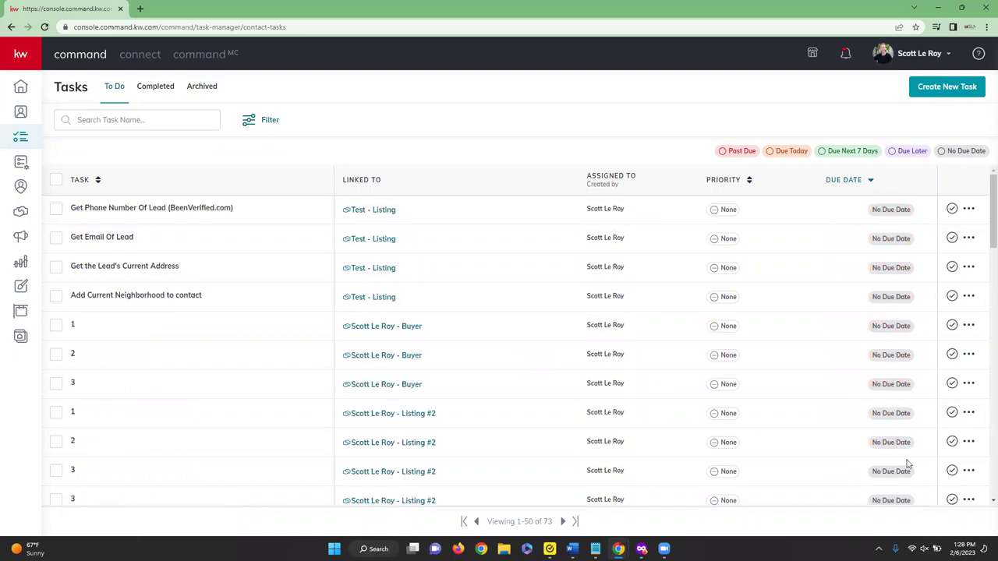
# Look through the To Do list, search it by name for a contact's call task, and clear the search.
pyautogui.scroll(-10, 903, 274)
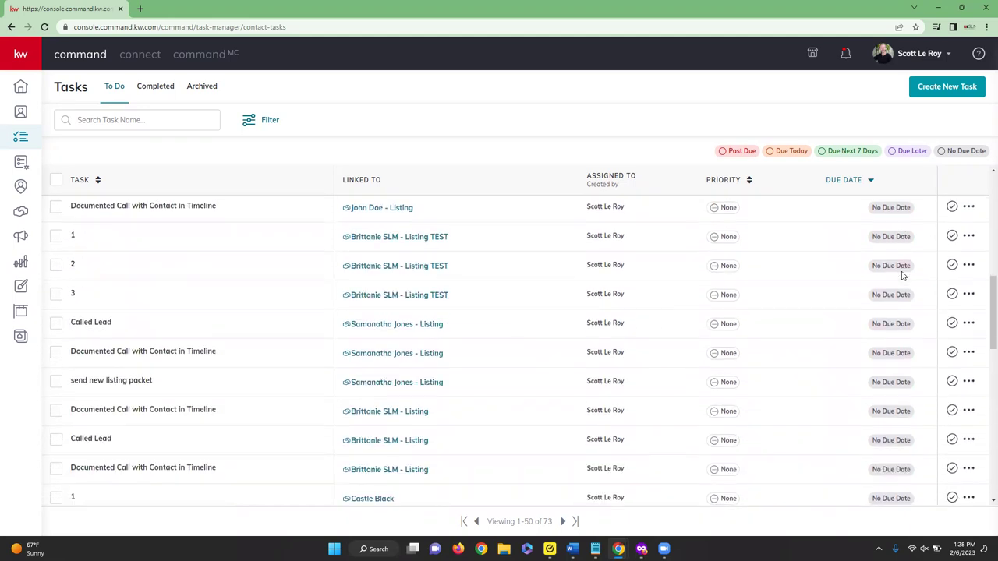
pyautogui.scroll(10, 903, 274)
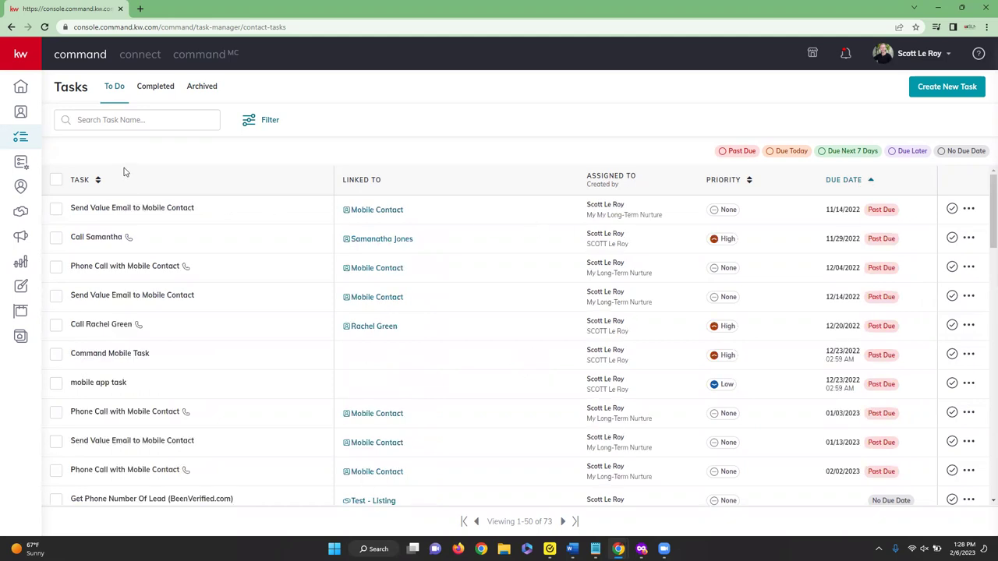
pyautogui.click(98, 120)
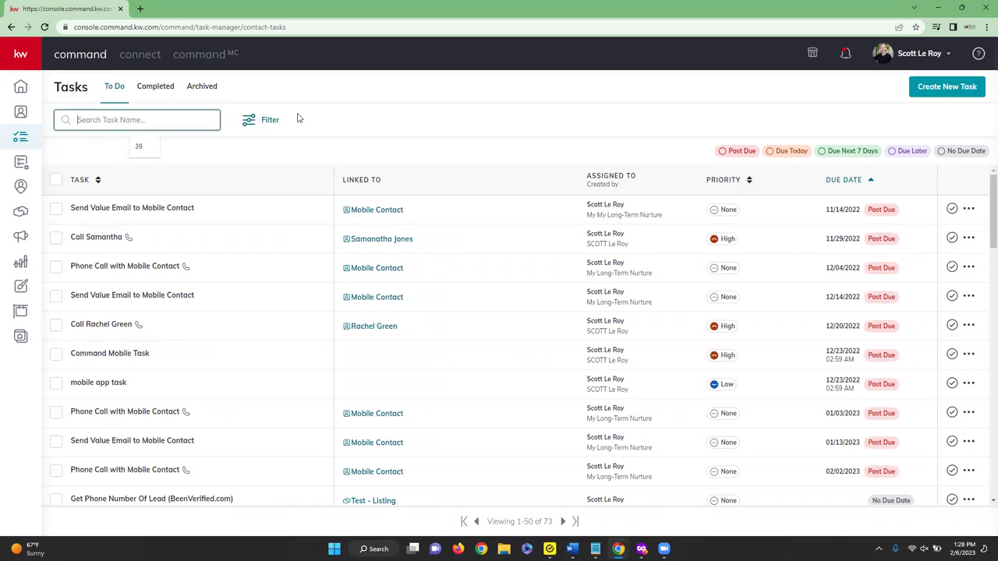
pyautogui.write('call sa')
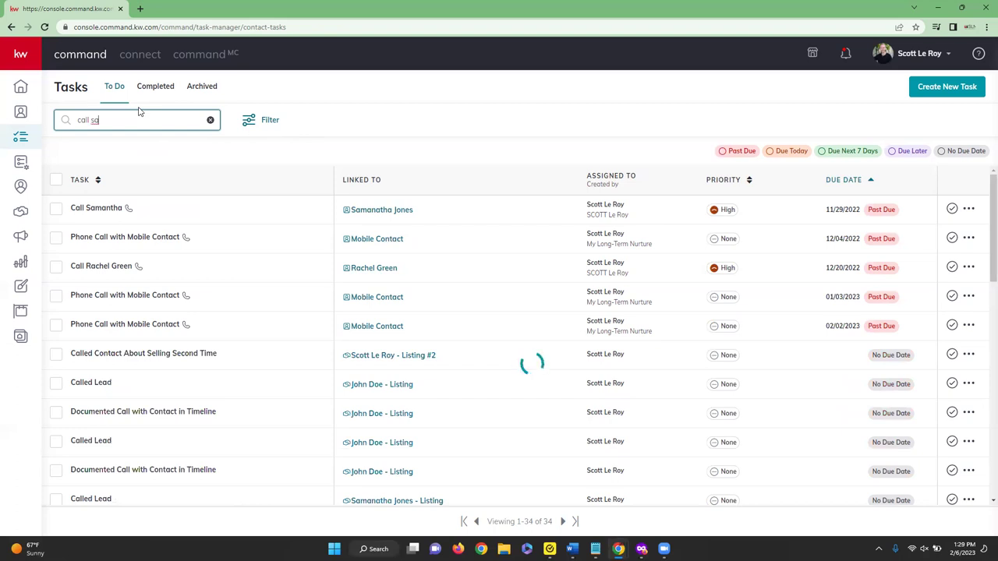
pyautogui.write('ma')
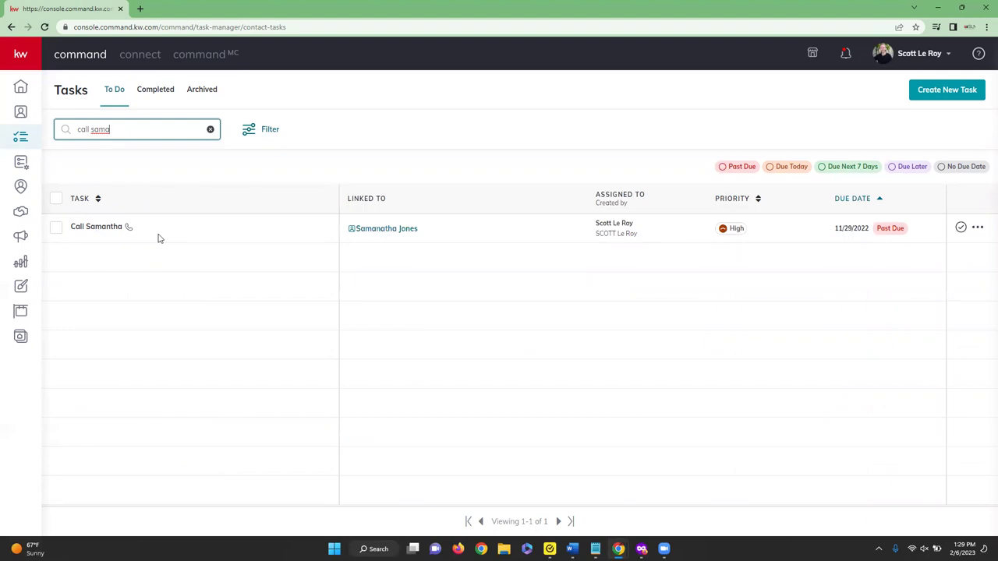
pyautogui.click(210, 131)
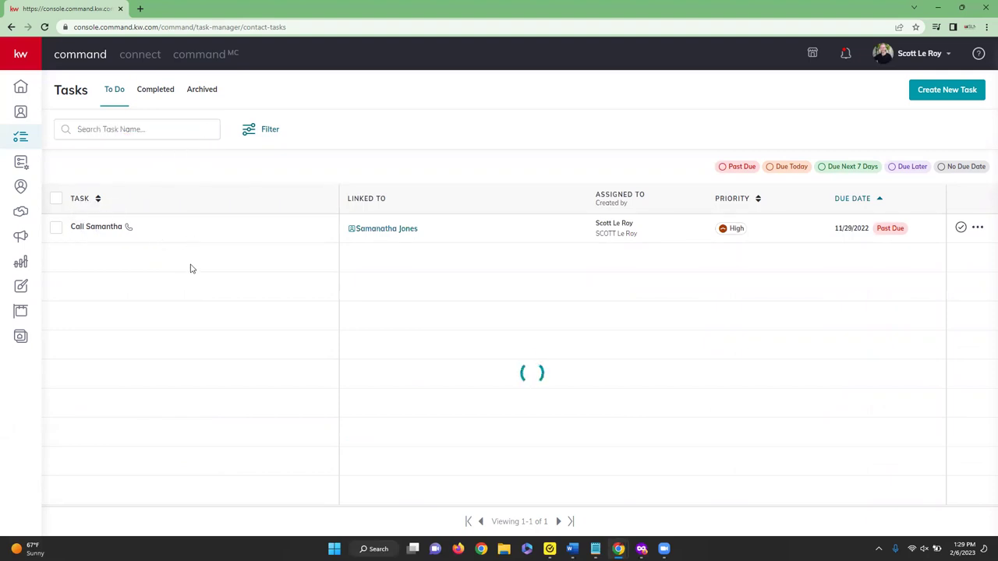
# Review the task filter options, and filter the To Do list to tasks that are Due Today.
pyautogui.click(257, 124)
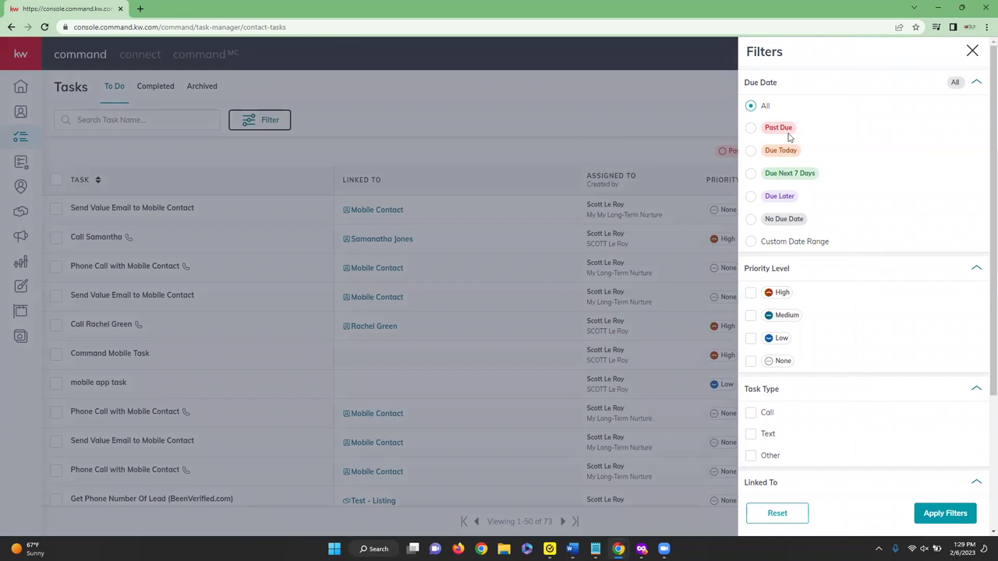
pyautogui.scroll(-2, 820, 287)
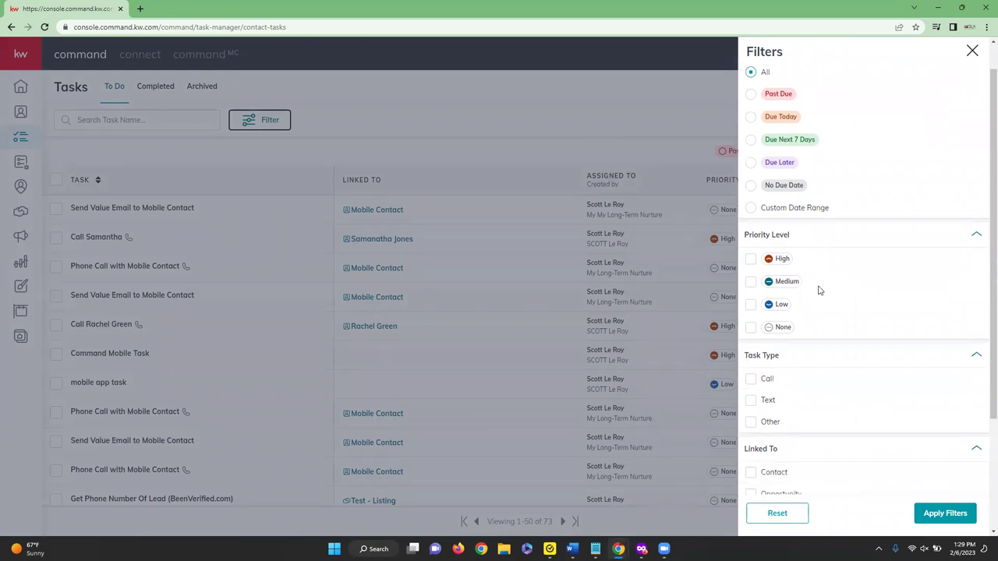
pyautogui.scroll(-1, 833, 319)
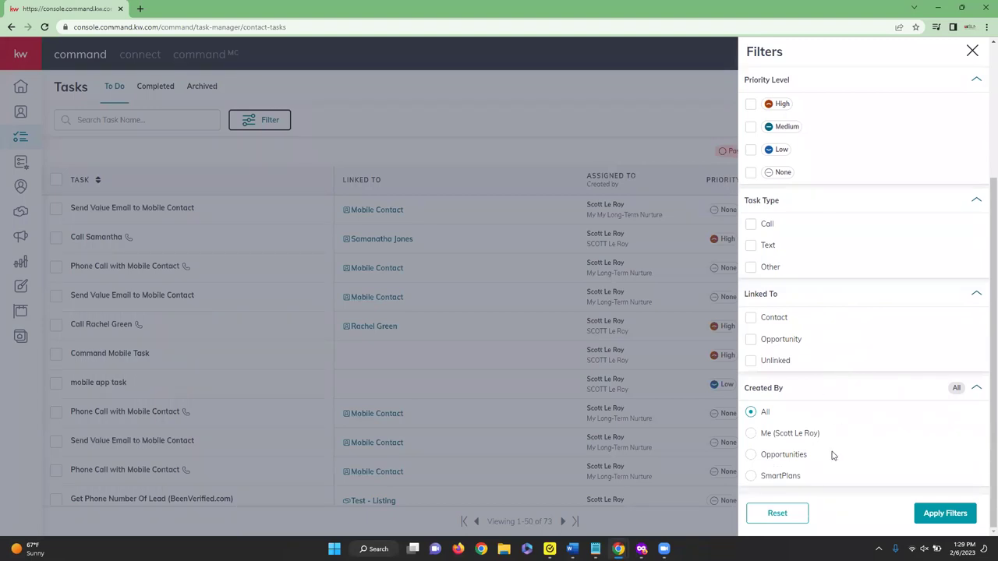
pyautogui.scroll(3, 833, 456)
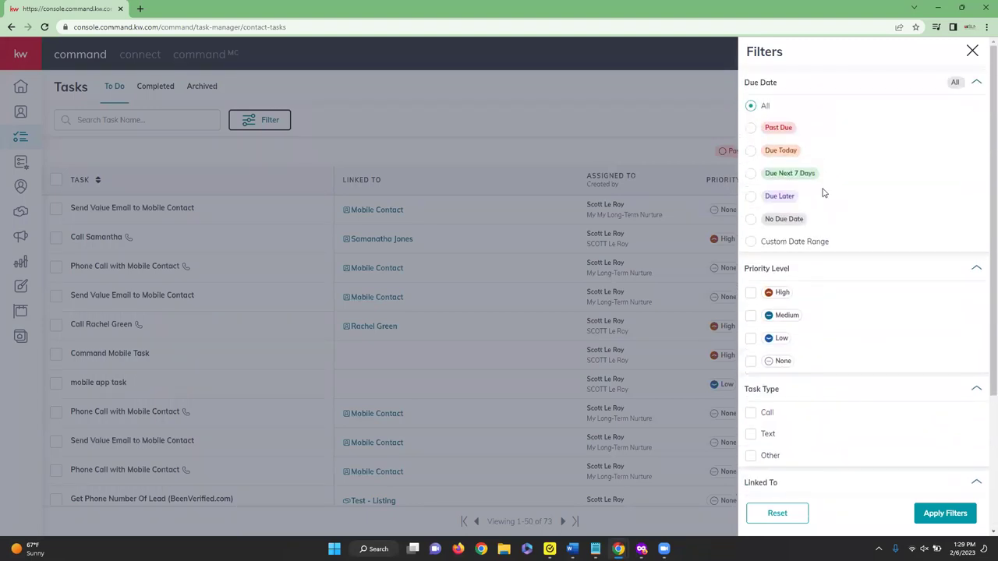
pyautogui.click(751, 152)
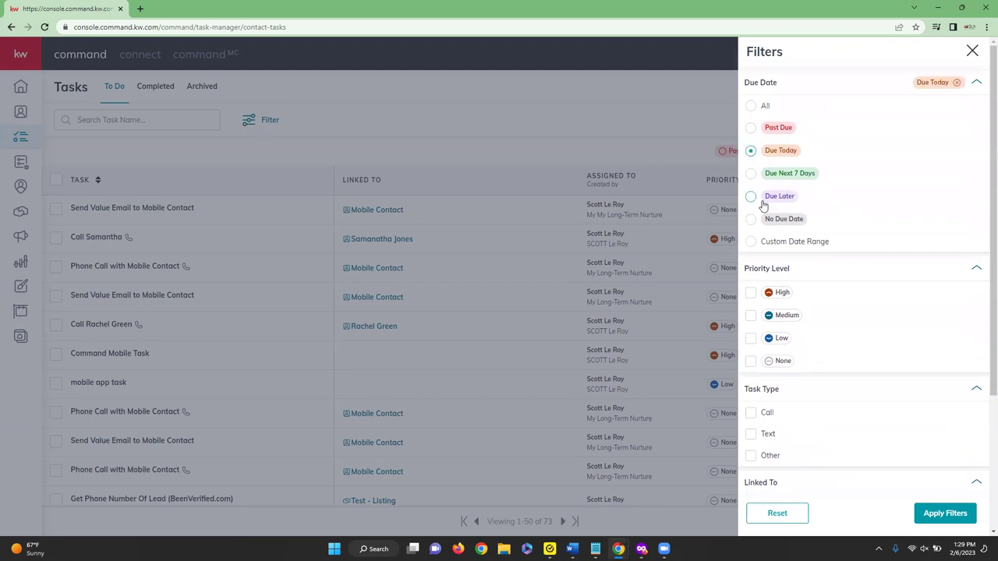
pyautogui.click(945, 513)
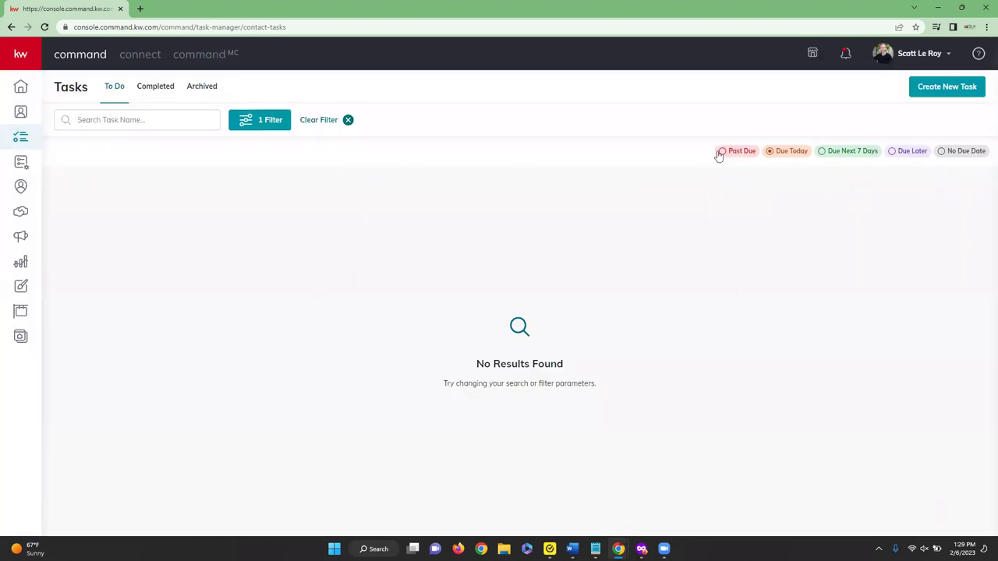
# Filter the To Do list to Past Due tasks with High priority, and clear the filters.
pyautogui.click(271, 126)
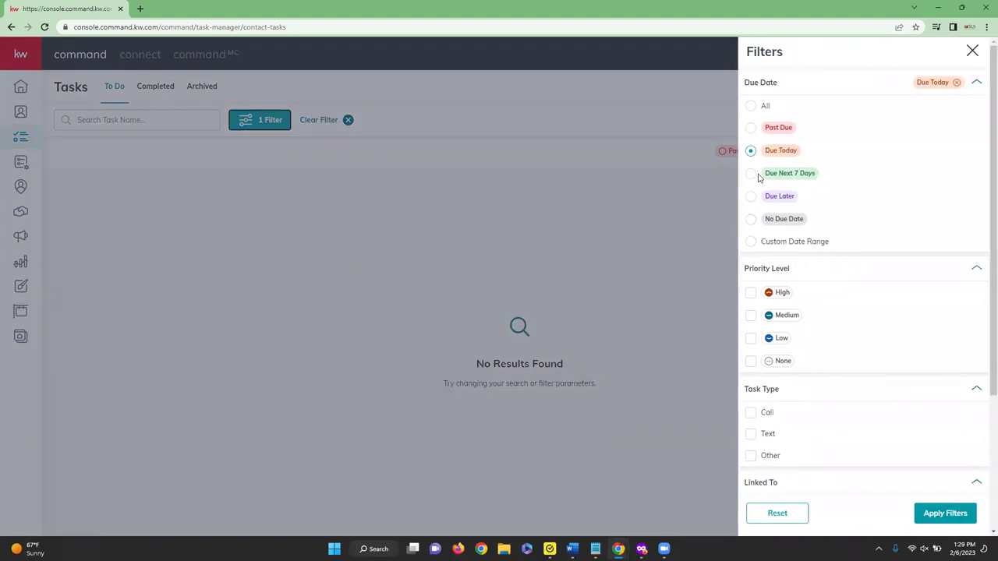
pyautogui.click(751, 128)
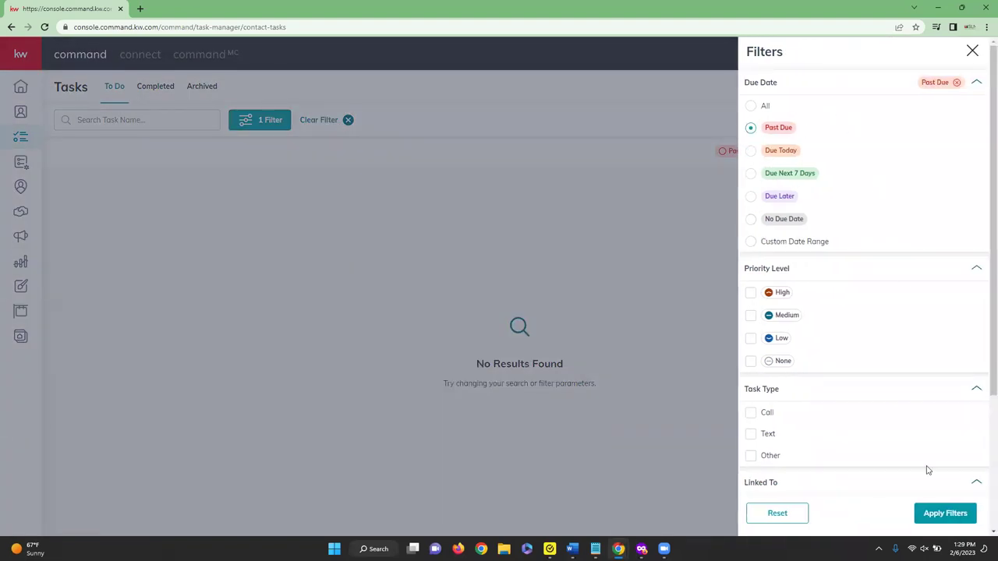
pyautogui.click(751, 294)
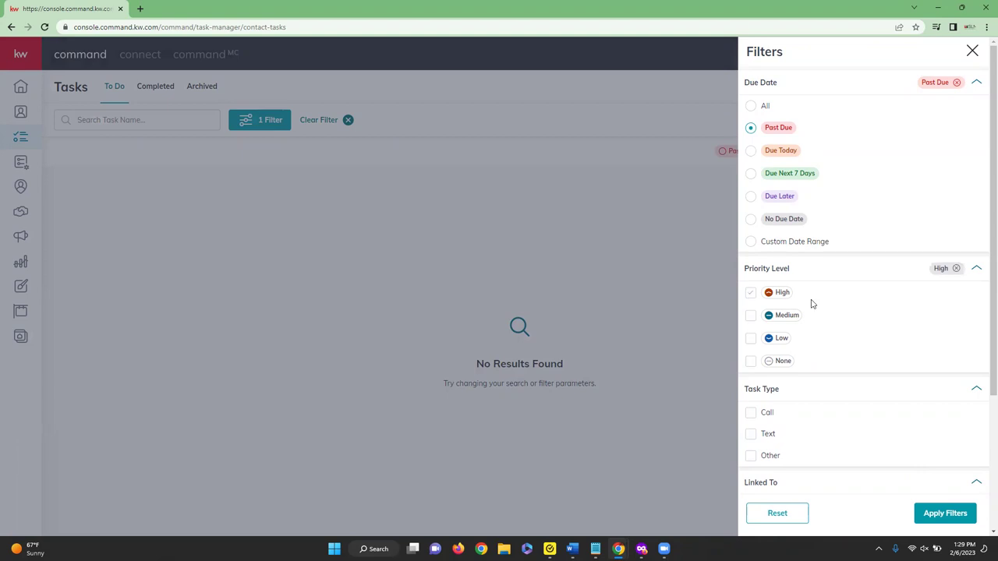
pyautogui.click(953, 515)
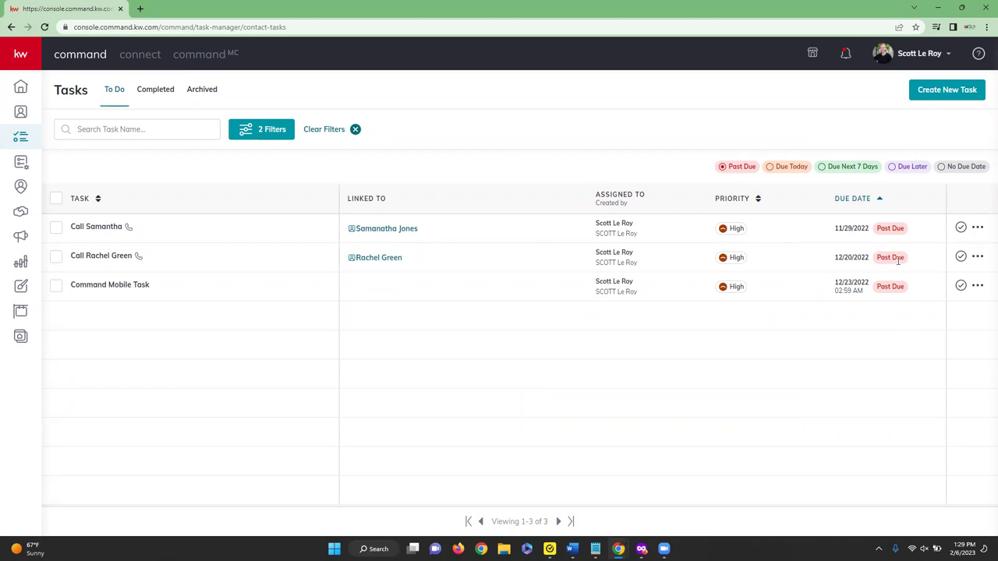
pyautogui.click(355, 129)
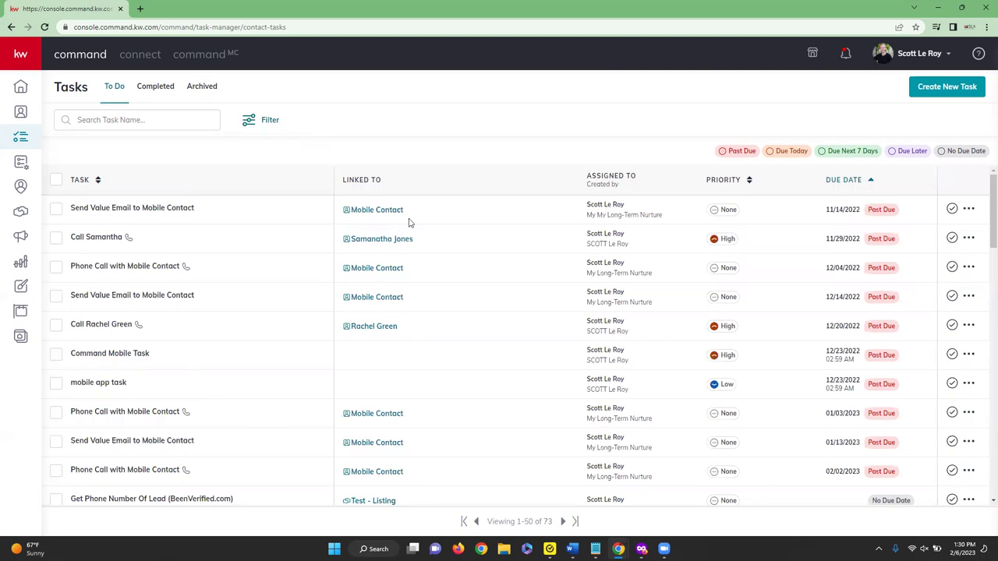
# Review the new task form without creating a task, and view the Completed and Archived task lists.
pyautogui.click(946, 87)
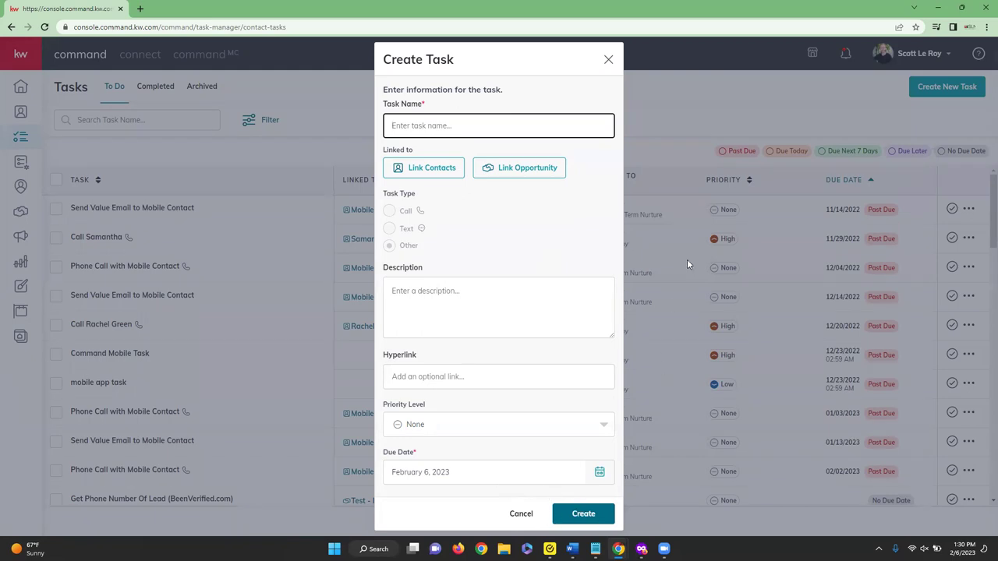
pyautogui.click(522, 514)
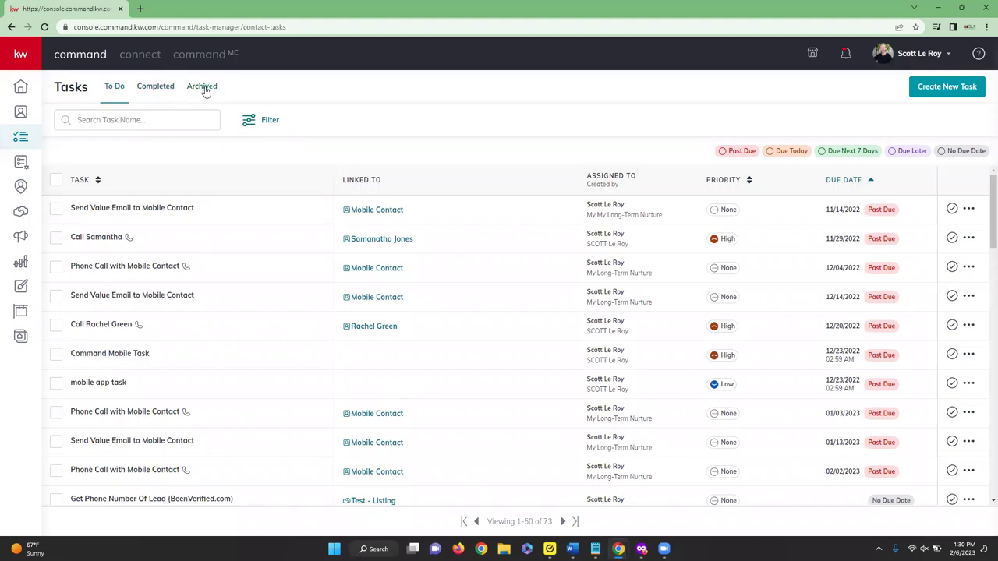
pyautogui.click(154, 88)
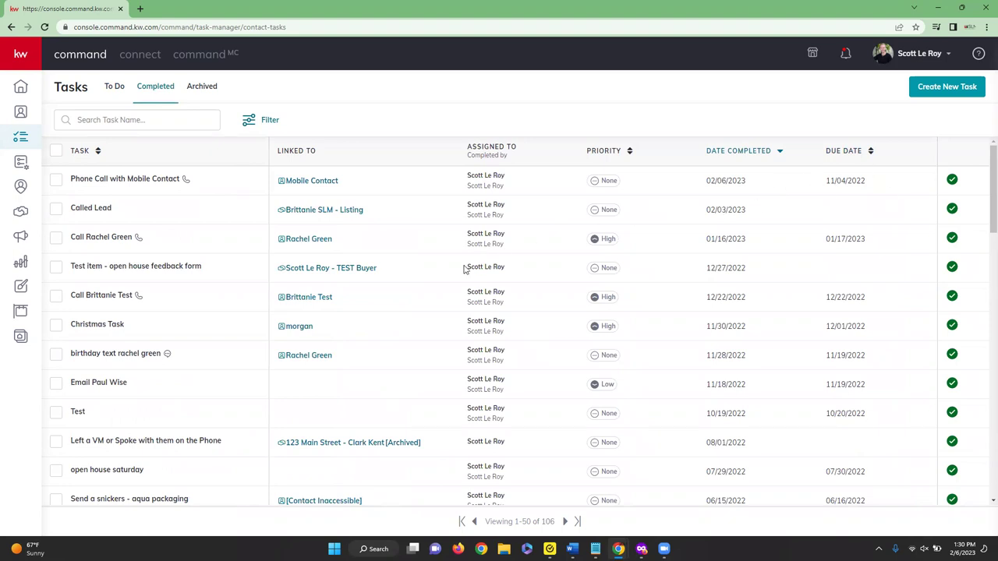
pyautogui.click(206, 89)
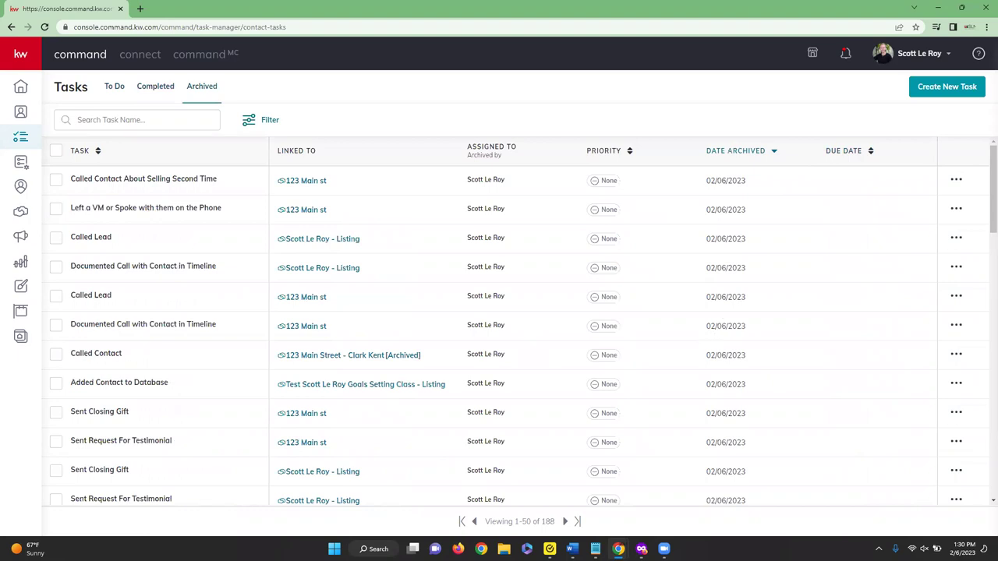
# Open the SmartPlans page and dismiss the Twilio account notice above the People Plans list.
pyautogui.click(21, 163)
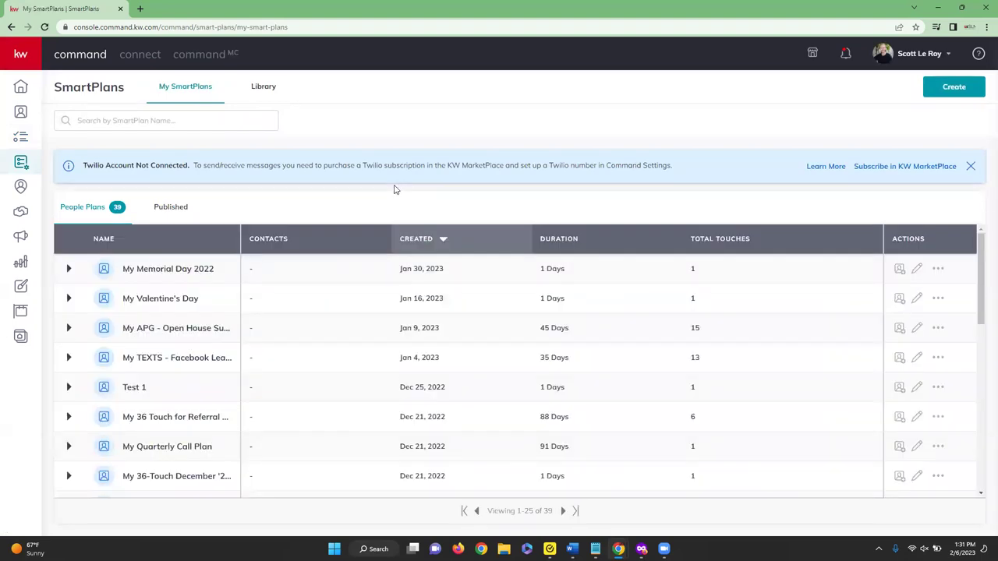
pyautogui.click(970, 167)
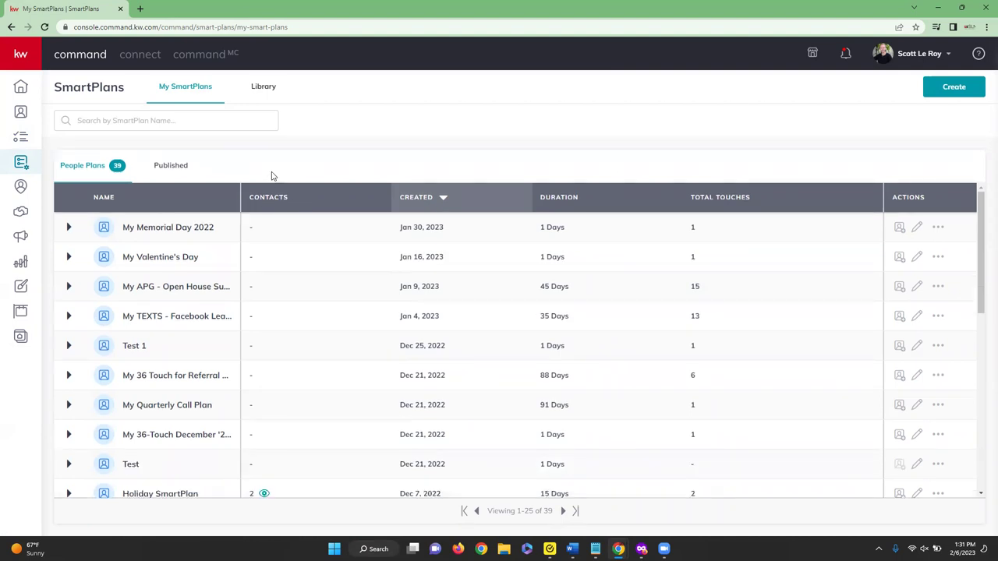
pyautogui.click(180, 195)
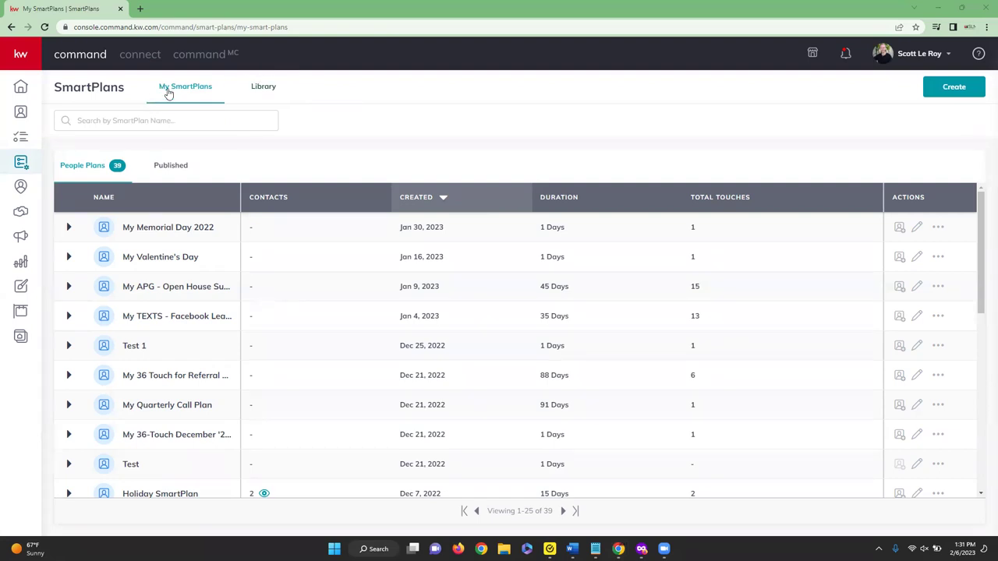
# Open the SmartPlans Library and review which fields its search can use.
pyautogui.click(264, 89)
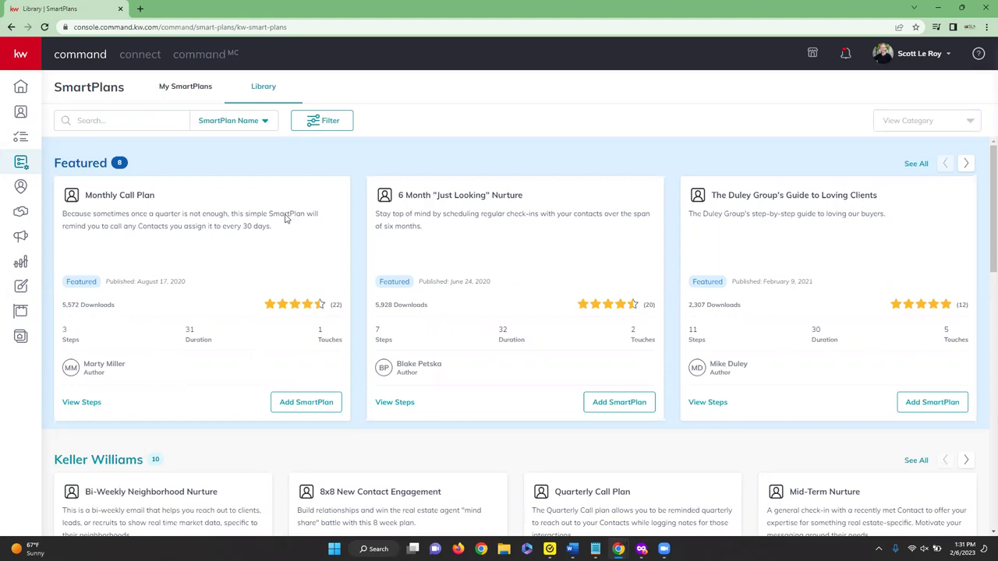
pyautogui.click(121, 121)
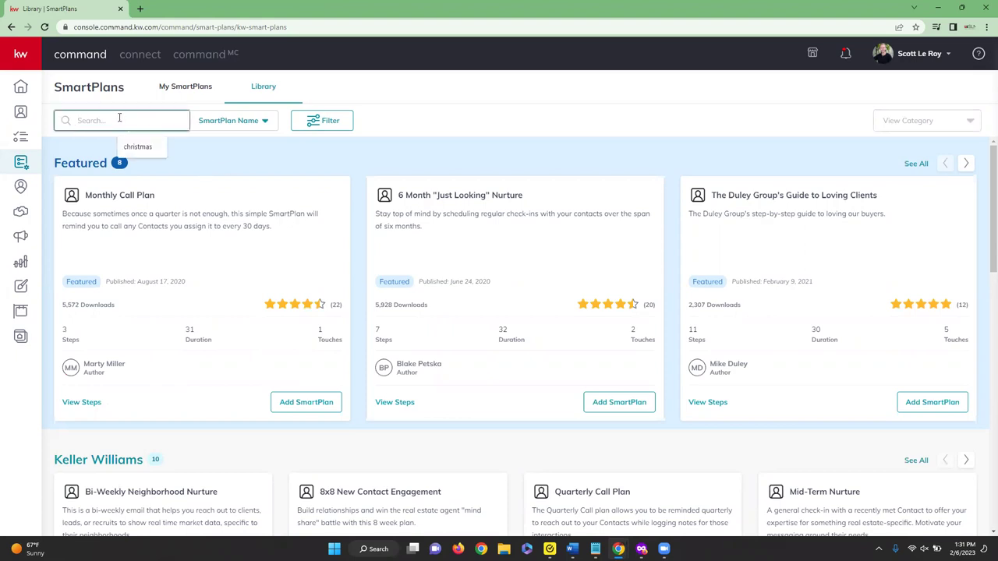
pyautogui.click(264, 122)
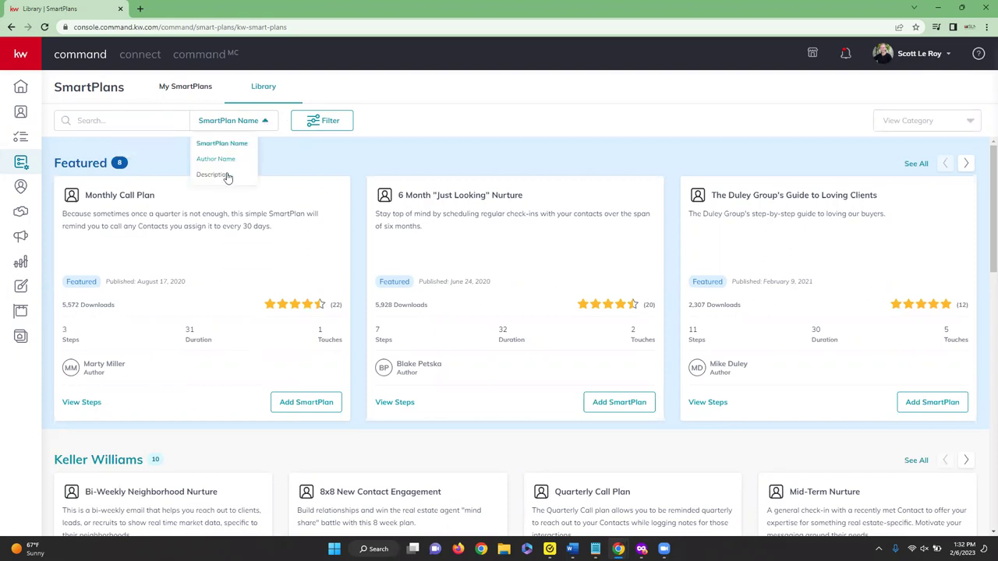
pyautogui.click(296, 146)
# Filter the SmartPlans Library to plans with a 5-star rating, and look through the results.
pyautogui.click(323, 121)
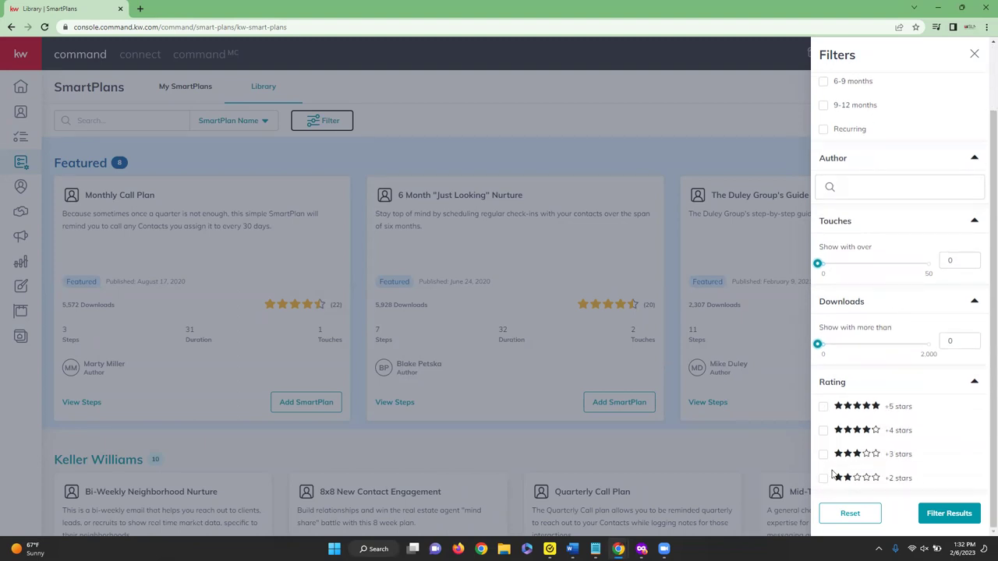
pyautogui.click(823, 407)
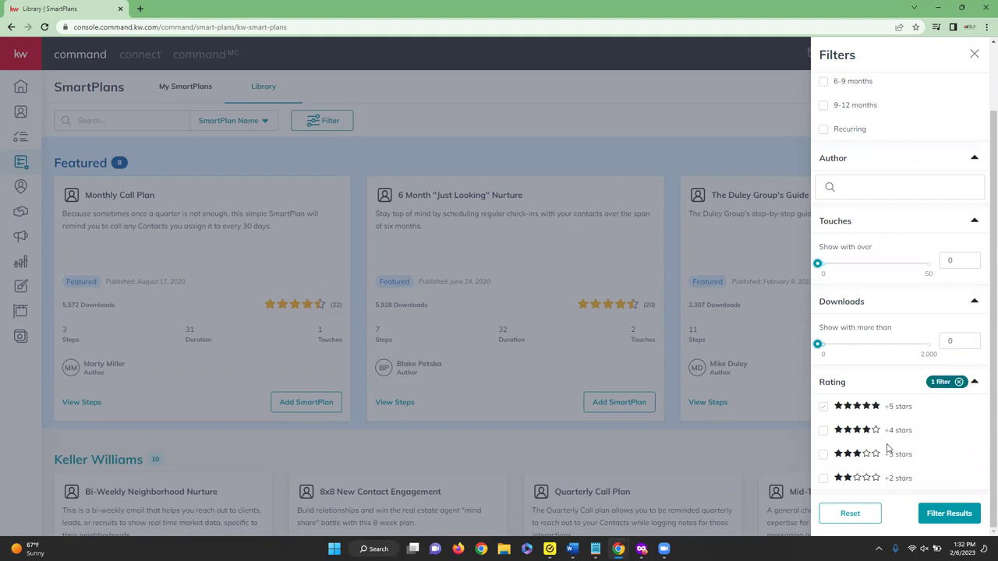
pyautogui.click(955, 519)
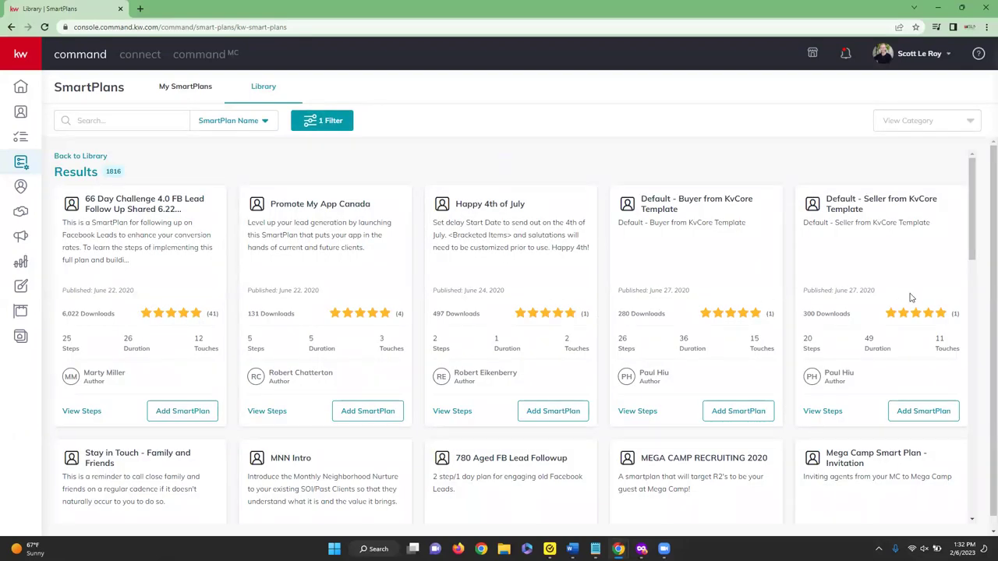
pyautogui.scroll(-3, 948, 381)
pyautogui.scroll(-1, 949, 381)
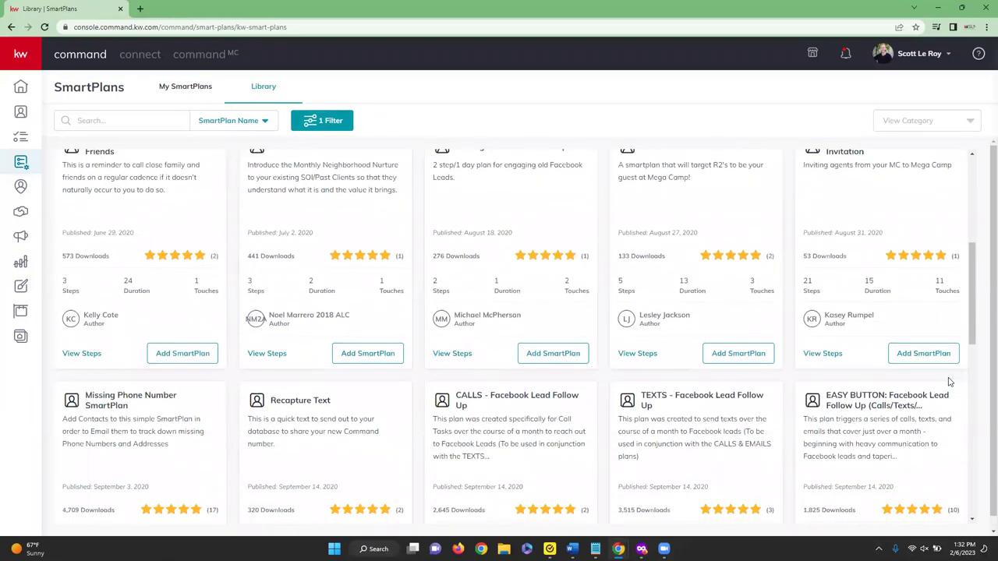
pyautogui.scroll(4, 948, 381)
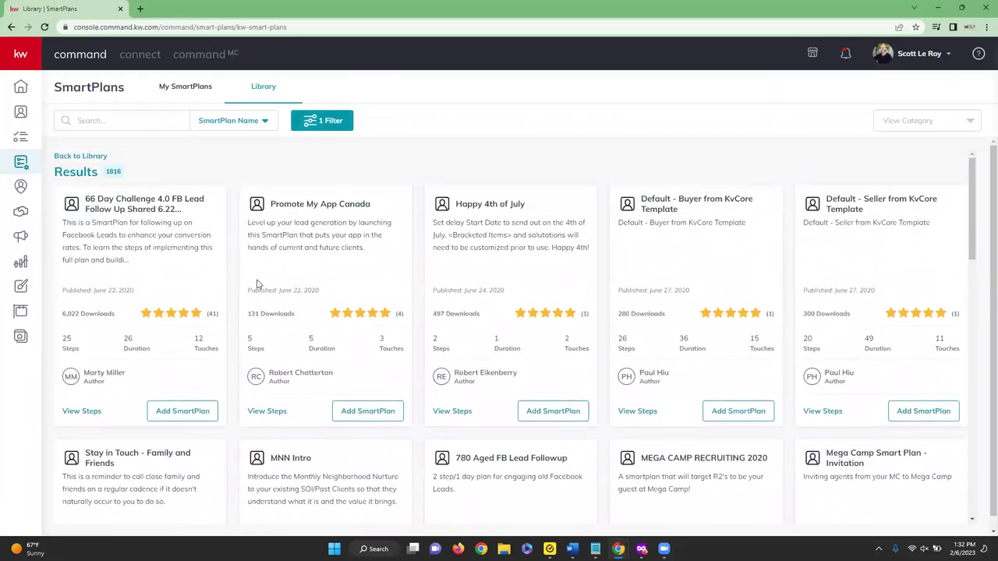
# Search the filtered SmartPlans by name for "holiday", and clear the search.
pyautogui.click(88, 122)
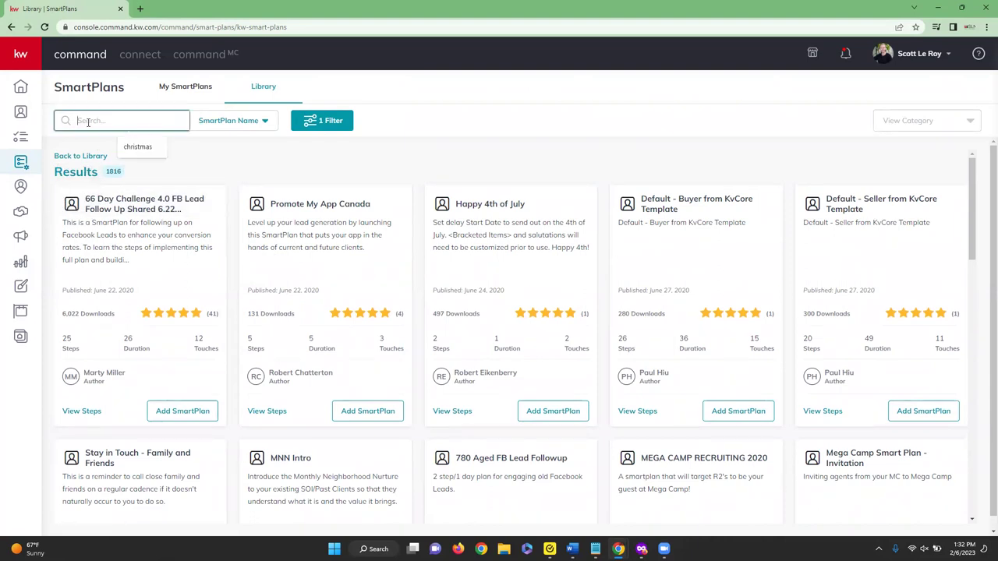
pyautogui.write('holiday')
pyautogui.press('Return')
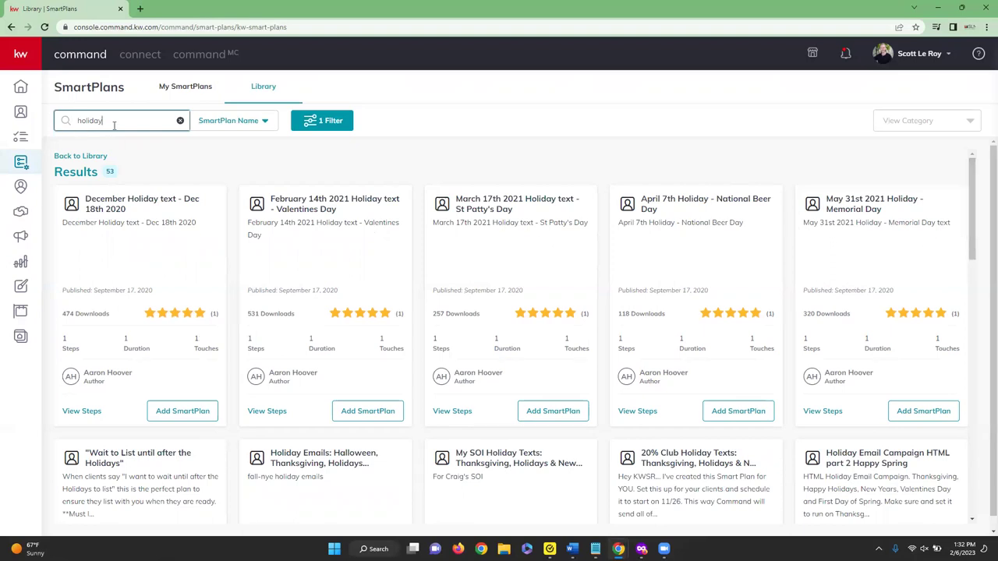
pyautogui.click(181, 120)
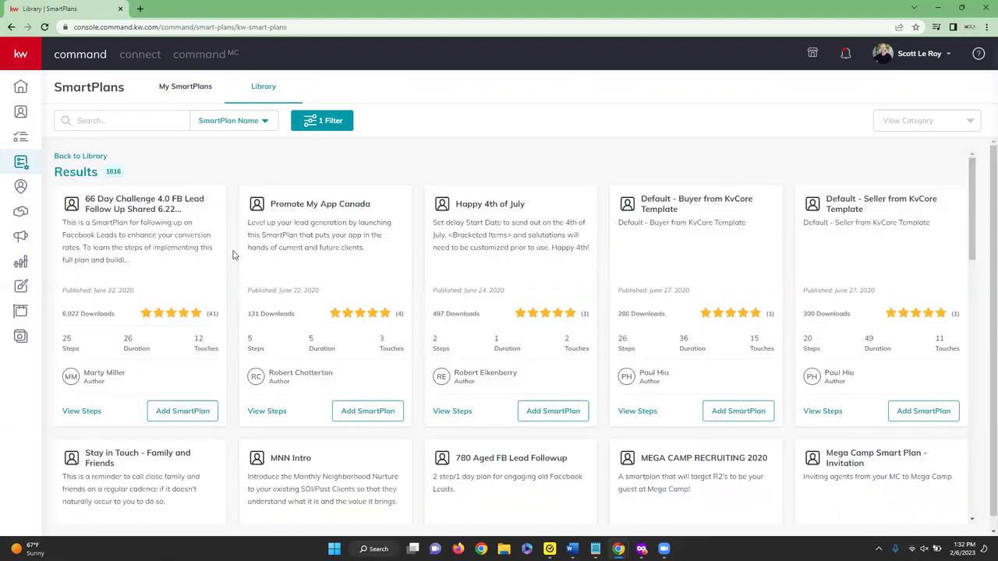
# Look through the filtered Library results and view the steps of the "Stay in Touch - Family and Friends" plan.
pyautogui.scroll(-3, 233, 254)
pyautogui.scroll(-3, 233, 254)
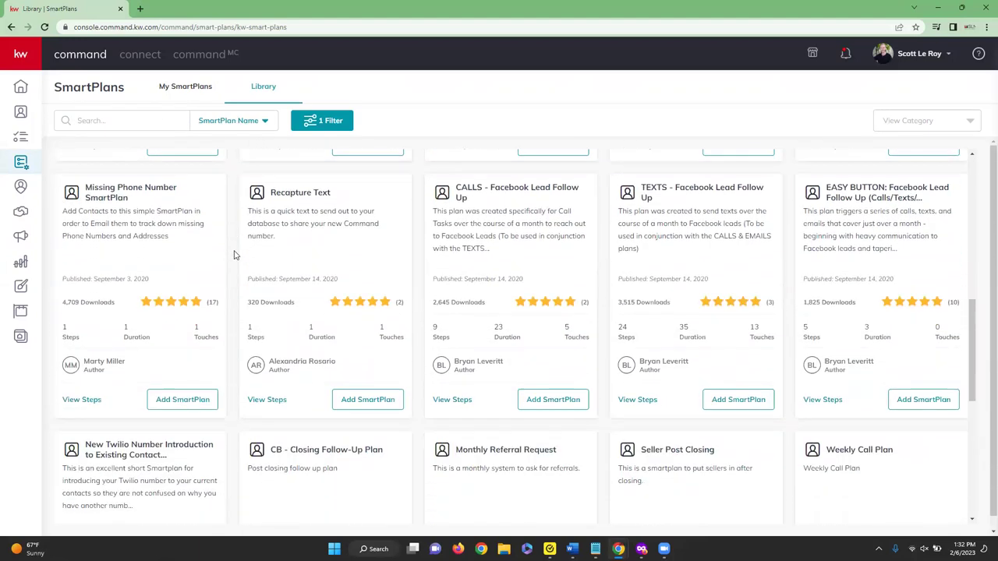
pyautogui.scroll(6, 232, 254)
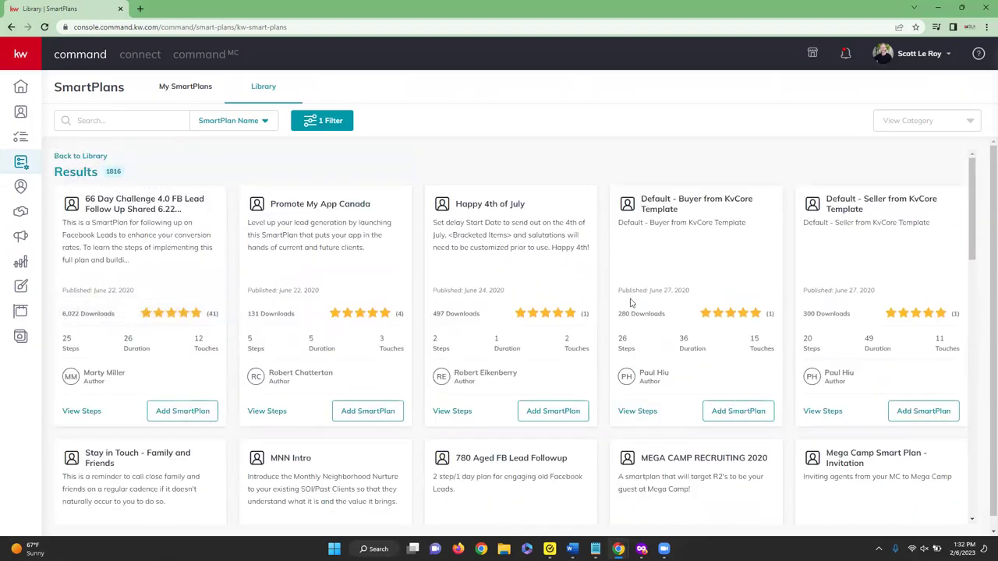
pyautogui.scroll(-3, 109, 329)
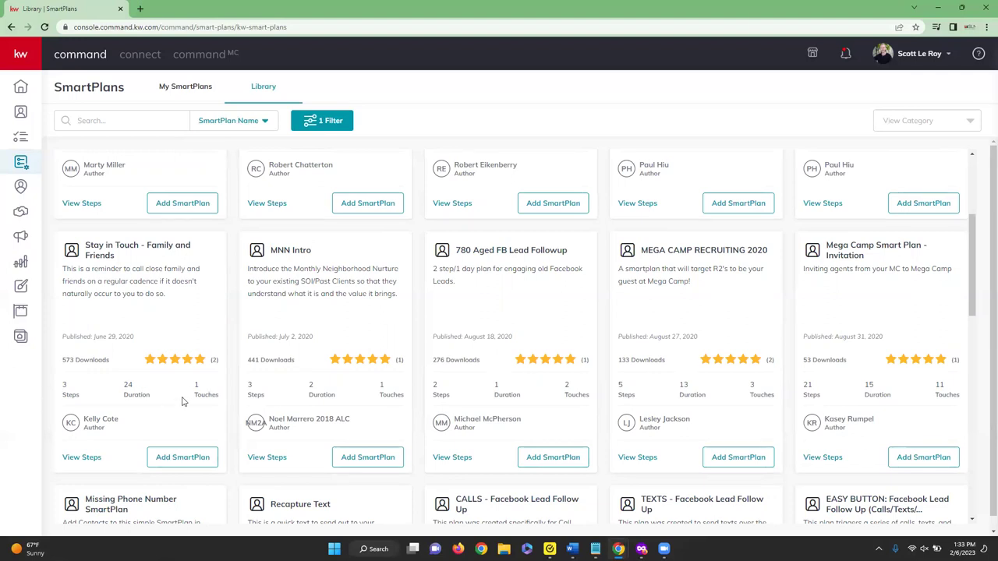
pyautogui.scroll(-1, 183, 401)
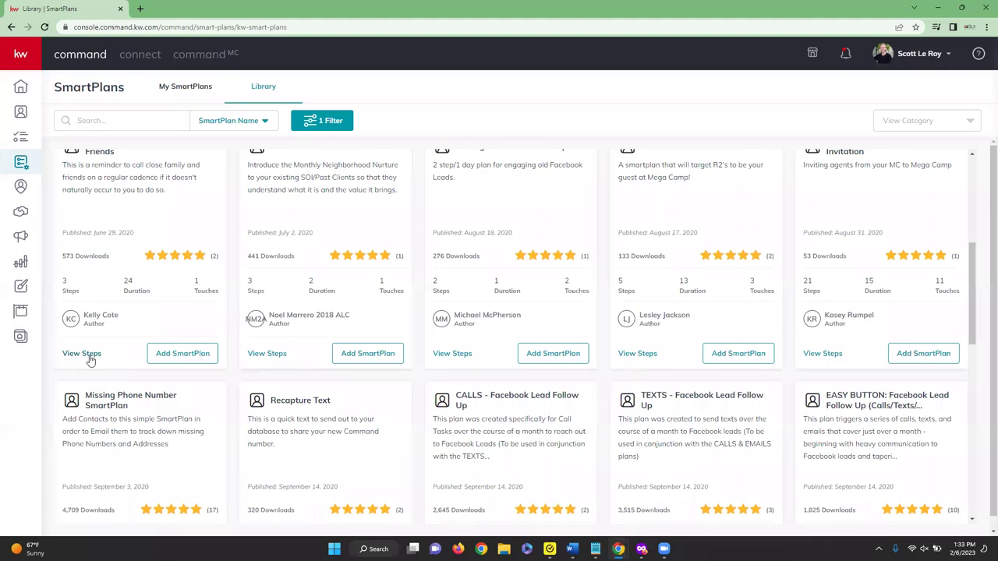
pyautogui.click(89, 356)
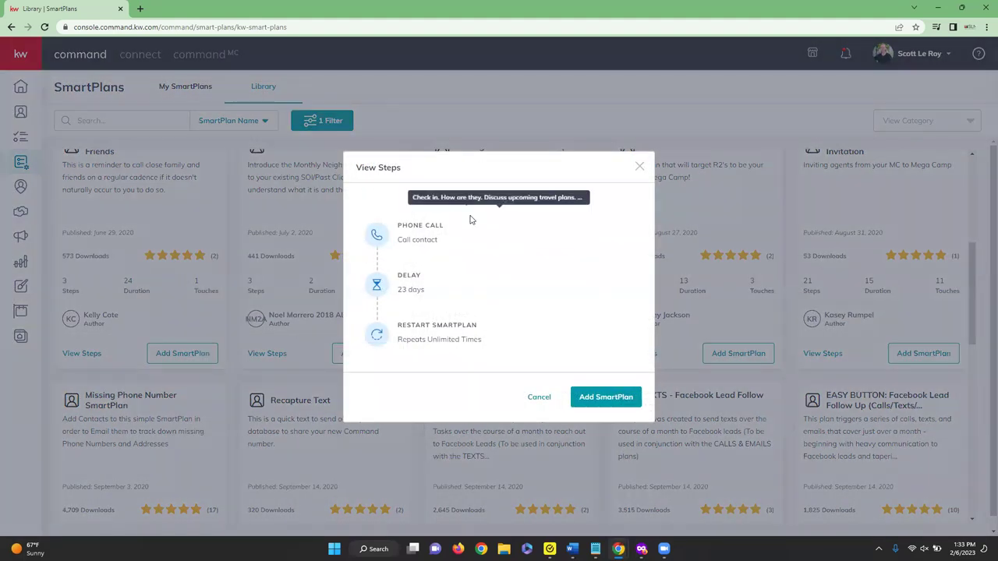
pyautogui.moveTo(463, 243)
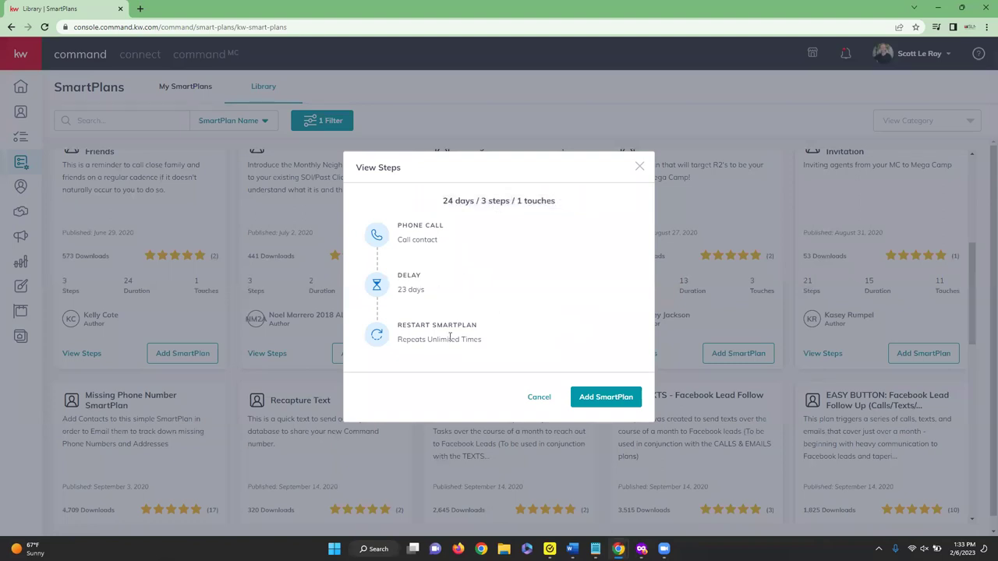
pyautogui.moveTo(437, 256)
# Download the plan as "My Stay in Touch - Family and Friends" and expand its steps in My SmartPlans.
pyautogui.click(609, 399)
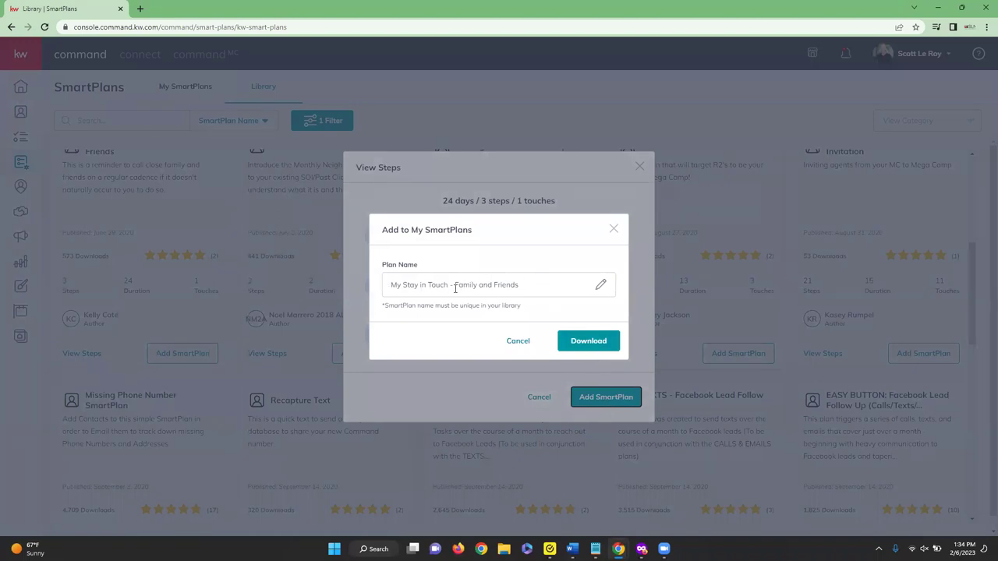
pyautogui.click(590, 340)
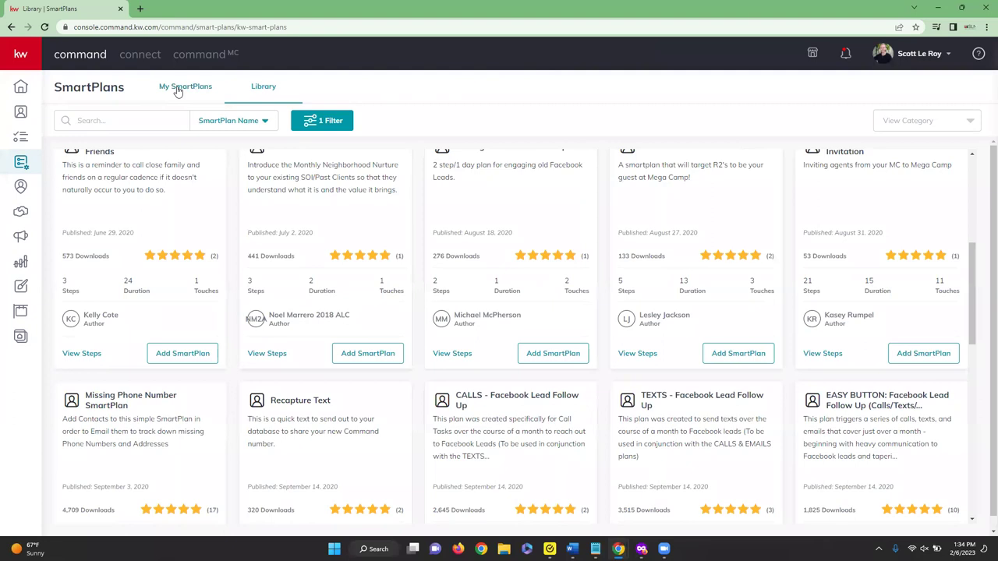
pyautogui.scroll(2, 208, 237)
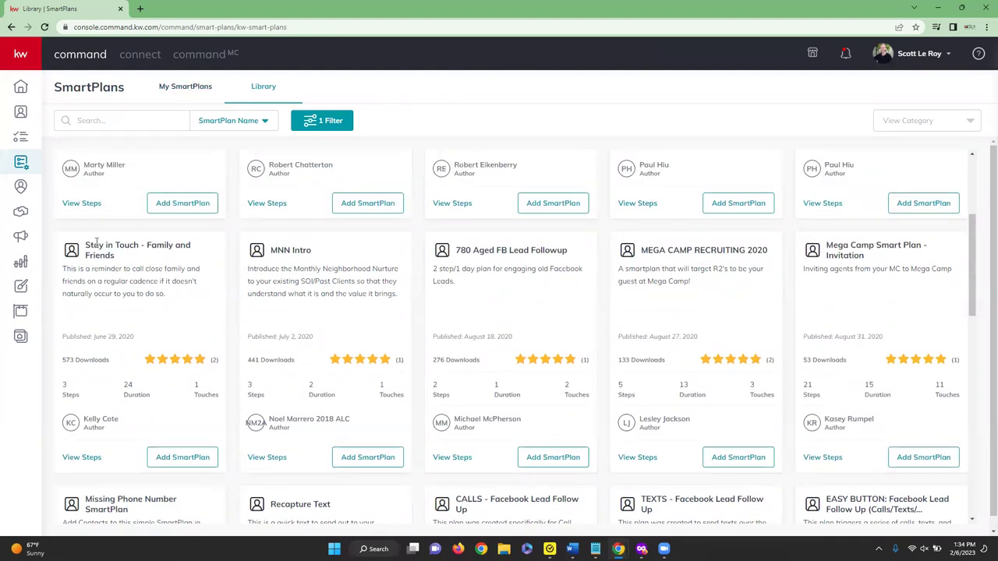
pyautogui.click(196, 93)
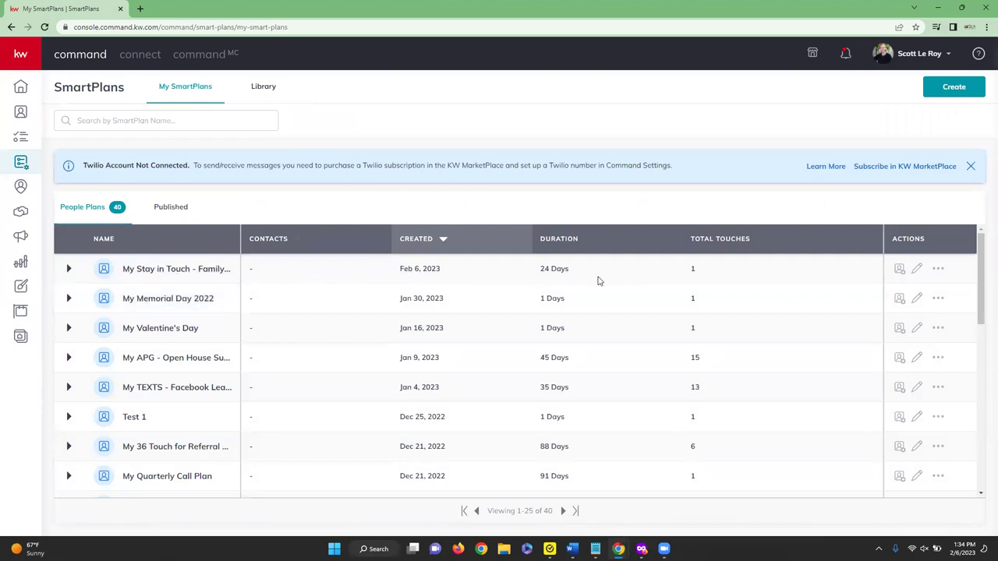
pyautogui.click(70, 270)
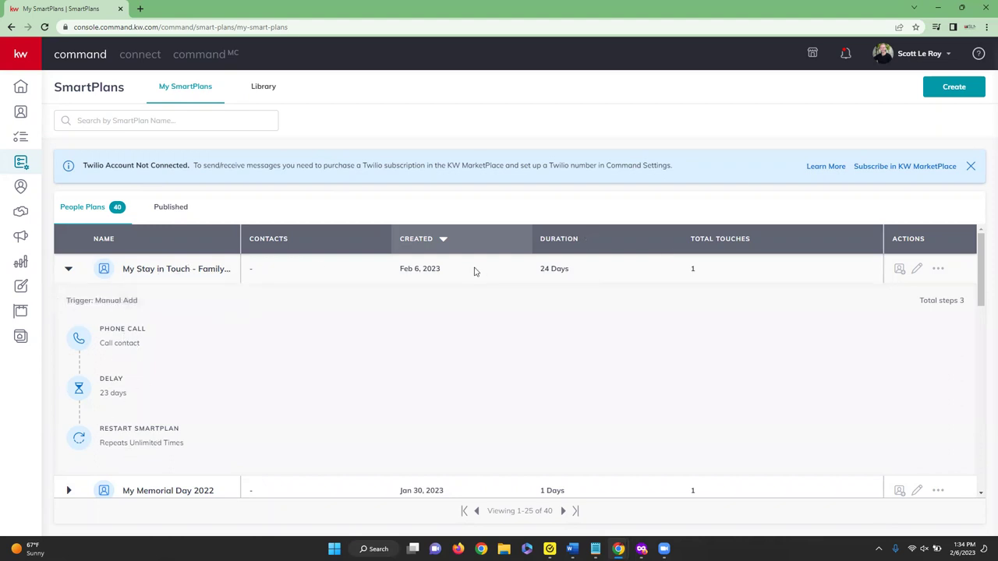
# Start adding contacts to the "My Stay in Touch - Family and Friends" plan, select all contacts, and clear the selection.
pyautogui.click(899, 272)
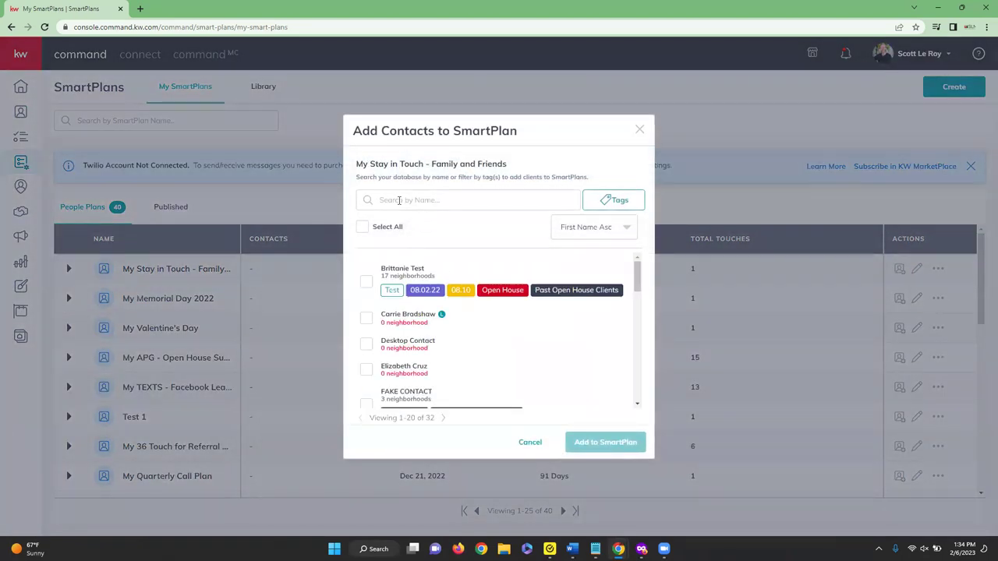
pyautogui.click(362, 227)
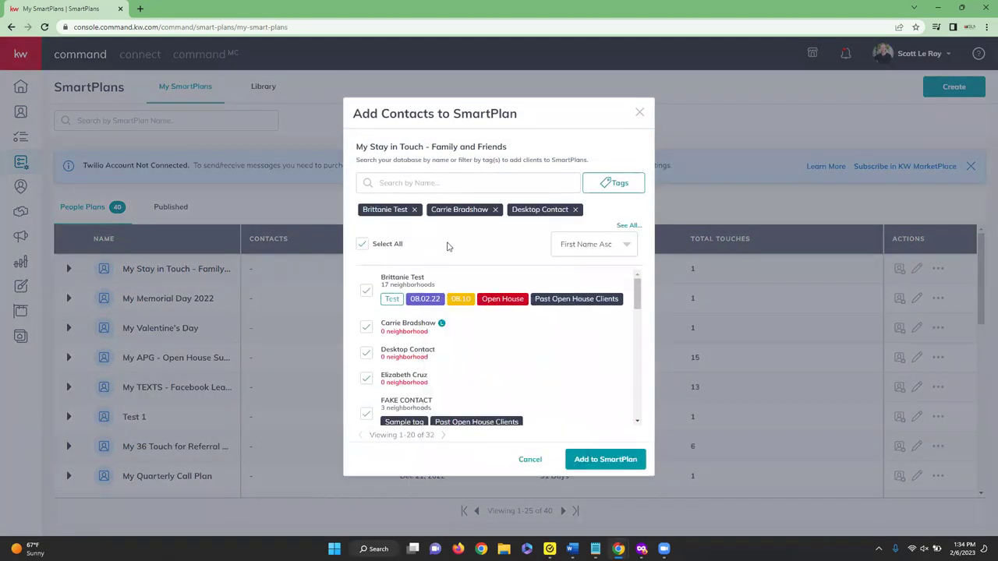
pyautogui.click(362, 247)
pyautogui.click(398, 200)
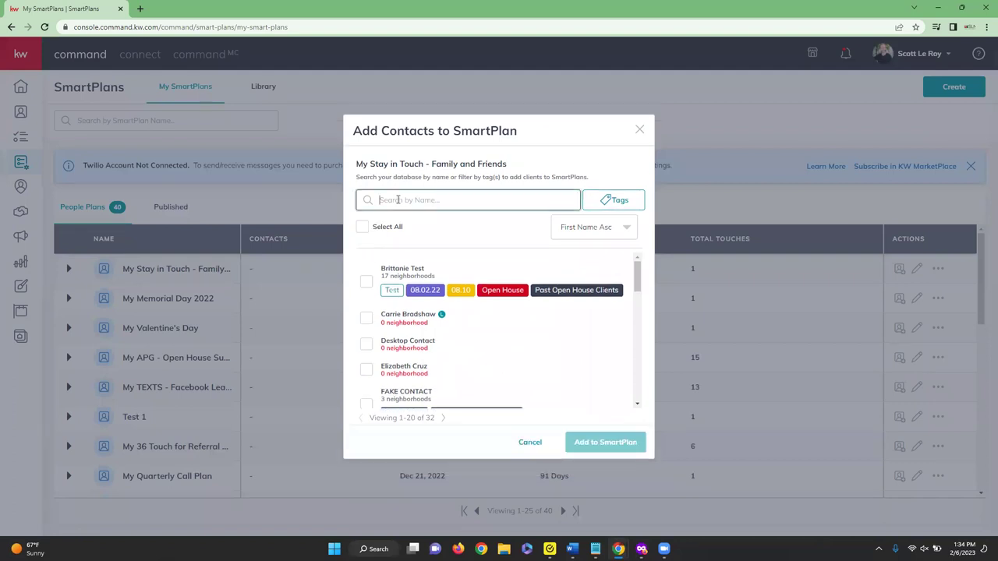
# Filter the contacts offered for the SmartPlan by the ALC tag.
pyautogui.click(612, 200)
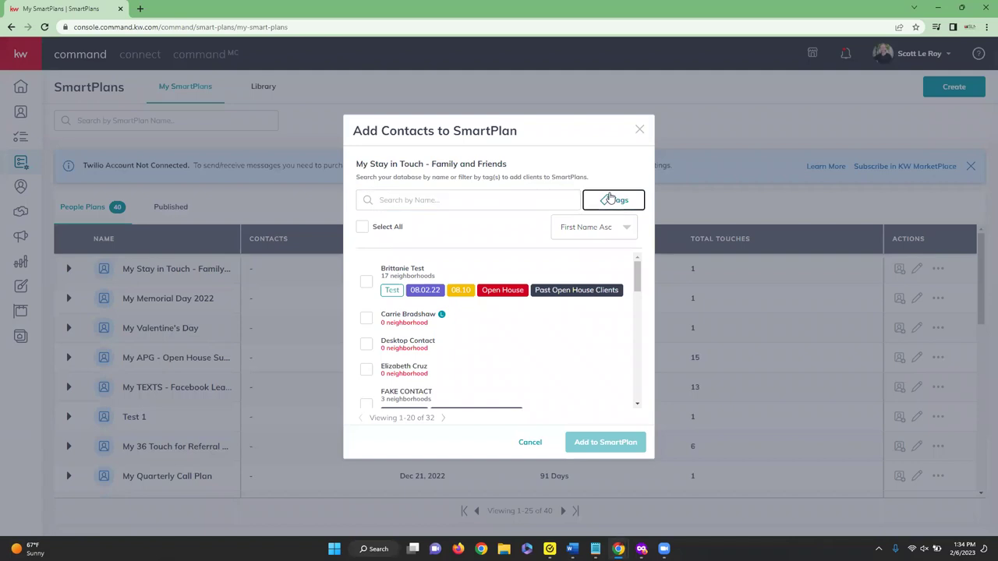
pyautogui.scroll(-1, 587, 287)
pyautogui.scroll(-10, 587, 288)
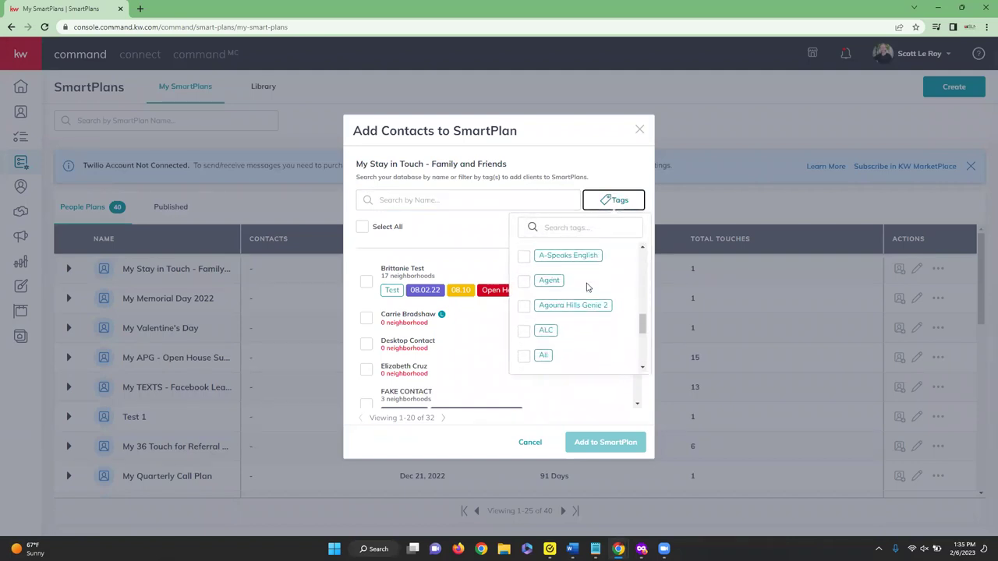
pyautogui.click(524, 330)
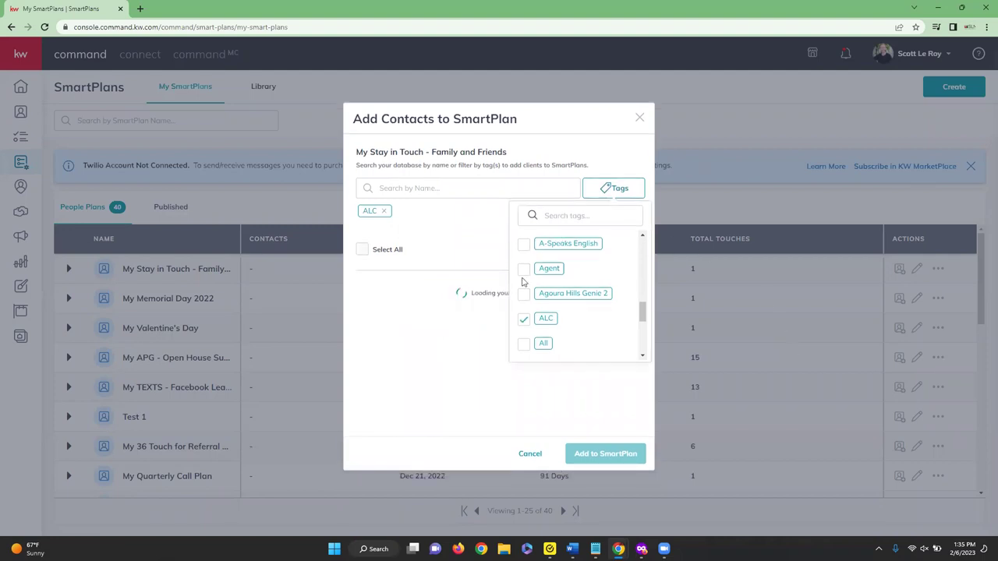
pyautogui.click(604, 401)
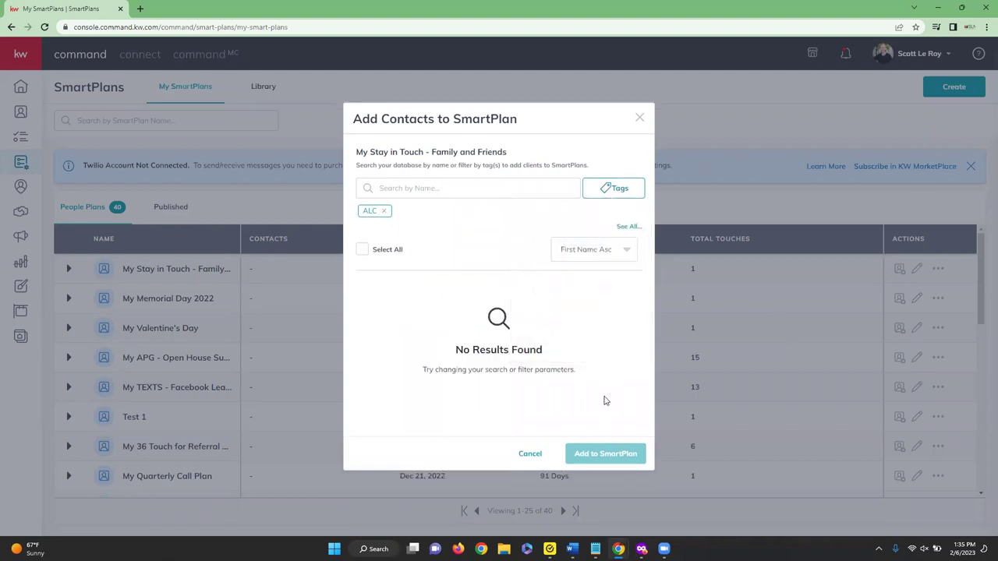
# Replace the ALC tag filter with the Agent tag in the SmartPlan's contact selection.
pyautogui.click(616, 190)
pyautogui.scroll(-4, 581, 312)
pyautogui.scroll(-6, 562, 304)
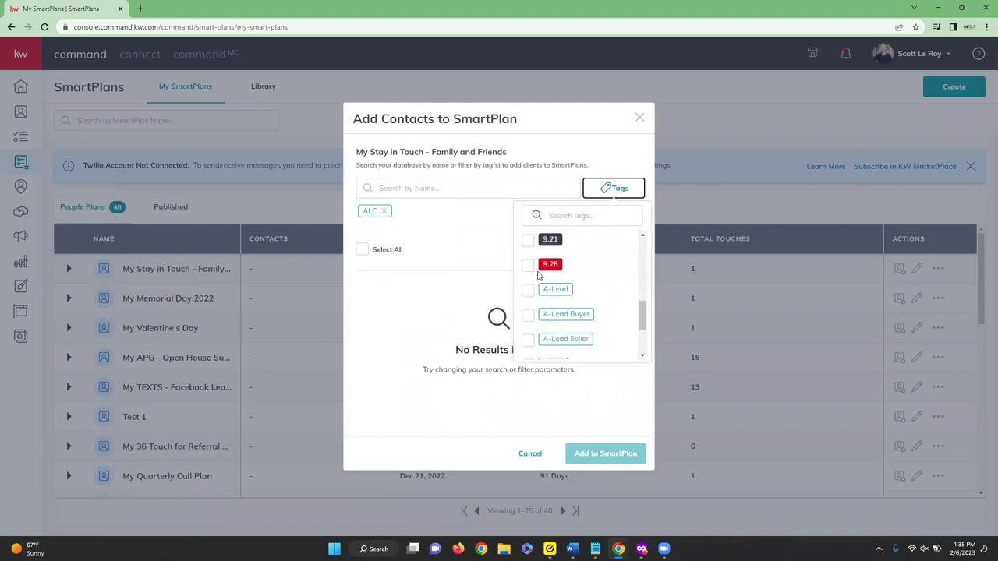
pyautogui.click(524, 318)
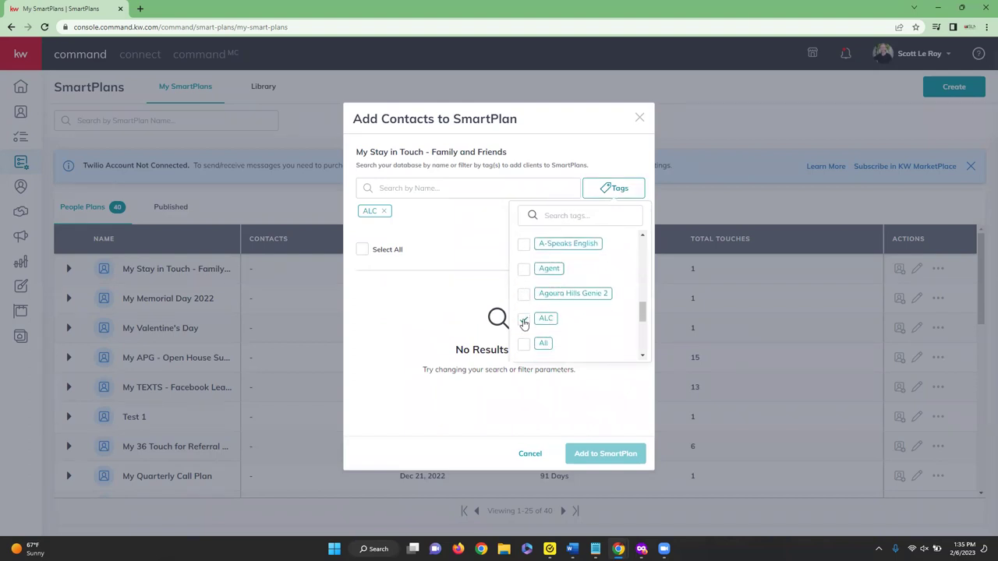
pyautogui.click(524, 269)
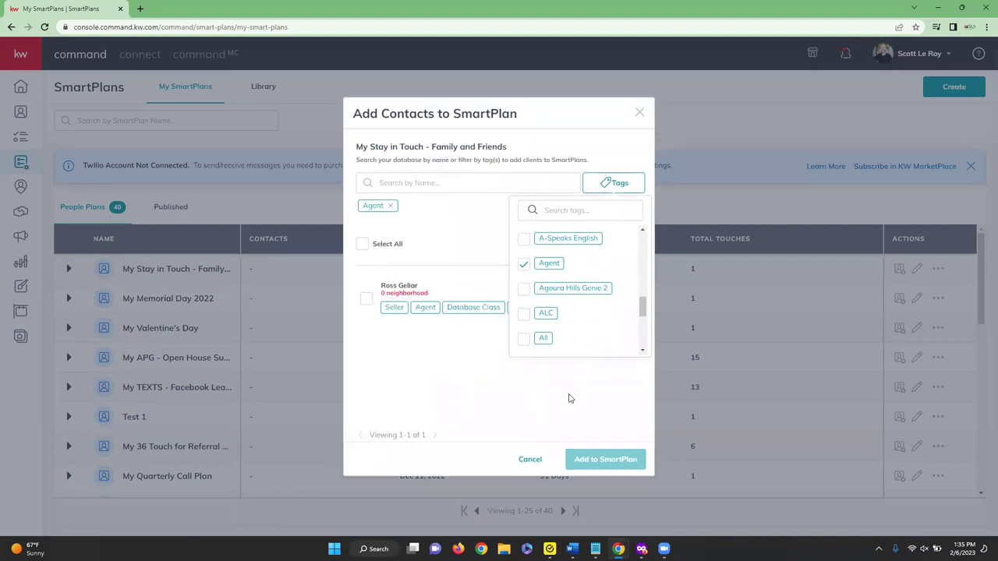
pyautogui.click(454, 347)
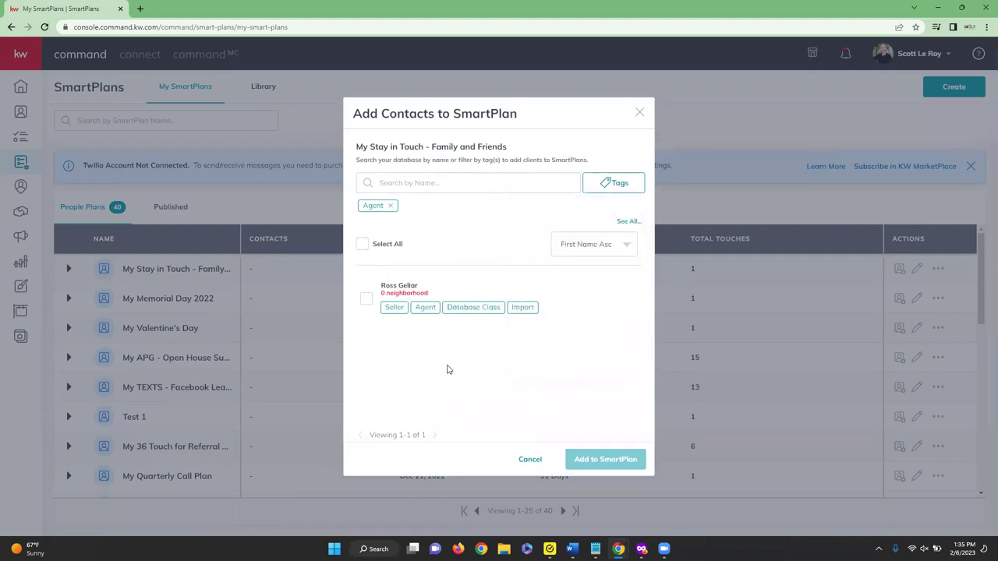
# Select all Agent-tagged contacts, proceed to the SmartPlan's start date options, and close them without confirming.
pyautogui.click(364, 244)
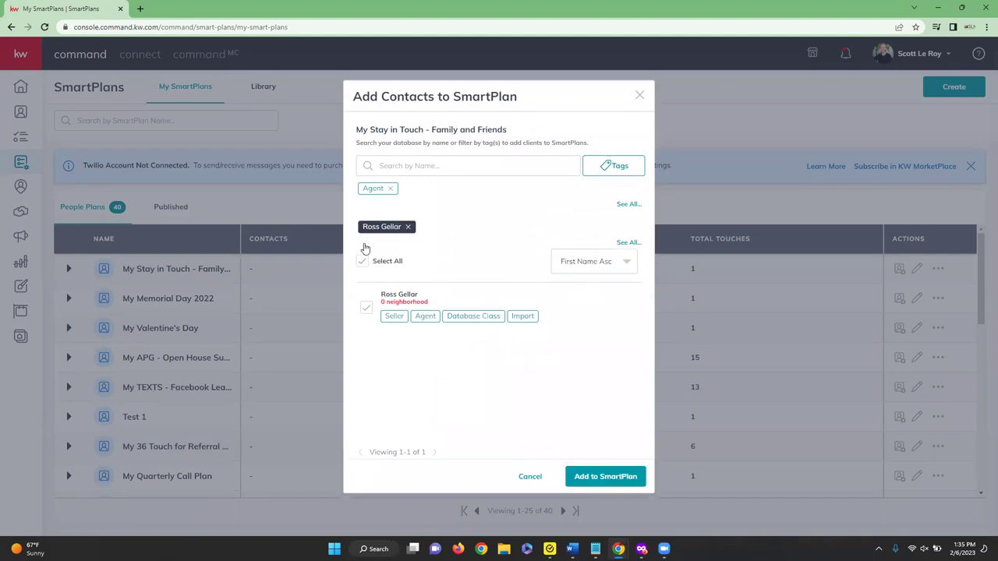
pyautogui.click(621, 478)
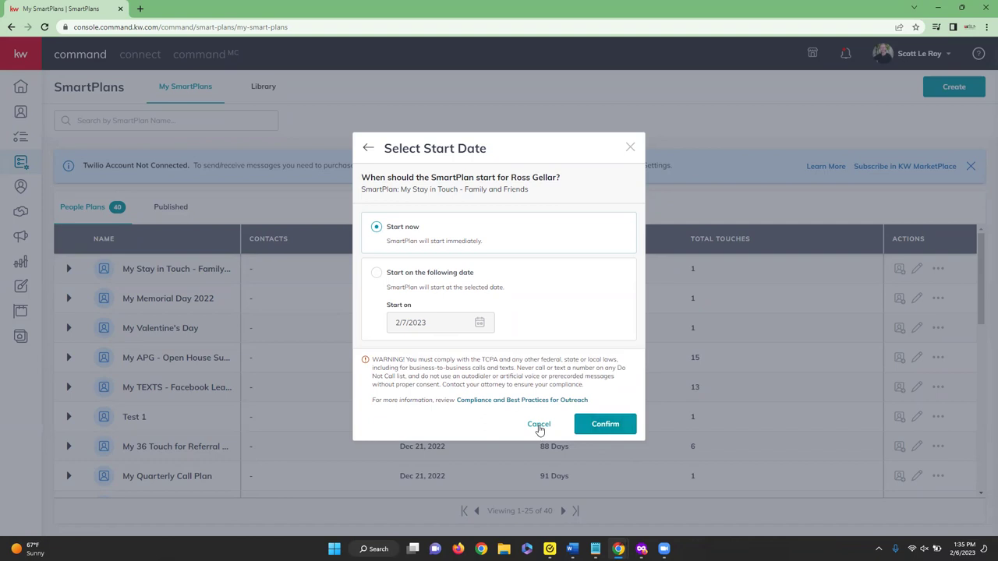
pyautogui.click(637, 146)
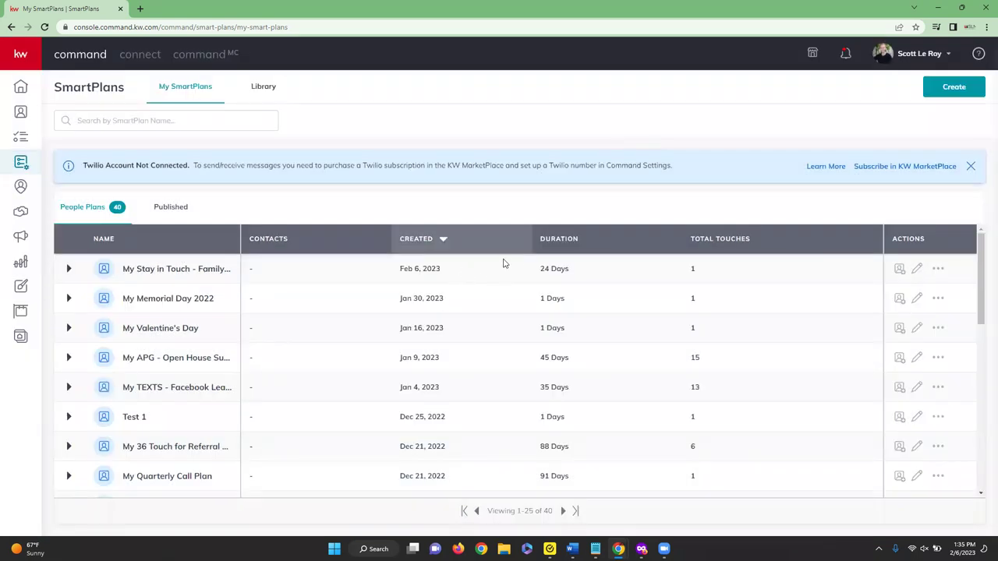
# Review the additional actions available for the "My Stay in Touch - Family and Friends" plan.
pyautogui.click(938, 270)
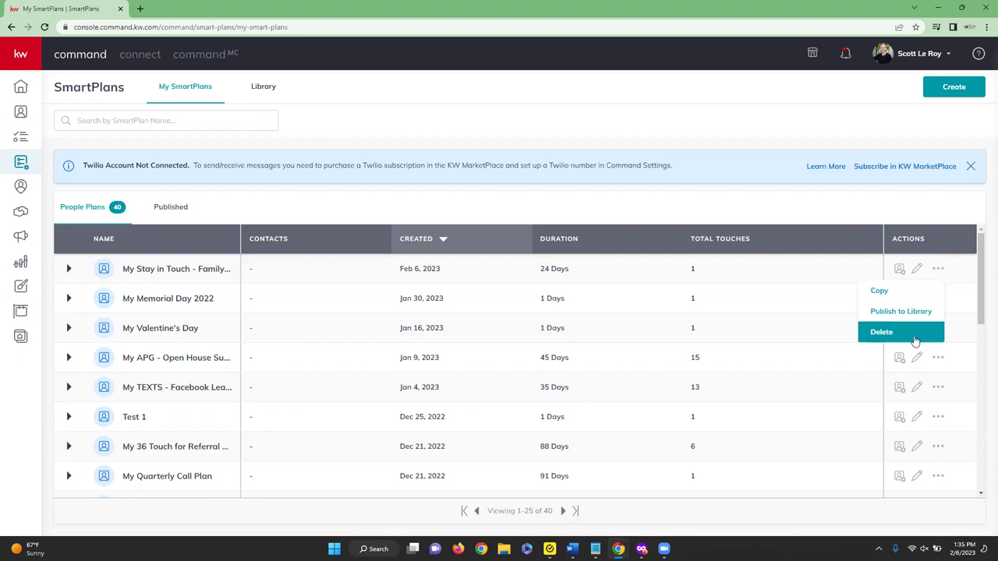
pyautogui.click(754, 266)
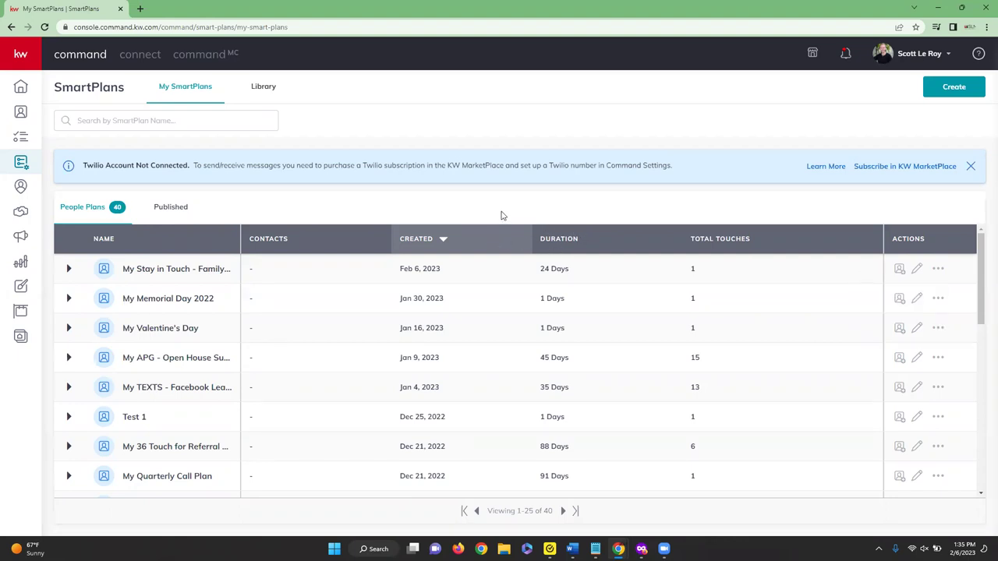
# Create a new SmartPlan named "New SP" and look over the step actions and rules in its editor.
pyautogui.click(952, 90)
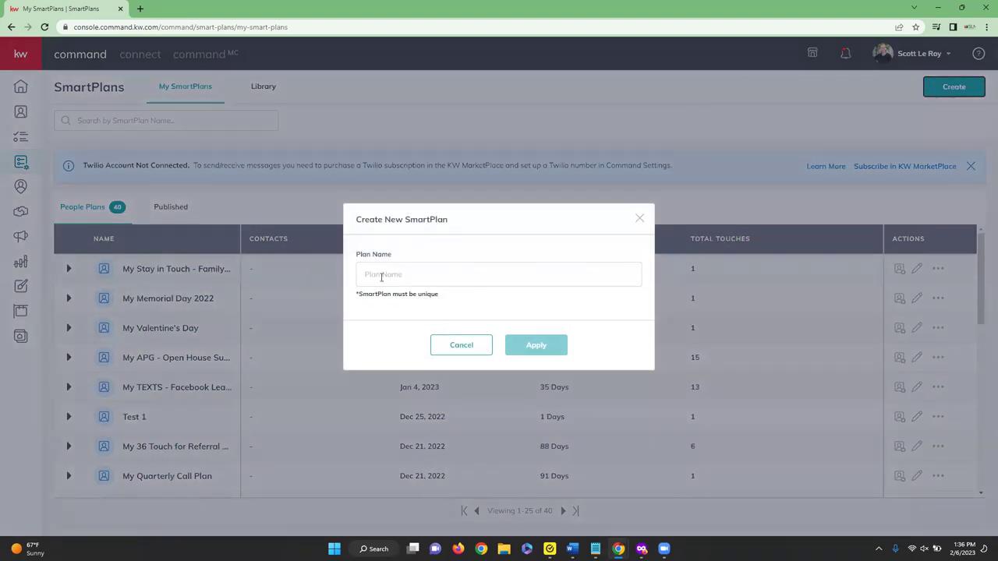
pyautogui.click(381, 278)
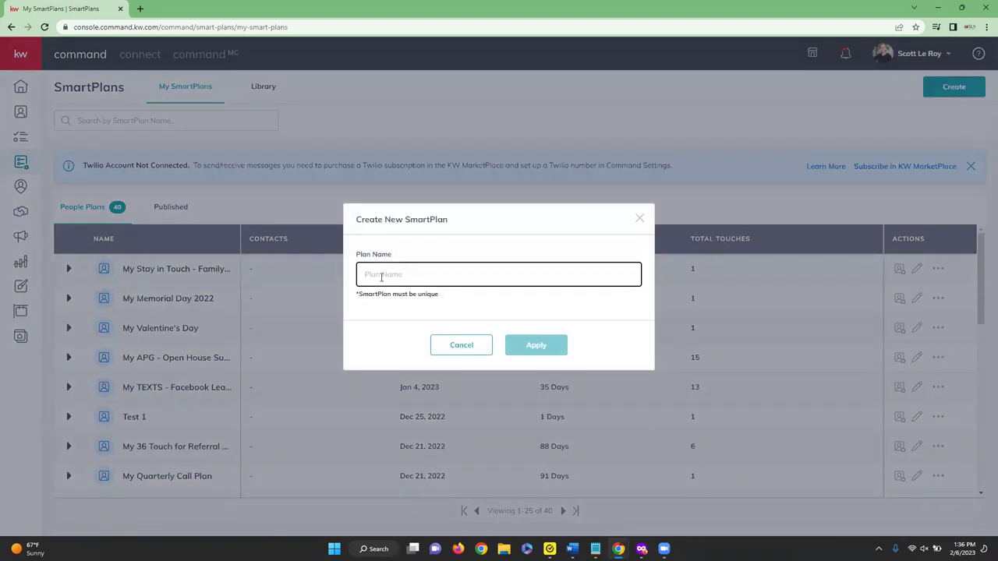
pyautogui.write('New SP')
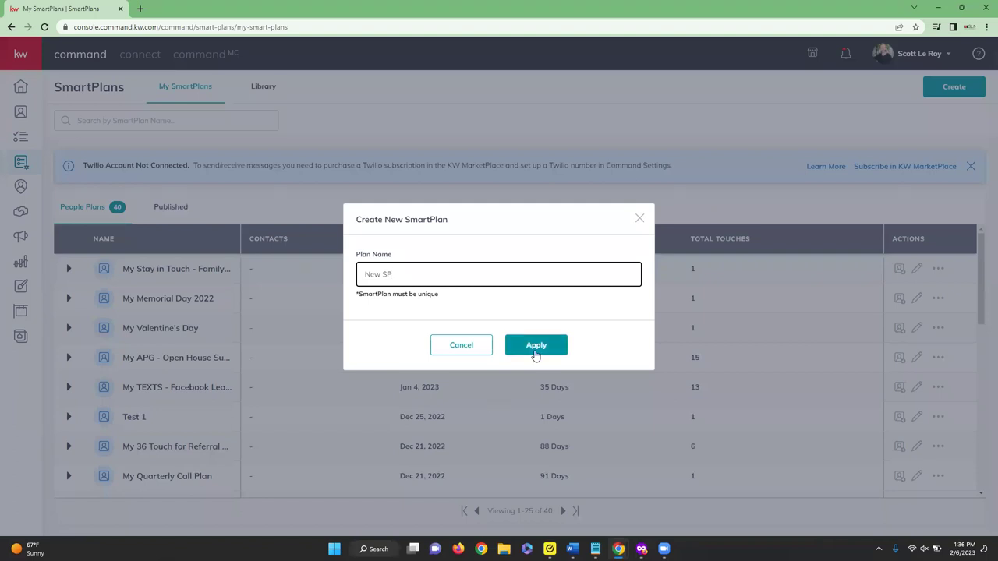
pyautogui.click(535, 347)
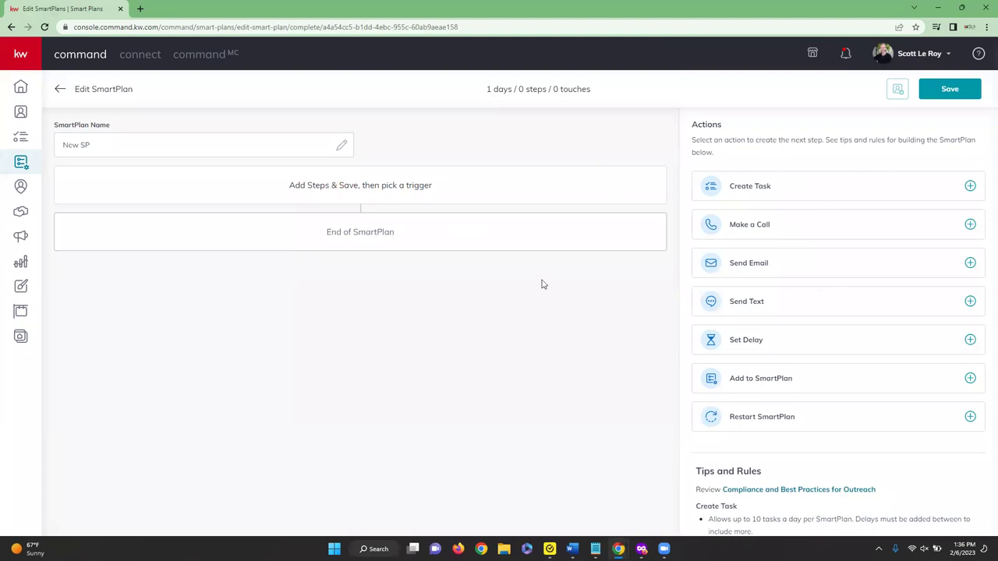
pyautogui.scroll(-2, 901, 440)
pyautogui.scroll(2, 900, 445)
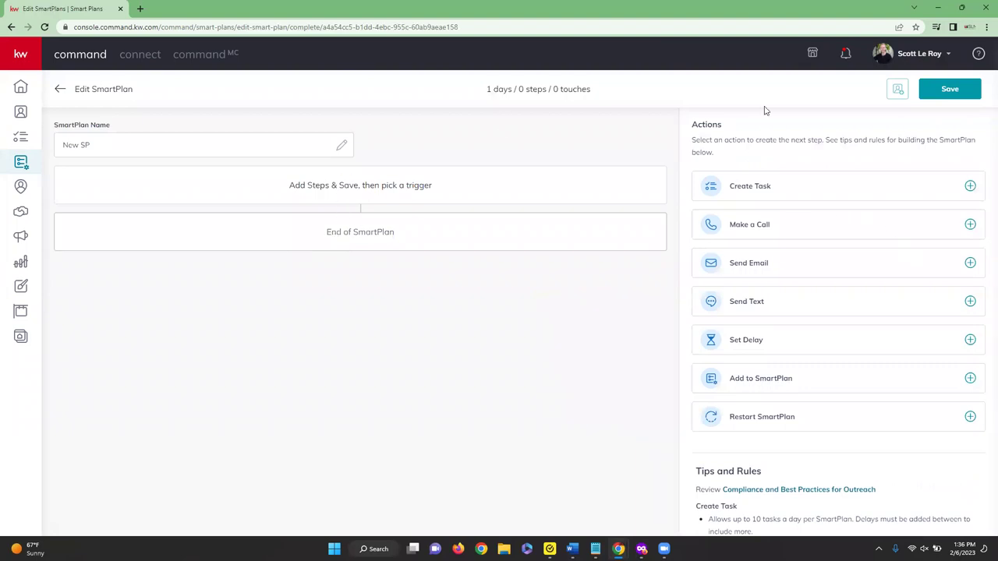
# Open the Referrals page and look through the My Referral Network list and the referrals overview.
pyautogui.click(24, 191)
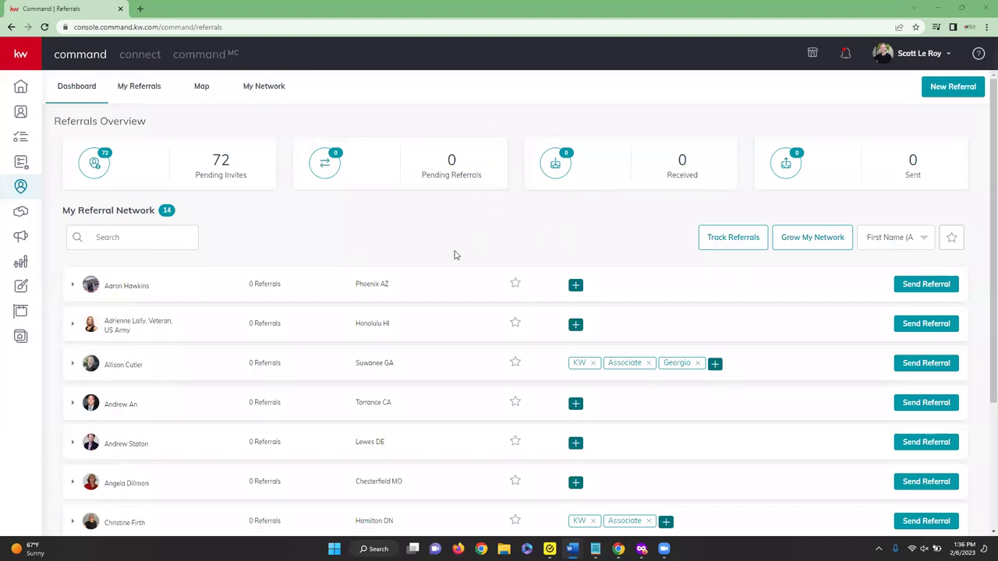
pyautogui.scroll(-3, 457, 255)
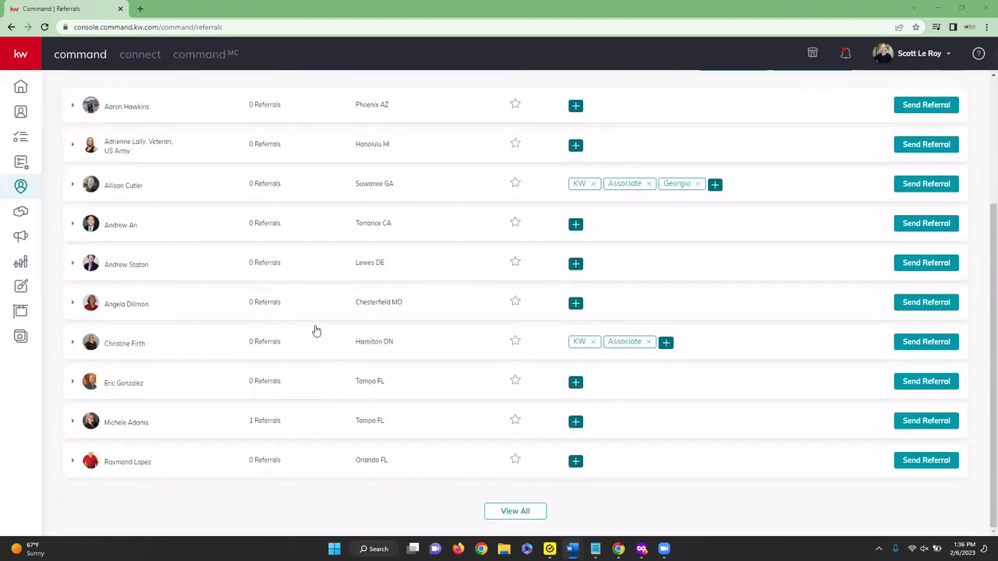
pyautogui.scroll(2, 316, 332)
pyautogui.scroll(1, 317, 331)
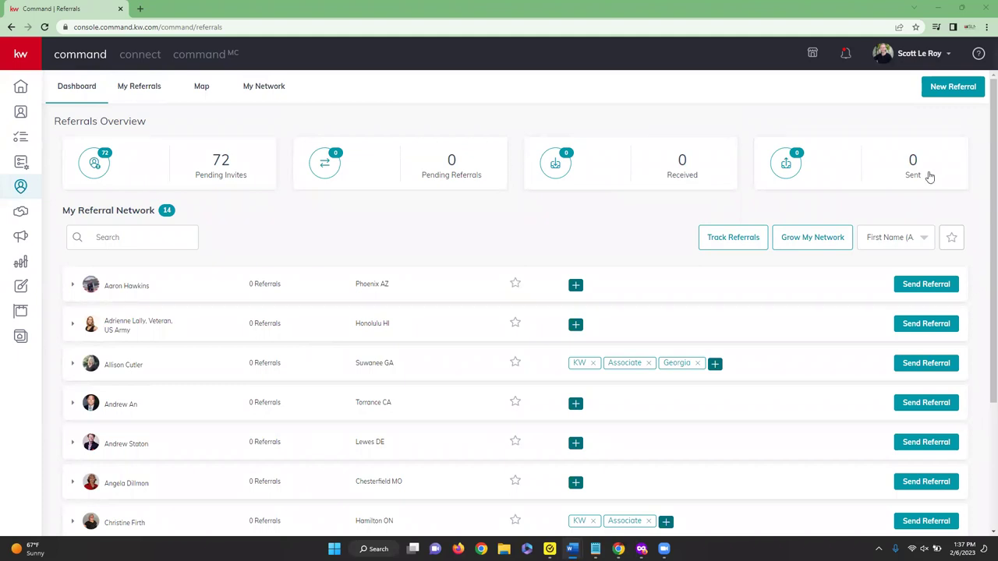
# Expand the first agent in My Referral Network to review the profile and stats, and check the list's sorting options.
pyautogui.click(117, 237)
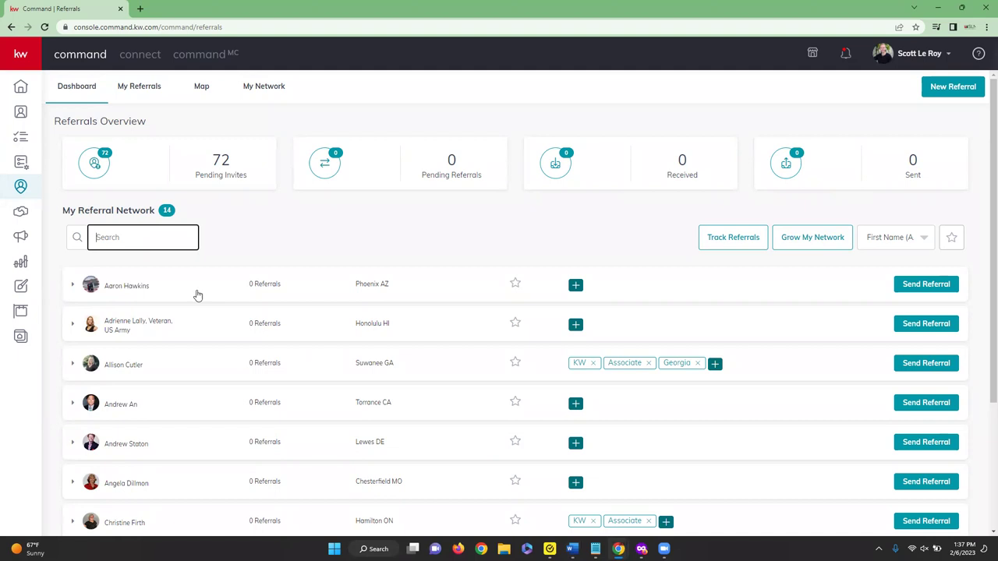
pyautogui.click(72, 287)
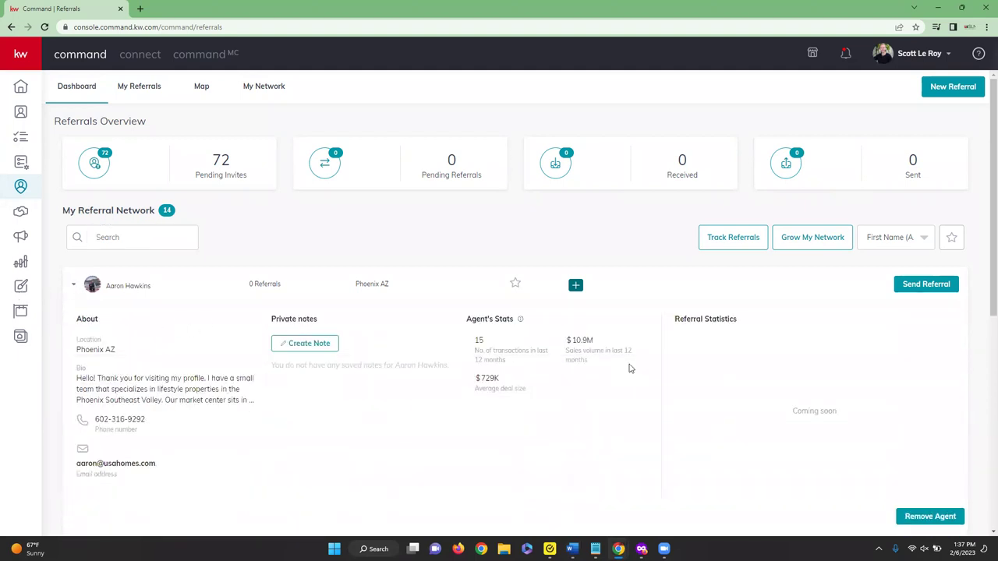
pyautogui.scroll(-1, 172, 416)
pyautogui.scroll(1, 171, 419)
pyautogui.scroll(-1, 677, 308)
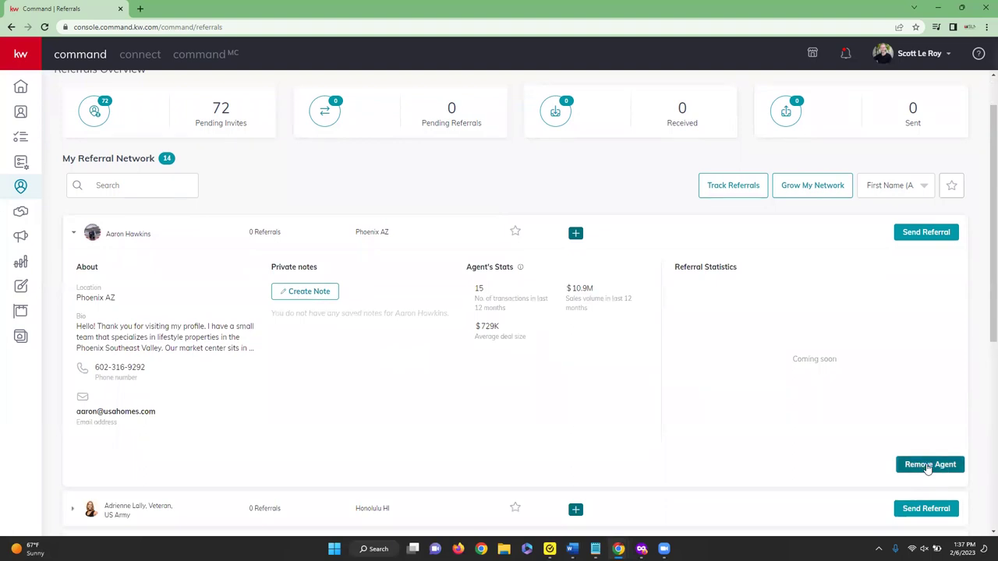
pyautogui.scroll(1, 927, 466)
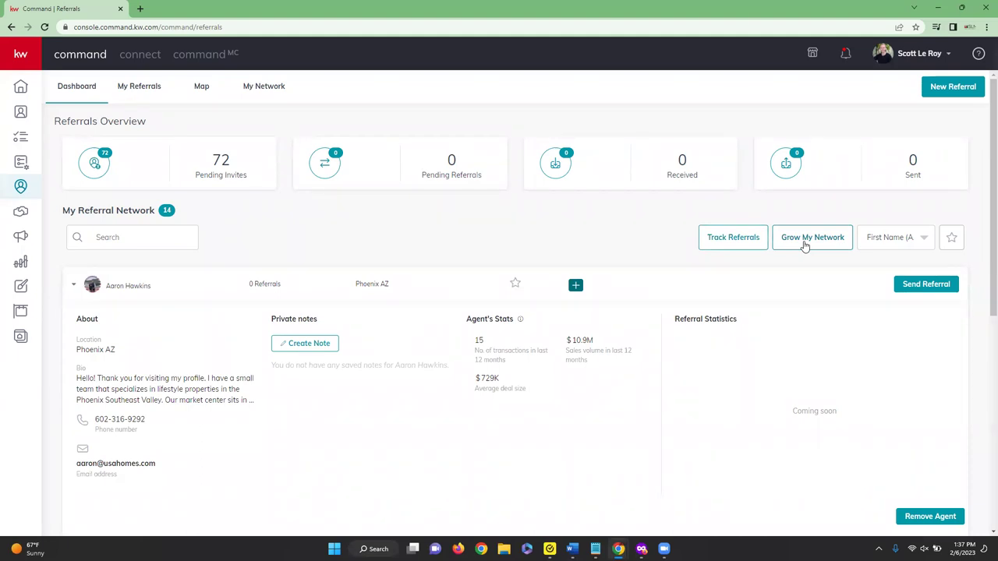
pyautogui.click(923, 239)
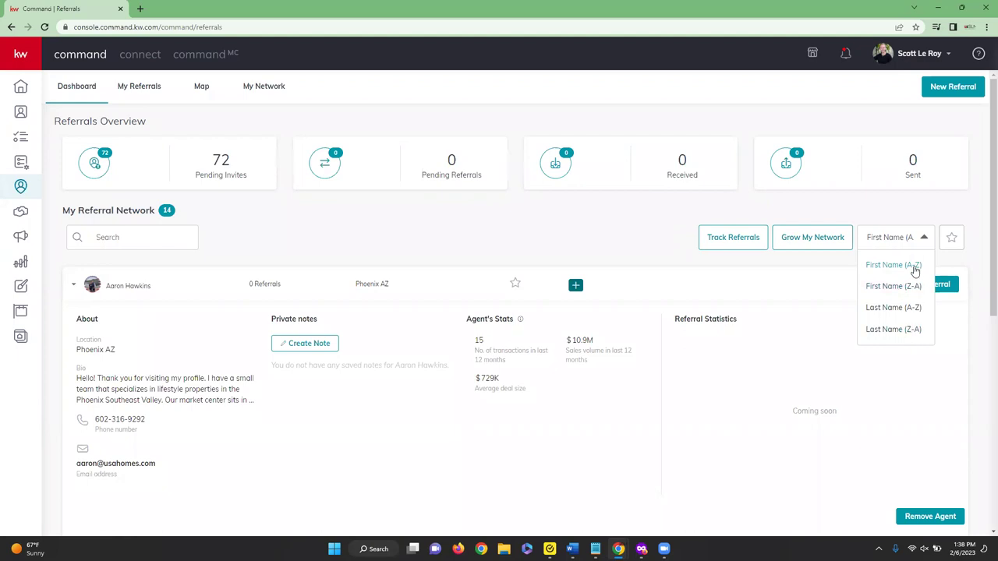
pyautogui.click(954, 207)
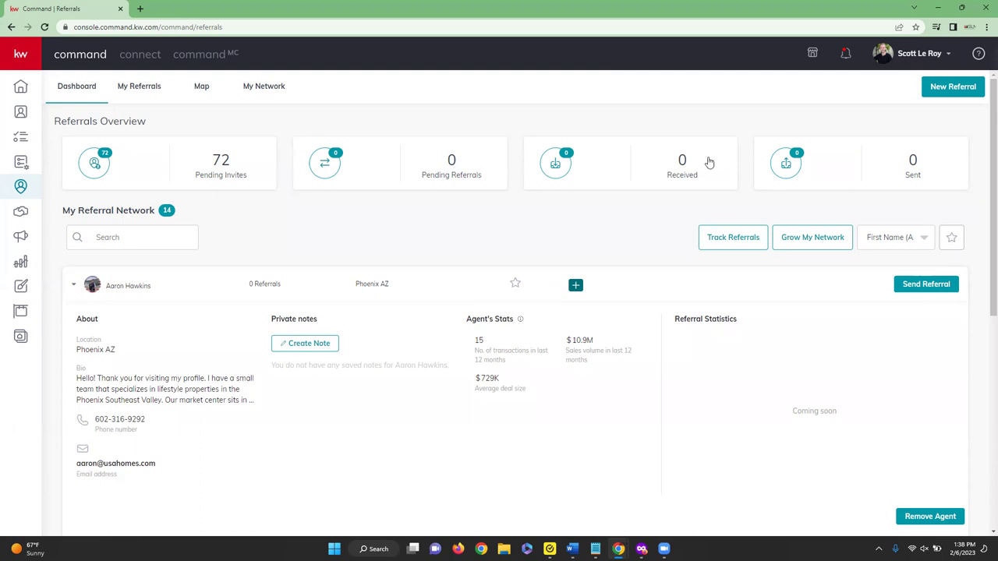
# Start a new referral request and choose the in-network agent from Phoenix, AZ as its recipient.
pyautogui.click(959, 91)
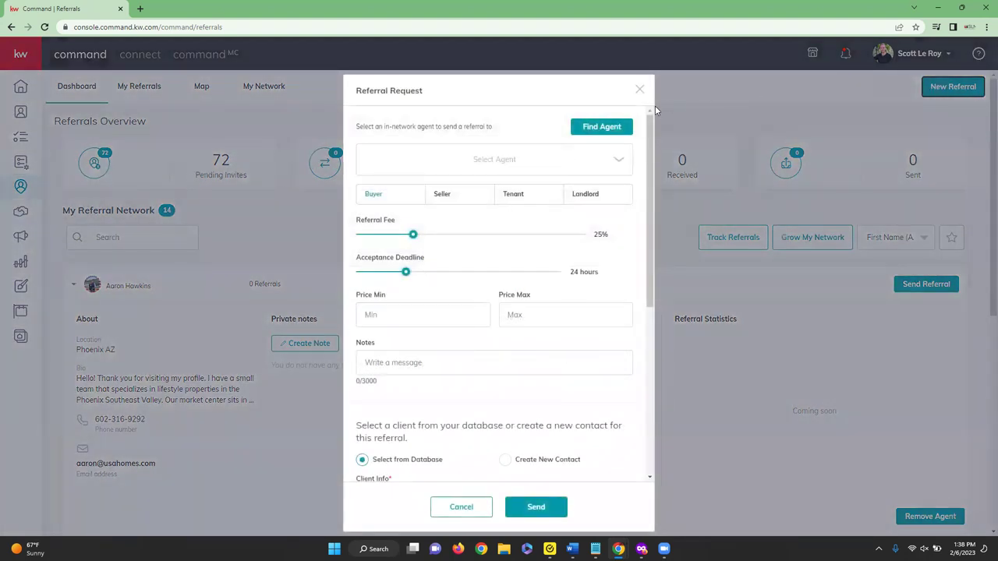
pyautogui.click(616, 163)
pyautogui.click(618, 162)
pyautogui.click(390, 204)
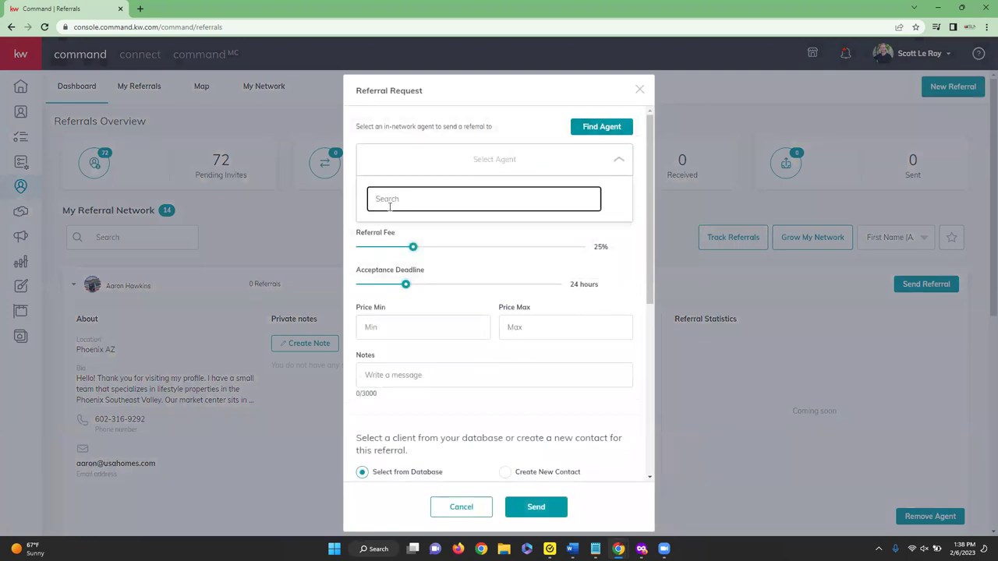
pyautogui.write('Aaron')
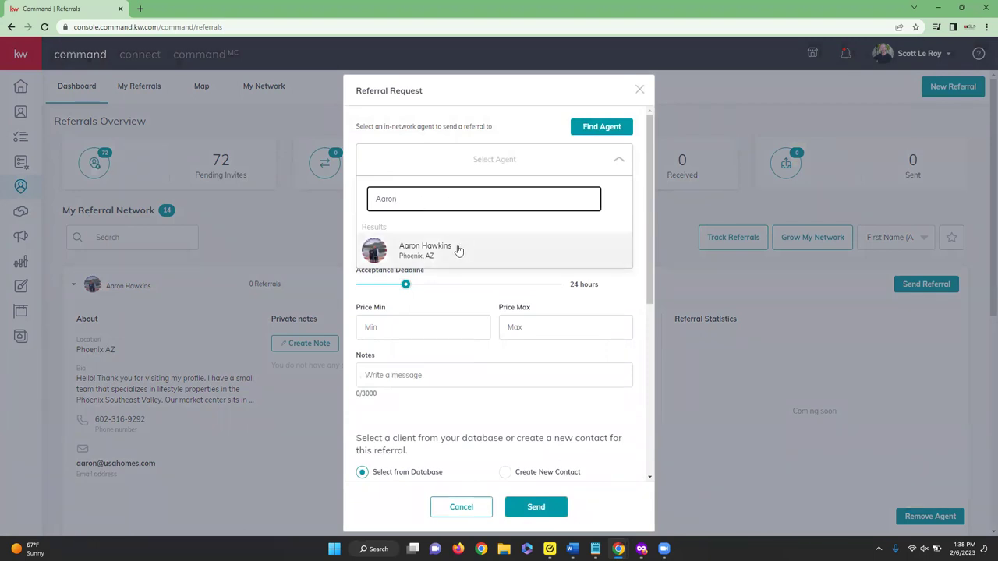
pyautogui.click(648, 274)
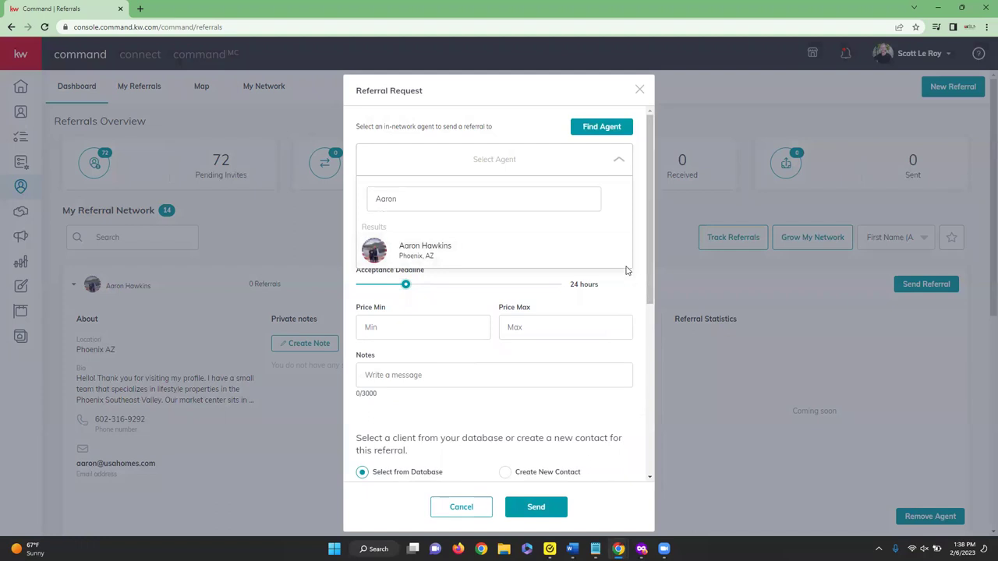
pyautogui.click(437, 258)
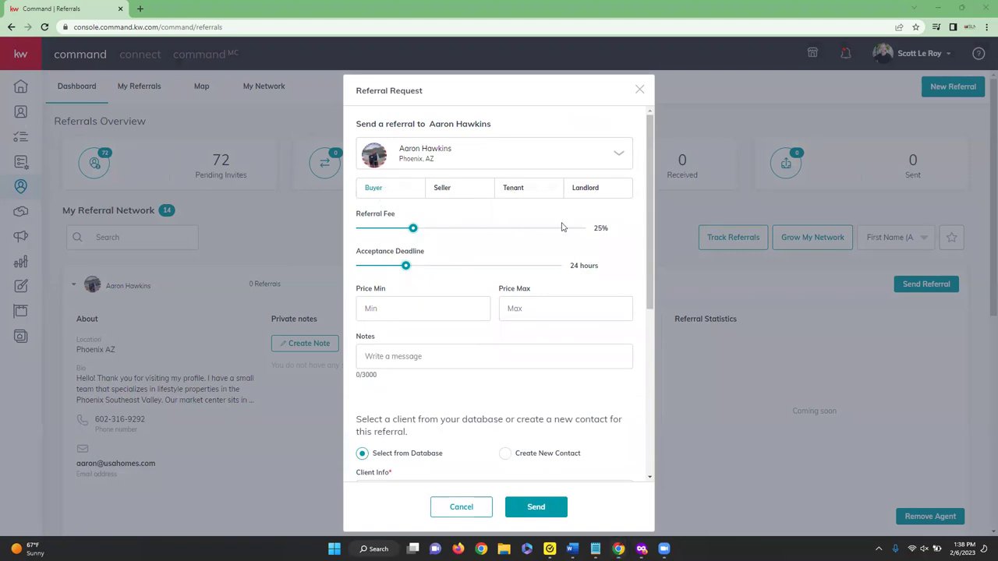
# Look through the referral request's fee, deadline, price, notes and client fields, and cancel the request.
pyautogui.scroll(-1, 500, 289)
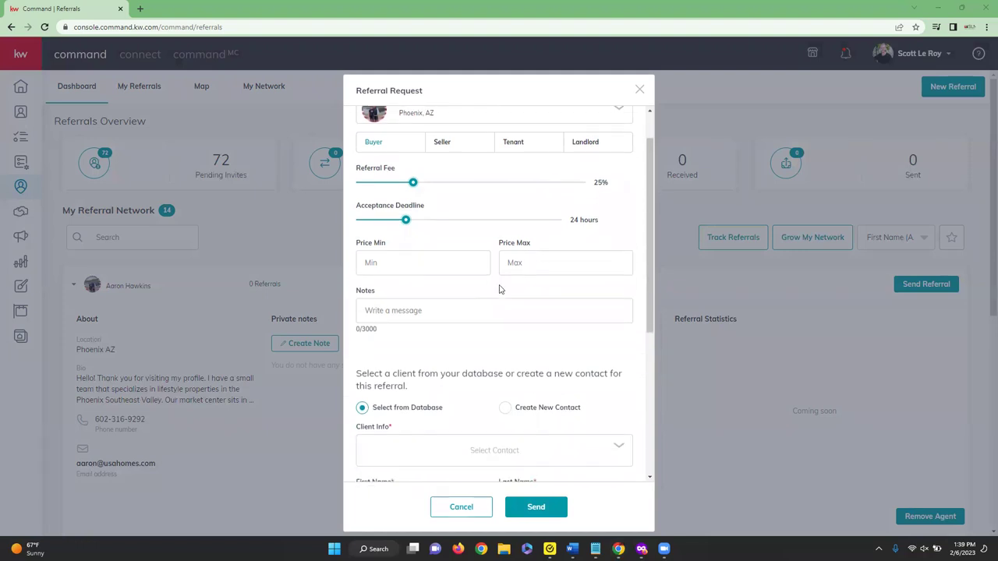
pyautogui.click(428, 265)
pyautogui.scroll(-3, 444, 335)
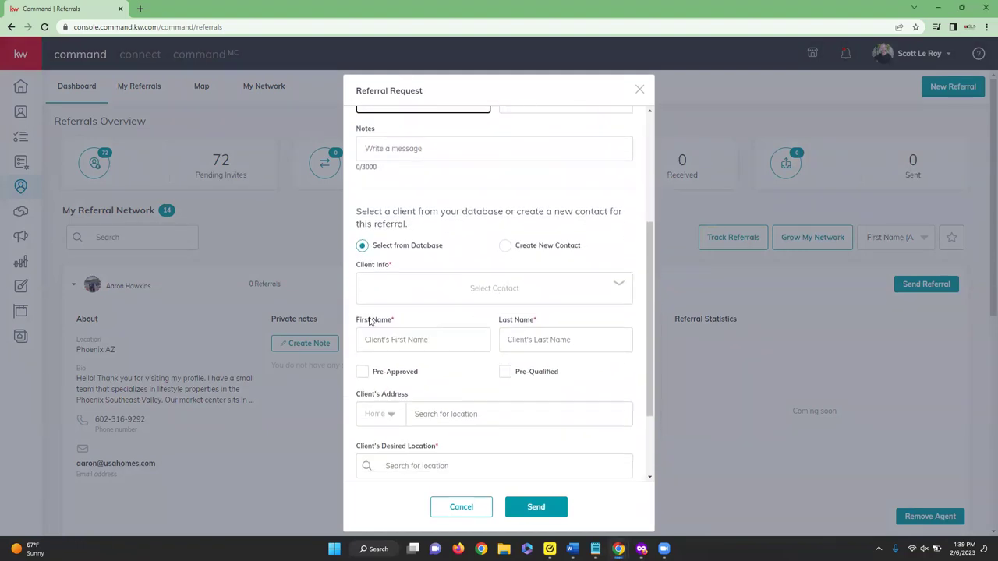
pyautogui.scroll(-1, 566, 329)
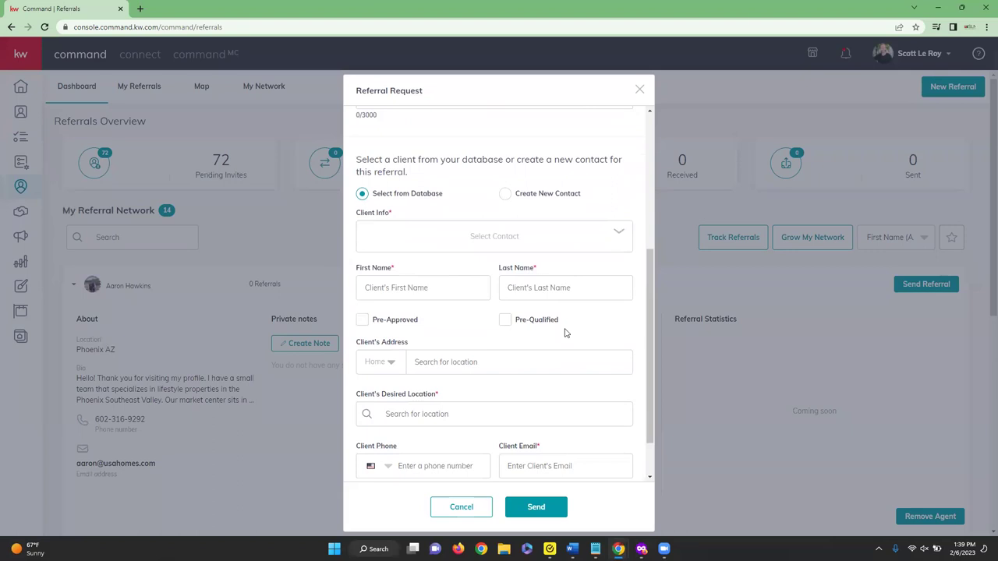
pyautogui.scroll(-1, 567, 334)
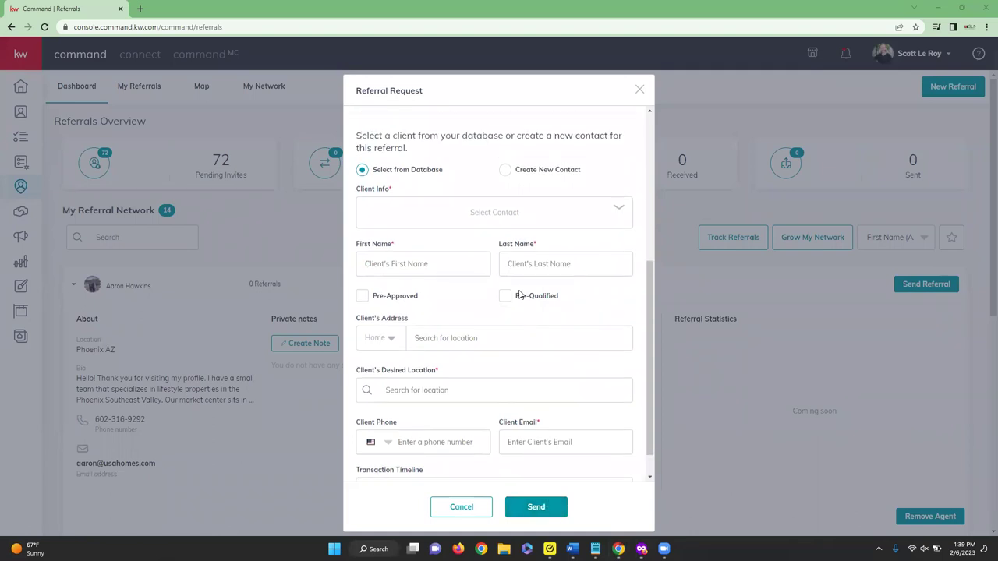
pyautogui.scroll(3, 519, 296)
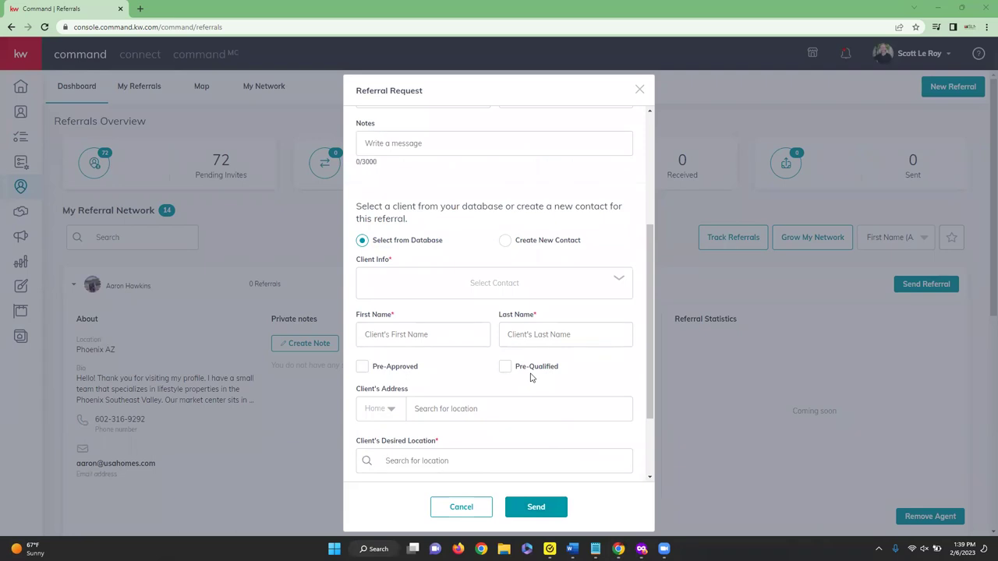
pyautogui.scroll(6, 530, 373)
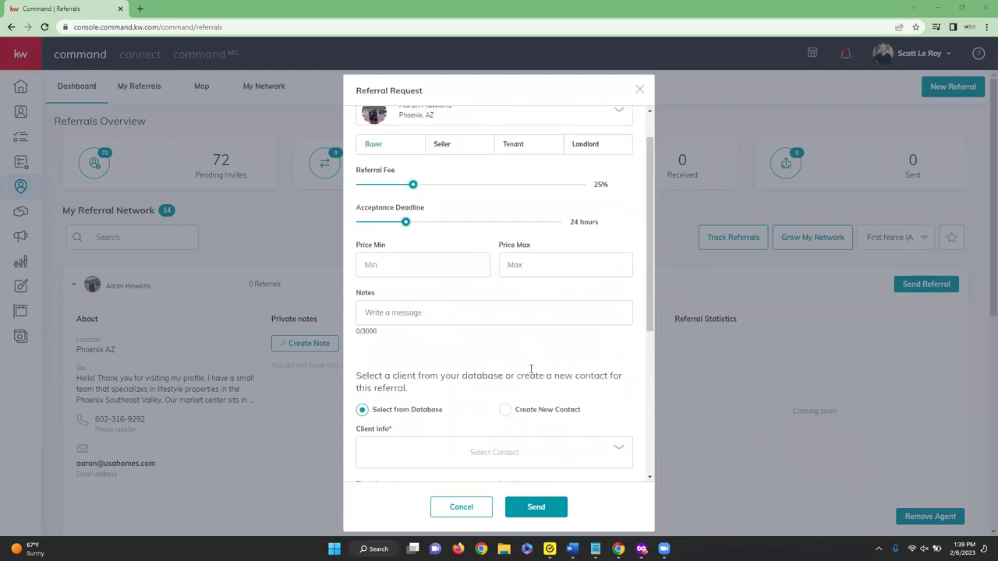
pyautogui.click(460, 507)
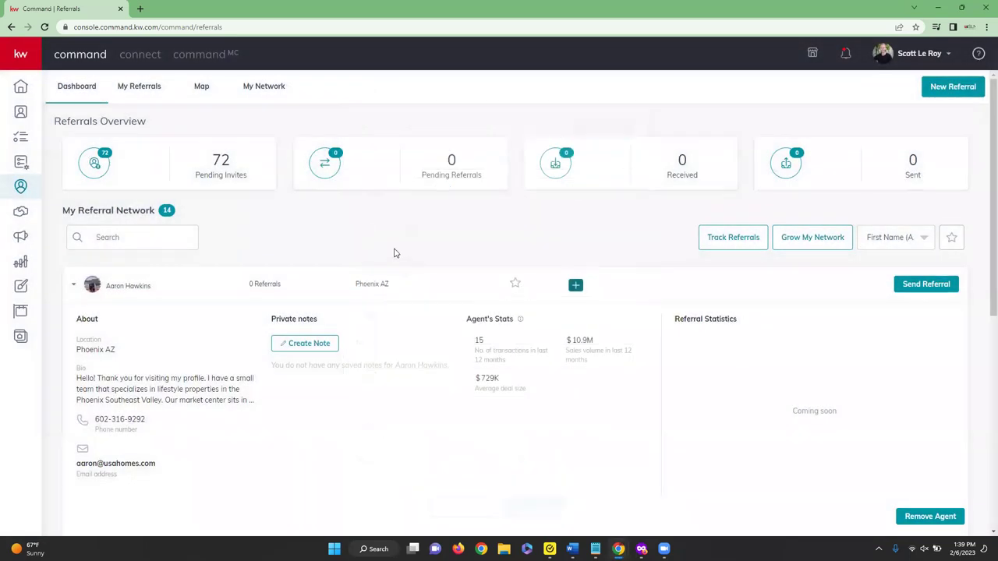
# Review the status categories under My Referrals, and open the referral Map to view its layer options.
pyautogui.click(134, 91)
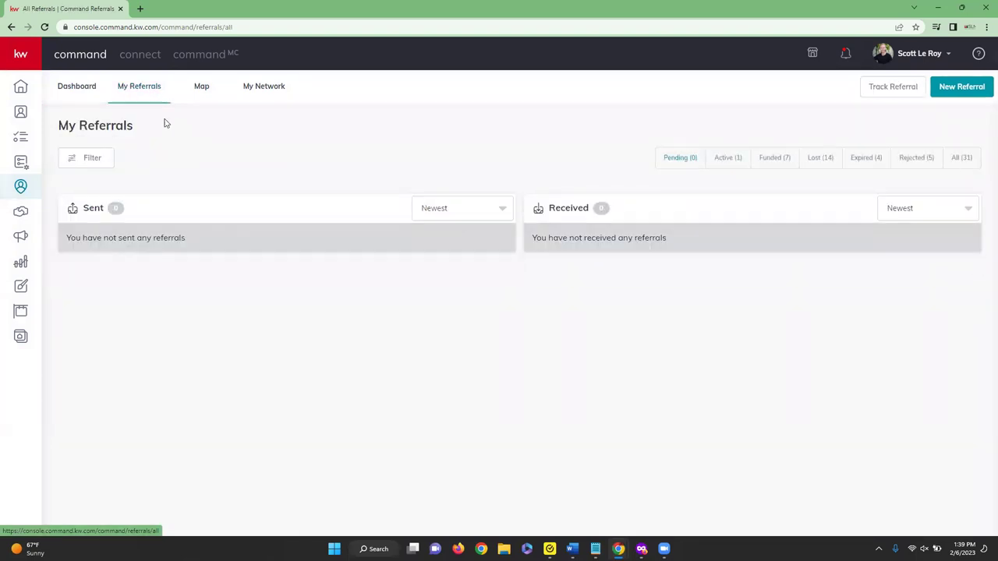
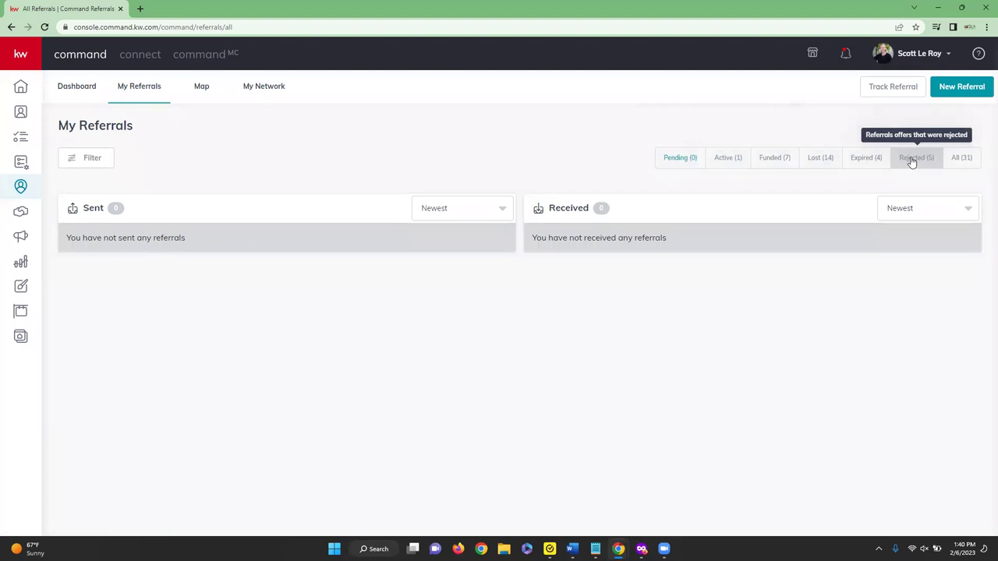
pyautogui.click(204, 91)
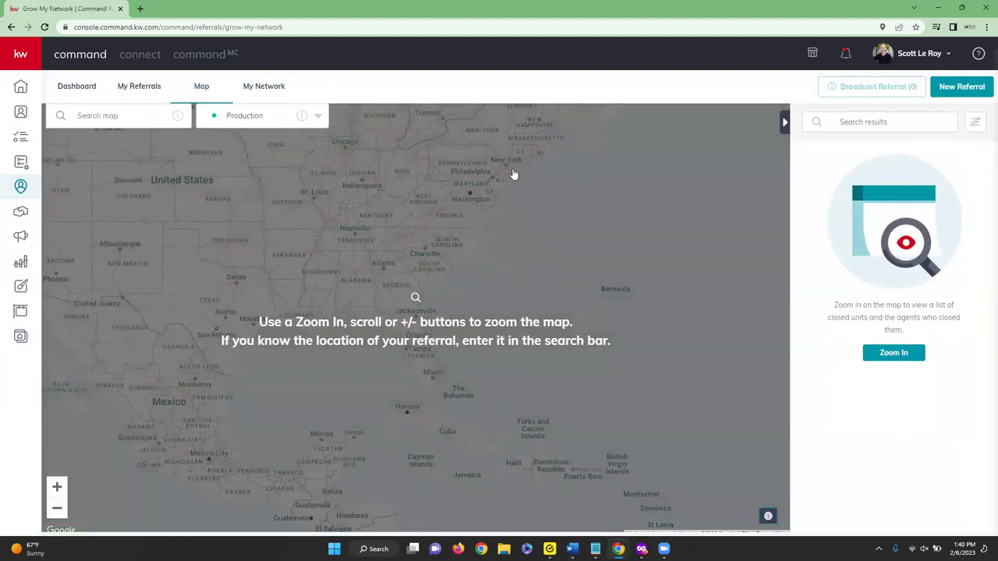
pyautogui.moveTo(331, 278); pyautogui.dragTo(390, 336)
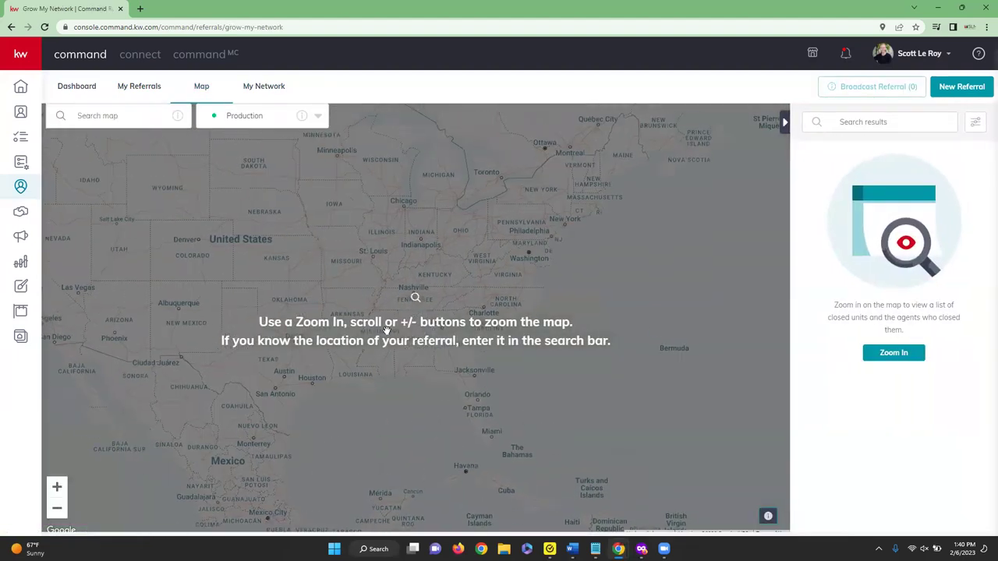
pyautogui.click(120, 112)
pyautogui.moveTo(181, 121)
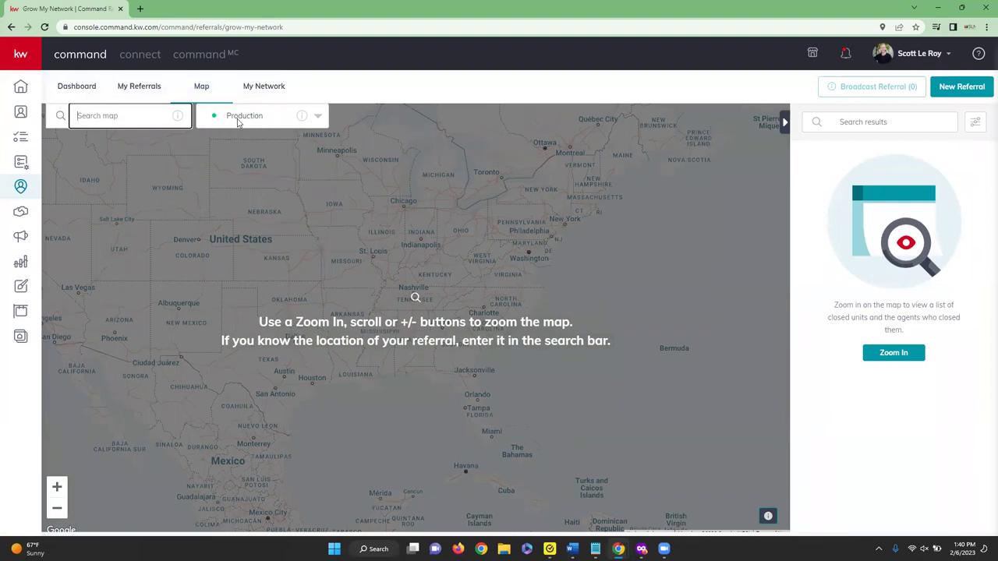
pyautogui.click(316, 117)
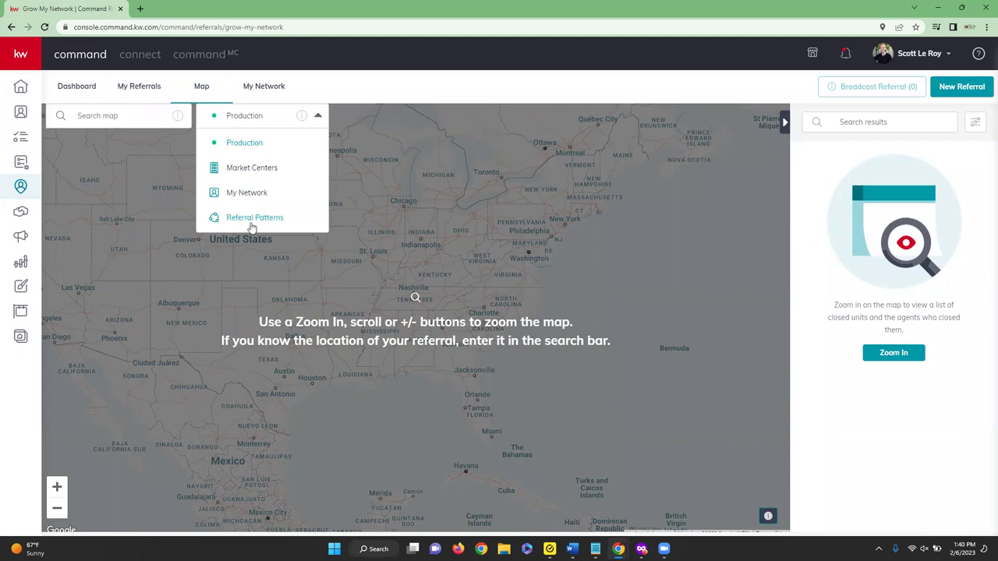
# Search the referral map for Los Angeles, CA, USA and zoom in until individual agents are listed.
pyautogui.click(103, 113)
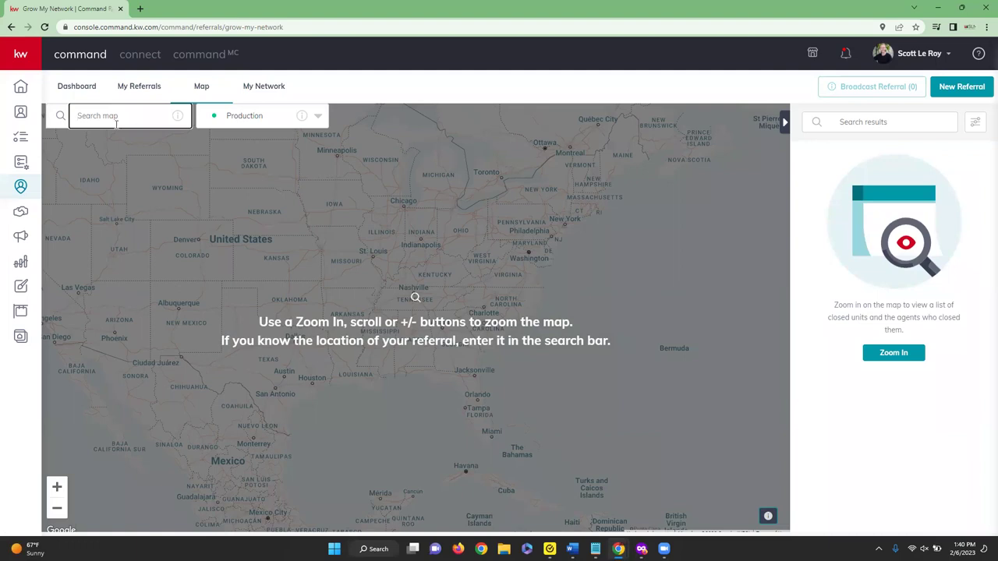
pyautogui.scroll(3, 409, 343)
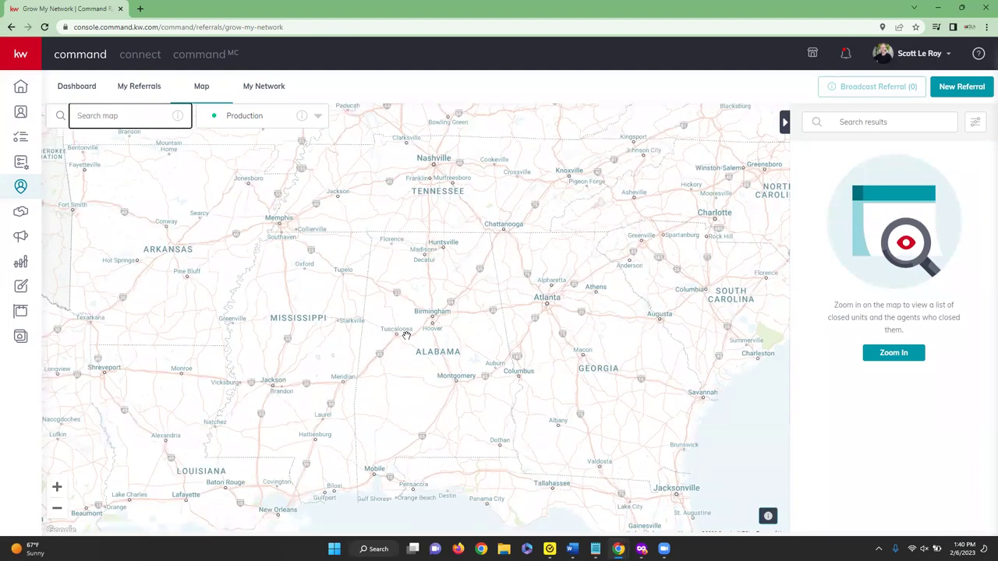
pyautogui.scroll(-3, 406, 335)
pyautogui.write('los')
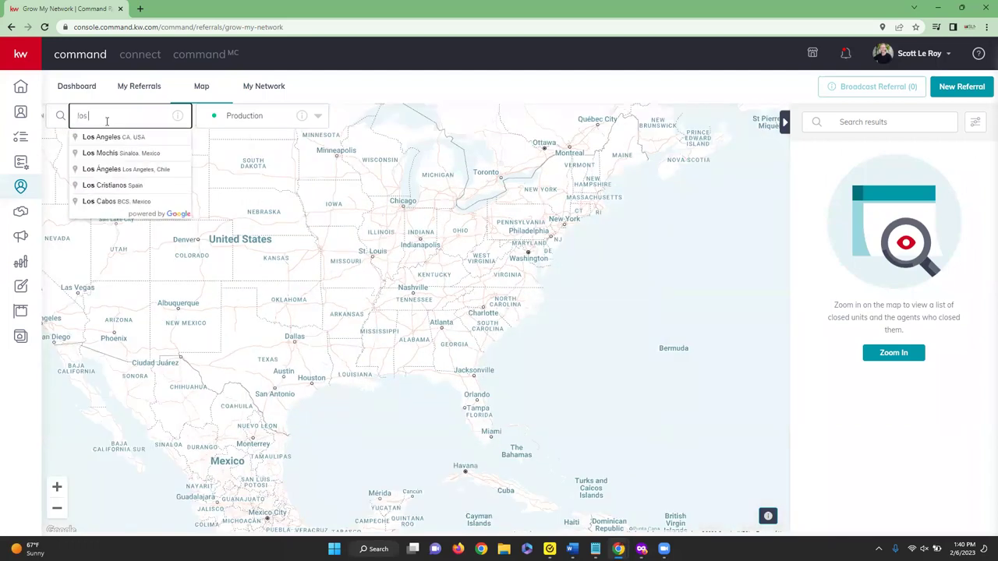
pyautogui.click(102, 137)
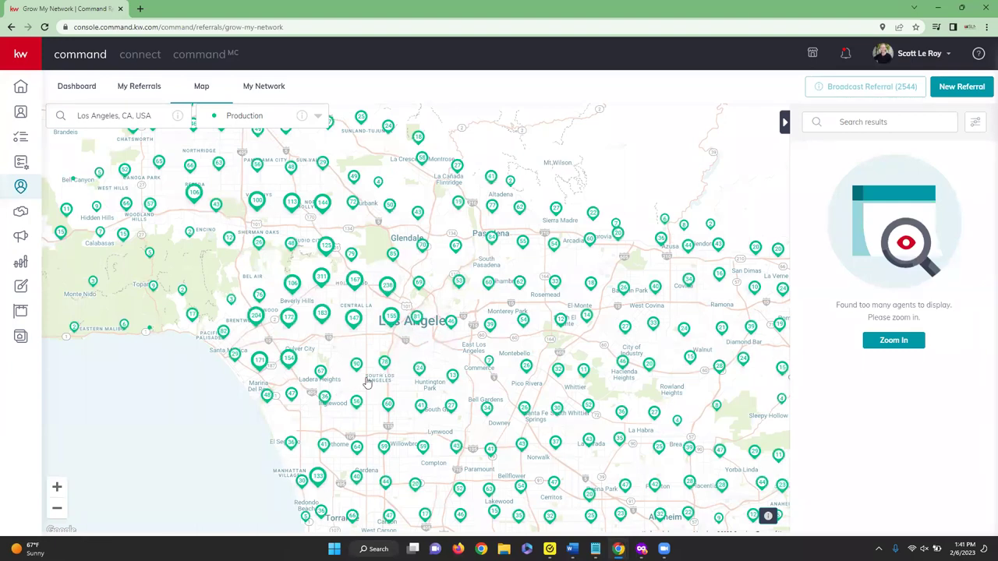
pyautogui.scroll(2, 367, 381)
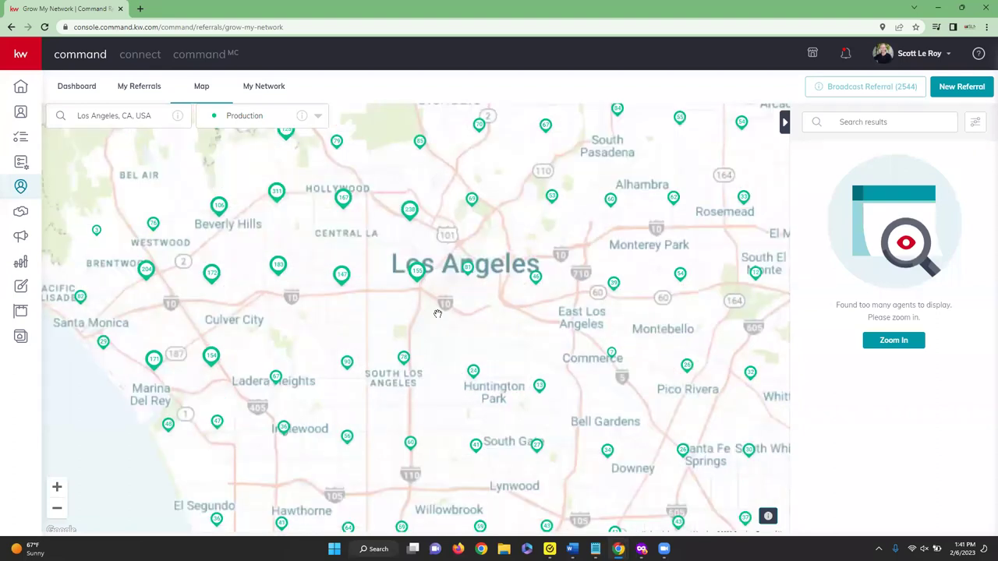
pyautogui.scroll(2, 437, 313)
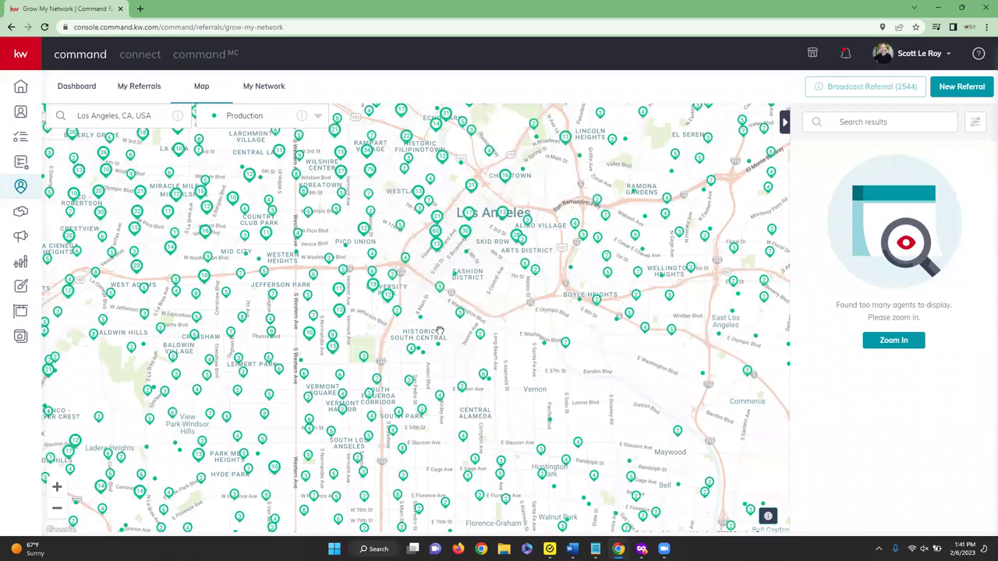
pyautogui.scroll(1, 436, 331)
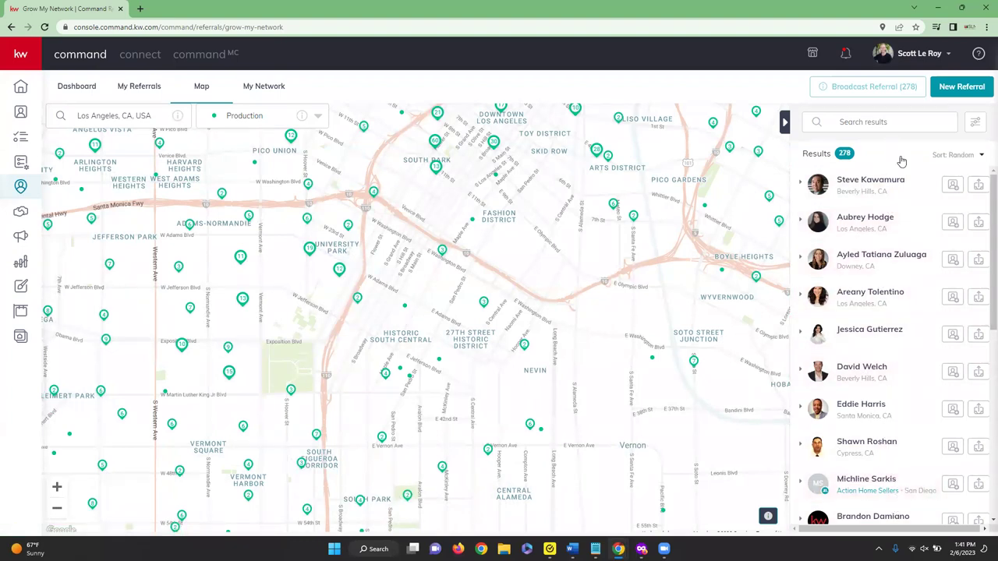
# Filter the Los Angeles map agents to those with at least 4 listings sold in the last twelve months.
pyautogui.click(977, 125)
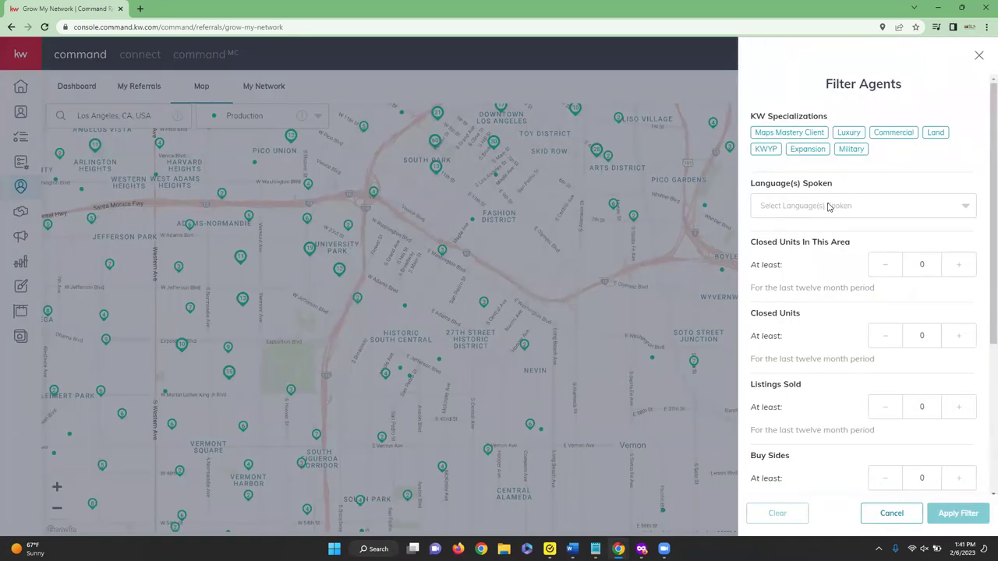
pyautogui.scroll(-3, 842, 412)
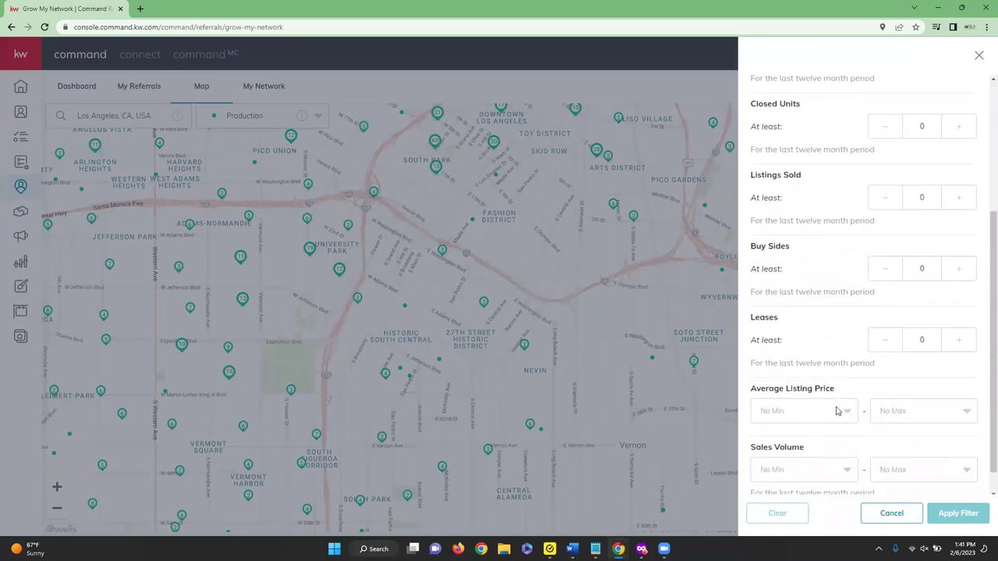
pyautogui.scroll(3, 850, 397)
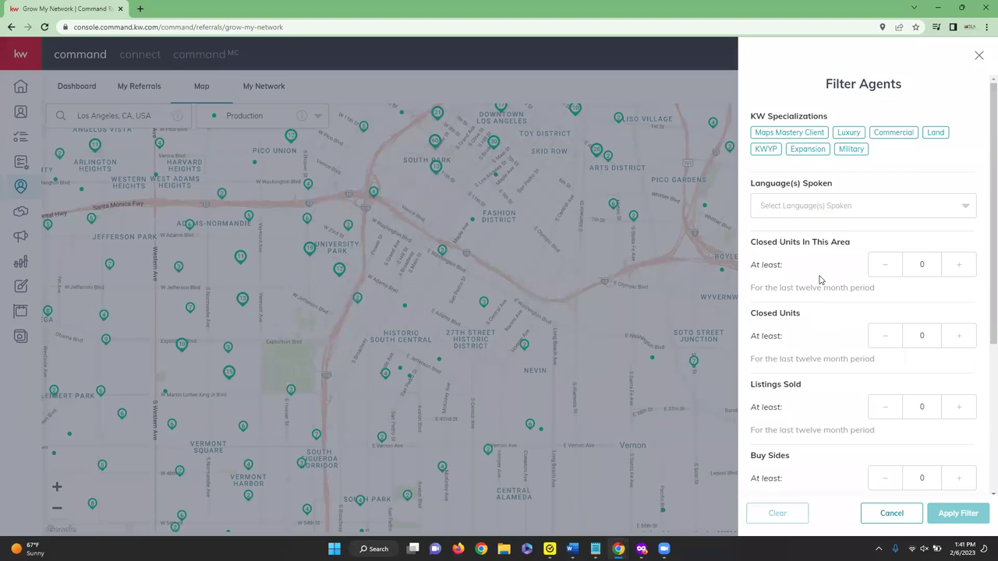
pyautogui.click(959, 407)
pyautogui.click(959, 410)
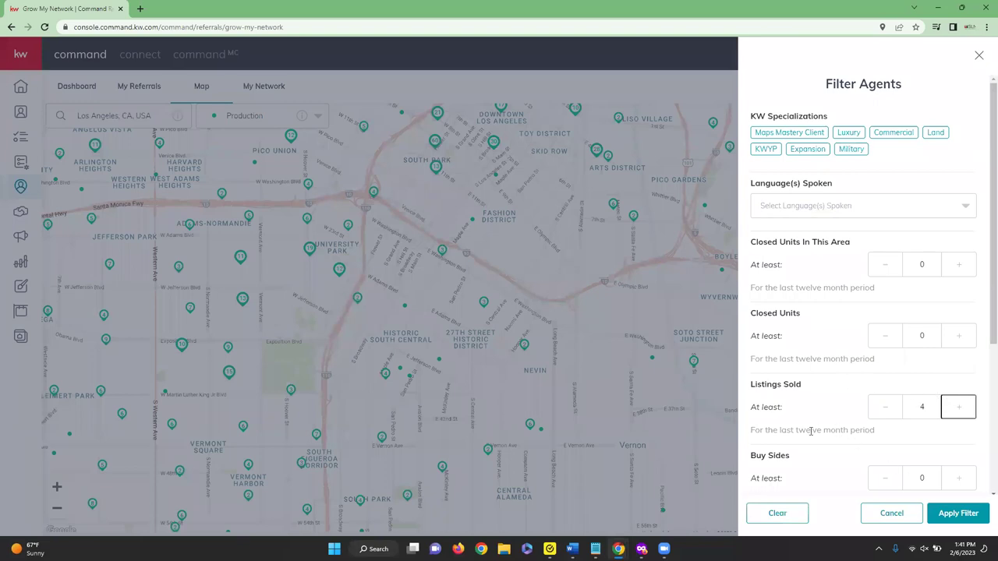
pyautogui.click(958, 513)
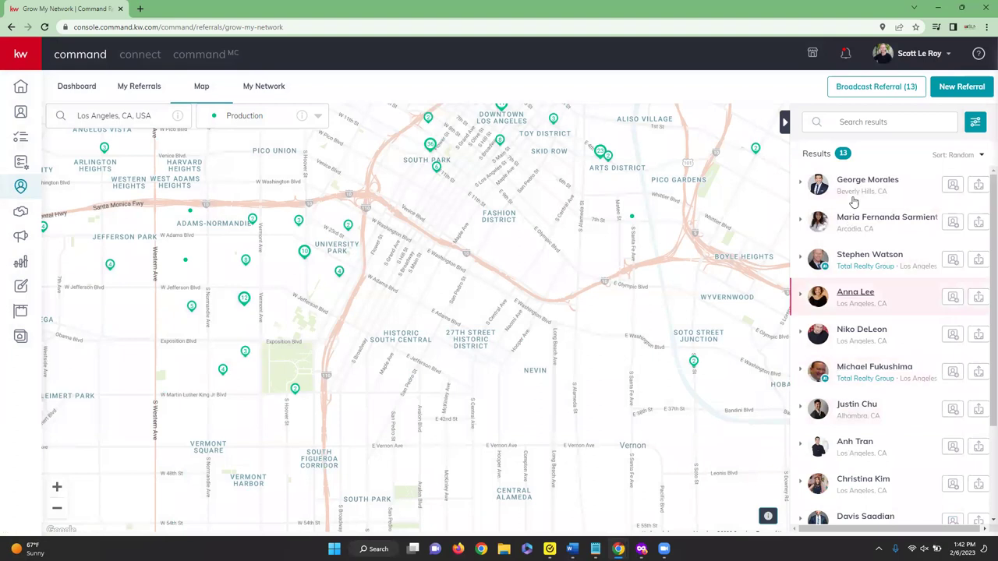
# Expand the first filtered agent to review their contact details and agent stats, and collapse the entry again.
pyautogui.click(802, 186)
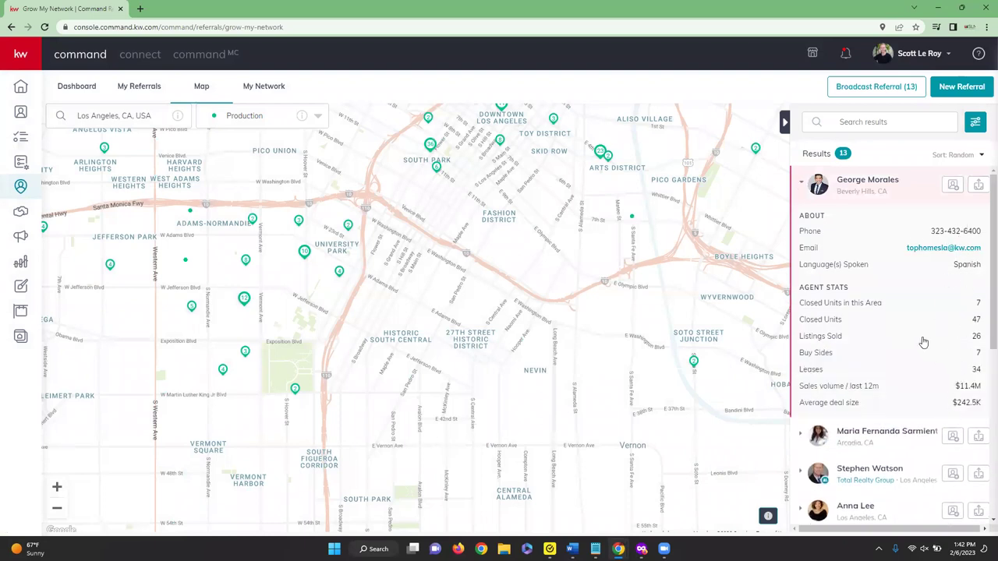
pyautogui.click(953, 187)
pyautogui.click(866, 187)
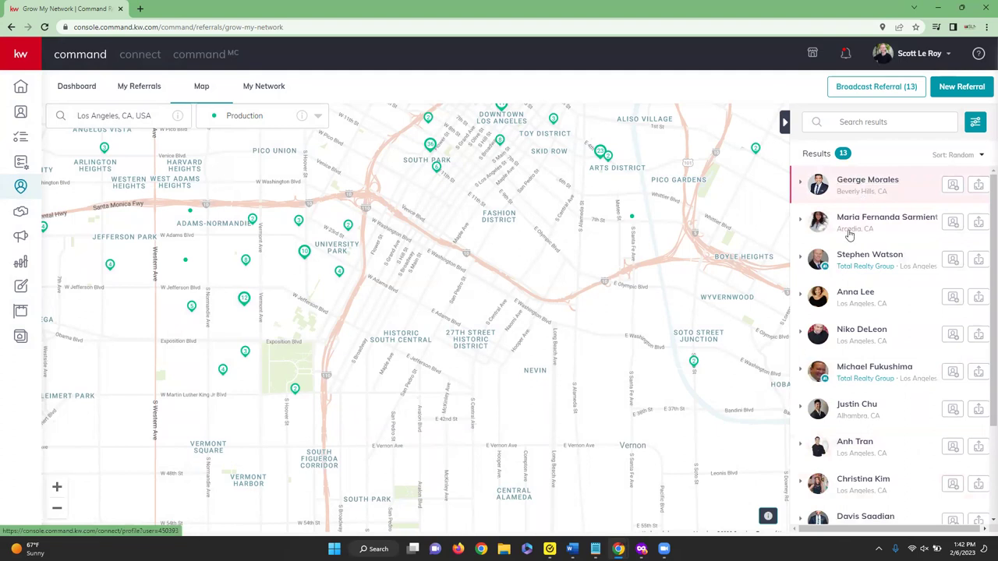
pyautogui.scroll(-3, 873, 460)
# Look through the Broadcast Referral form's identity, fee, deadline, price, notes and confidential client fields, and cancel the broadcast.
pyautogui.click(852, 89)
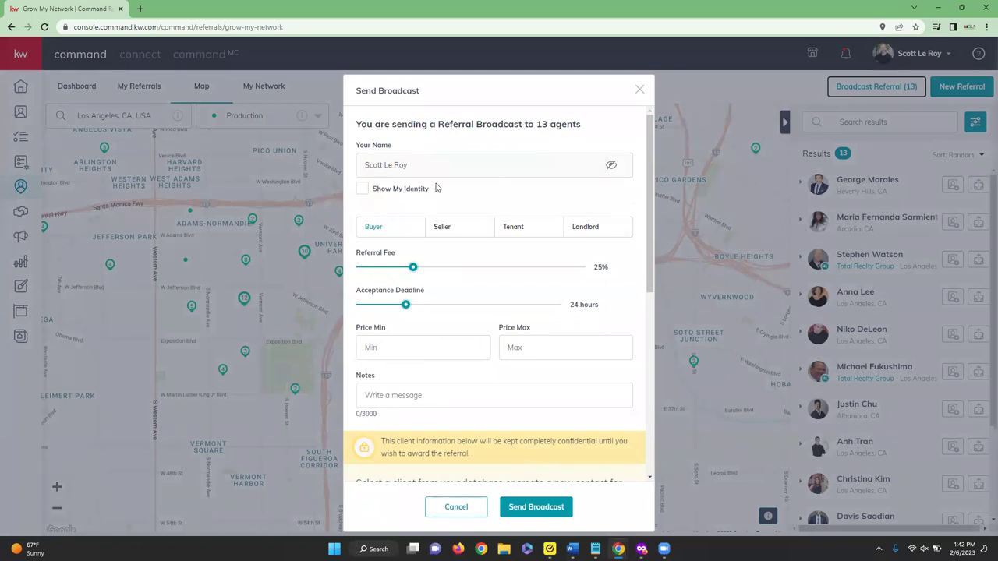
pyautogui.scroll(-1, 436, 187)
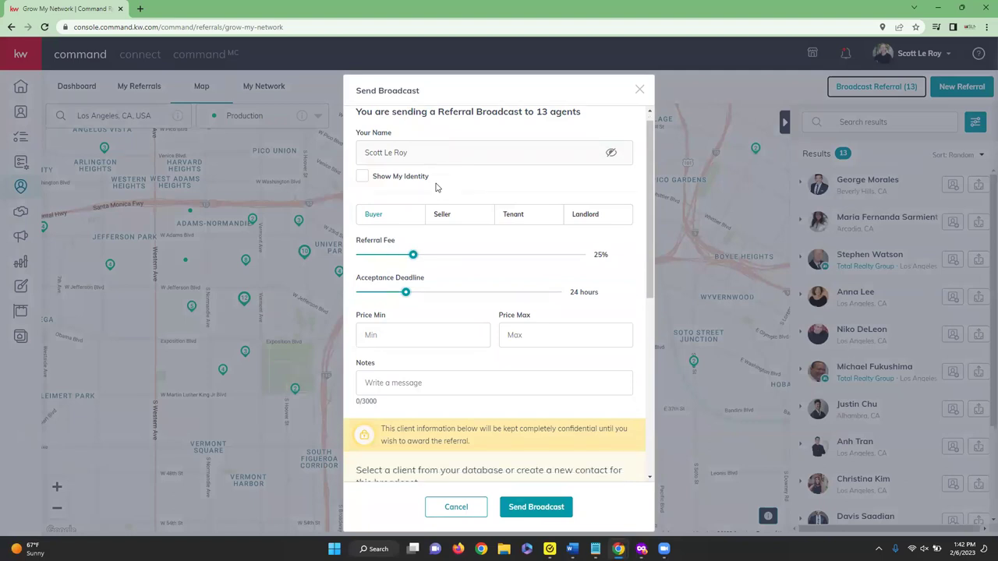
pyautogui.scroll(-3, 417, 343)
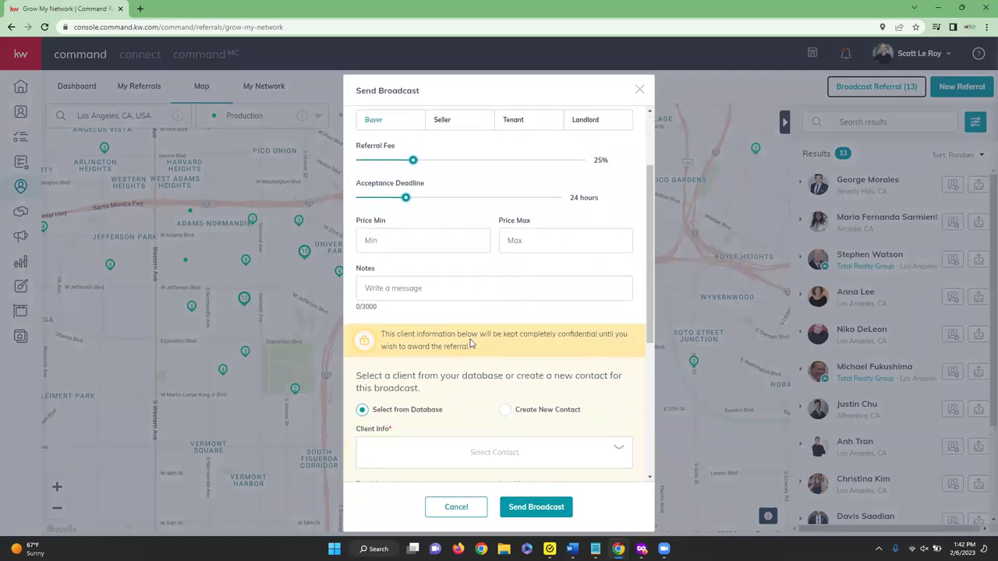
pyautogui.scroll(-1, 494, 289)
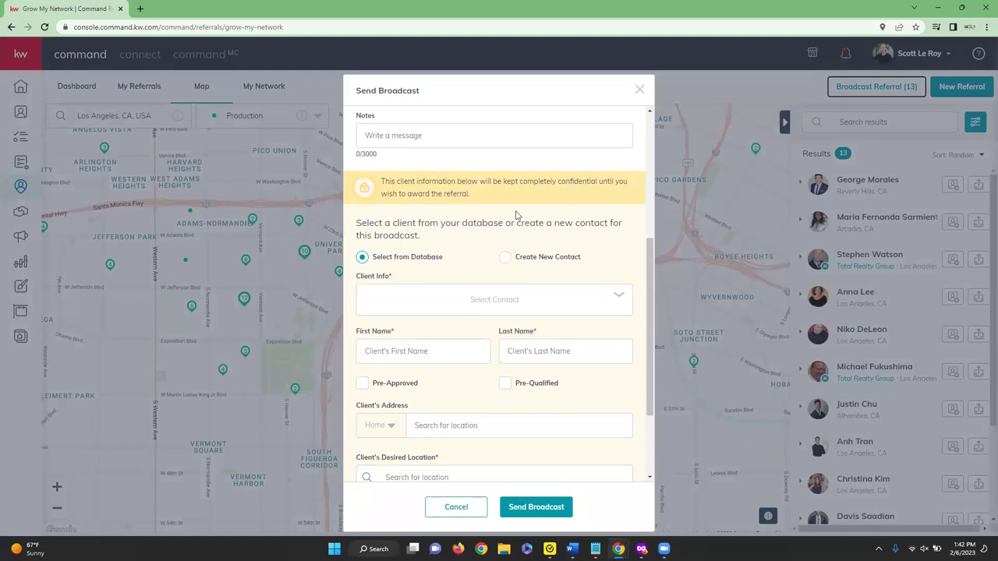
pyautogui.scroll(-1, 506, 222)
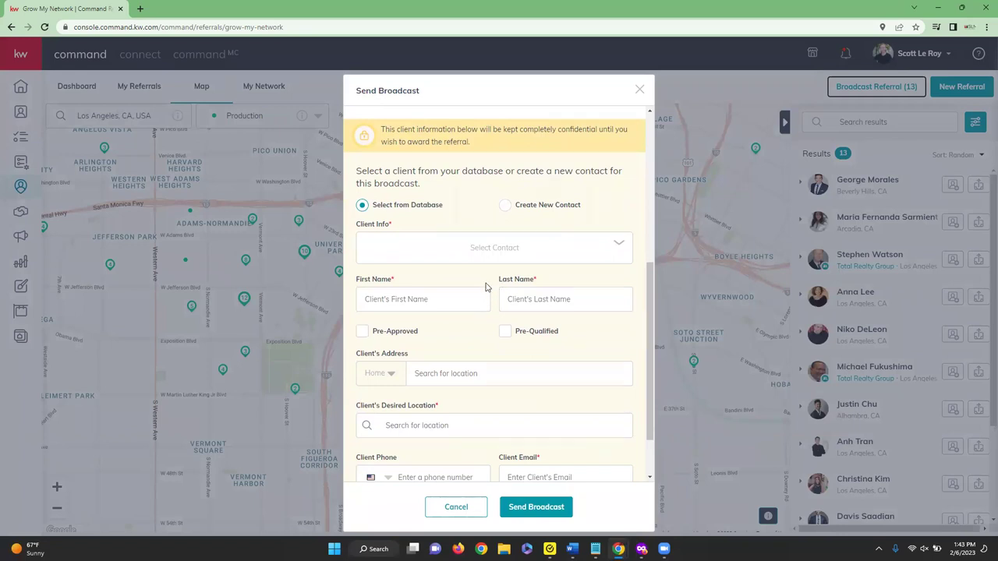
pyautogui.scroll(-1, 485, 287)
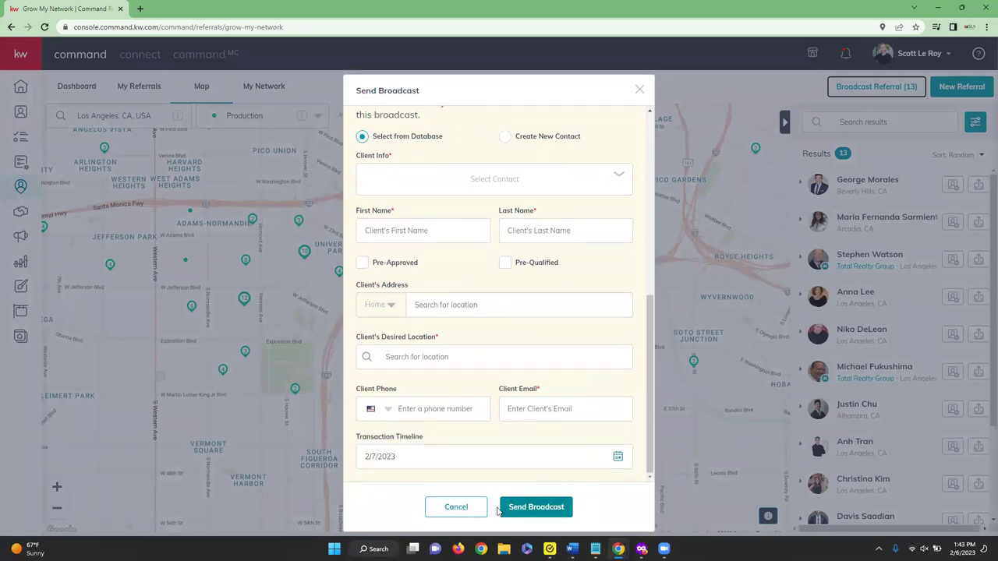
pyautogui.click(456, 507)
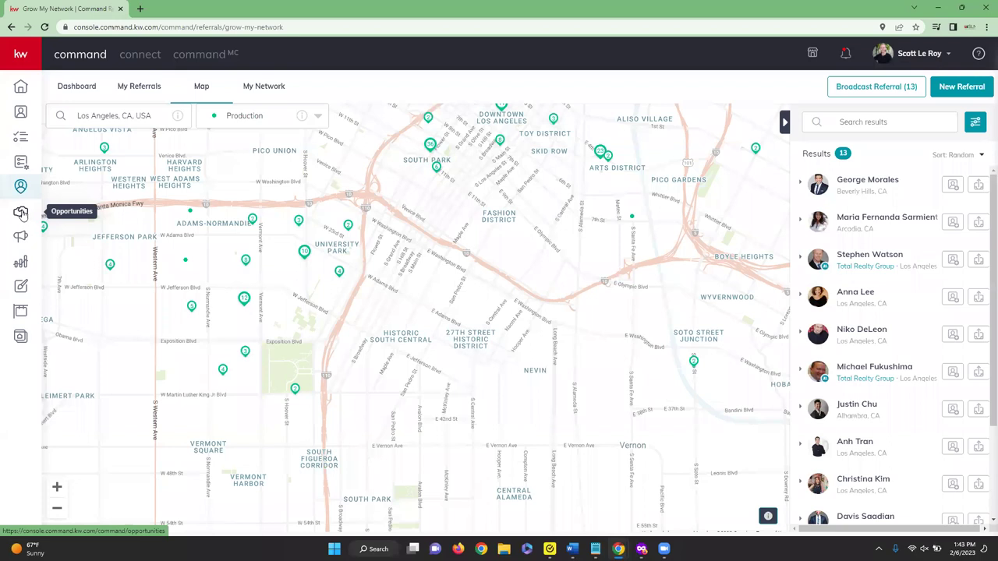
# Open Opportunities and review the personal pipeline's listings, buyers, leases, GCI, ratio, activity and Closing This Month sections.
pyautogui.click(27, 218)
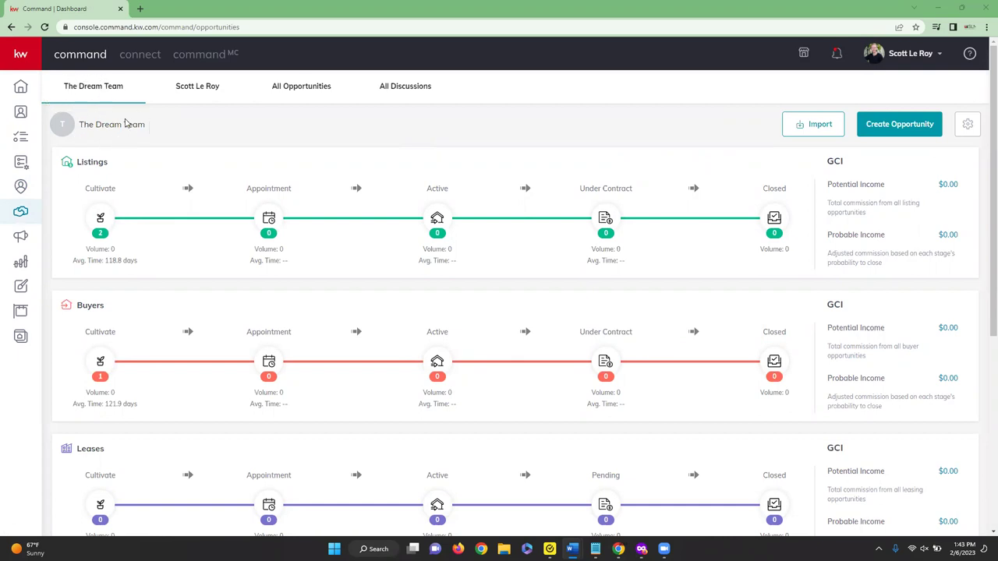
pyautogui.click(198, 92)
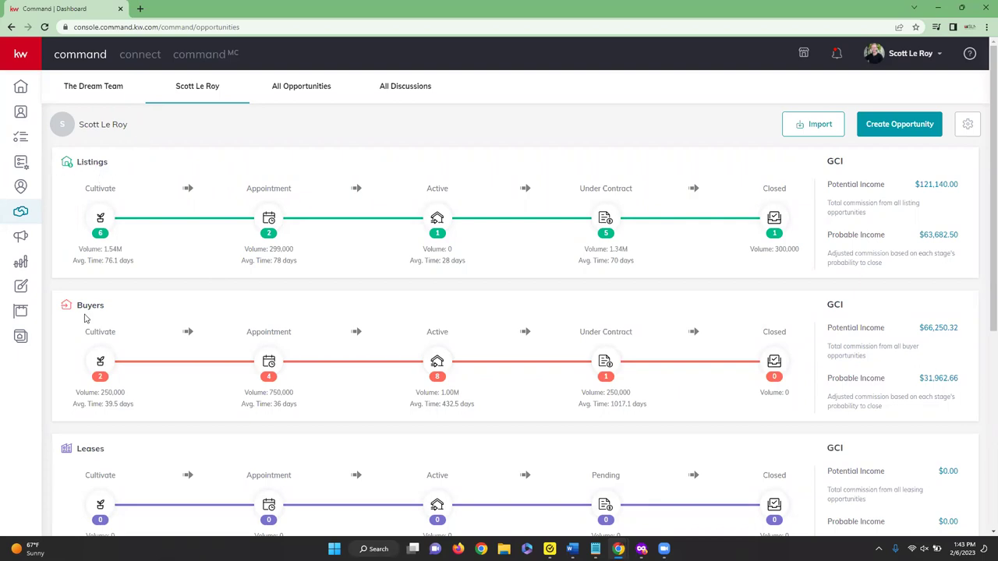
pyautogui.scroll(-3, 86, 315)
pyautogui.scroll(-1, 89, 301)
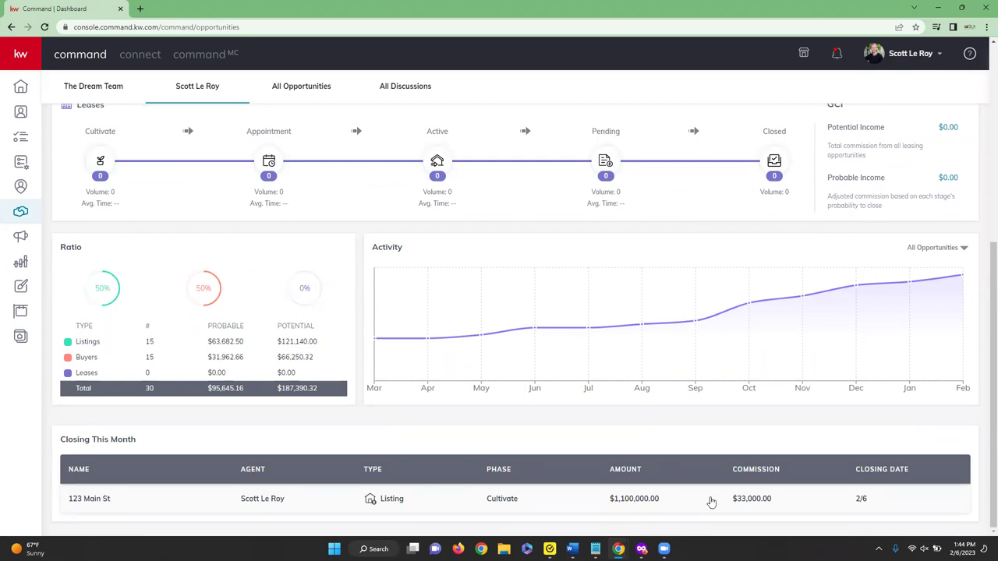
pyautogui.scroll(4, 711, 502)
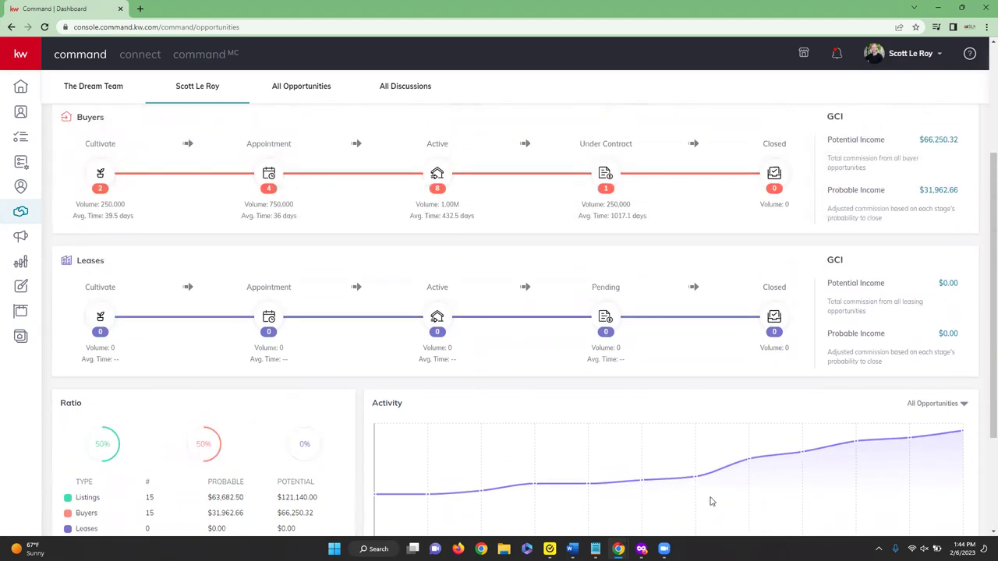
pyautogui.scroll(1, 711, 502)
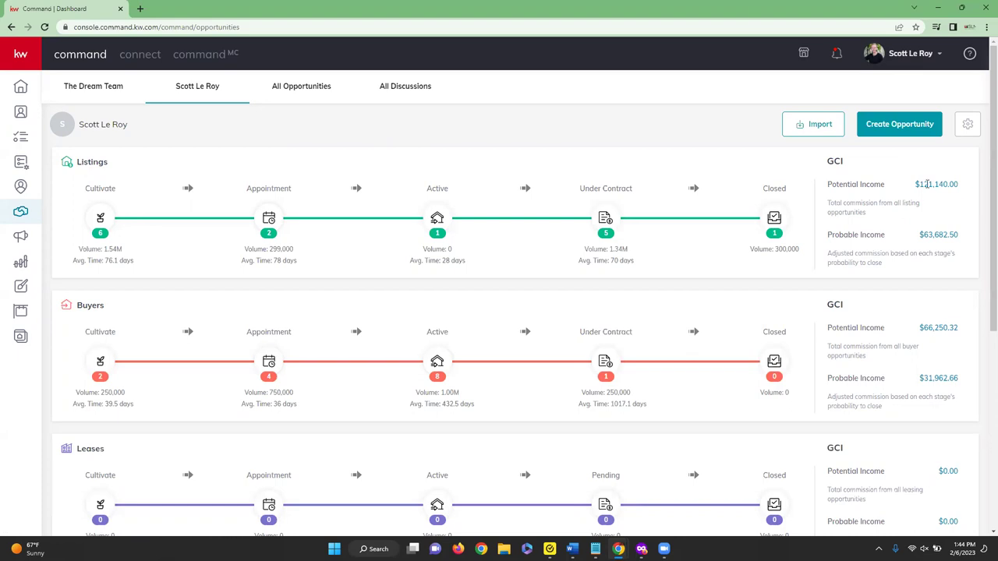
pyautogui.scroll(-1, 932, 244)
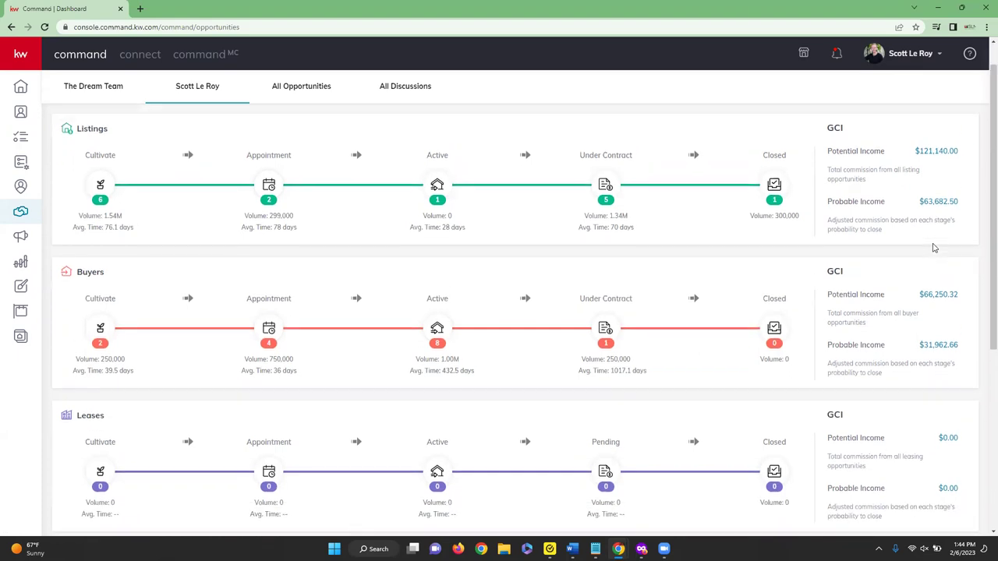
pyautogui.scroll(1, 932, 245)
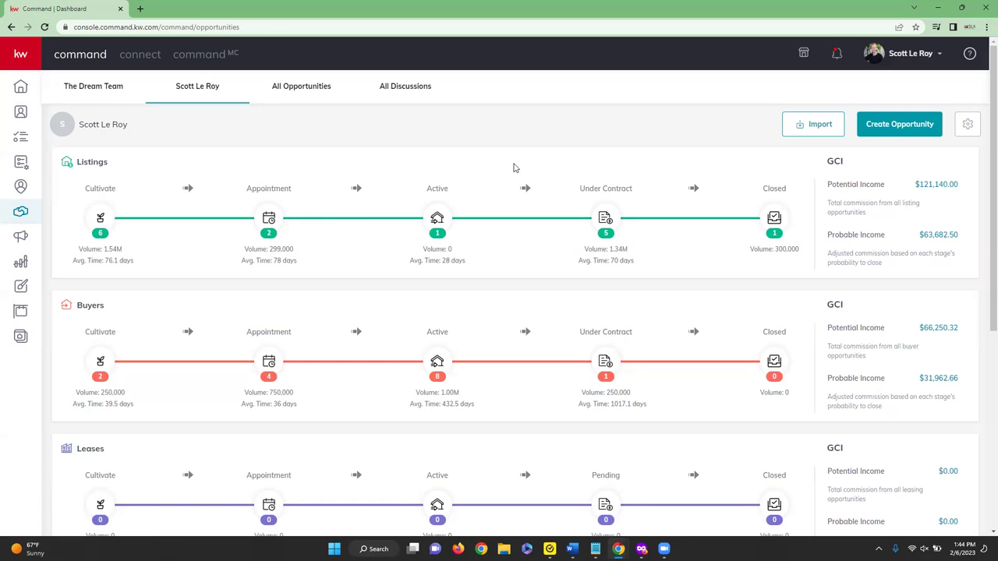
# Review the Command pipelines and dotloop profiles offered for importing loops, and close the import without continuing.
pyautogui.click(810, 127)
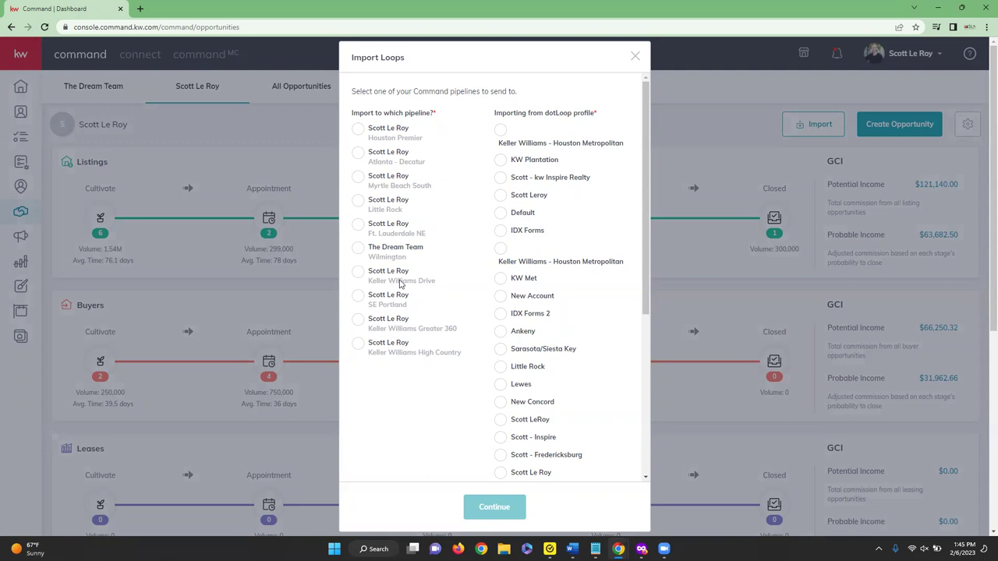
pyautogui.scroll(-10, 401, 287)
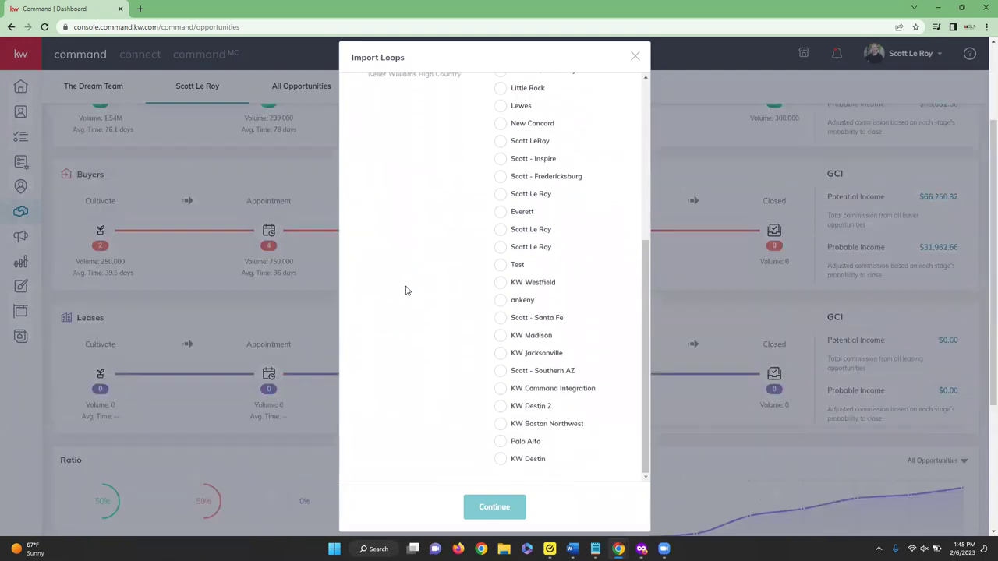
pyautogui.scroll(5, 471, 272)
pyautogui.scroll(3, 325, 302)
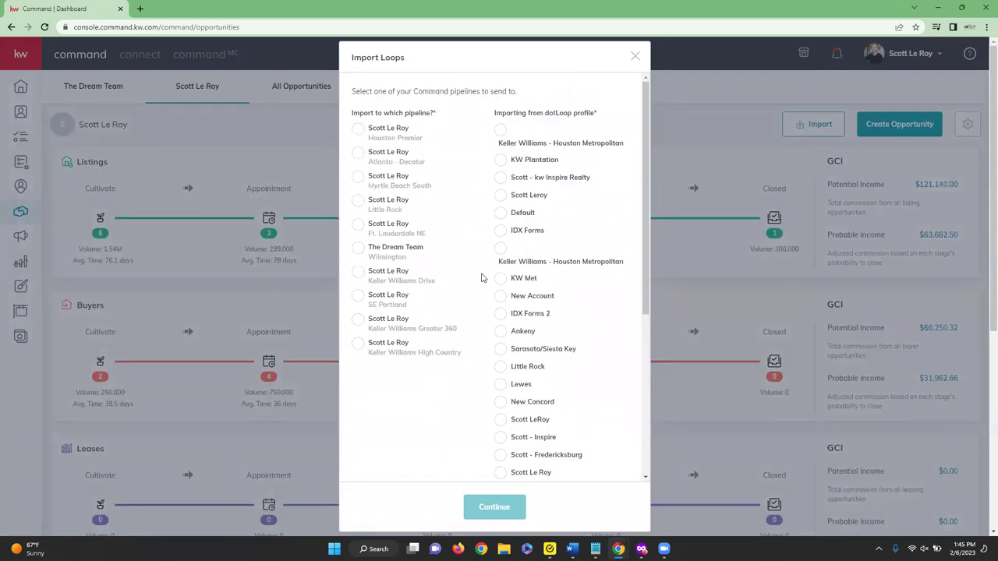
pyautogui.click(635, 57)
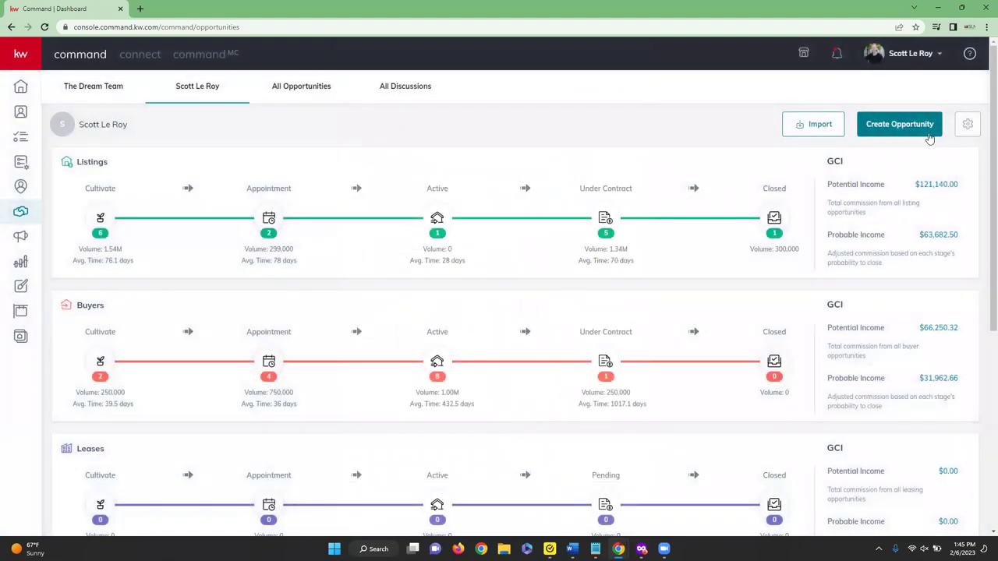
# Review and cancel the Create Opportunity form, and view the opportunity Client Update settings before returning to the pipeline.
pyautogui.click(895, 131)
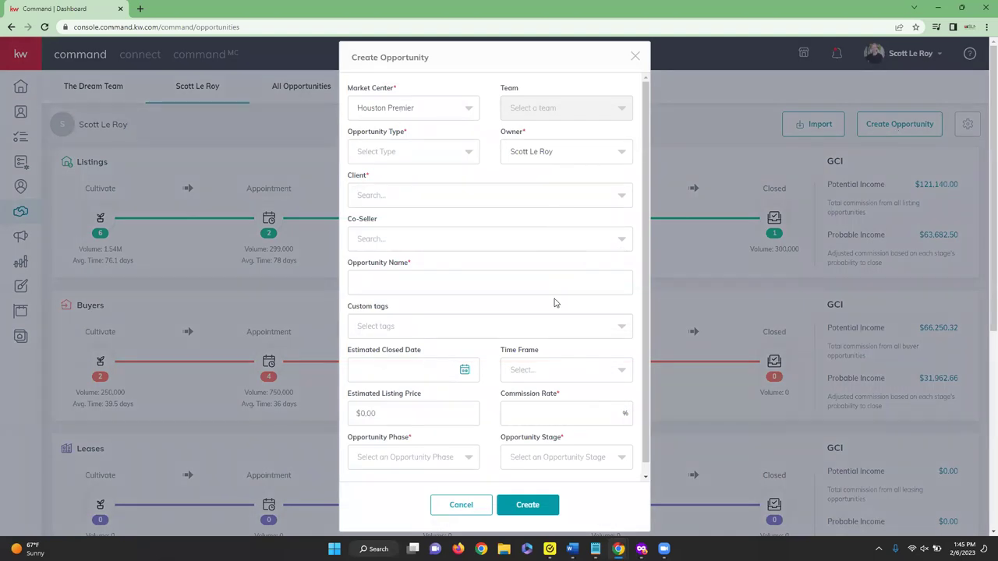
pyautogui.scroll(-1, 554, 302)
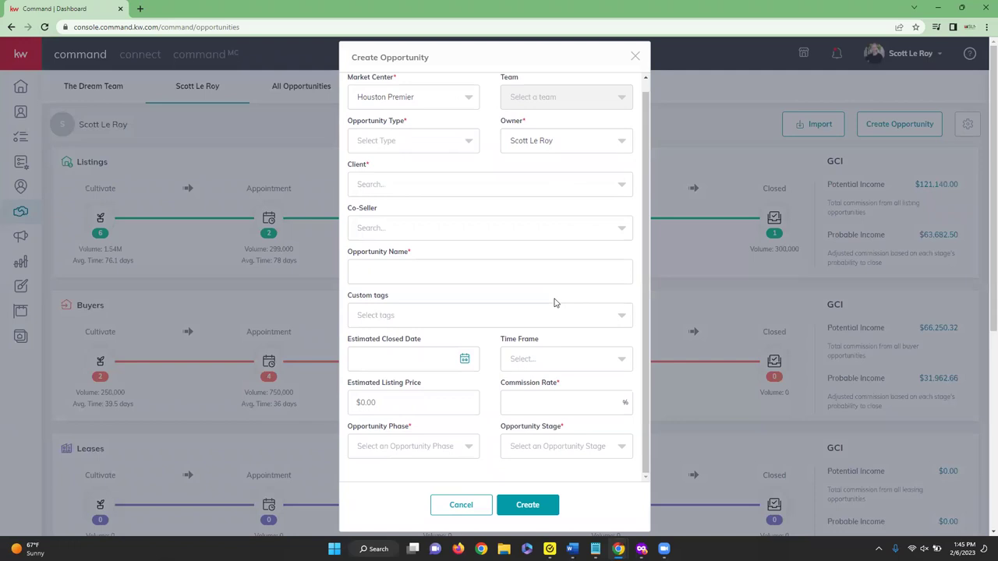
pyautogui.click(458, 505)
pyautogui.click(969, 126)
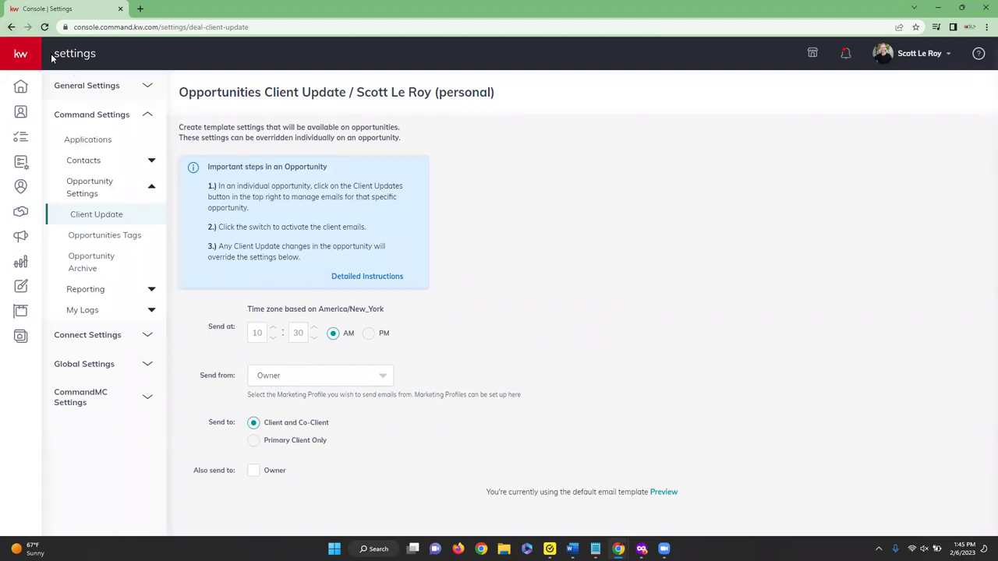
pyautogui.click(10, 28)
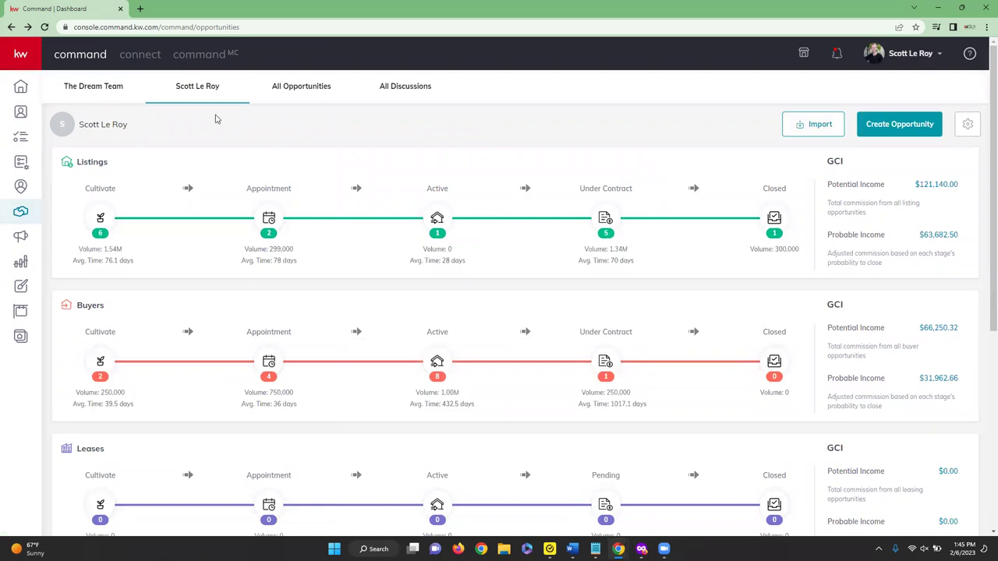
# Open the All Opportunities list and look through its opportunities by type, phase, volume, commission and closed date.
pyautogui.click(301, 89)
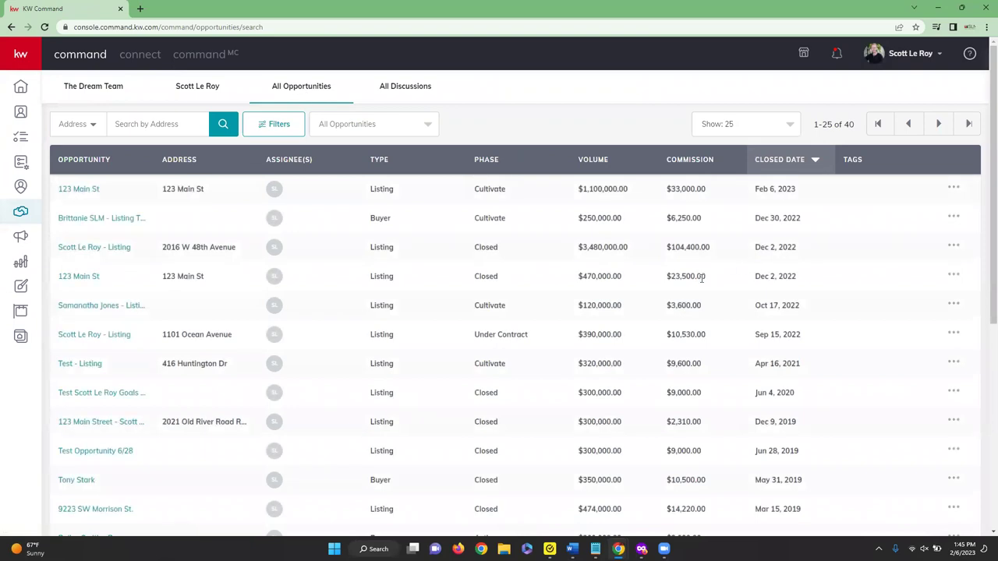
pyautogui.scroll(-3, 729, 259)
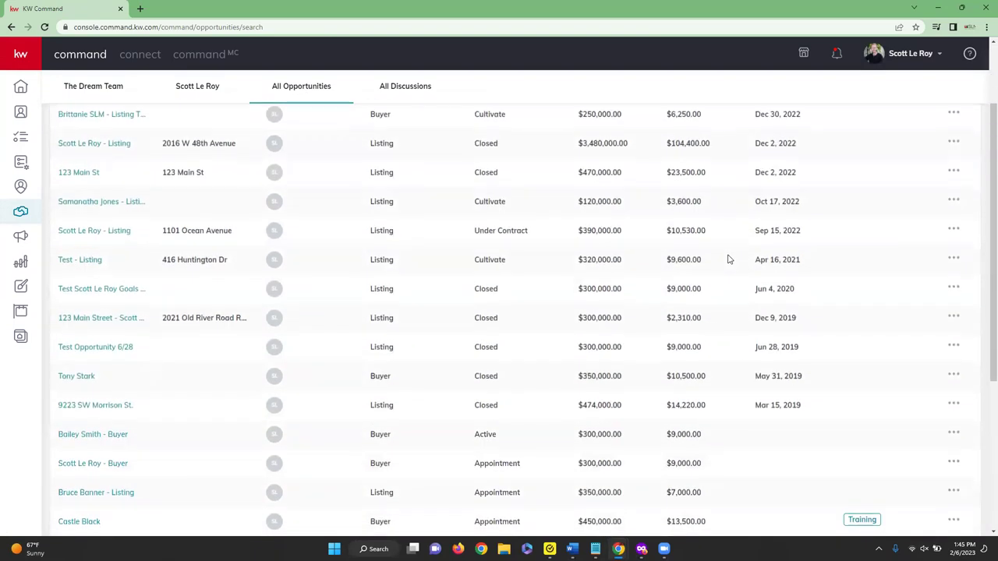
pyautogui.scroll(-5, 729, 259)
pyautogui.scroll(7, 732, 262)
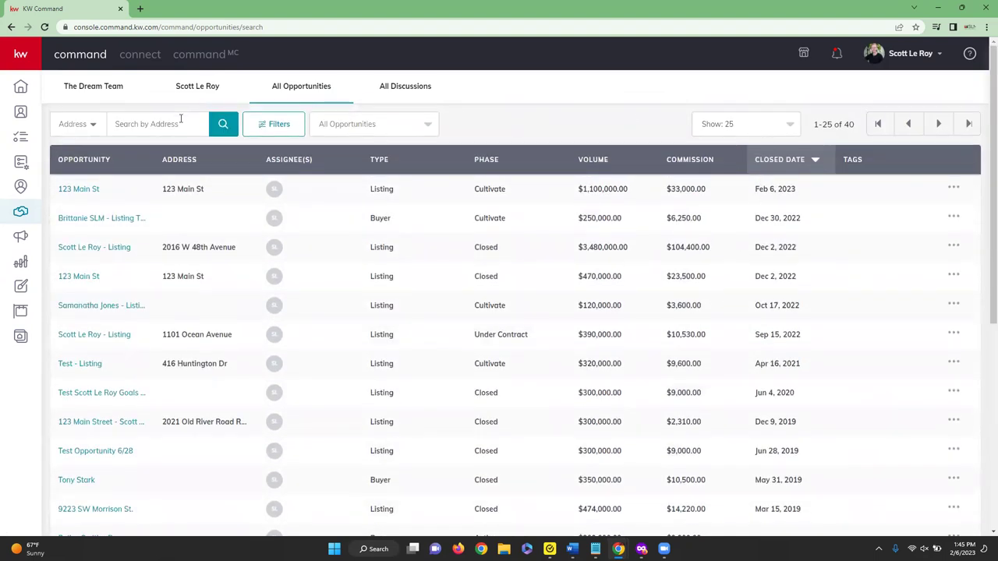
# Review the fields by which opportunities can be searched, keeping the search by Address.
pyautogui.click(94, 128)
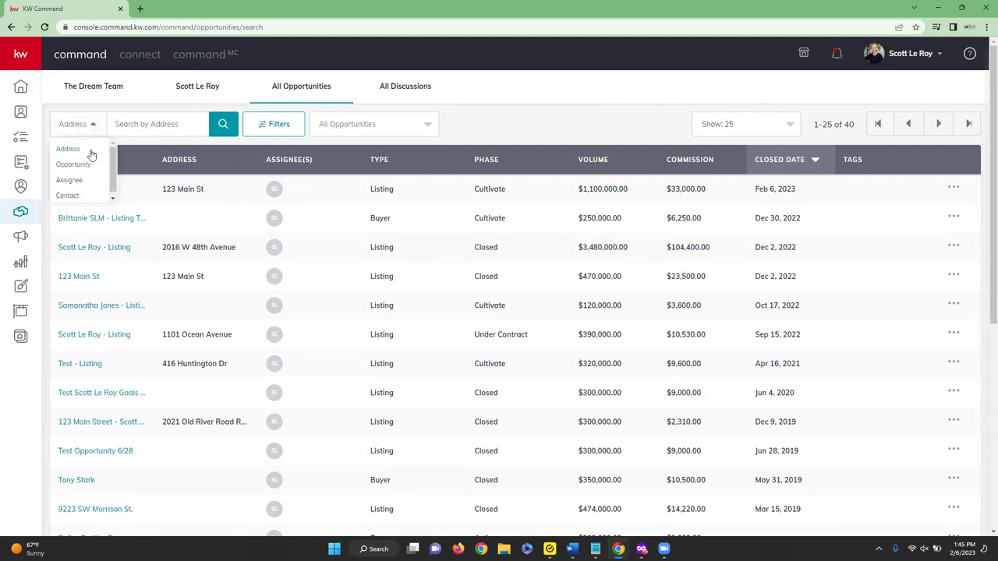
pyautogui.scroll(-1, 92, 193)
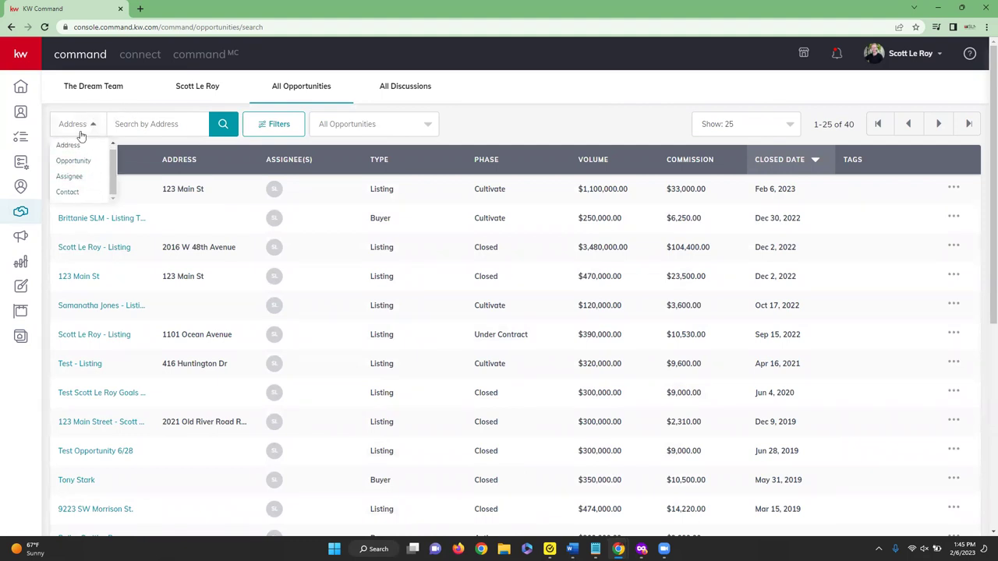
pyautogui.click(222, 138)
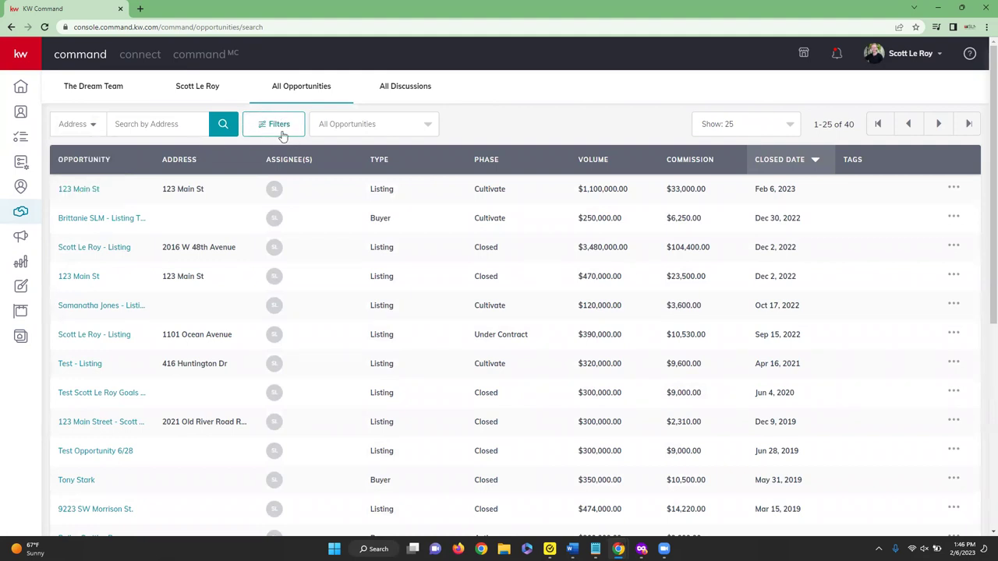
# Check the saved view options for the opportunities list, and set it to show 75 opportunities per page.
pyautogui.click(425, 127)
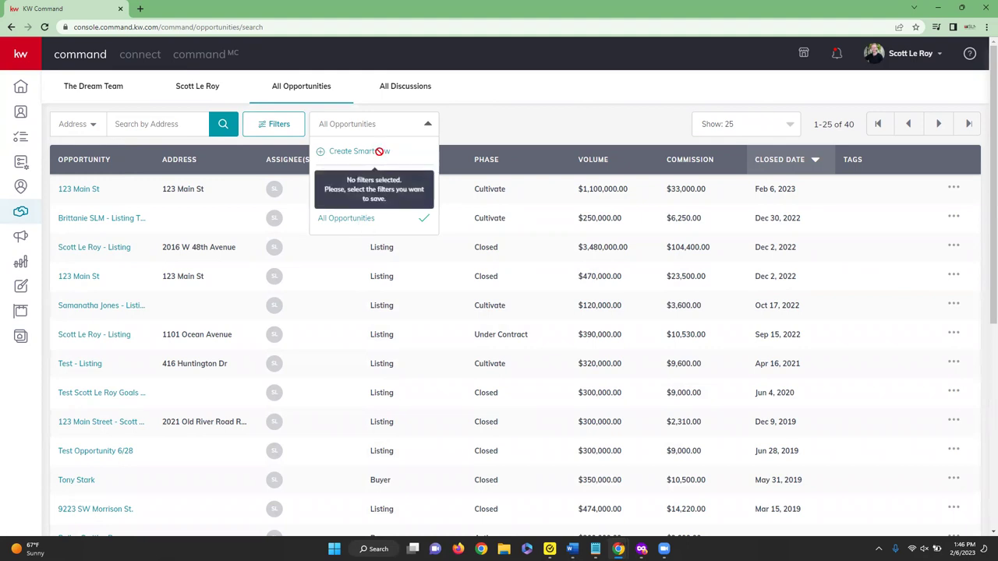
pyautogui.click(488, 123)
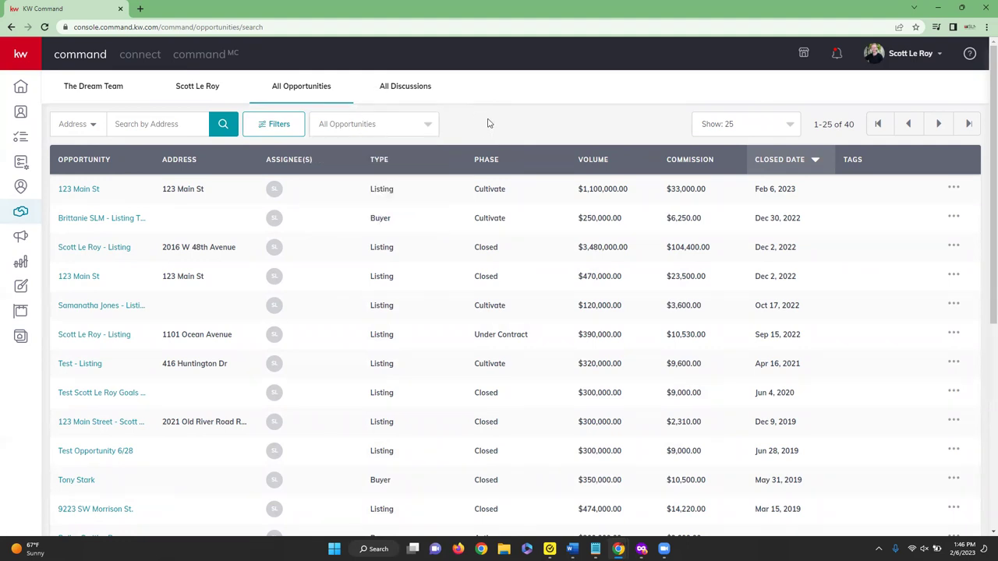
pyautogui.click(791, 127)
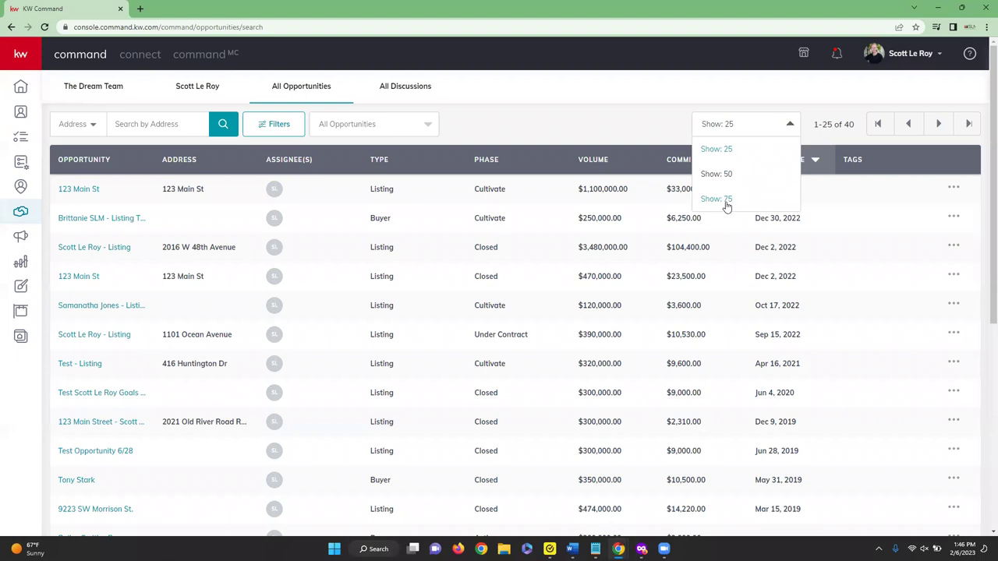
pyautogui.click(725, 204)
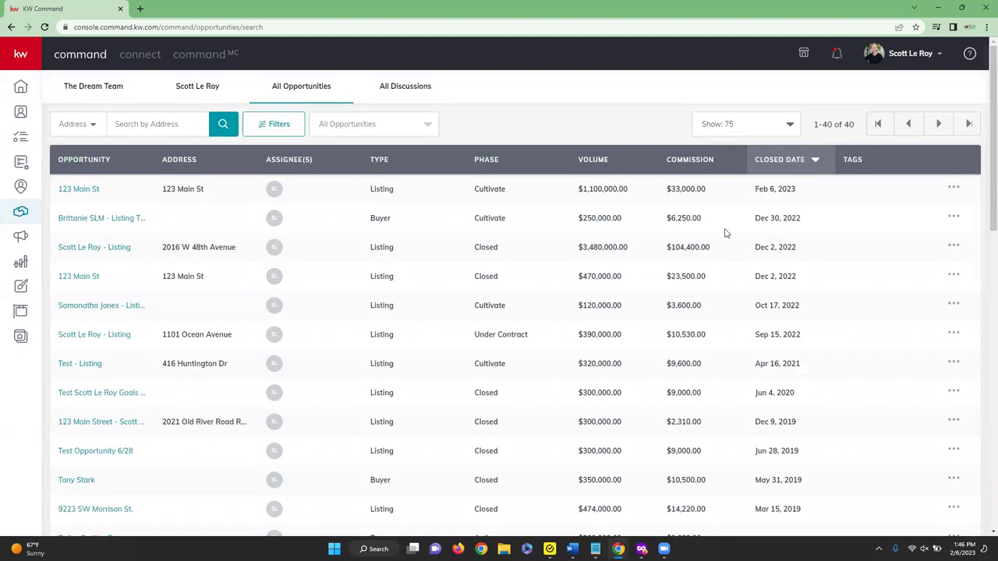
pyautogui.scroll(-9, 725, 234)
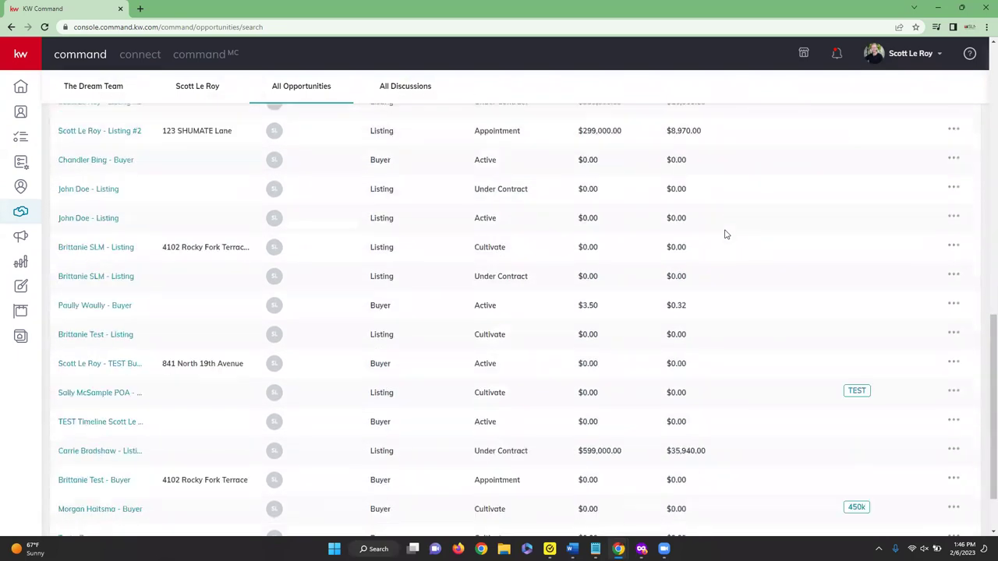
pyautogui.scroll(10, 725, 234)
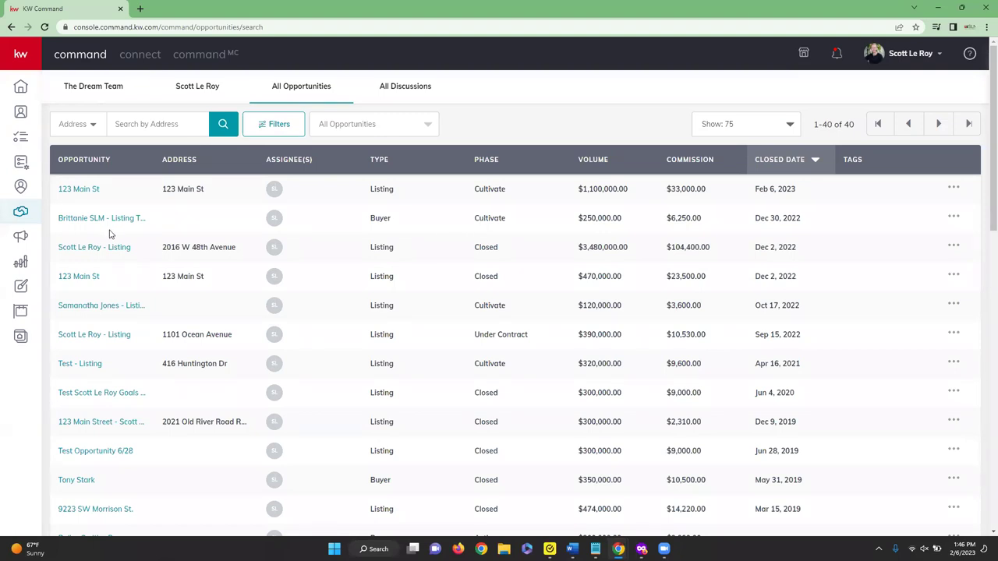
# Open the Campaigns dashboard and review the accounts connected for social posts.
pyautogui.click(21, 238)
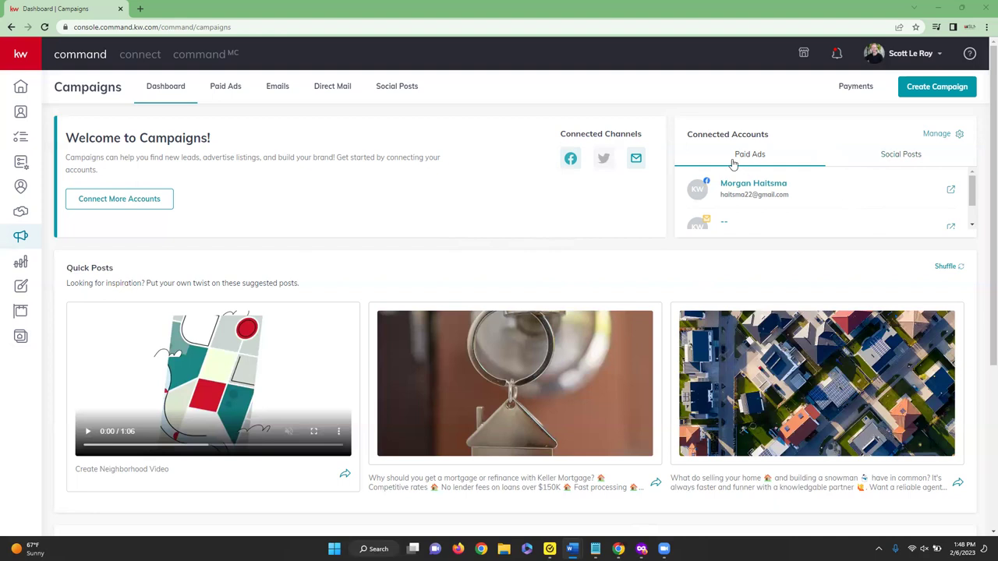
pyautogui.click(911, 162)
pyautogui.scroll(-1, 850, 173)
pyautogui.scroll(1, 769, 156)
pyautogui.moveTo(972, 187)
pyautogui.mouseDown()
pyautogui.moveTo(973, 225)
pyautogui.moveTo(972, 187)
pyautogui.mouseUp()
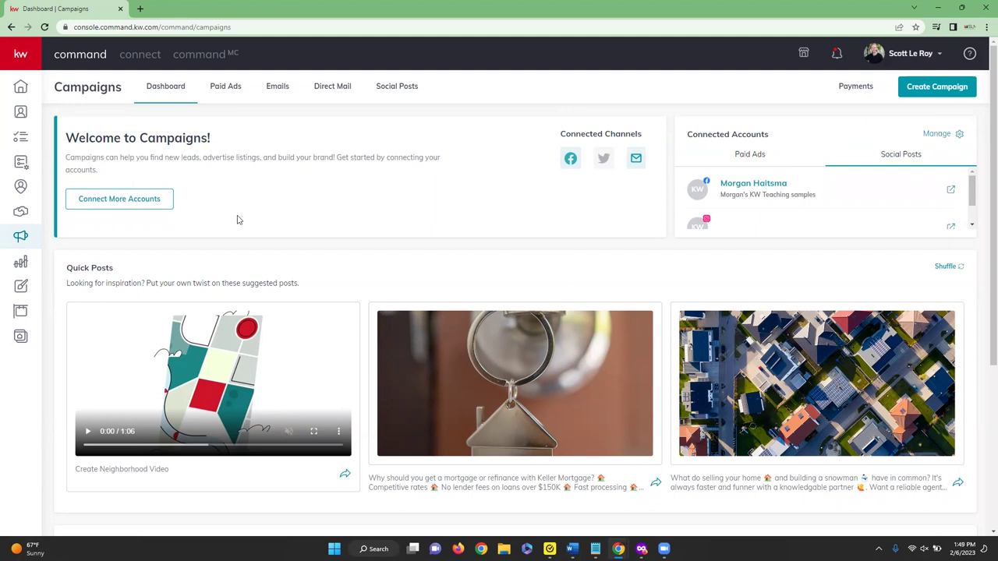
# Look through the Quick Posts suggestions and the Tips and Training section of the Campaigns dashboard.
pyautogui.scroll(-3, 238, 220)
pyautogui.scroll(1, 92, 162)
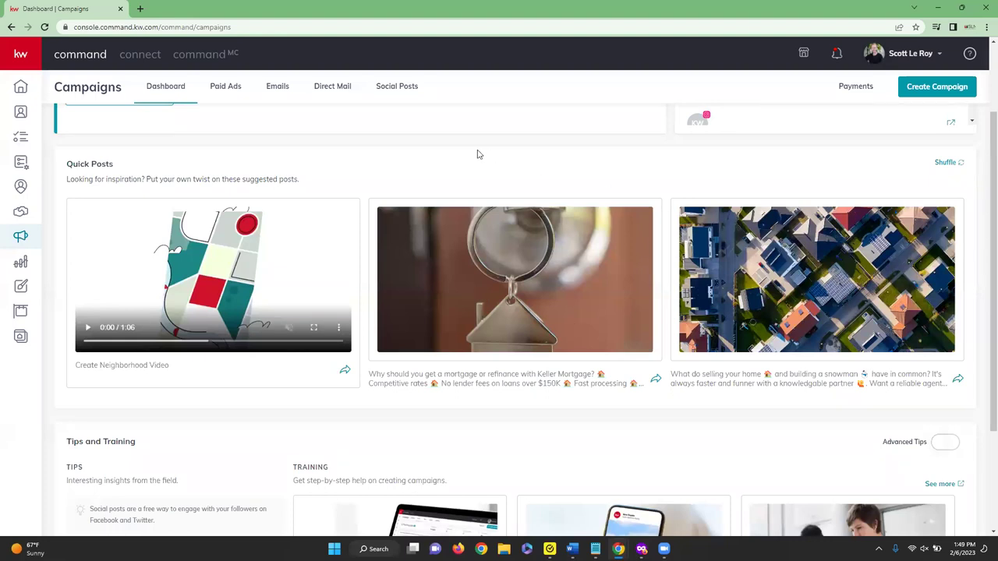
pyautogui.scroll(-2, 416, 163)
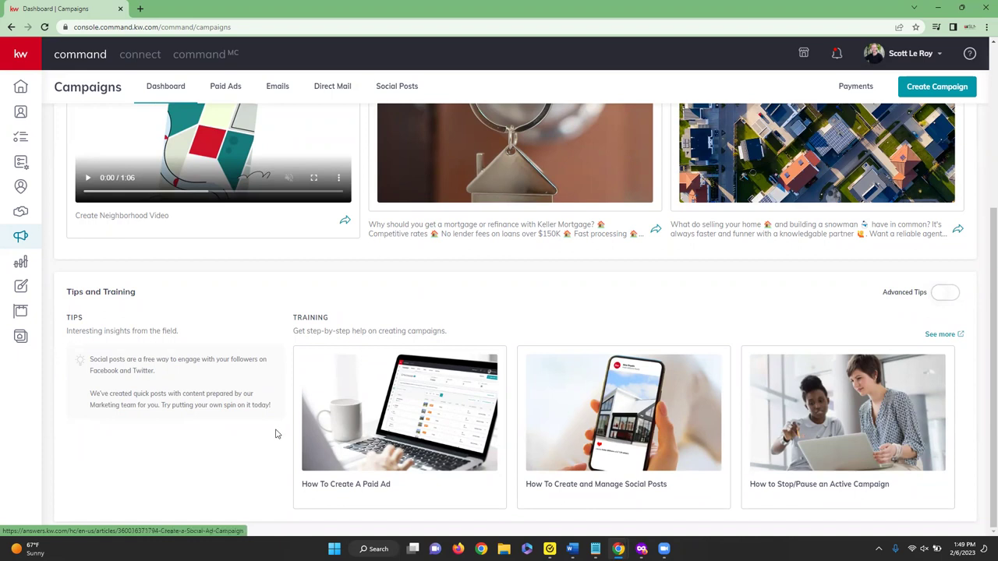
pyautogui.scroll(3, 275, 435)
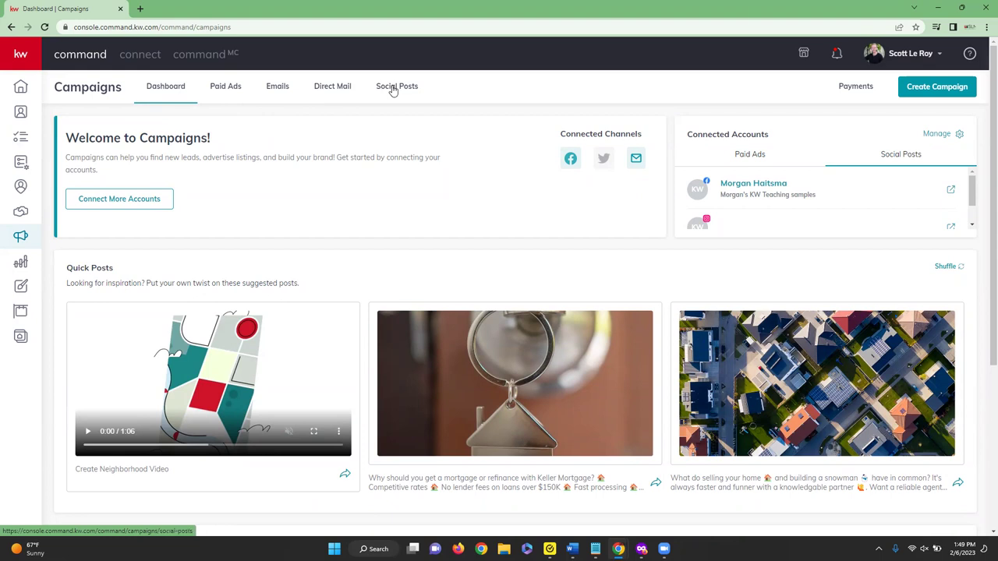
# Review the Paid Ads campaigns and the actions available for the first Just Listed 123 Main st draft.
pyautogui.click(230, 90)
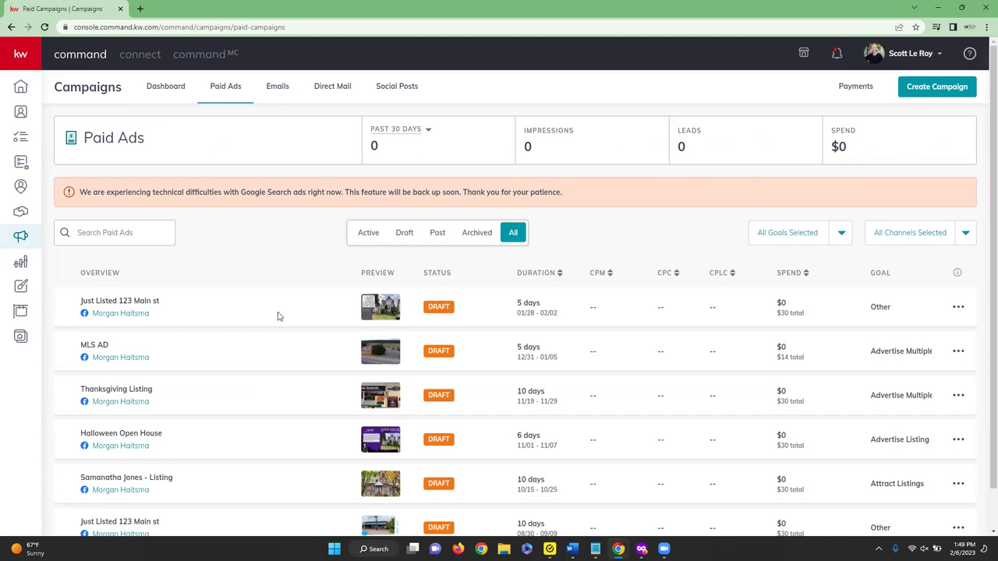
pyautogui.scroll(-1, 273, 314)
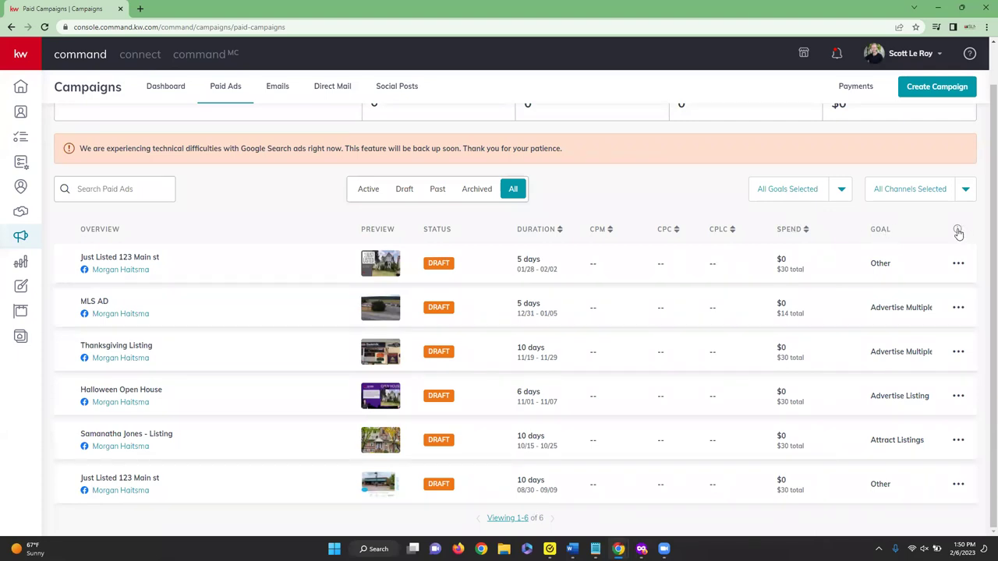
pyautogui.click(958, 263)
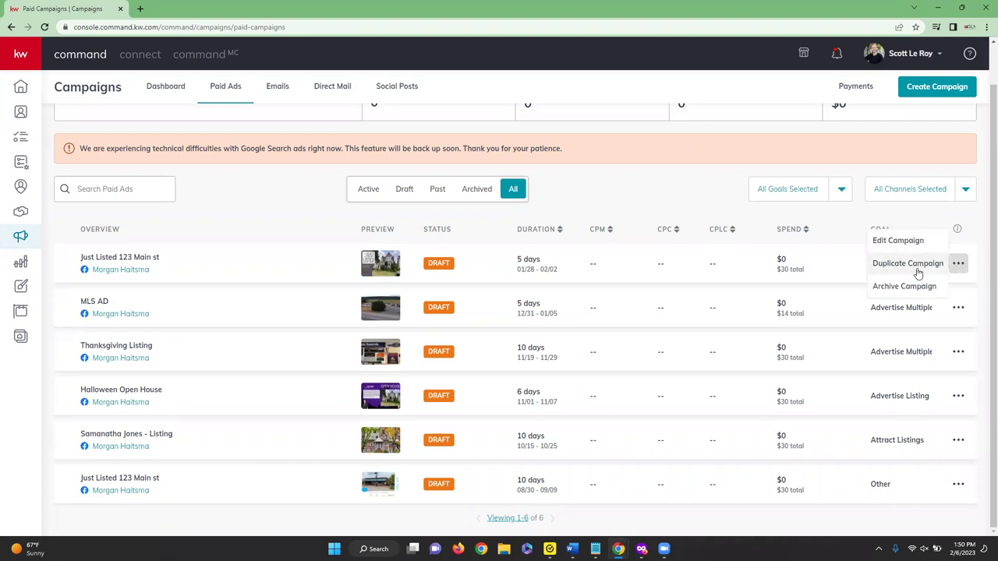
pyautogui.click(698, 212)
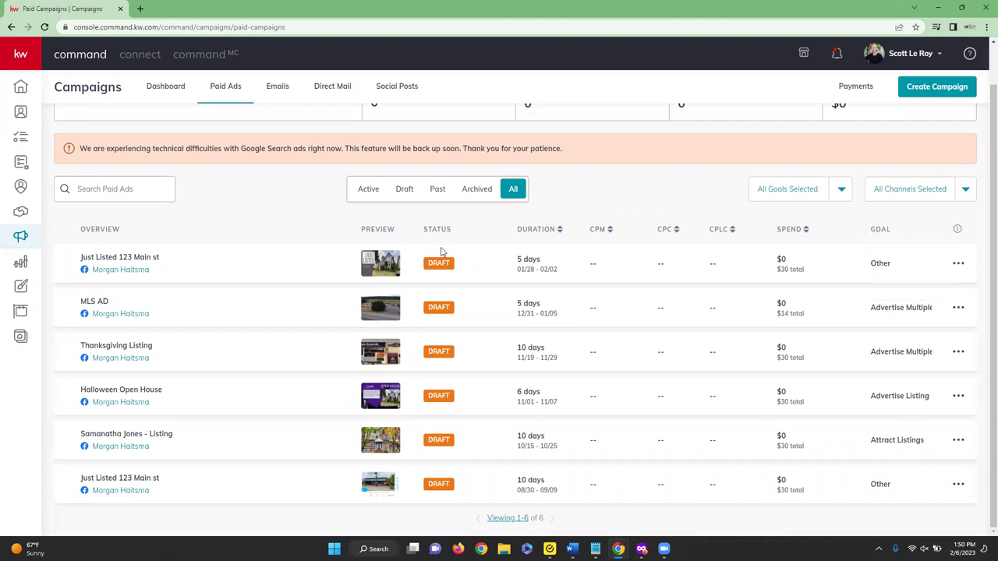
pyautogui.scroll(1, 382, 263)
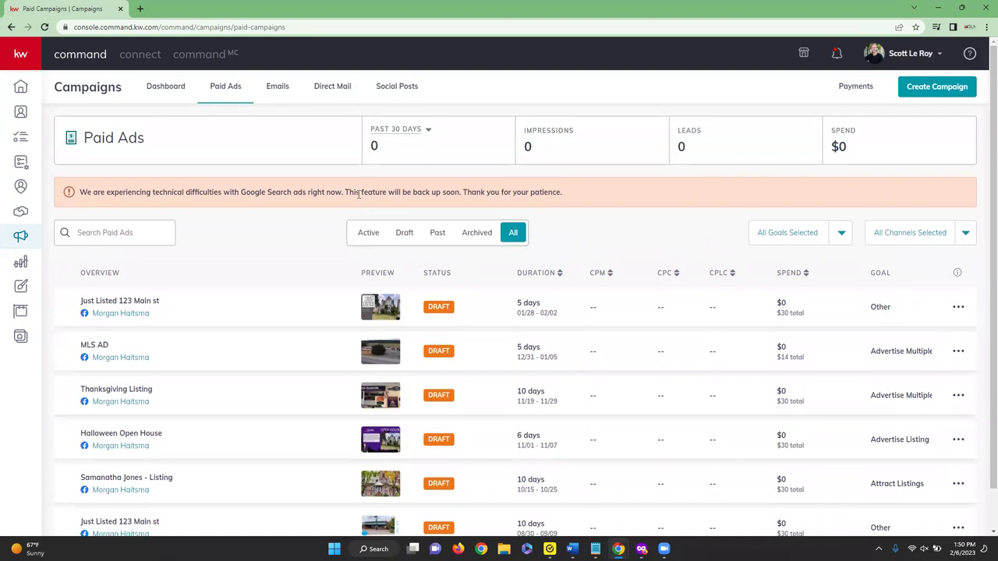
# Open the email campaigns and look through their status, date, sends, opens, clicks and goals.
pyautogui.click(278, 87)
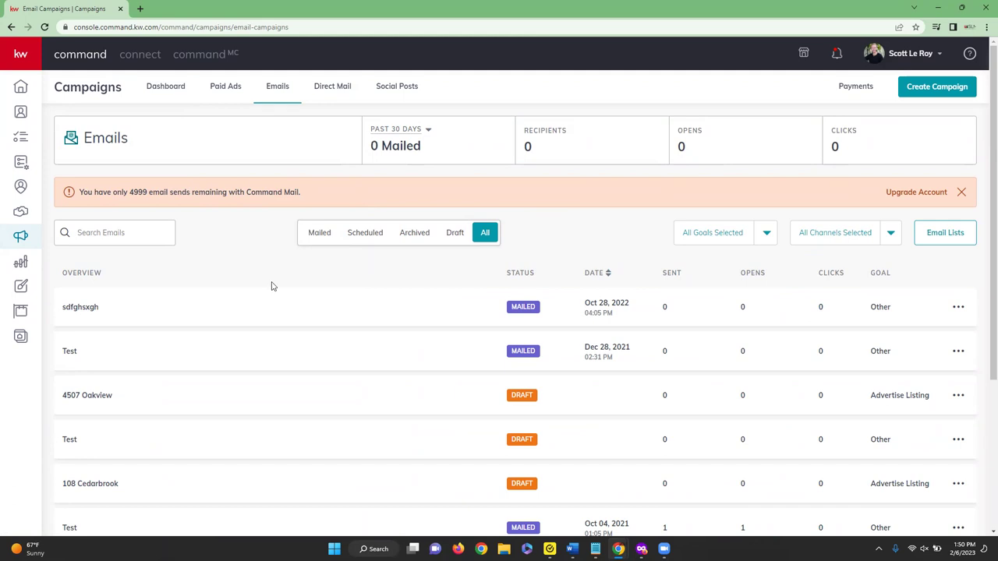
pyautogui.scroll(-2, 272, 285)
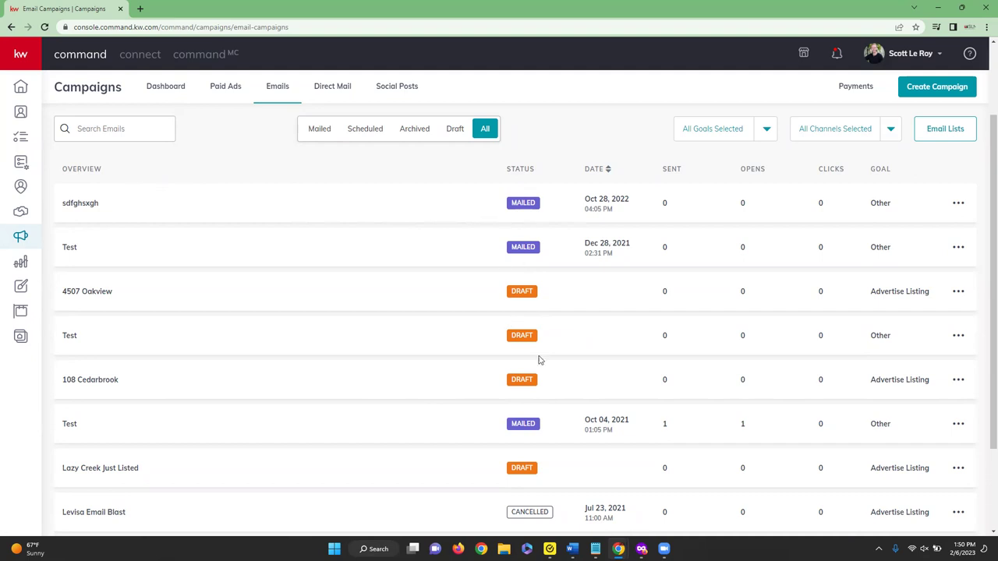
pyautogui.scroll(-2, 540, 360)
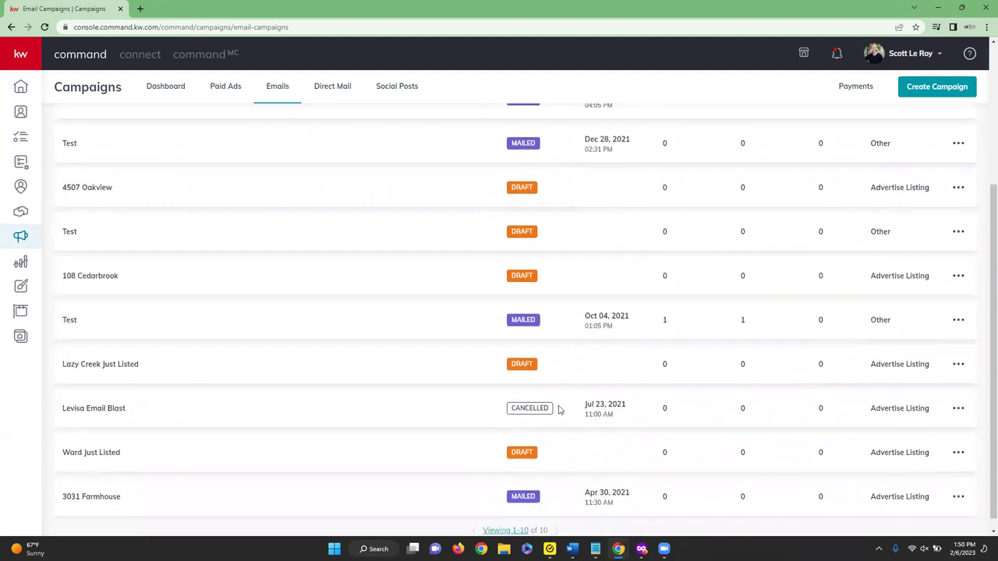
pyautogui.scroll(4, 558, 410)
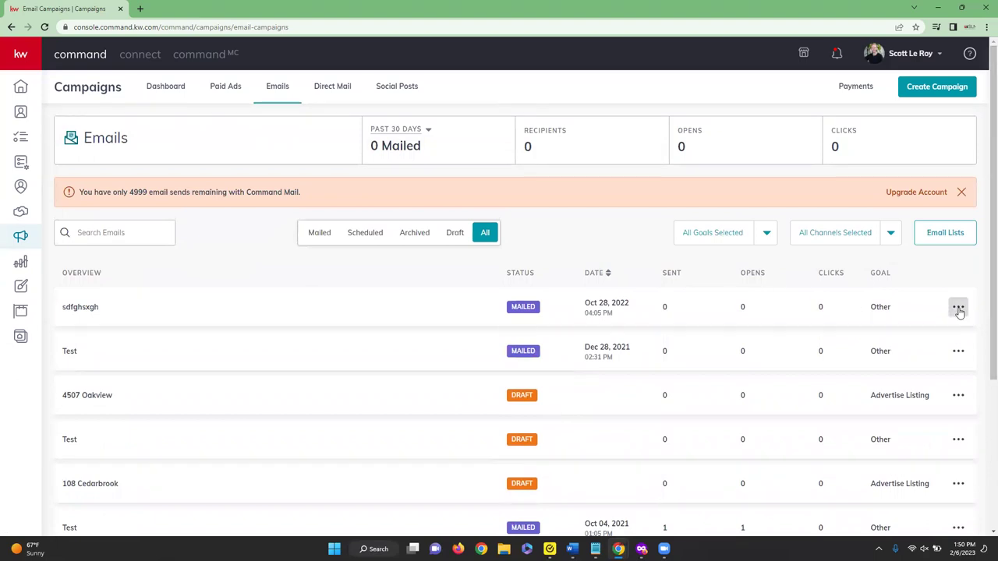
# Review the Direct Mail campaigns, filtering them first by Mailed and then by Draft.
pyautogui.click(340, 93)
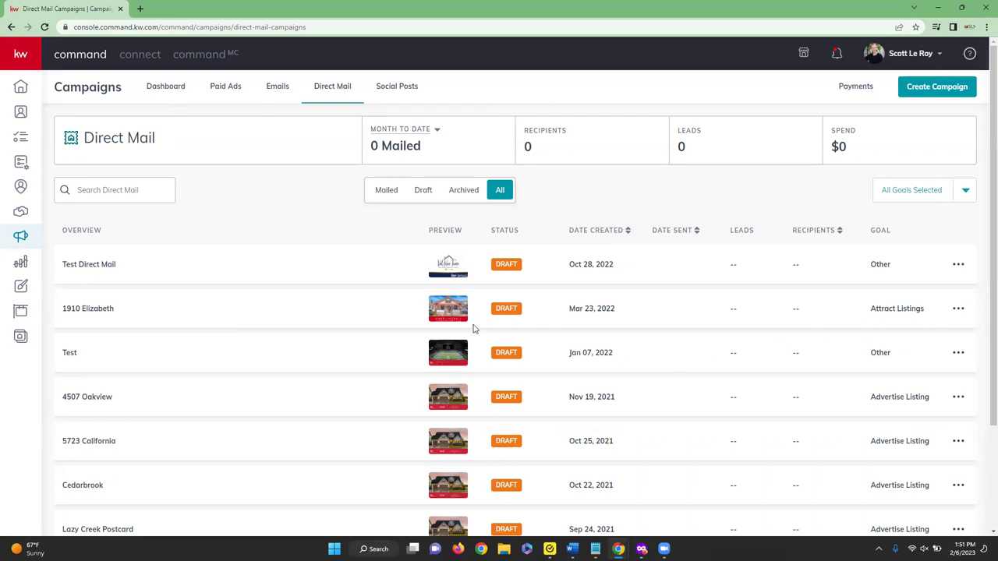
pyautogui.scroll(-2, 507, 319)
pyautogui.scroll(2, 512, 336)
pyautogui.click(384, 192)
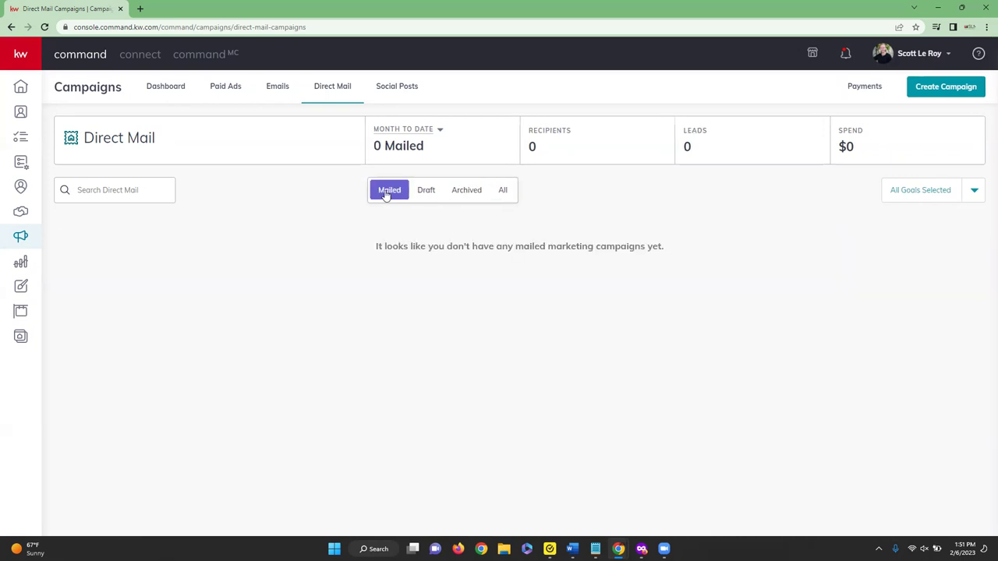
pyautogui.click(428, 194)
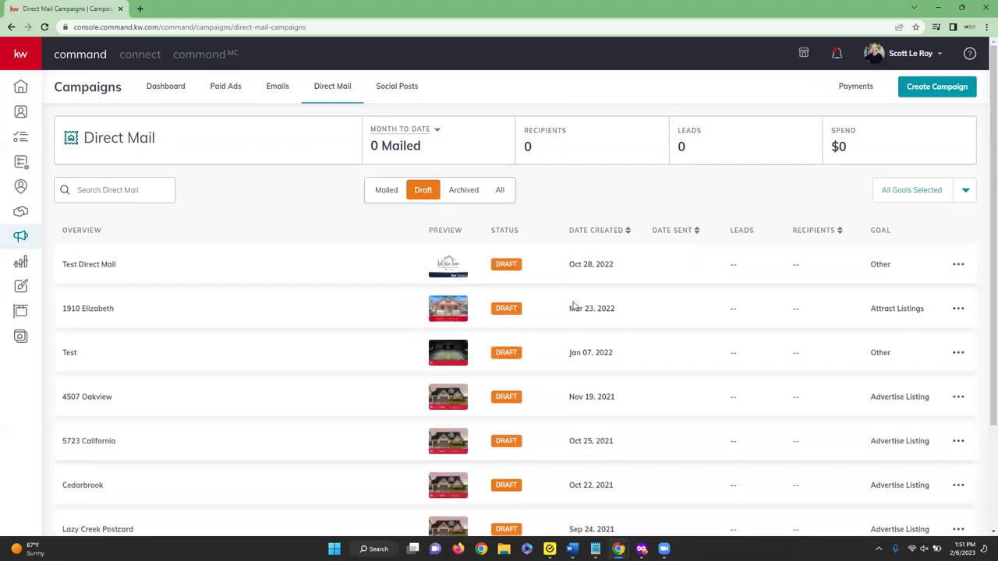
pyautogui.scroll(-2, 579, 336)
pyautogui.scroll(2, 579, 336)
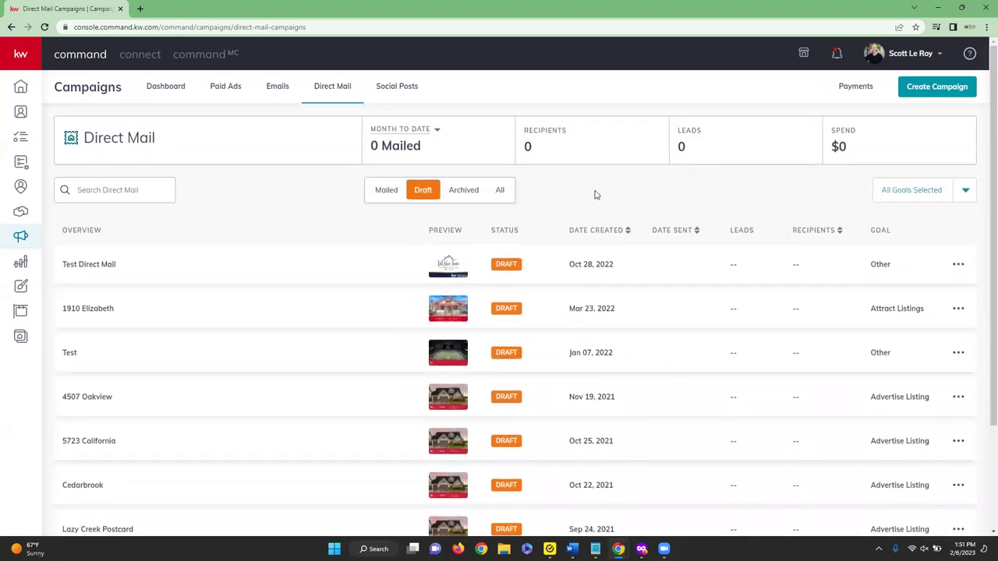
# Open the Social Posts calendar, set it to Month view, and look through the scheduled posts and Quick Posts.
pyautogui.click(386, 87)
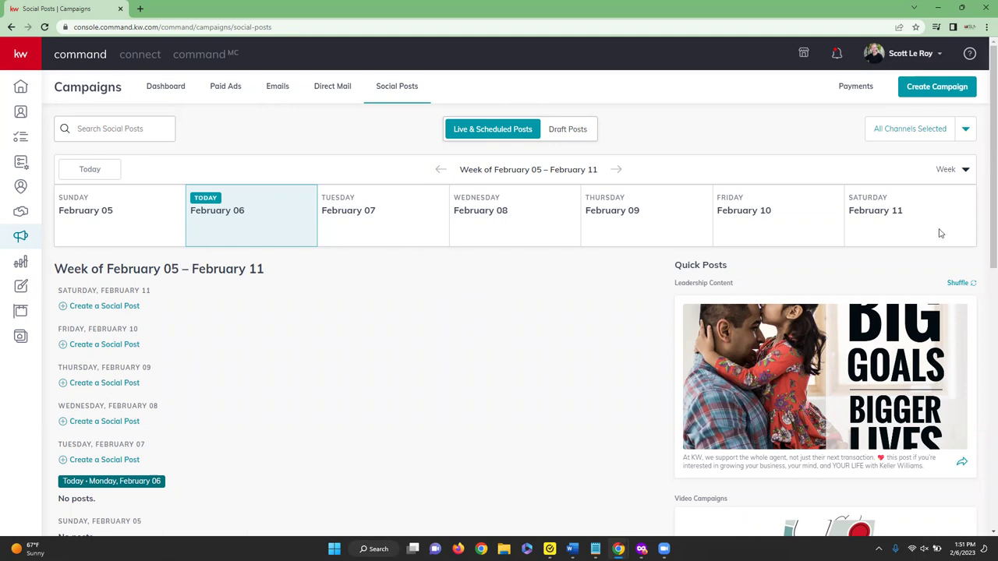
pyautogui.click(964, 172)
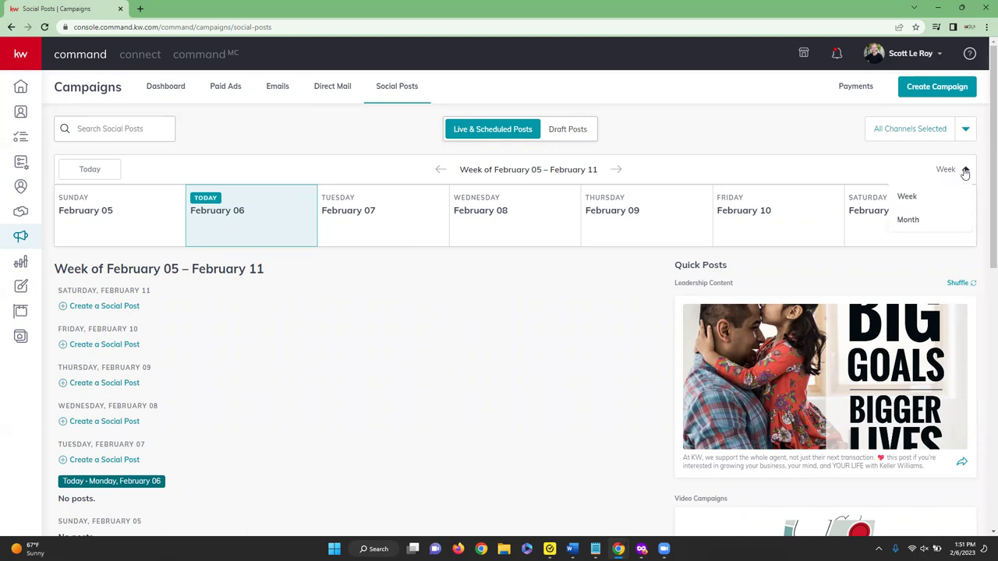
pyautogui.click(909, 220)
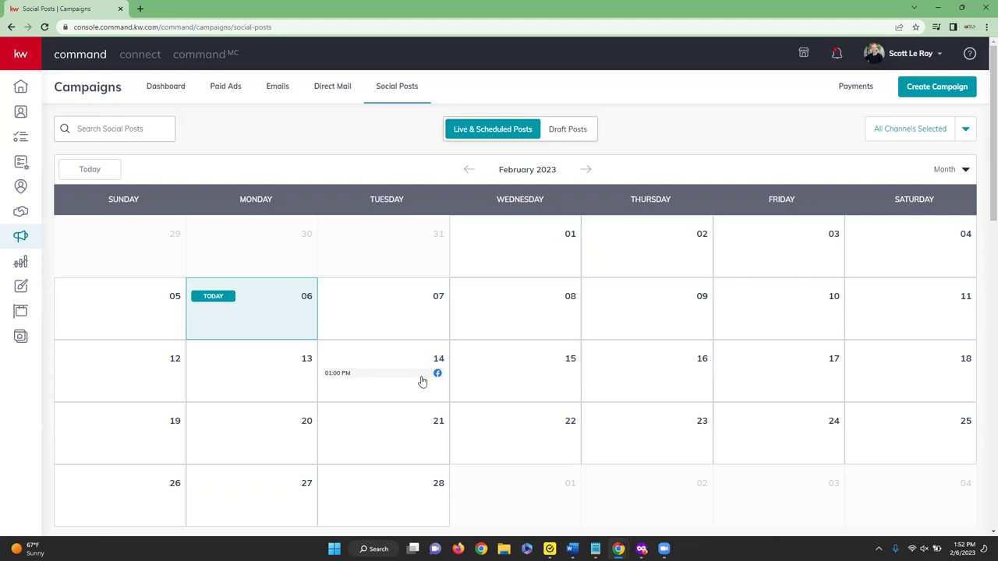
pyautogui.scroll(-3, 422, 382)
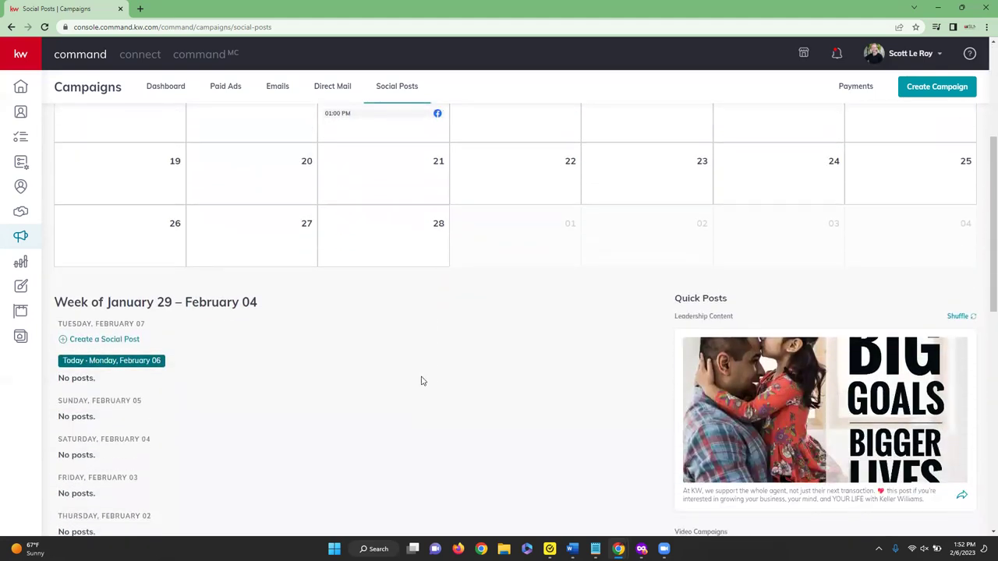
pyautogui.scroll(-5, 422, 382)
pyautogui.scroll(4, 422, 381)
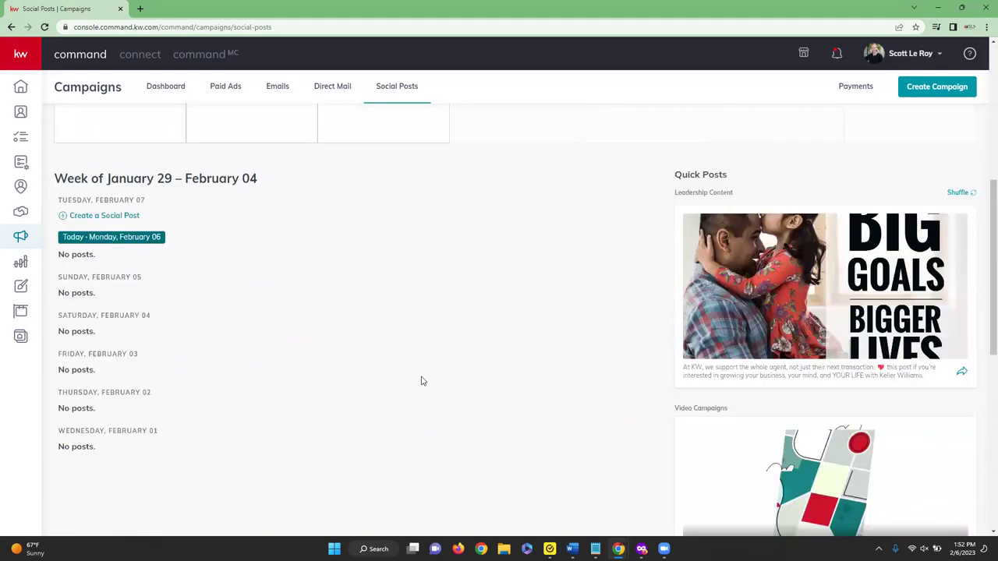
pyautogui.scroll(5, 421, 382)
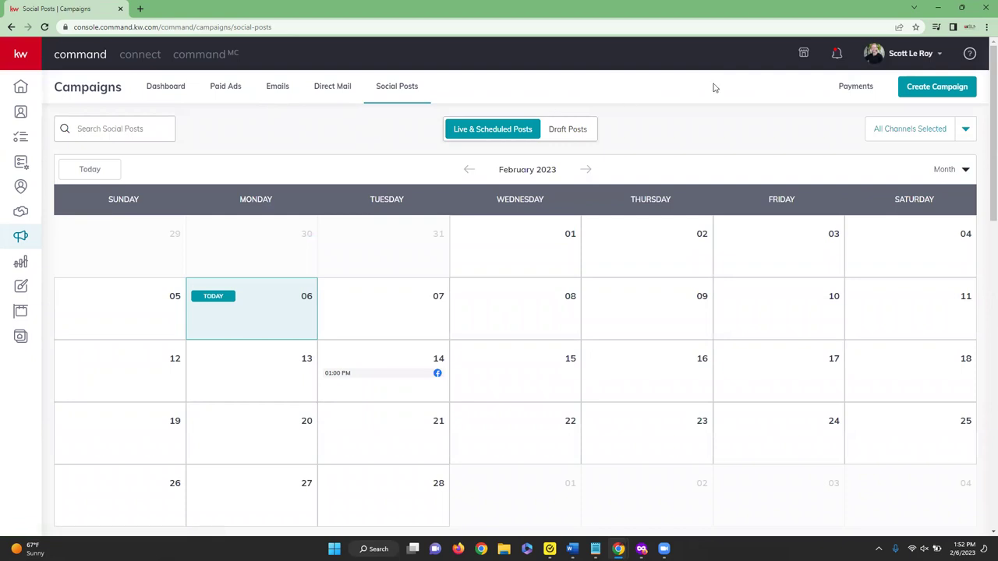
# Start a new Social Post campaign and review its content, compliance and scheduling options.
pyautogui.click(933, 91)
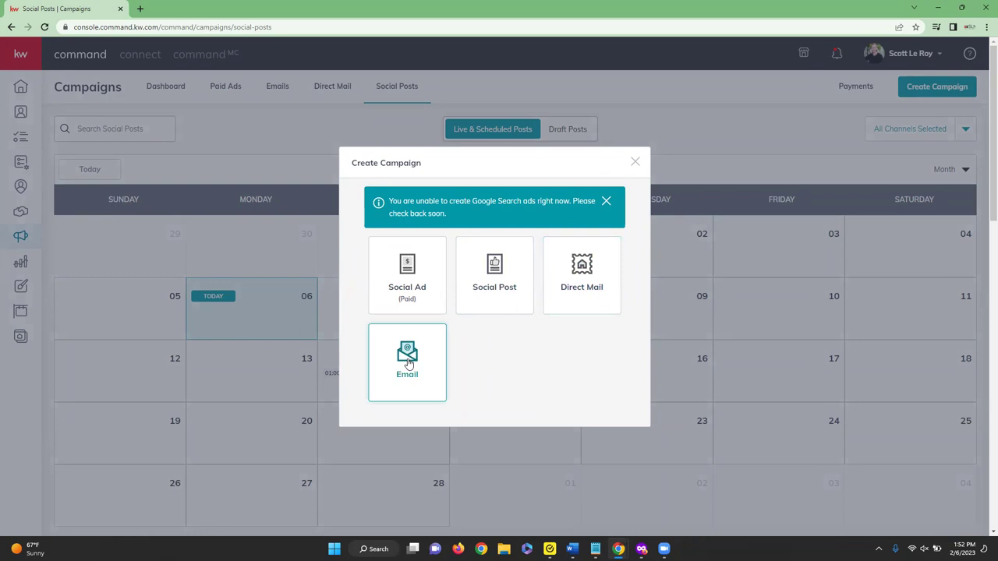
pyautogui.click(485, 297)
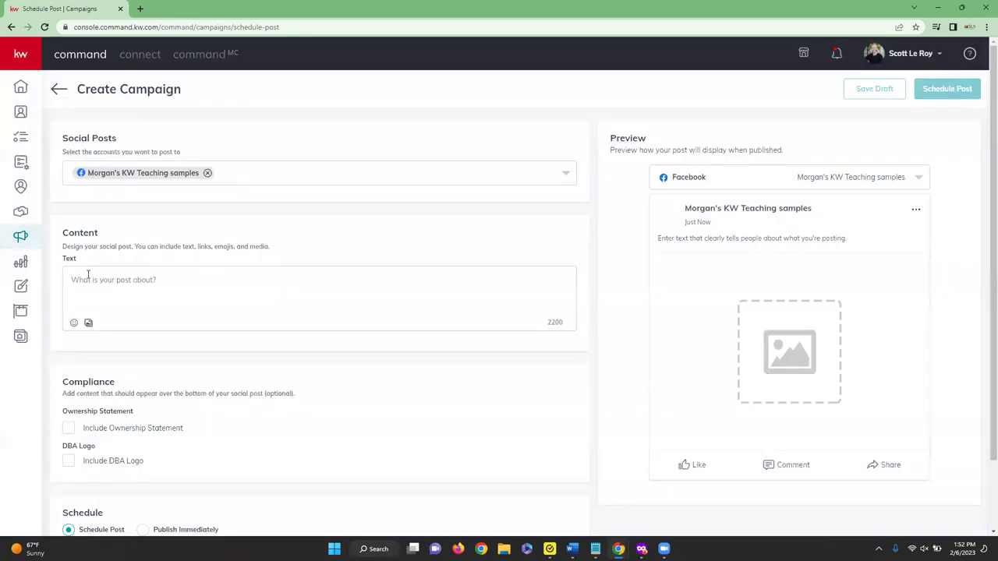
pyautogui.click(88, 274)
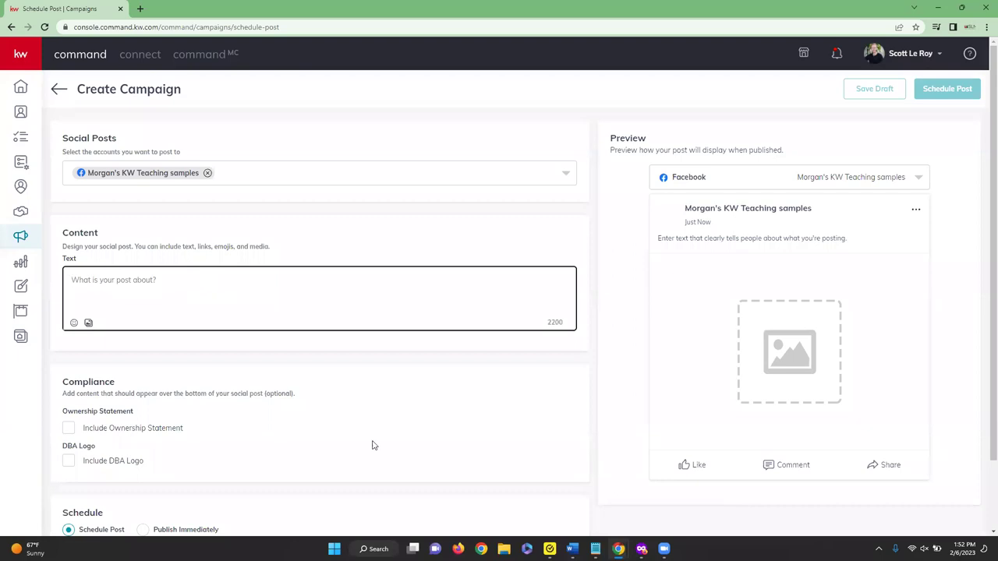
pyautogui.scroll(-1, 372, 445)
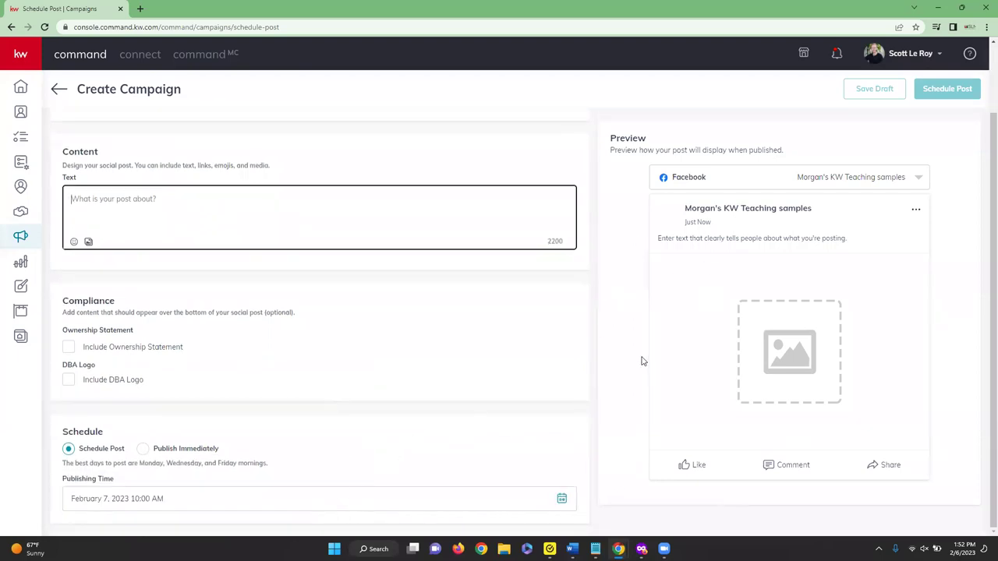
pyautogui.scroll(1, 628, 366)
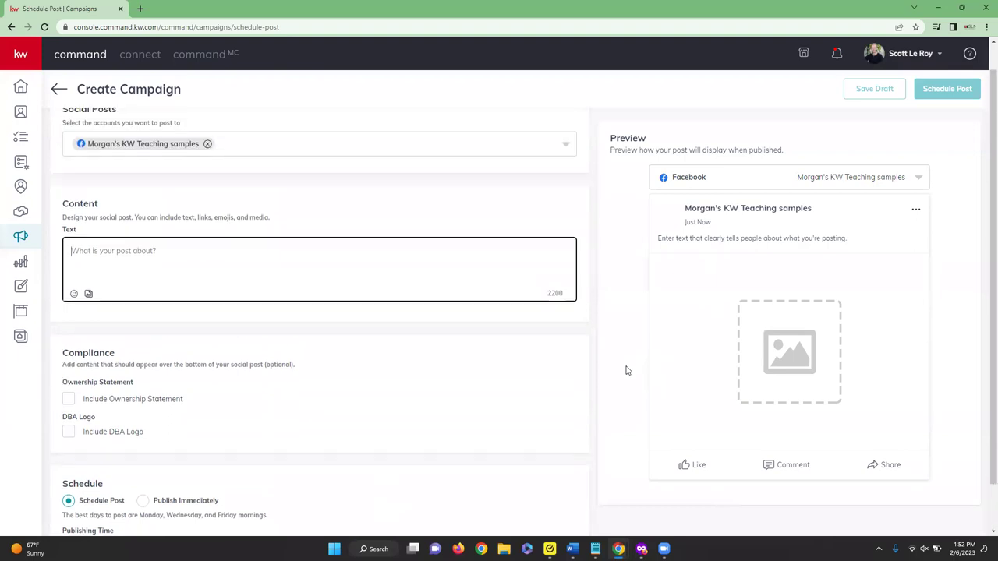
# Leave the new social post without saving it and review the Campaigns payment information and ad spend metrics by channel.
pyautogui.click(57, 92)
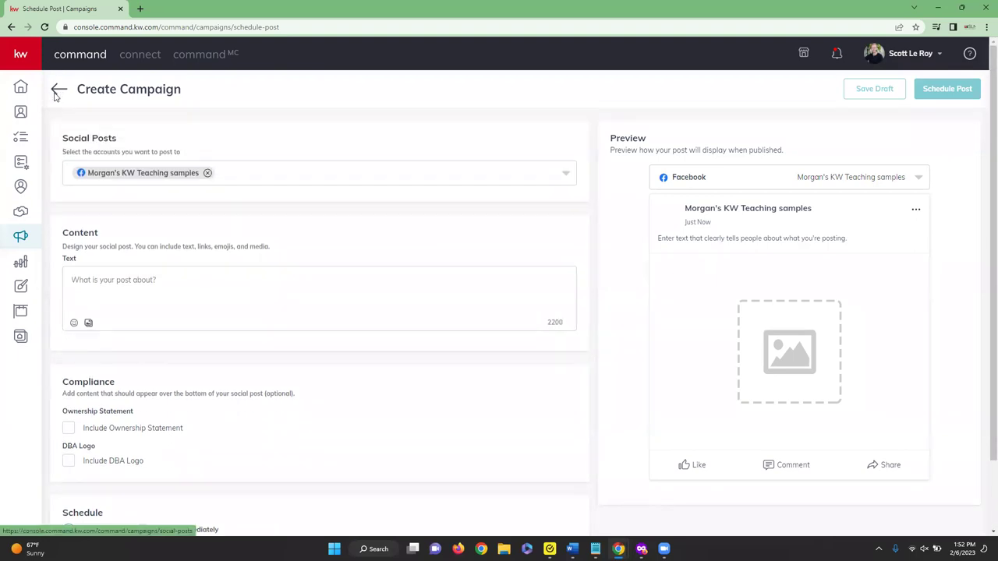
pyautogui.click(460, 328)
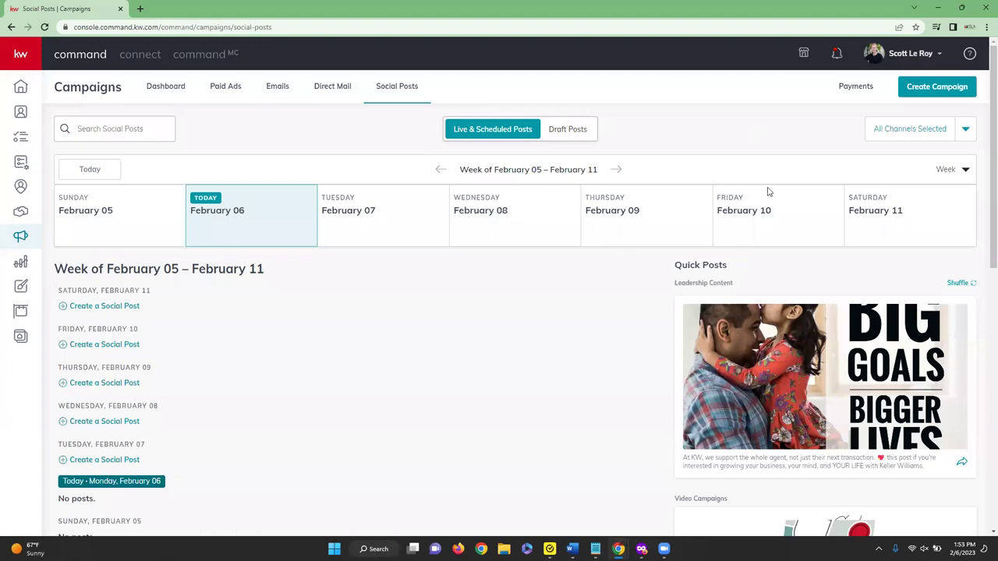
pyautogui.click(856, 92)
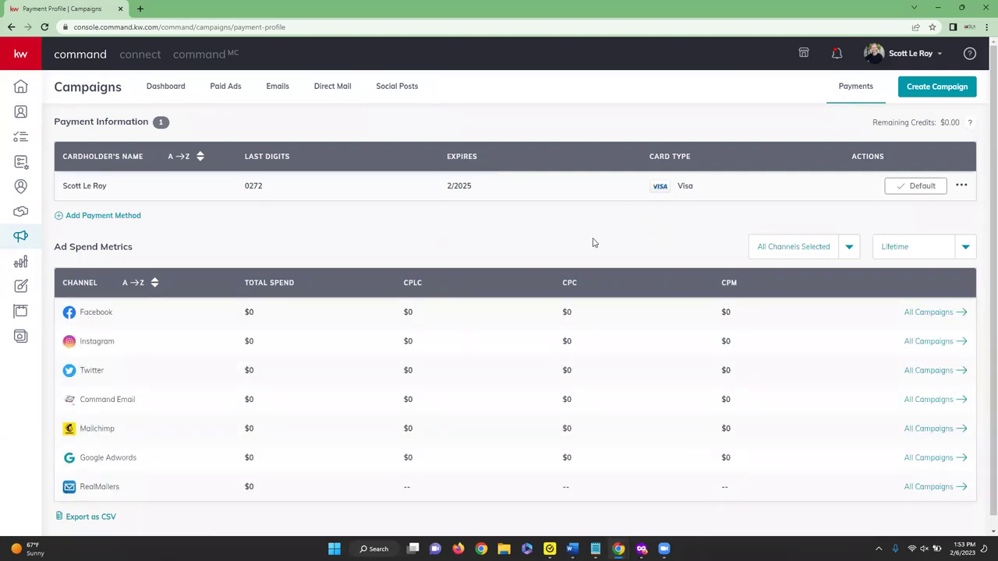
pyautogui.scroll(-1, 593, 244)
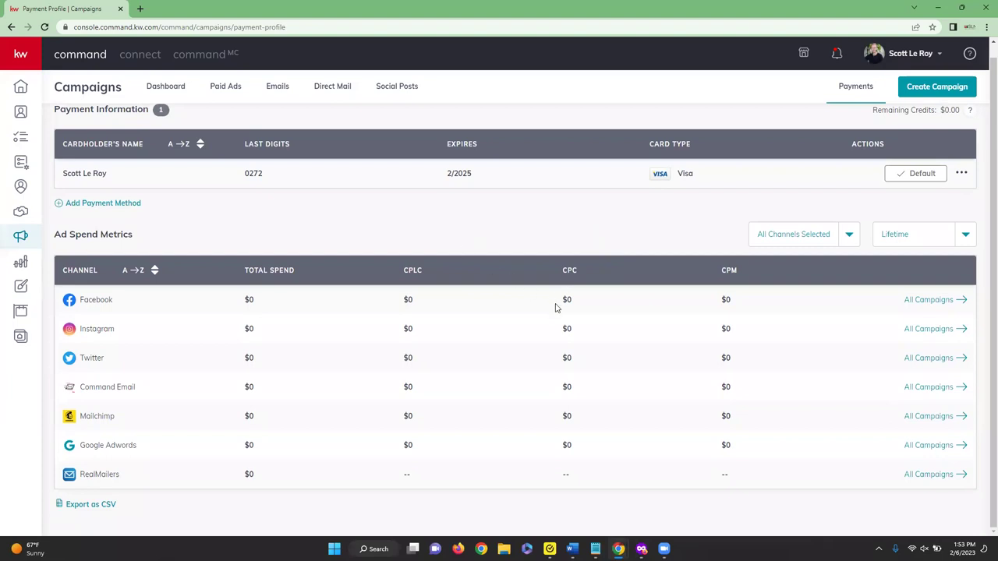
pyautogui.scroll(1, 556, 310)
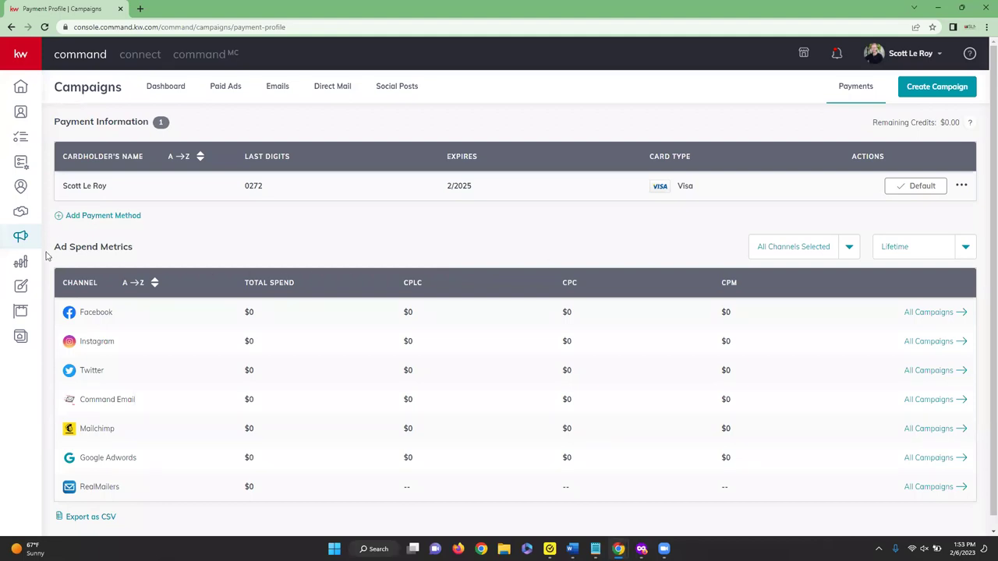
# Open the reports dashboard and review the Database Overview and the Database Health breakdown.
pyautogui.click(20, 266)
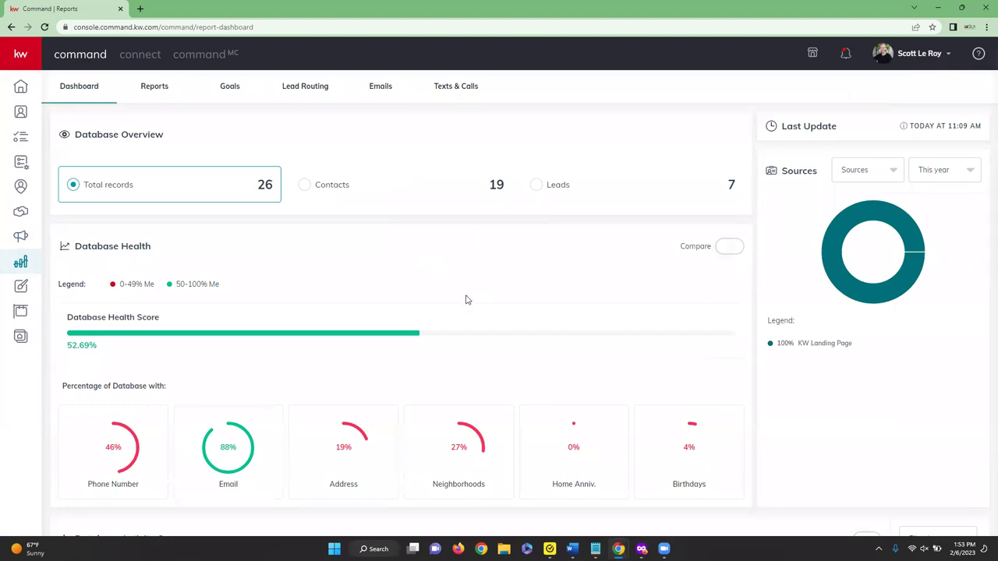
pyautogui.scroll(-1, 413, 310)
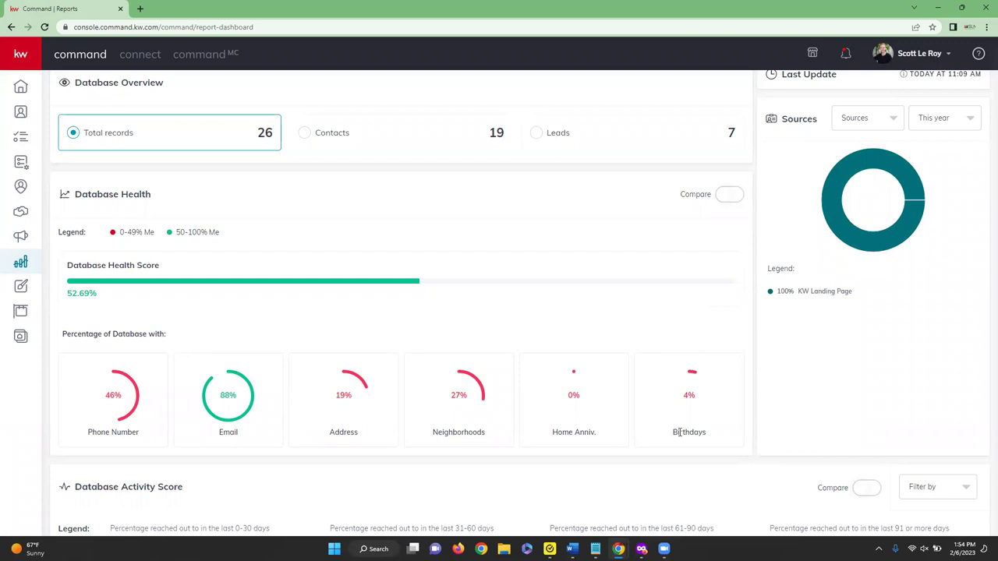
pyautogui.scroll(1, 679, 432)
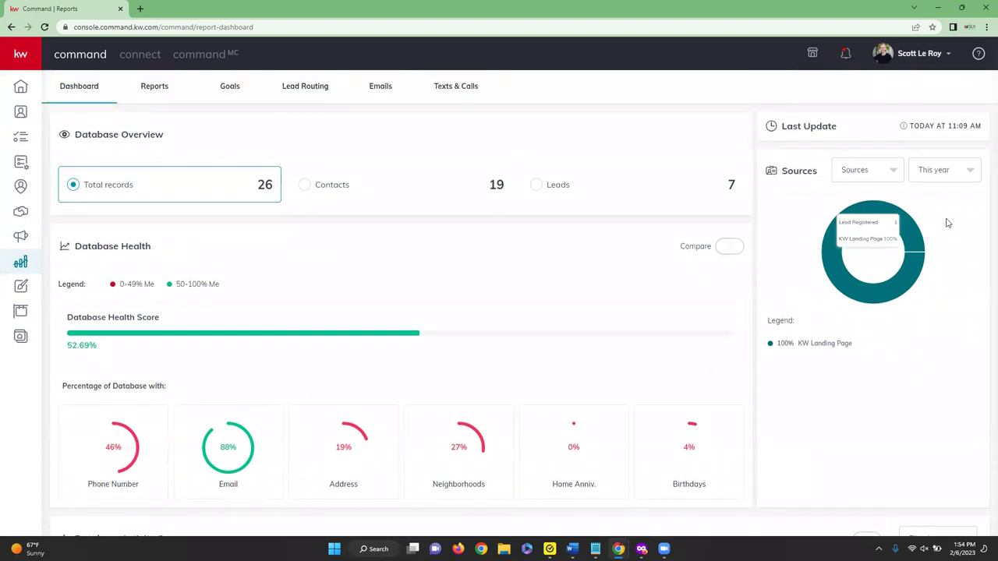
# Check the source and time period options of the Sources chart, and review the Database Activity Score.
pyautogui.click(893, 172)
pyautogui.click(894, 171)
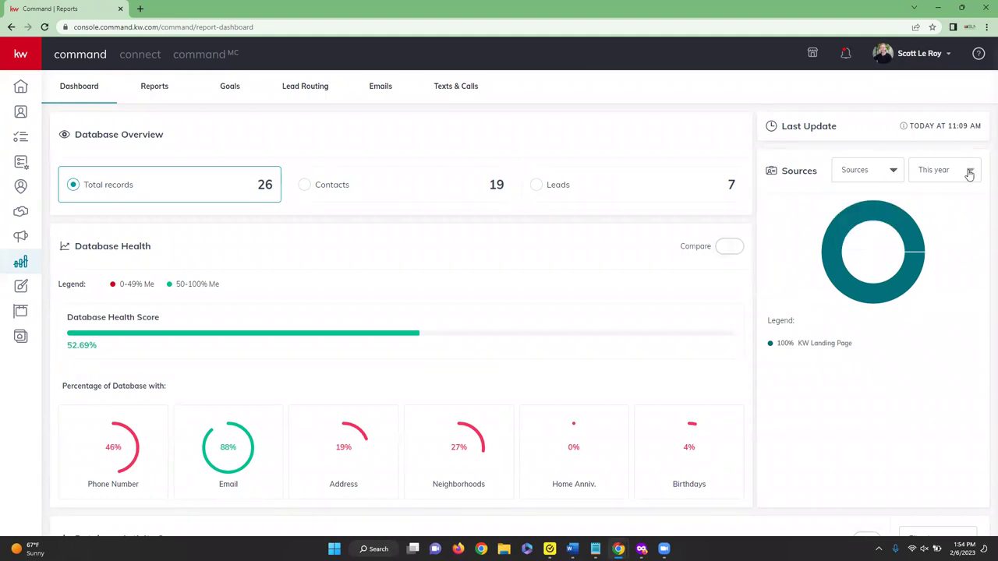
pyautogui.moveTo(901, 246)
pyautogui.click(964, 177)
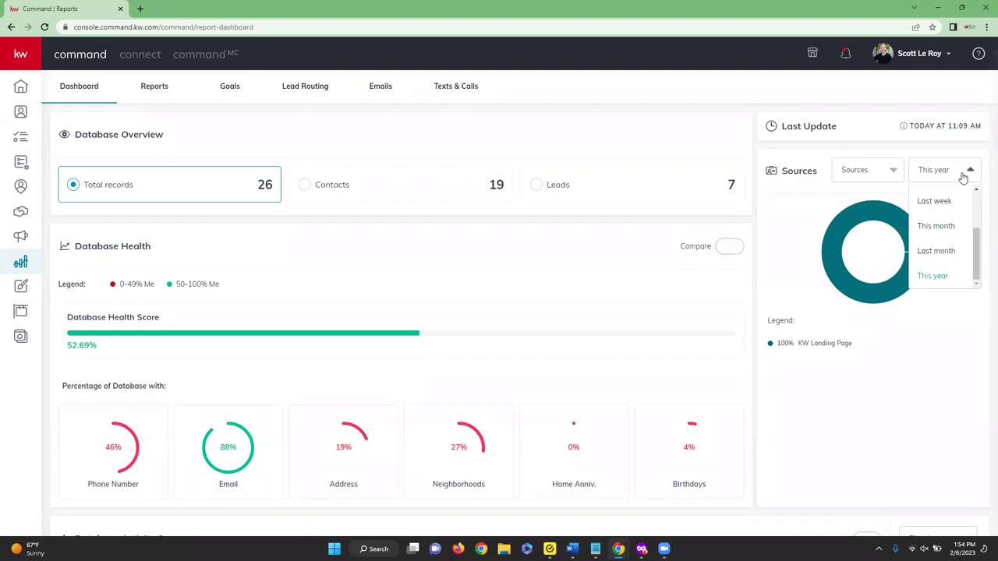
pyautogui.click(964, 178)
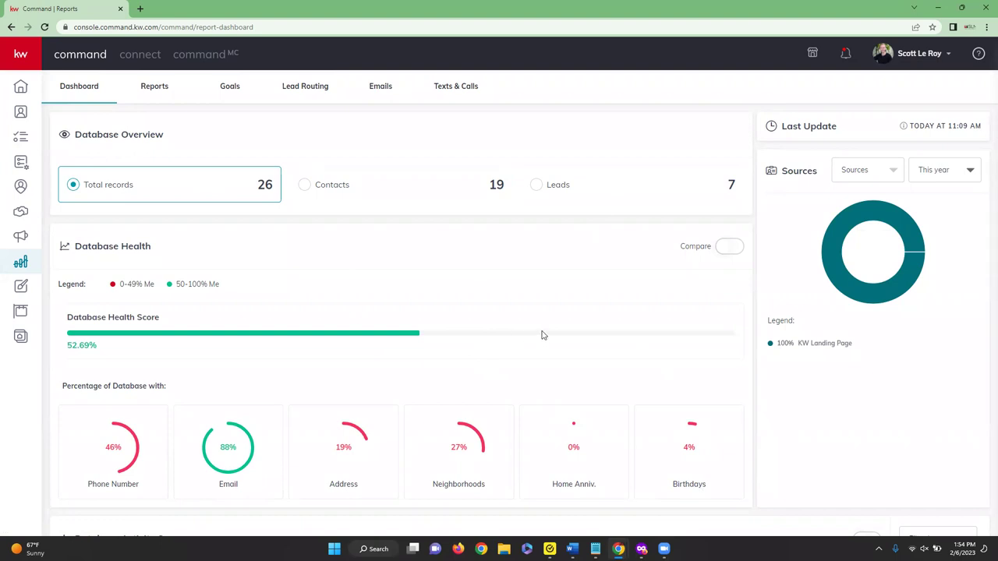
pyautogui.scroll(-2, 543, 335)
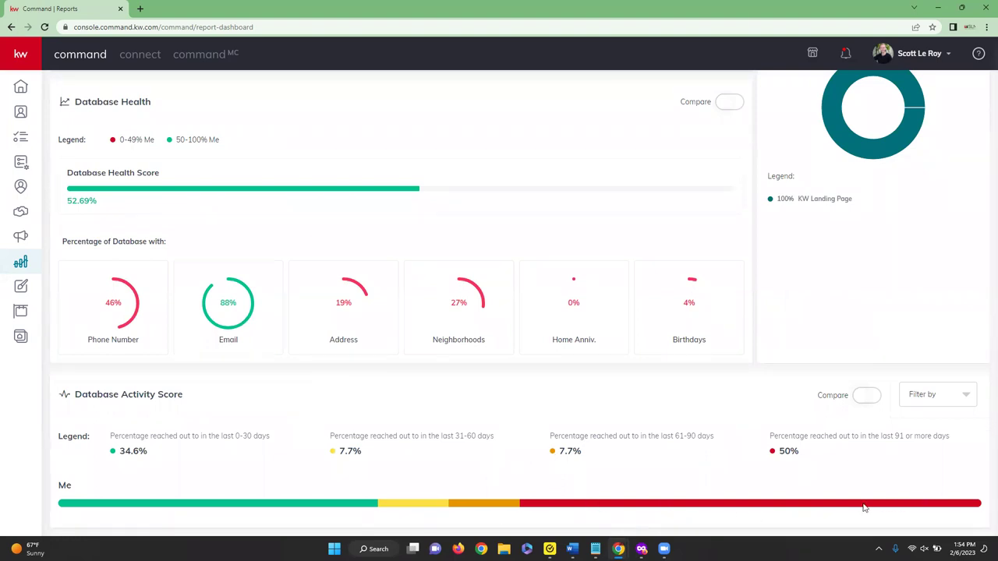
pyautogui.scroll(2, 527, 426)
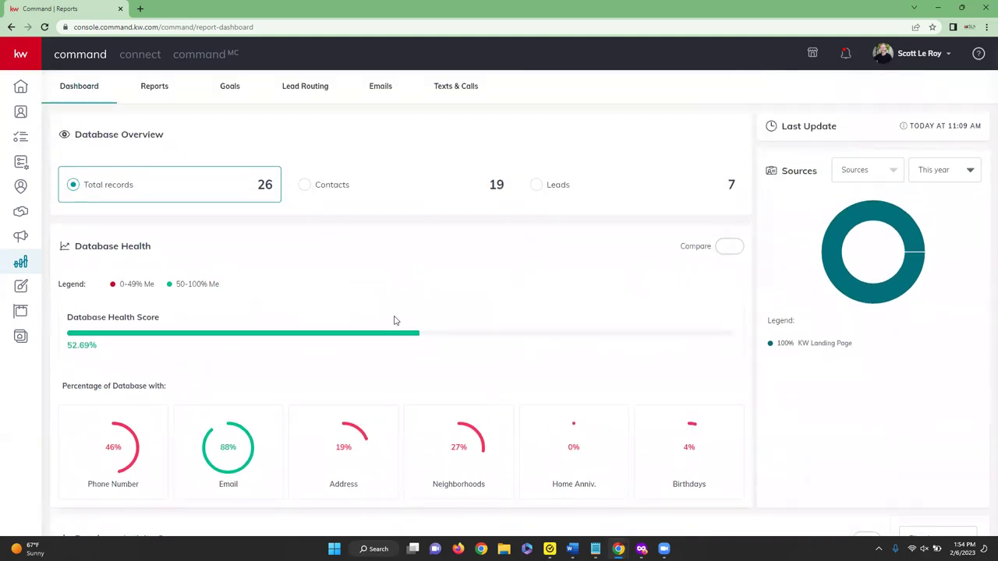
# Review the listing and buyer overviews in the Opportunities Report, and check which other report types are available.
pyautogui.click(154, 88)
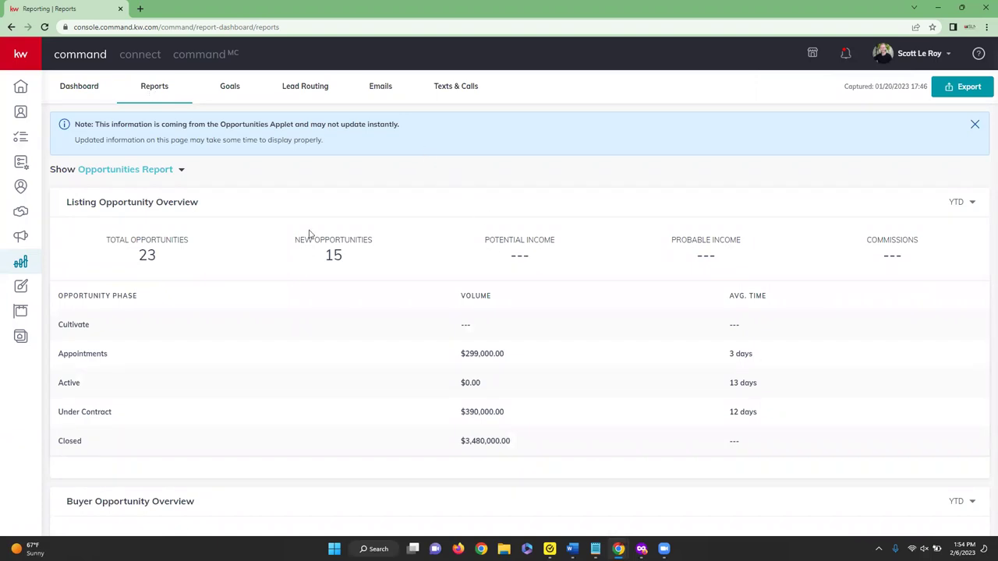
pyautogui.scroll(-3, 309, 234)
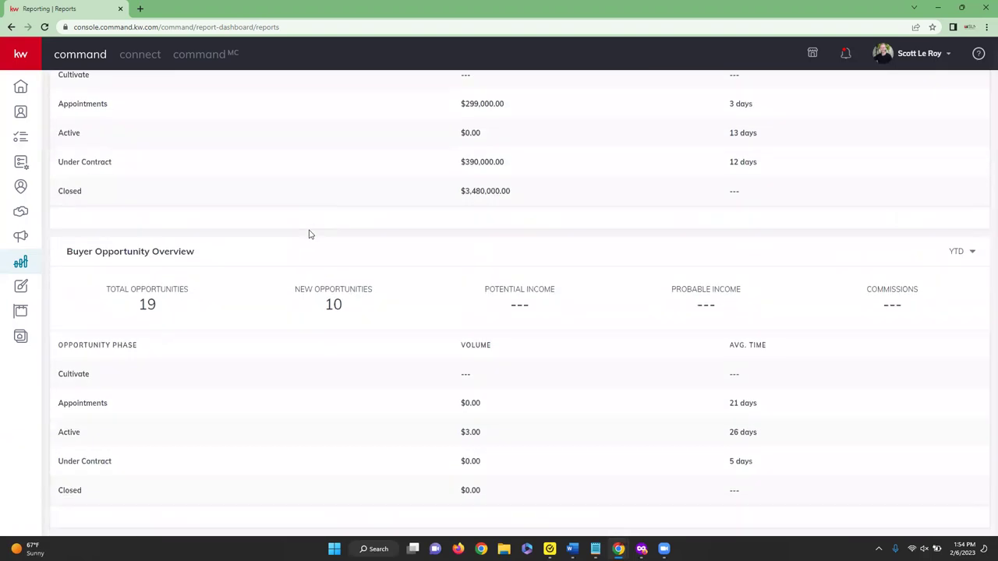
pyautogui.scroll(3, 309, 234)
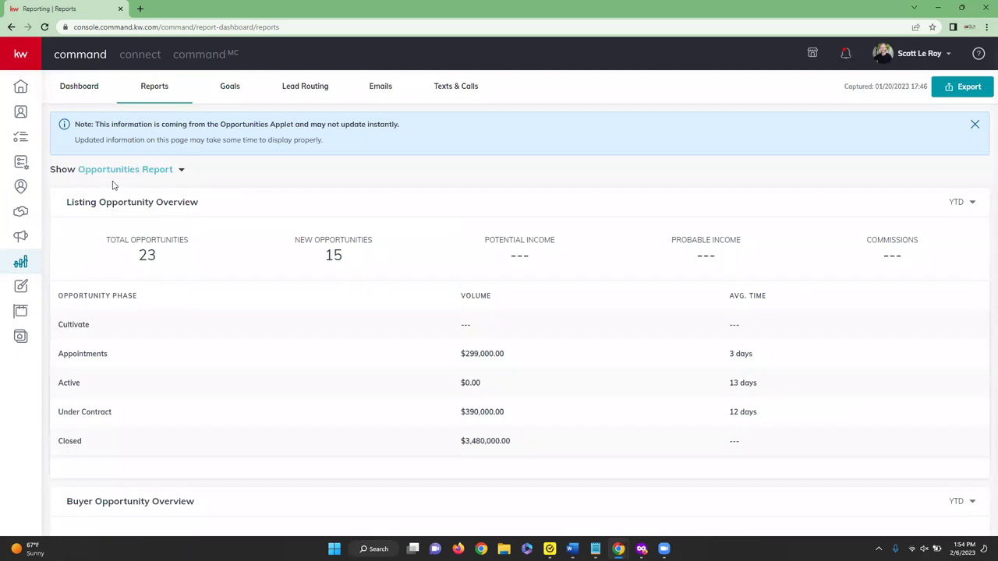
pyautogui.click(183, 171)
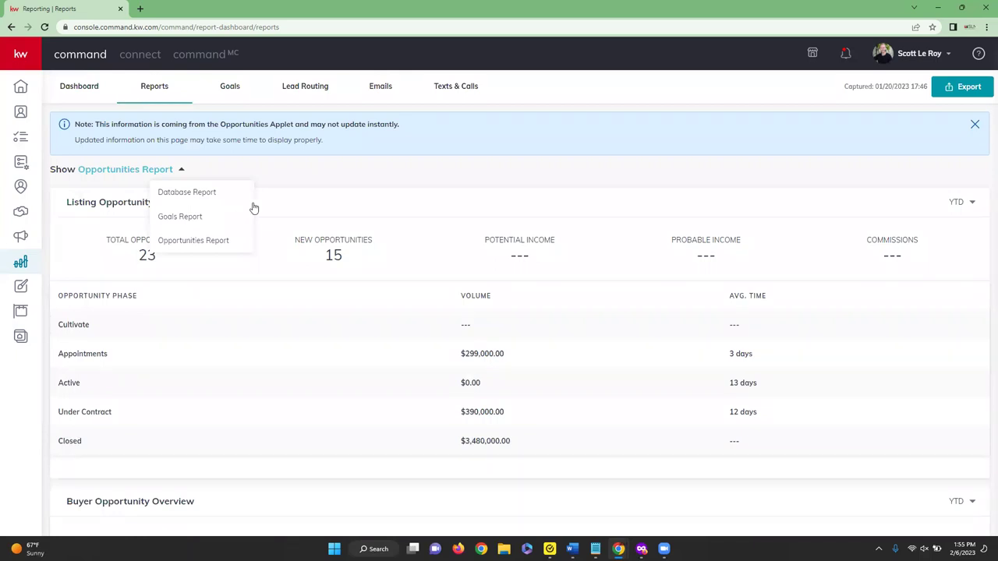
pyautogui.click(352, 170)
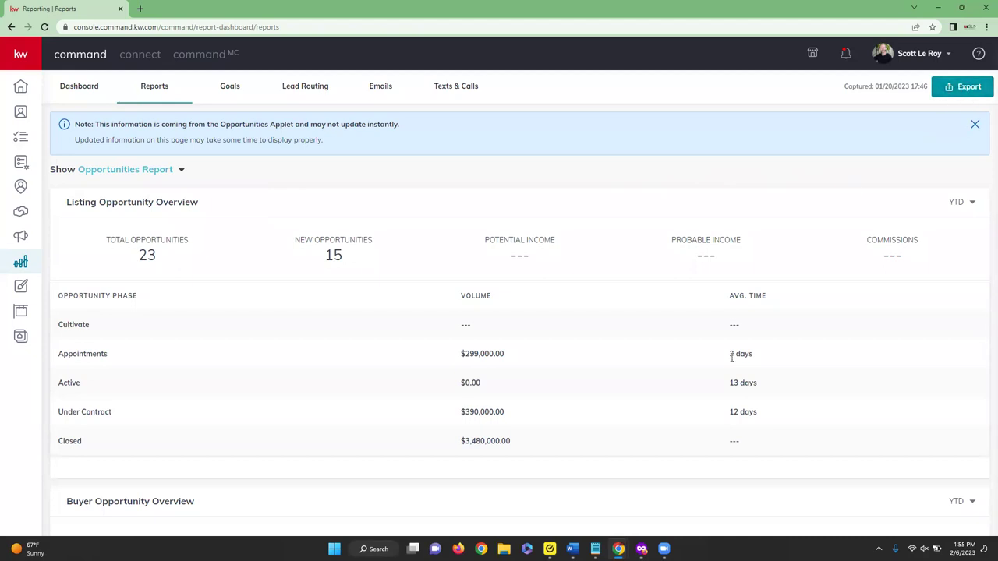
# Review the 2023 Goals report, including the Set Goals guide, Profit Tracker, activities, conversion rates and GCI breakdown.
pyautogui.click(225, 88)
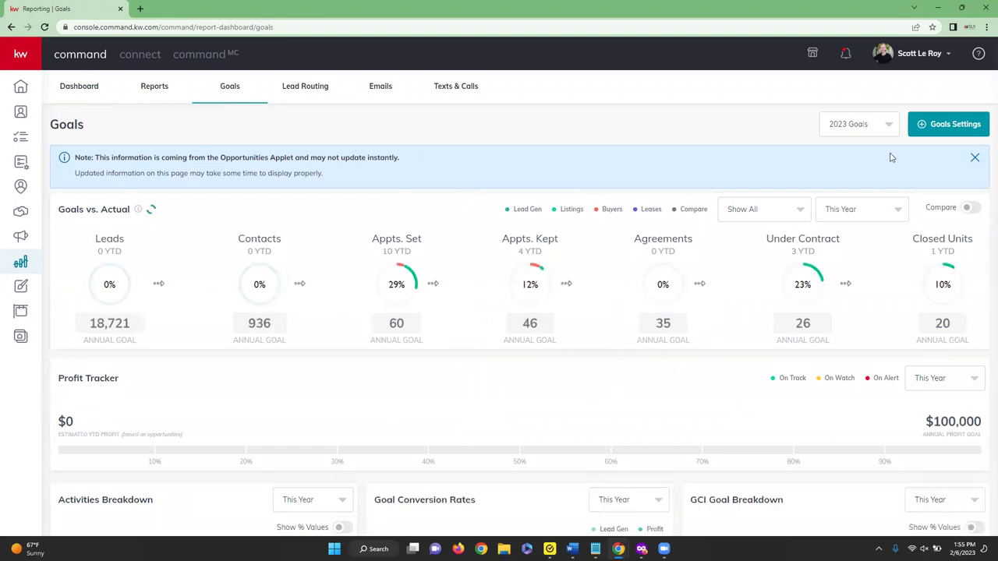
pyautogui.click(955, 125)
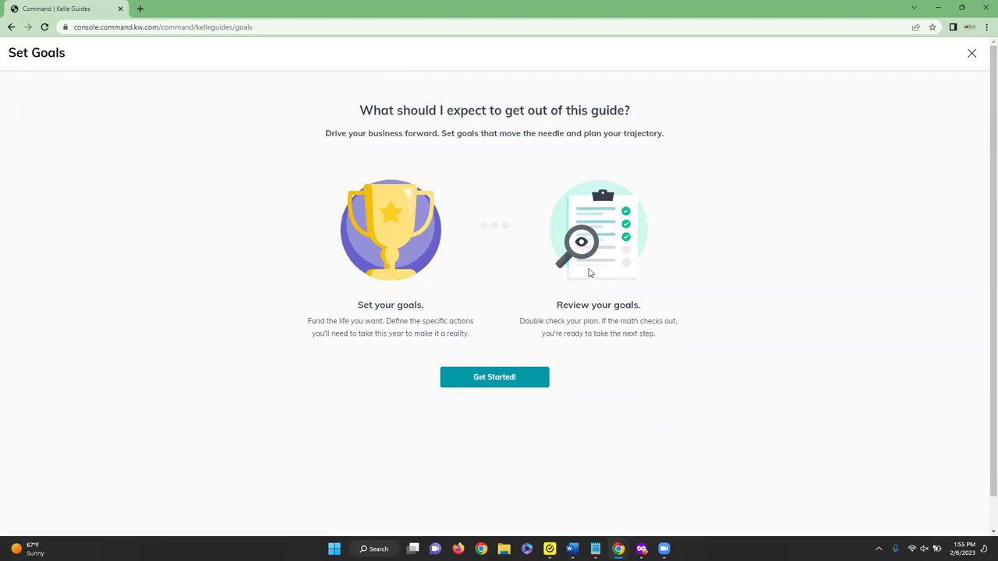
pyautogui.click(11, 28)
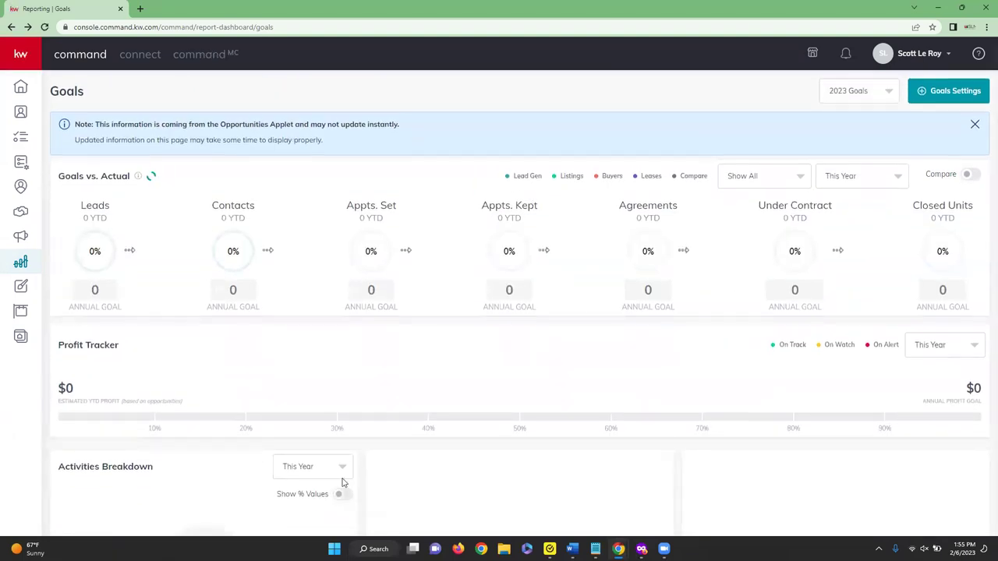
pyautogui.scroll(-1, 598, 362)
pyautogui.scroll(-2, 599, 362)
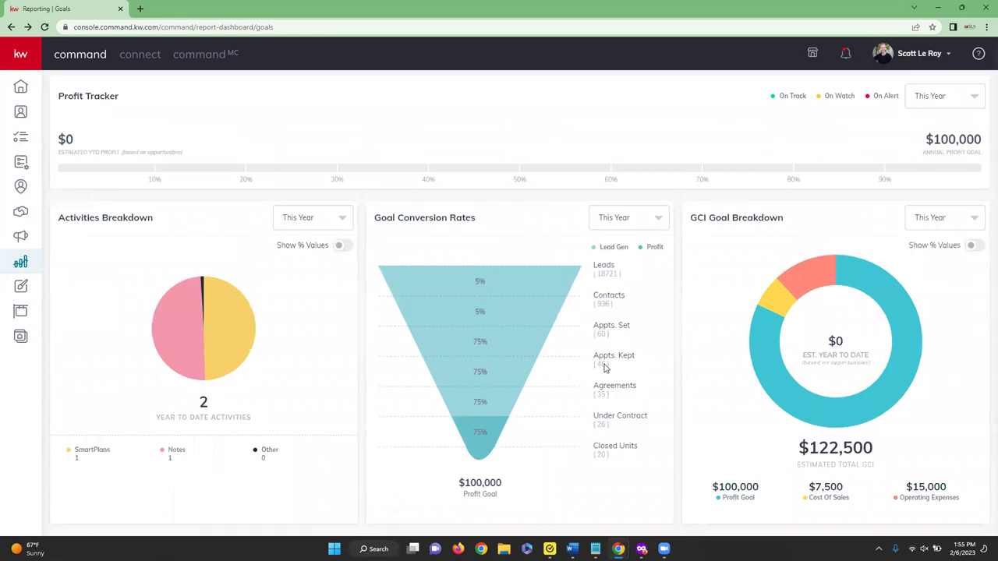
pyautogui.scroll(5, 605, 366)
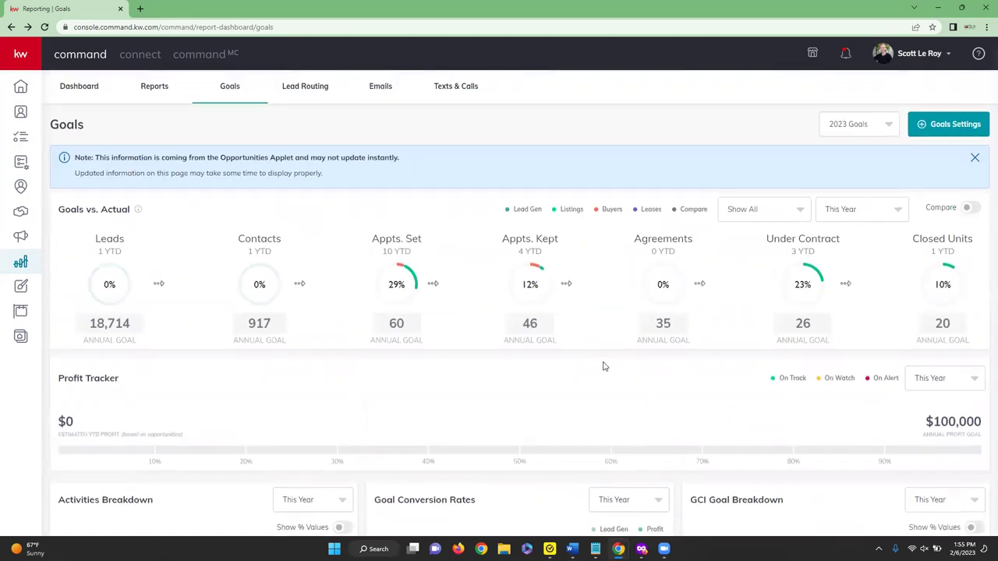
# Look through the Lead Routing, Emails and Texts & Calls reports, covering email delivery and engagement plus message usage.
pyautogui.click(307, 91)
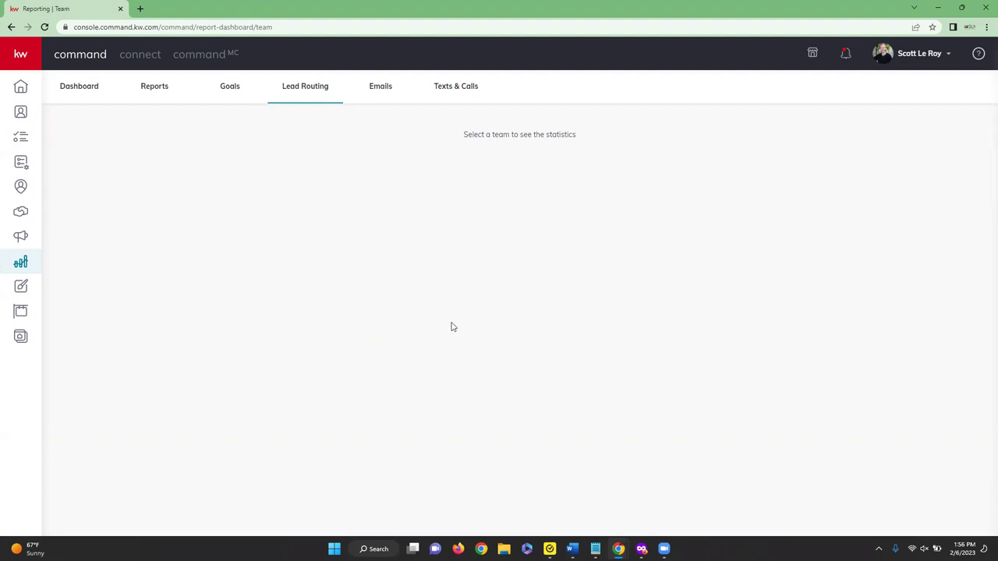
pyautogui.click(372, 90)
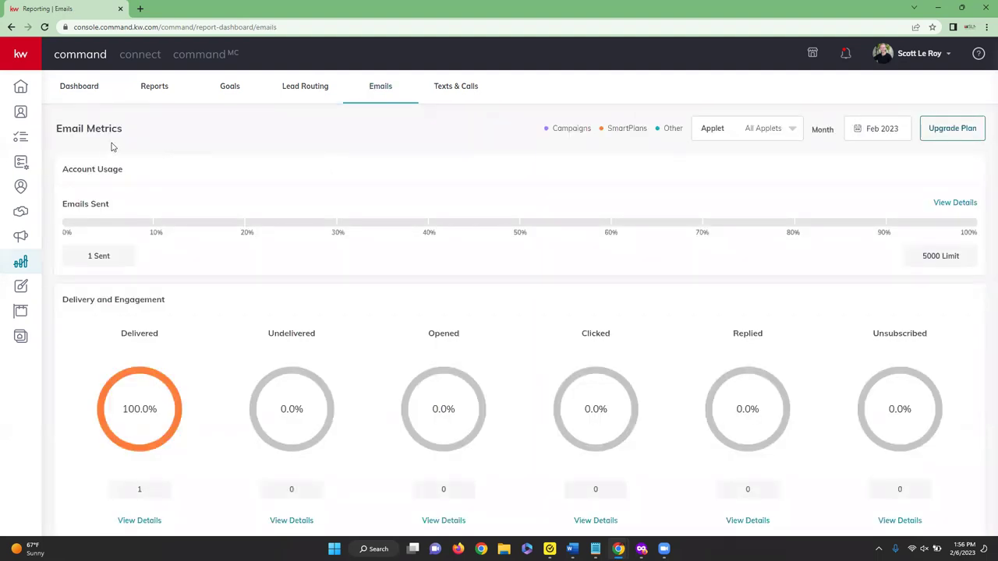
pyautogui.scroll(-1, 605, 373)
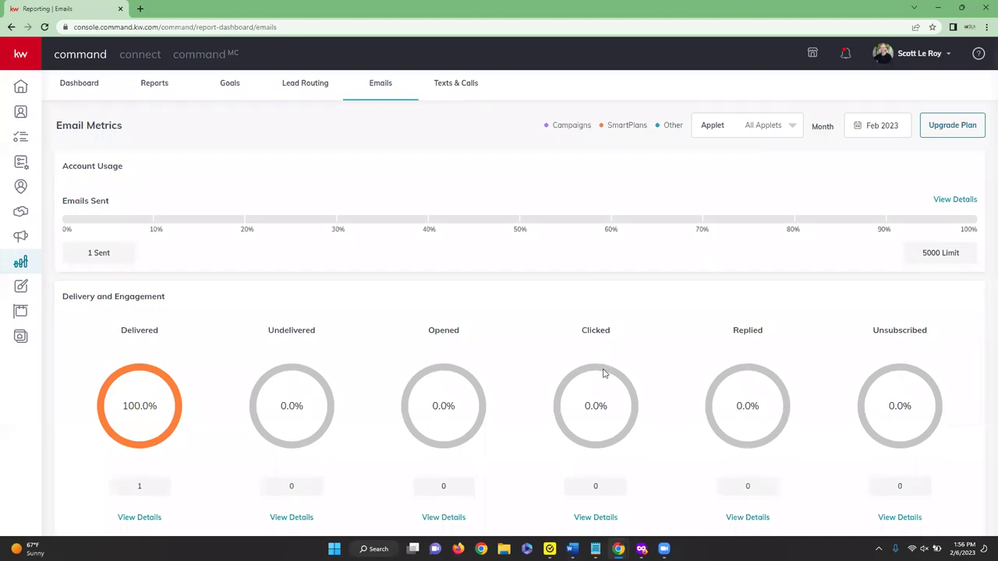
pyautogui.scroll(-1, 602, 374)
pyautogui.moveTo(139, 225)
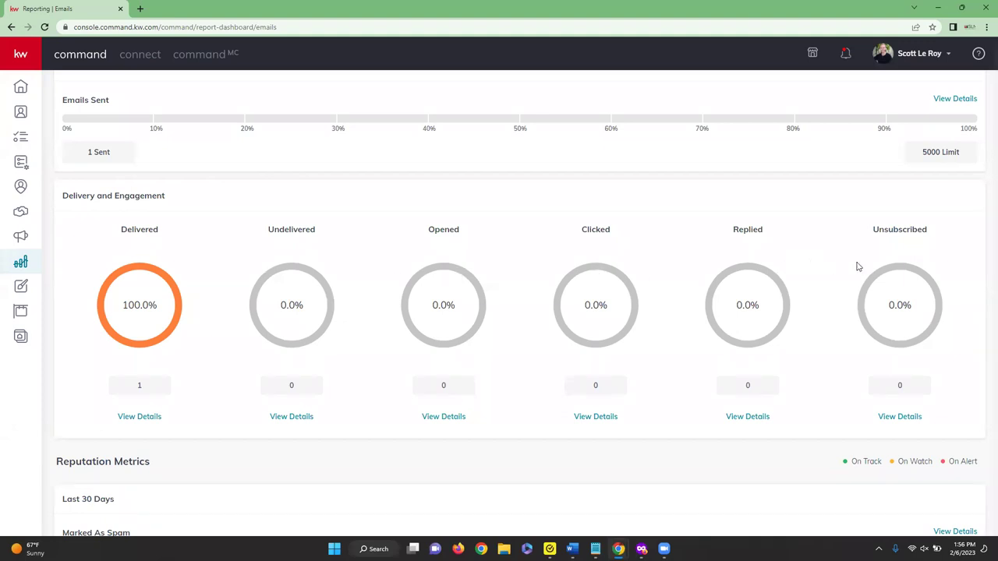
pyautogui.scroll(-1, 862, 290)
pyautogui.scroll(3, 860, 291)
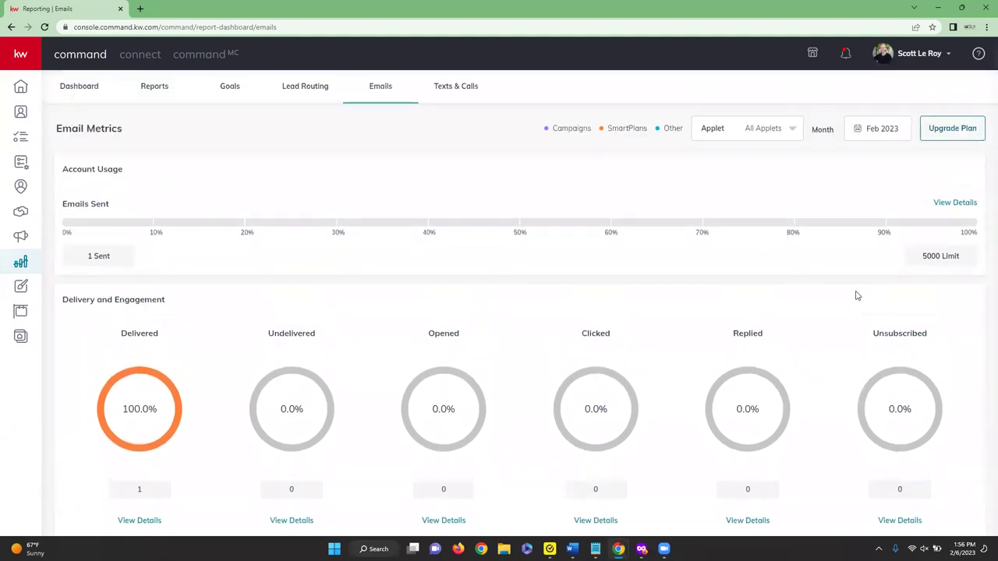
pyautogui.click(455, 88)
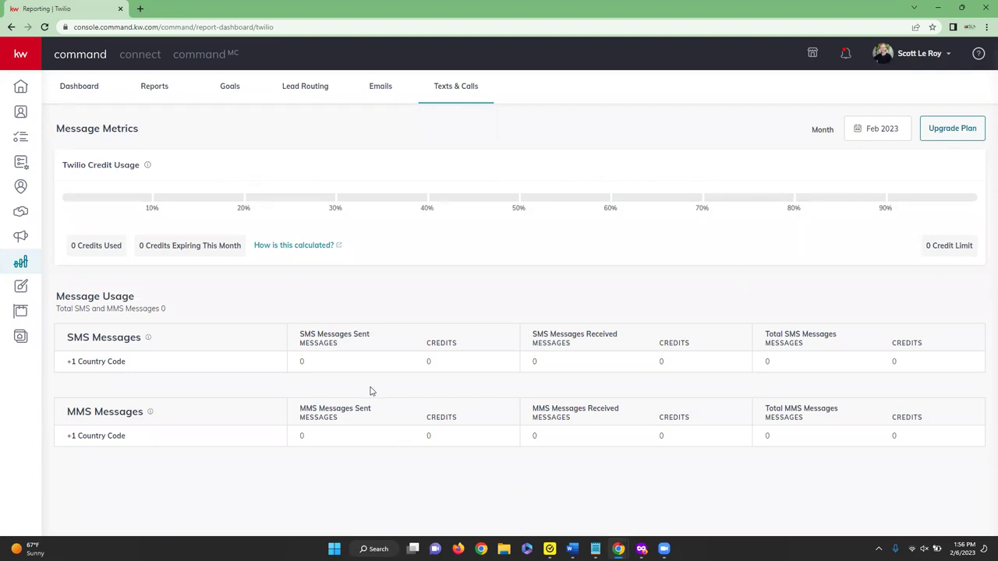
# Open the Designs library, look over the saved designs, and check the Design Type filter options without applying any.
pyautogui.click(20, 288)
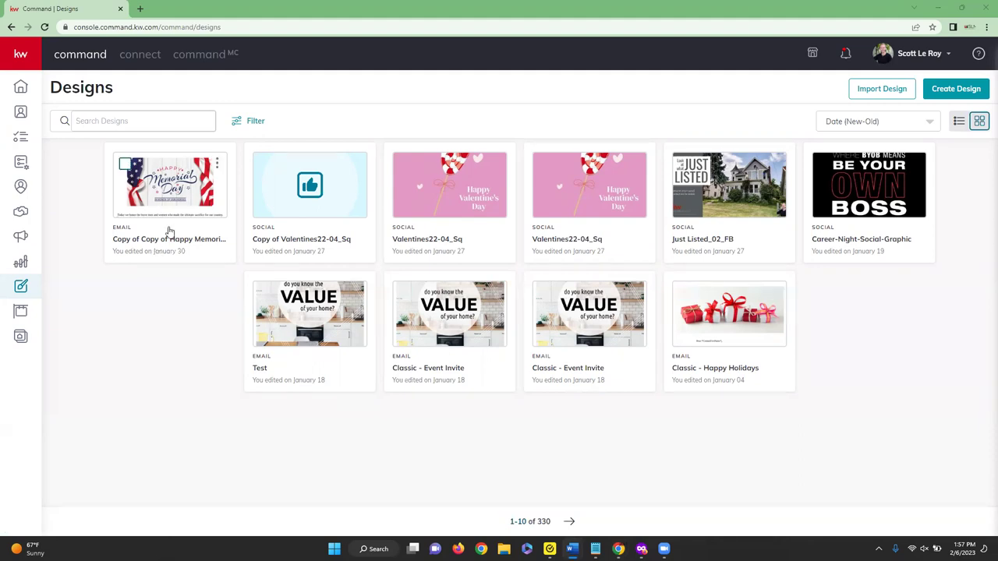
pyautogui.moveTo(497, 175)
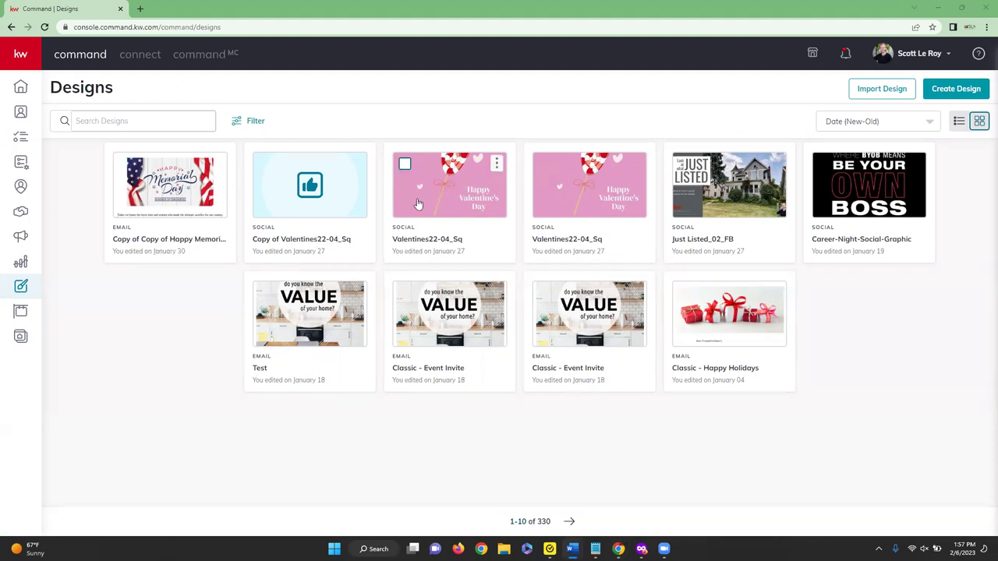
pyautogui.moveTo(703, 333)
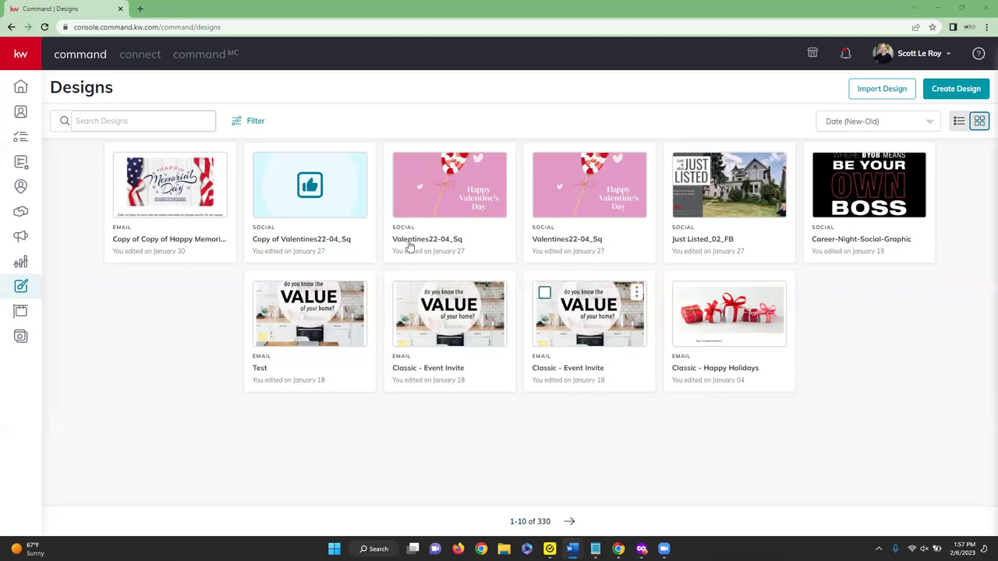
pyautogui.click(86, 121)
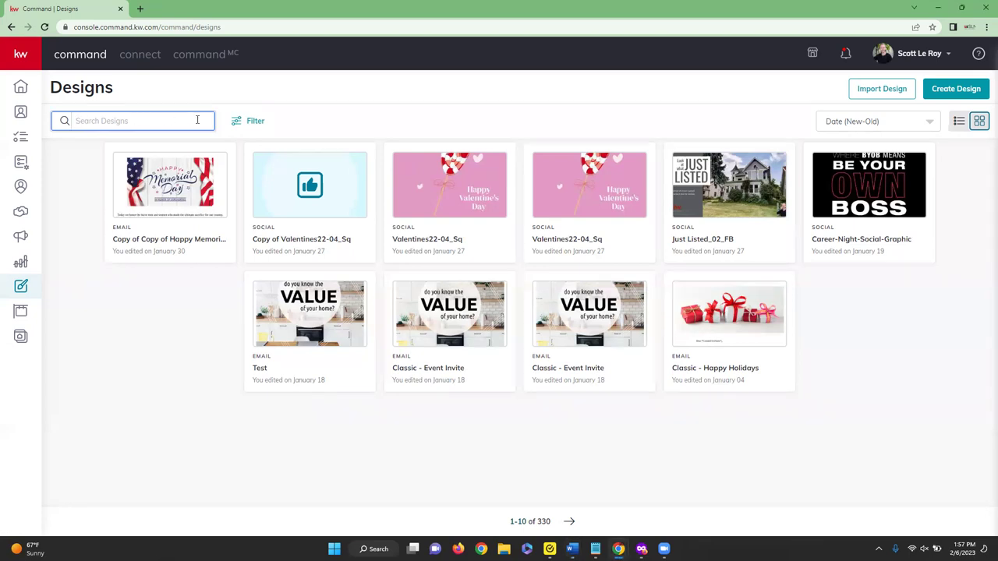
pyautogui.click(251, 126)
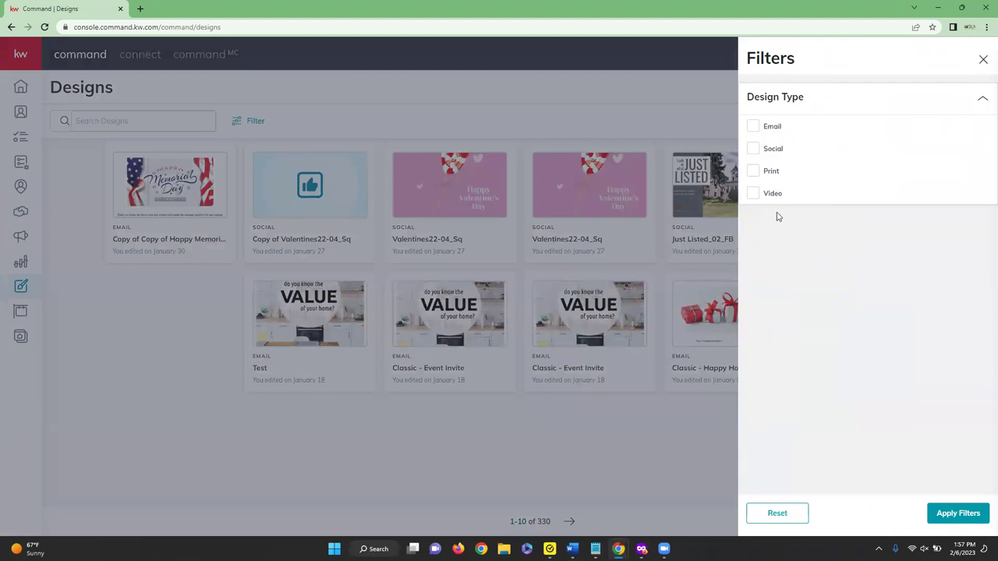
pyautogui.click(983, 60)
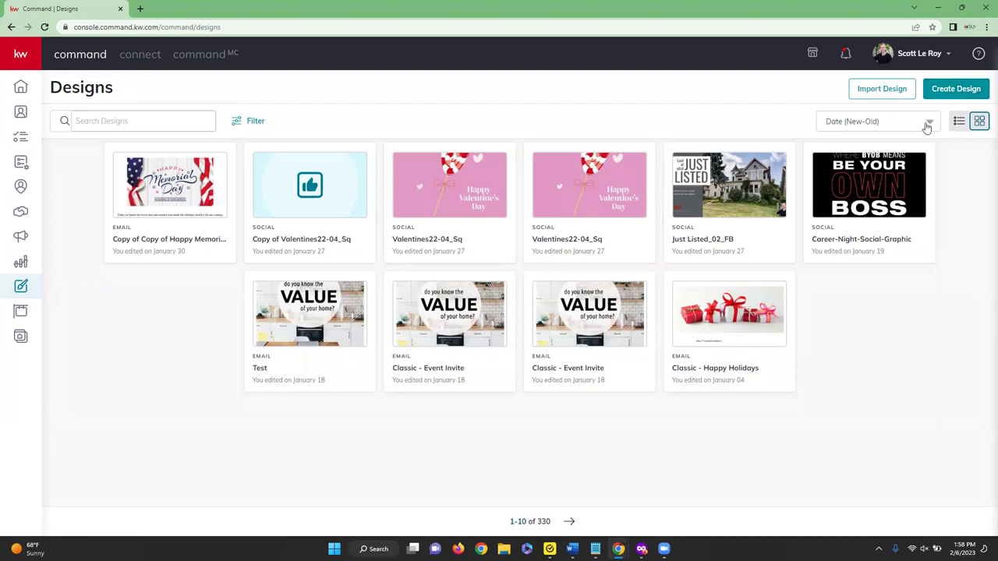
# Check the date sort options and the list and grid view choices in the Designs library.
pyautogui.click(930, 126)
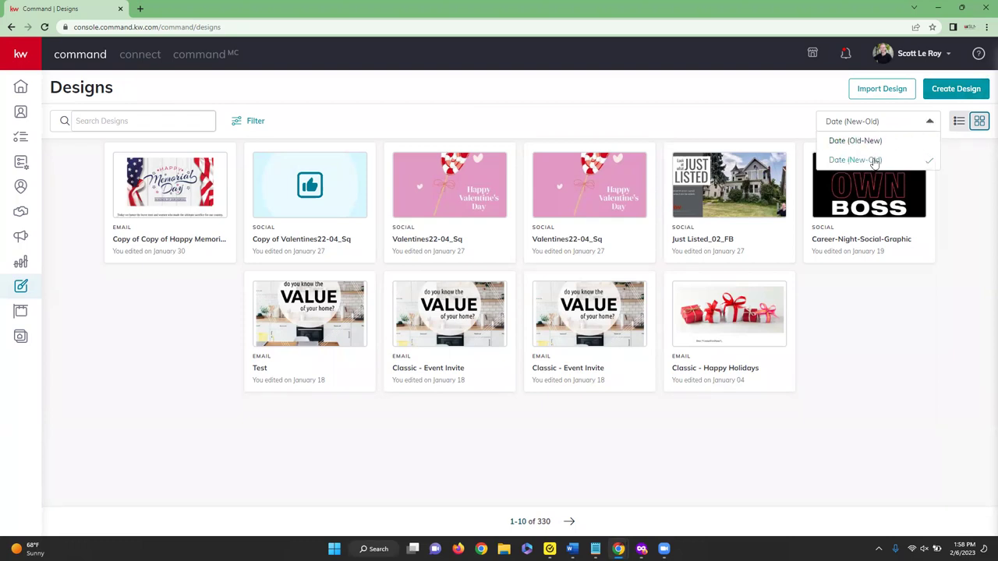
pyautogui.click(963, 166)
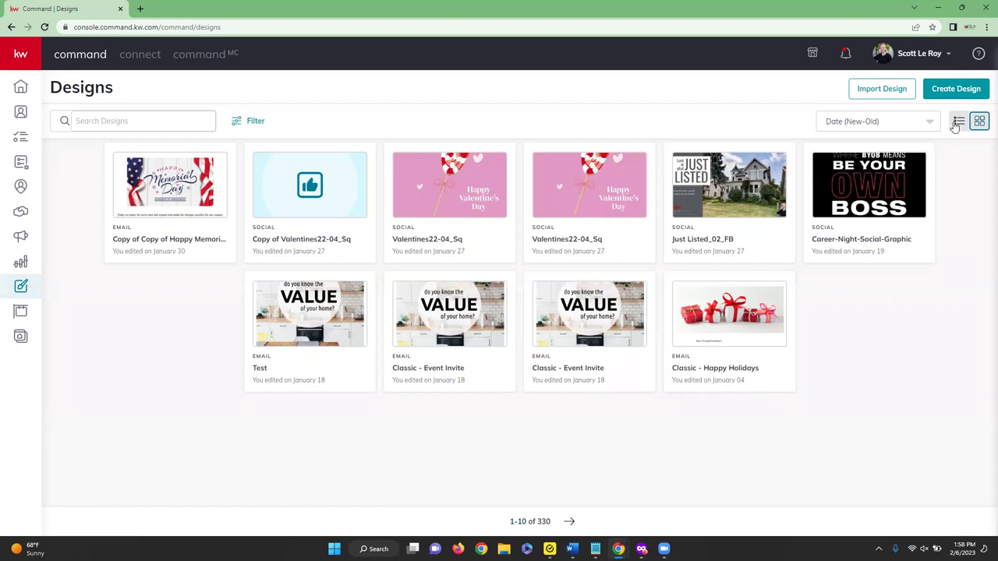
pyautogui.click(959, 123)
pyautogui.moveTo(881, 198)
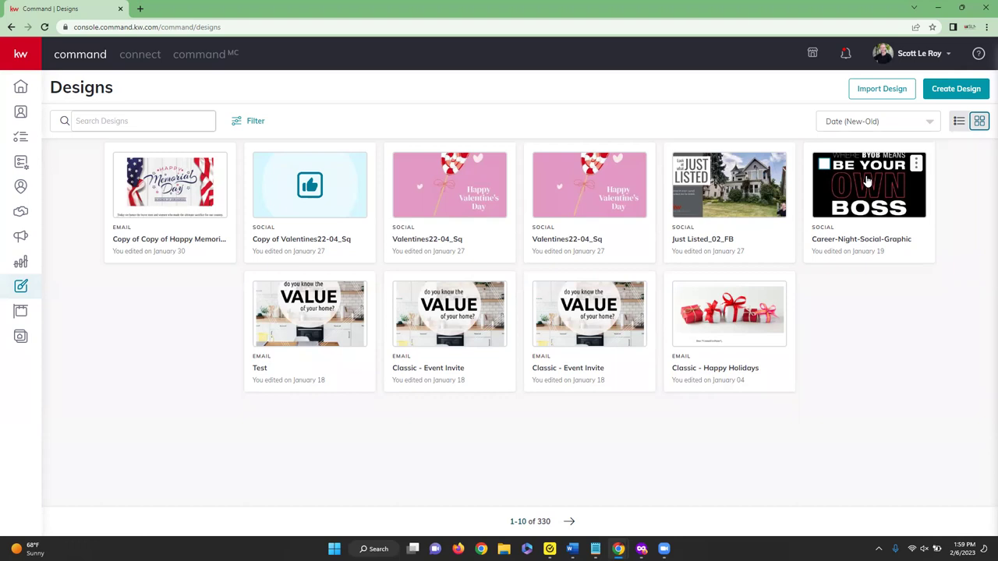
# Open Listings, start an MLS sync, and search for a listing to claim by its street address.
pyautogui.click(19, 312)
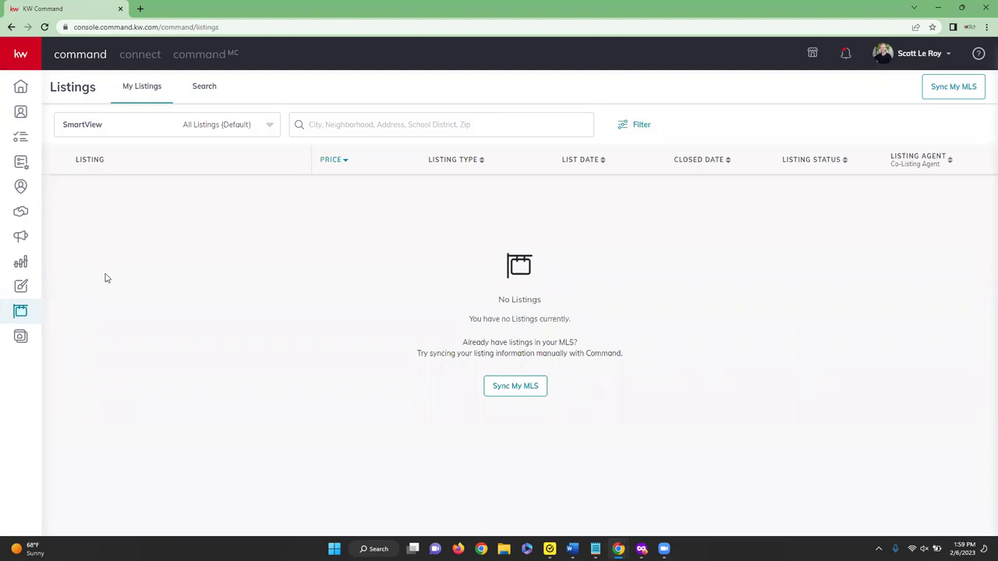
pyautogui.click(523, 388)
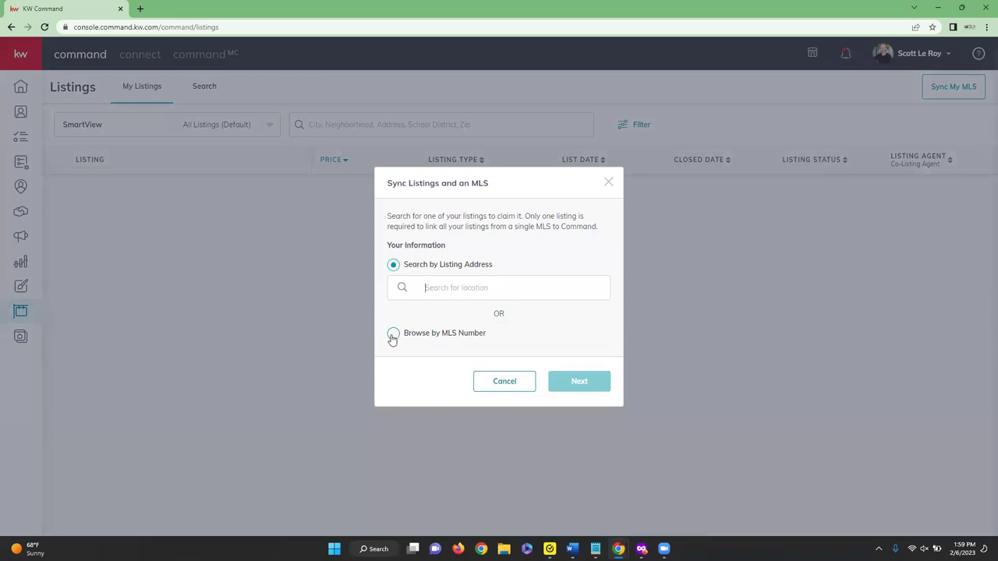
pyautogui.write('123')
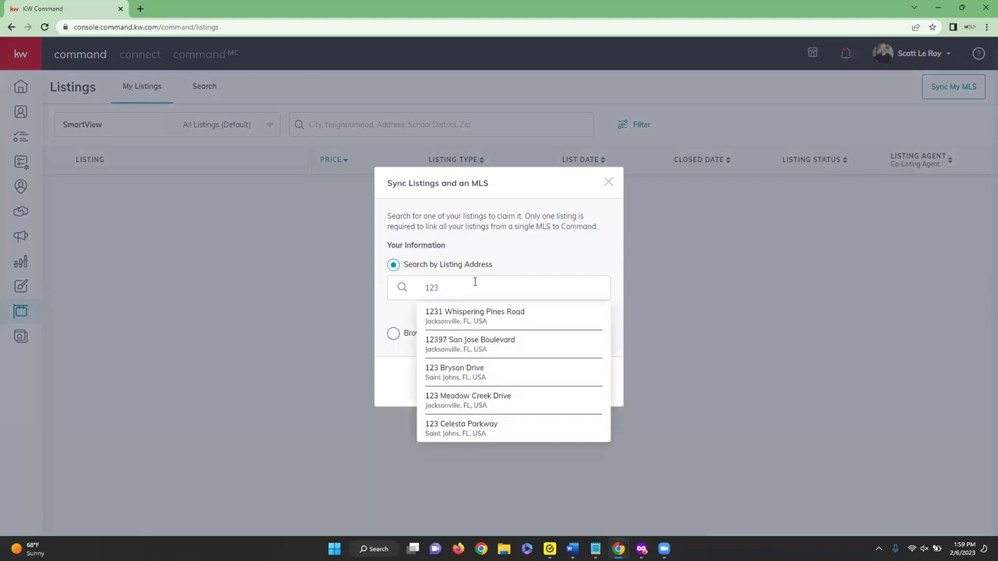
pyautogui.click(490, 319)
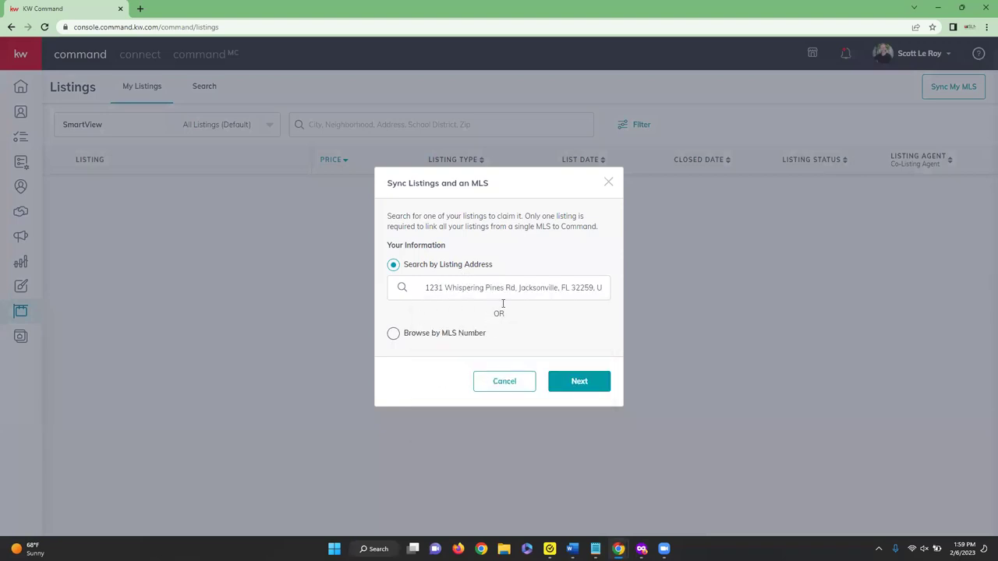
pyautogui.click(581, 383)
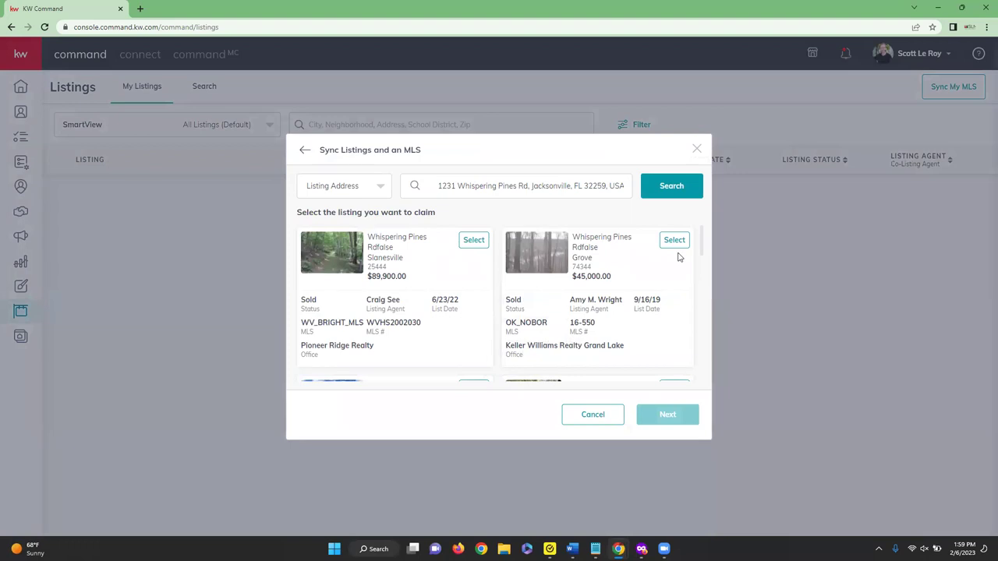
# Select the first listing to claim, continue to the agent role question, and abandon the MLS sync.
pyautogui.scroll(-1, 632, 305)
pyautogui.scroll(1, 632, 305)
pyautogui.click(471, 242)
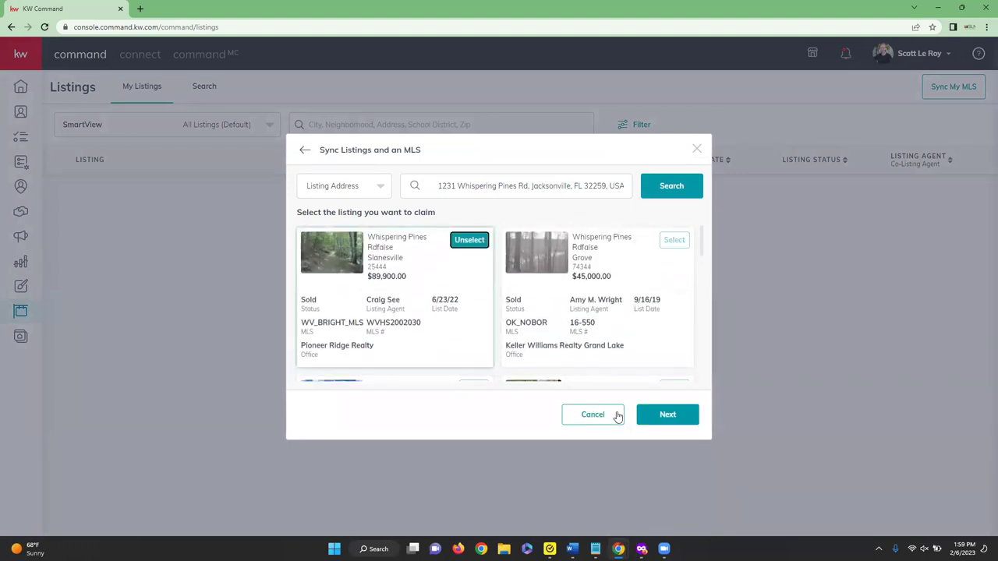
pyautogui.click(671, 416)
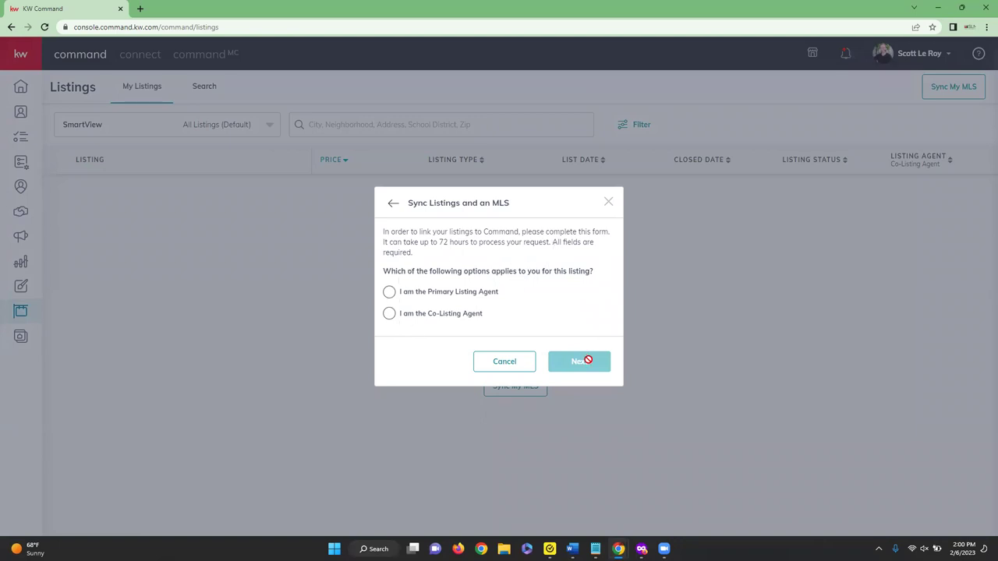
pyautogui.click(608, 204)
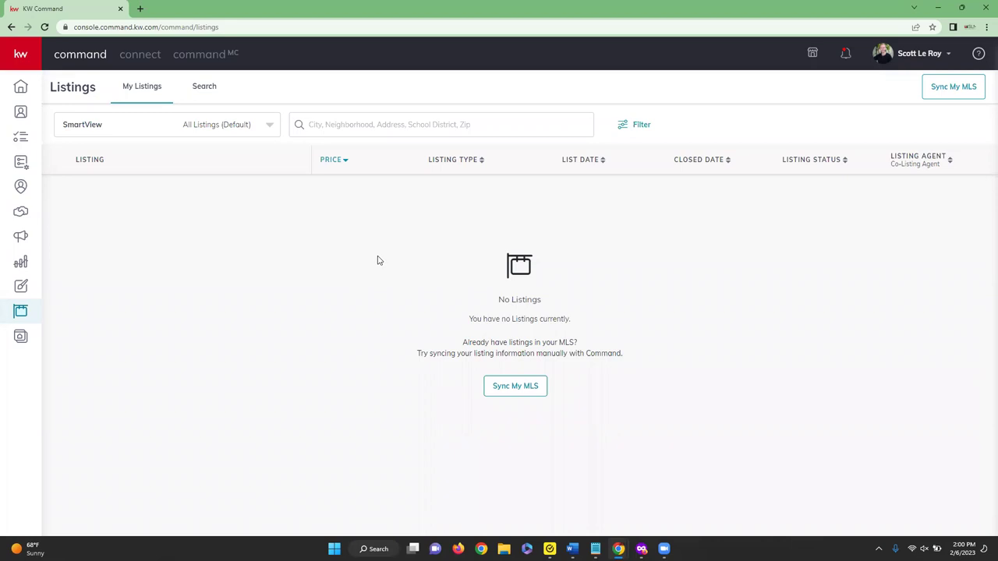
# Open the listing search and explore the neighborhood and ZIP code areas on the map around St Johns and Jacksonville.
pyautogui.click(204, 88)
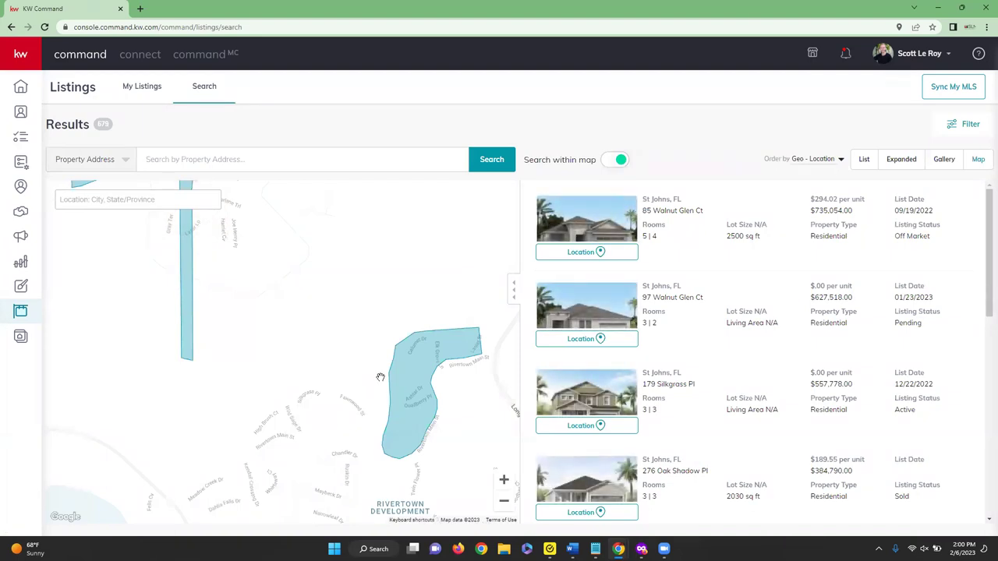
pyautogui.scroll(-1, 368, 345)
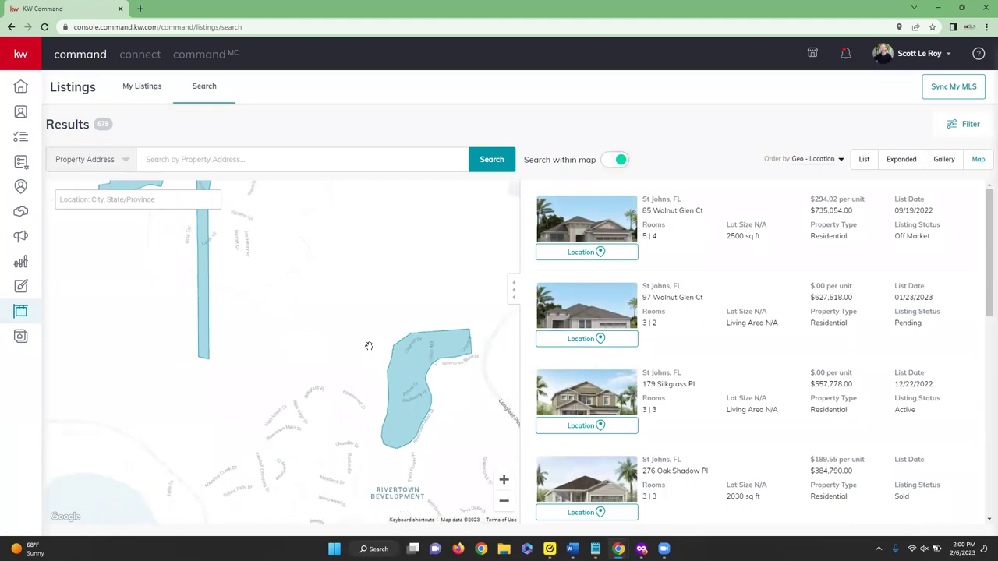
pyautogui.scroll(-2, 369, 345)
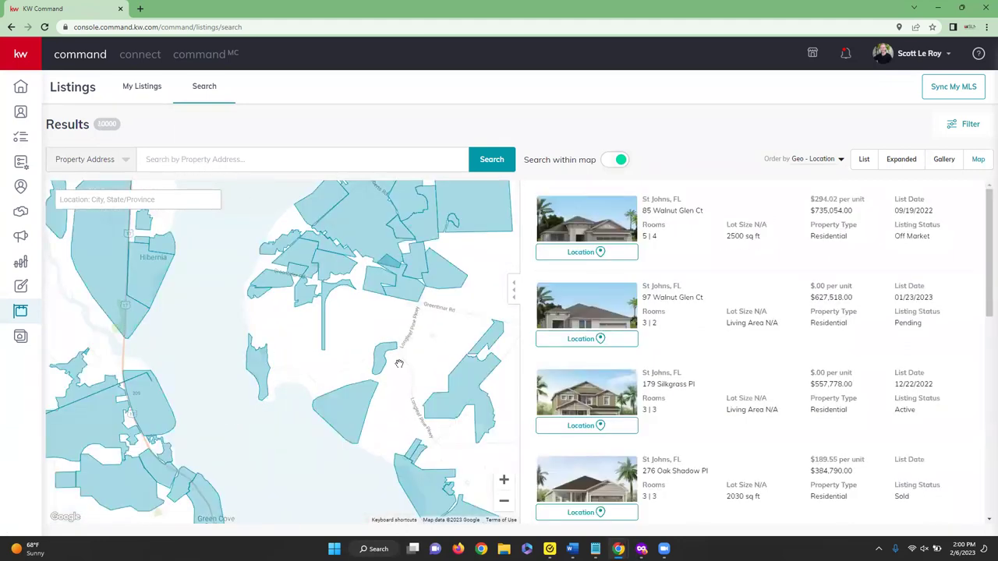
pyautogui.scroll(-3, 399, 364)
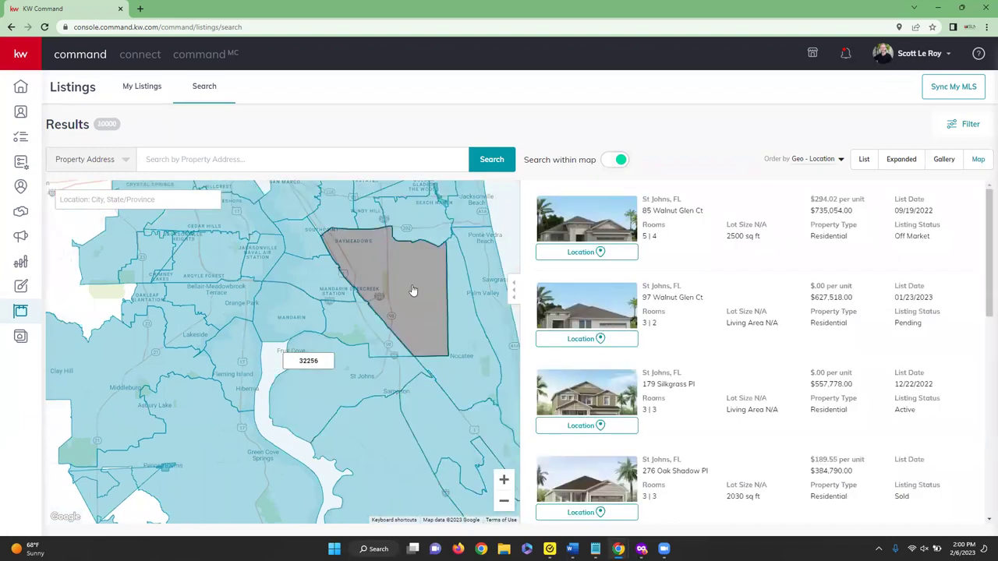
pyautogui.scroll(4, 410, 350)
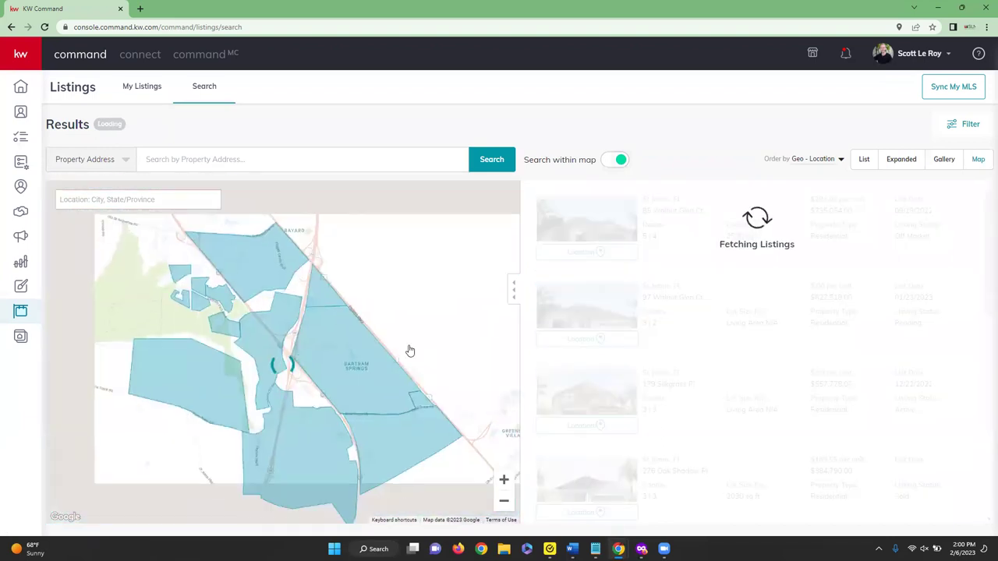
pyautogui.scroll(-4, 411, 350)
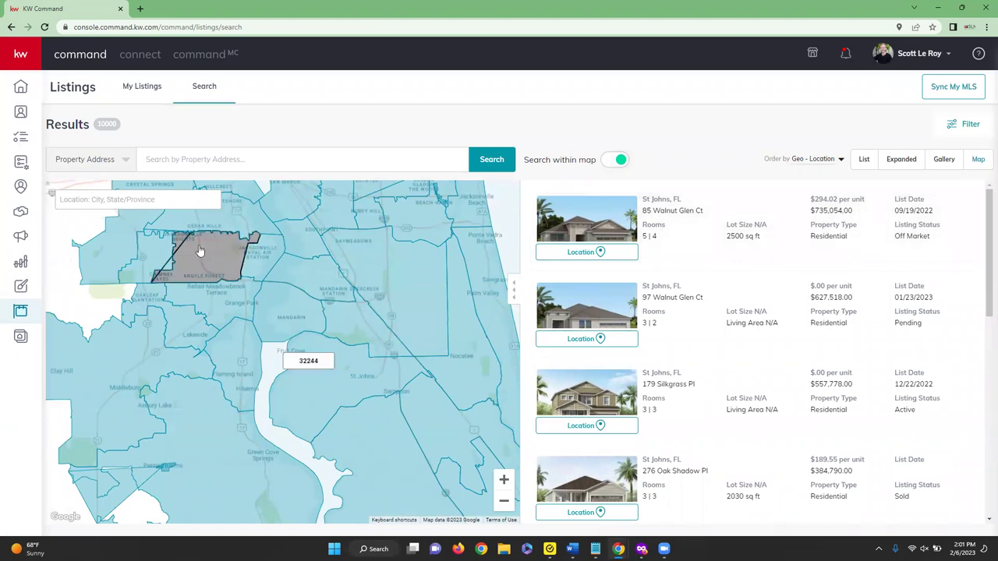
# Open Consumer and review the Agent Site Pages list, including page visibility and the options for the Contact Us page.
pyautogui.click(20, 337)
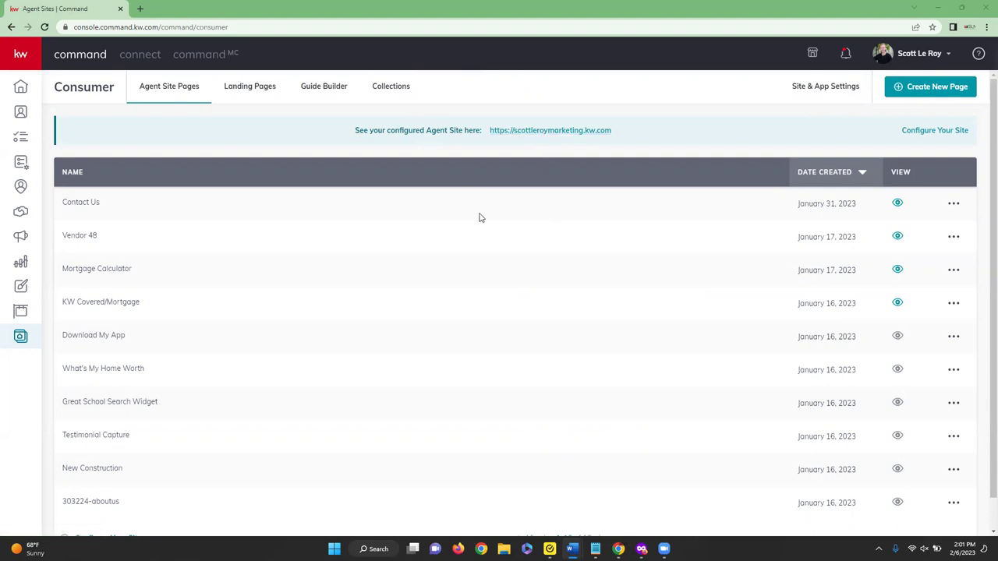
pyautogui.moveTo(163, 468)
pyautogui.mouseDown()
pyautogui.moveTo(154, 501)
pyautogui.moveTo(156, 468)
pyautogui.mouseUp()
pyautogui.click(150, 305)
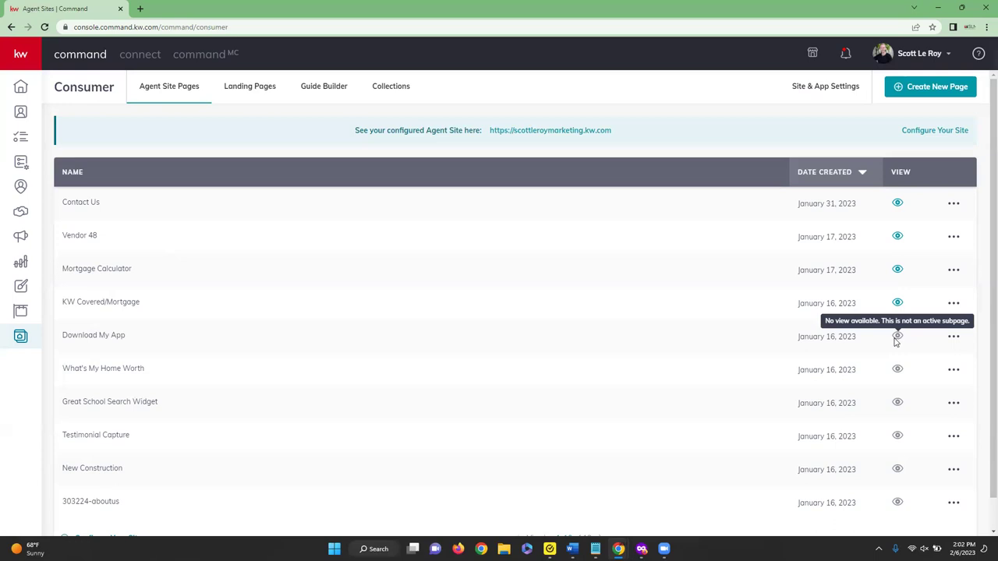
pyautogui.click(954, 204)
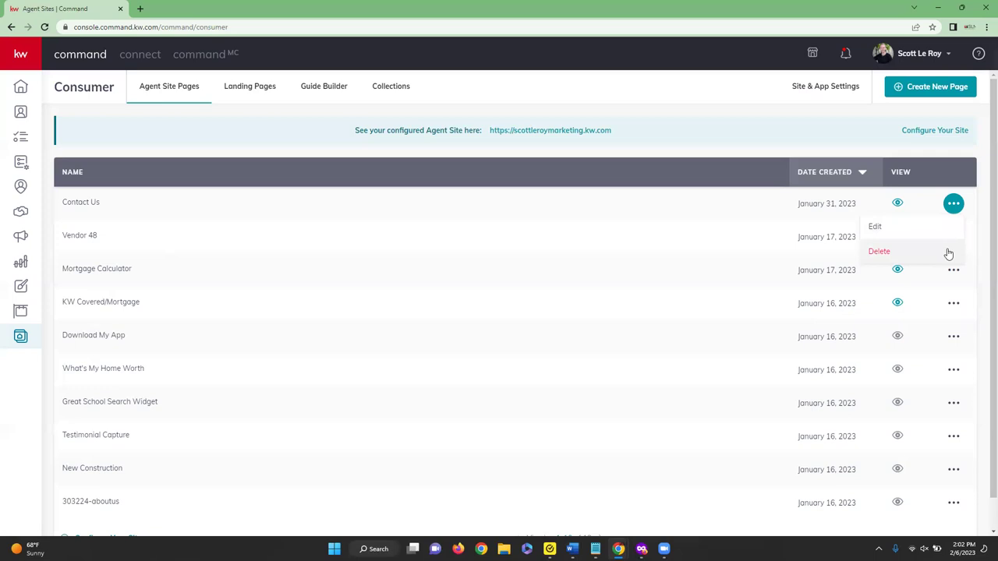
pyautogui.click(731, 227)
pyautogui.scroll(-1, 743, 235)
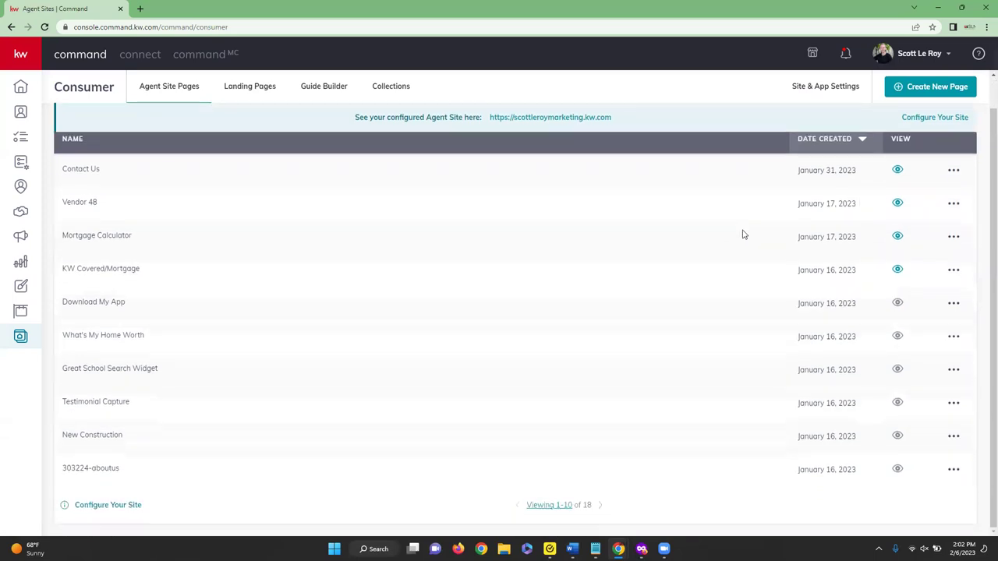
pyautogui.scroll(1, 743, 235)
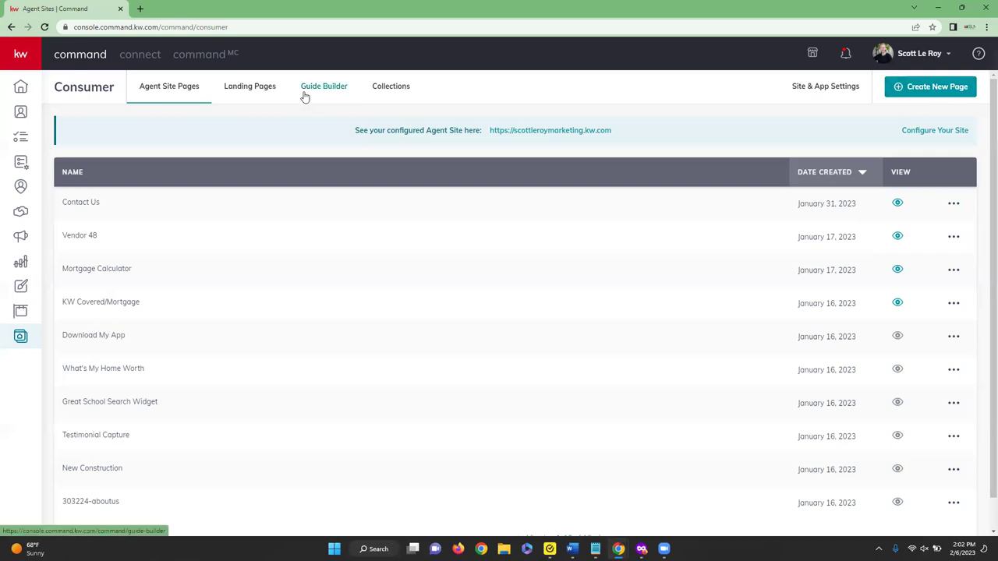
# Look over the Consumer landing pages, the default guides in Guide Builder, and the Collections area.
pyautogui.click(253, 85)
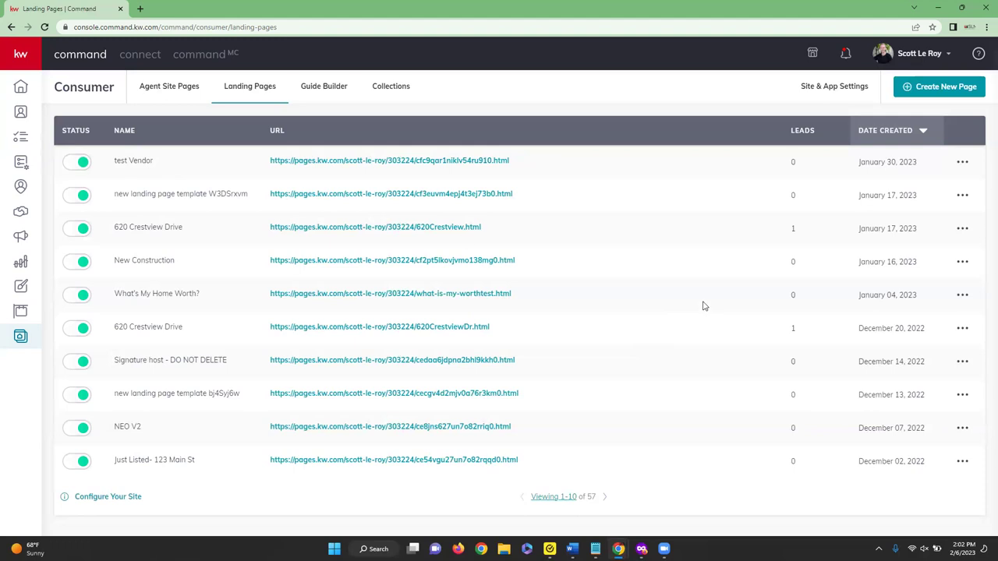
pyautogui.click(310, 92)
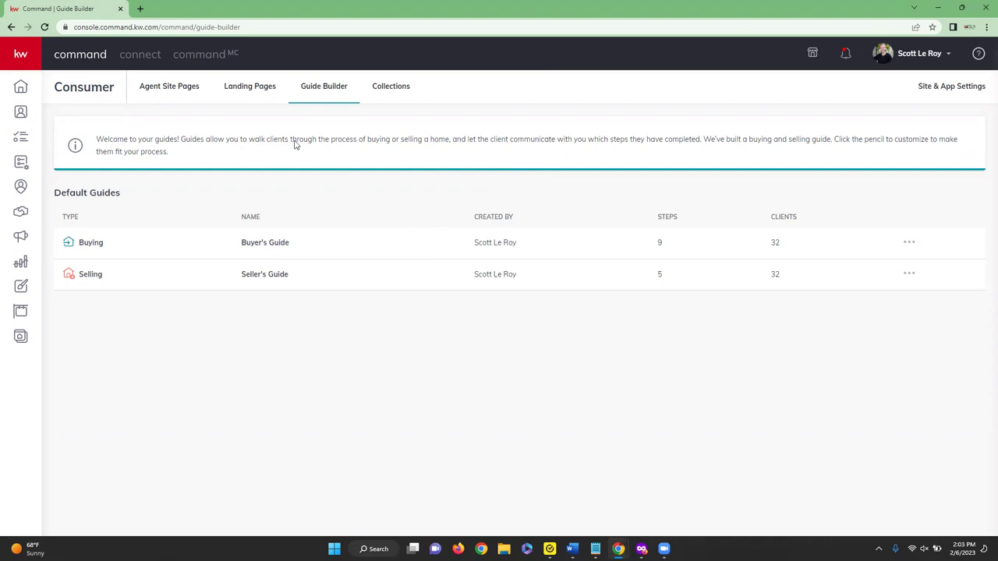
pyautogui.click(396, 87)
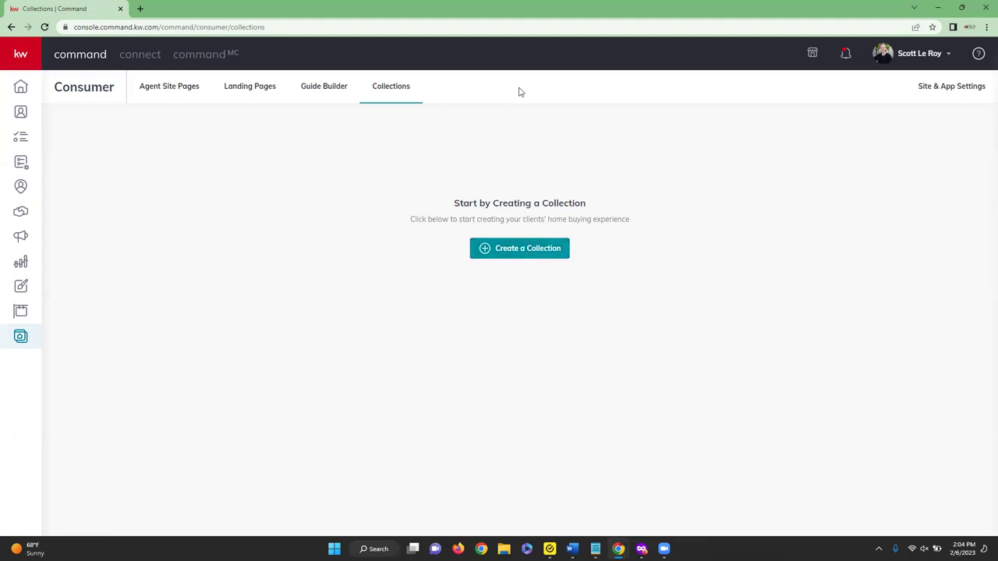
# Review the general site and app settings, covering hero text and images, registration property limits, the app landing page and virtual tours.
pyautogui.click(966, 91)
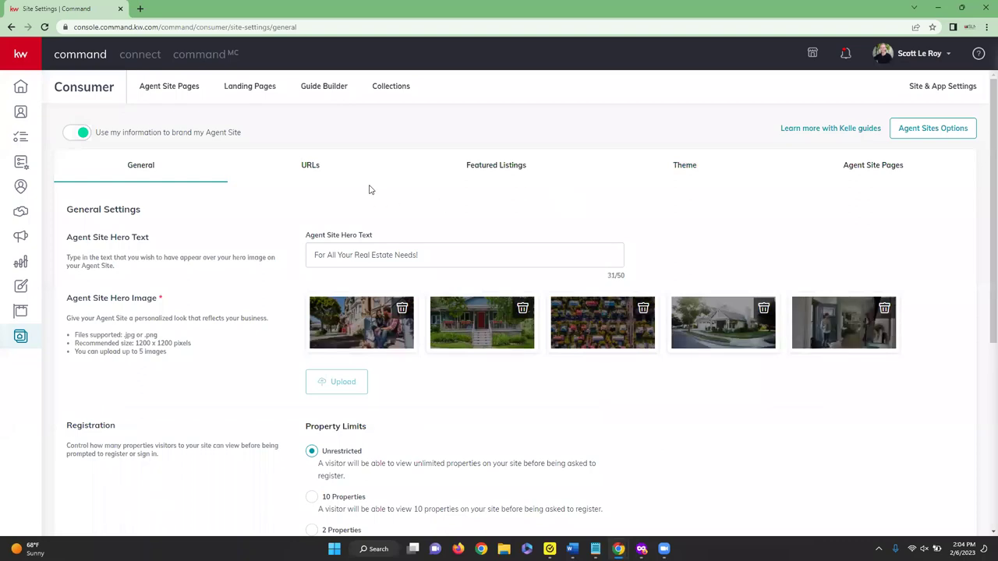
pyautogui.scroll(-2, 332, 140)
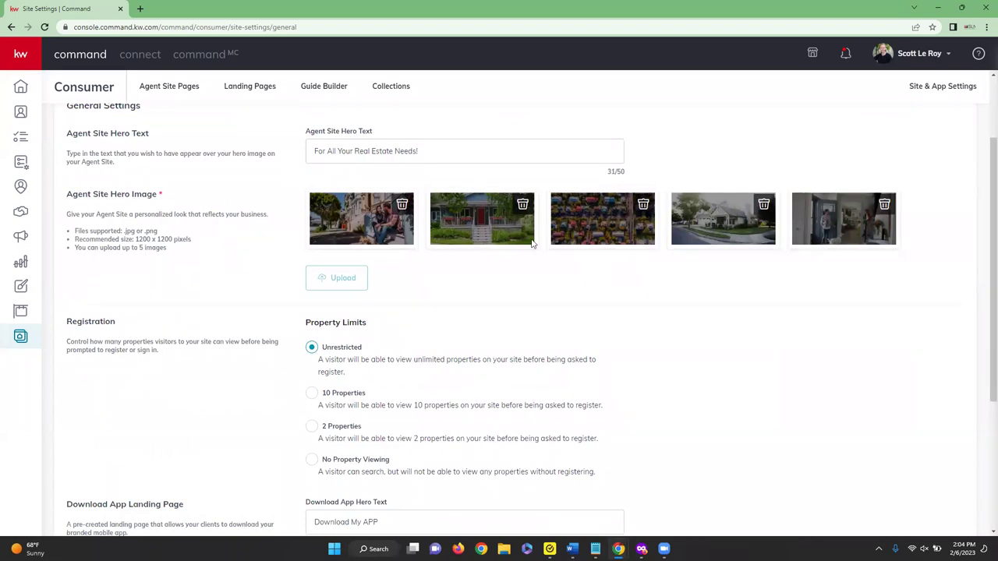
pyautogui.scroll(-3, 531, 244)
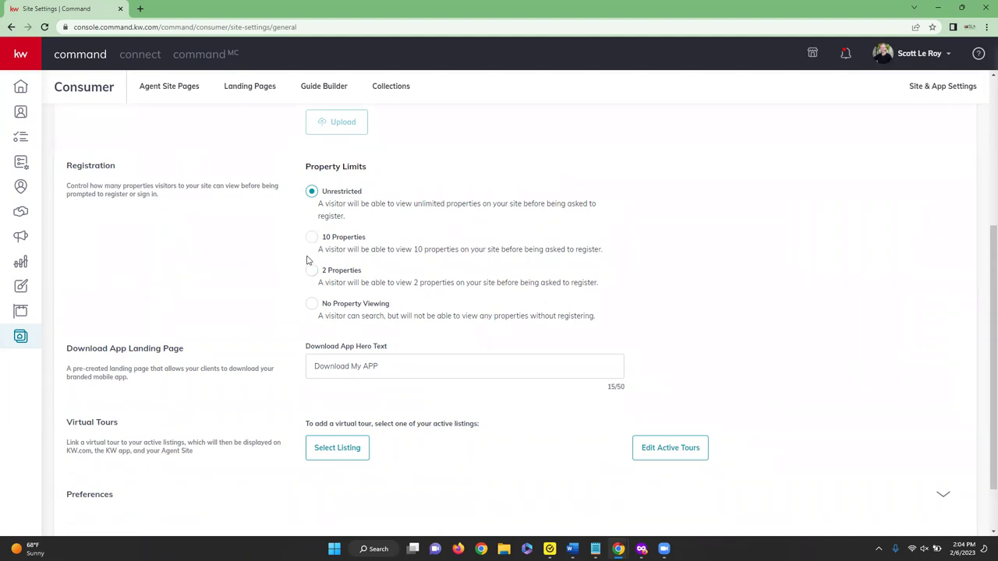
pyautogui.scroll(-1, 223, 300)
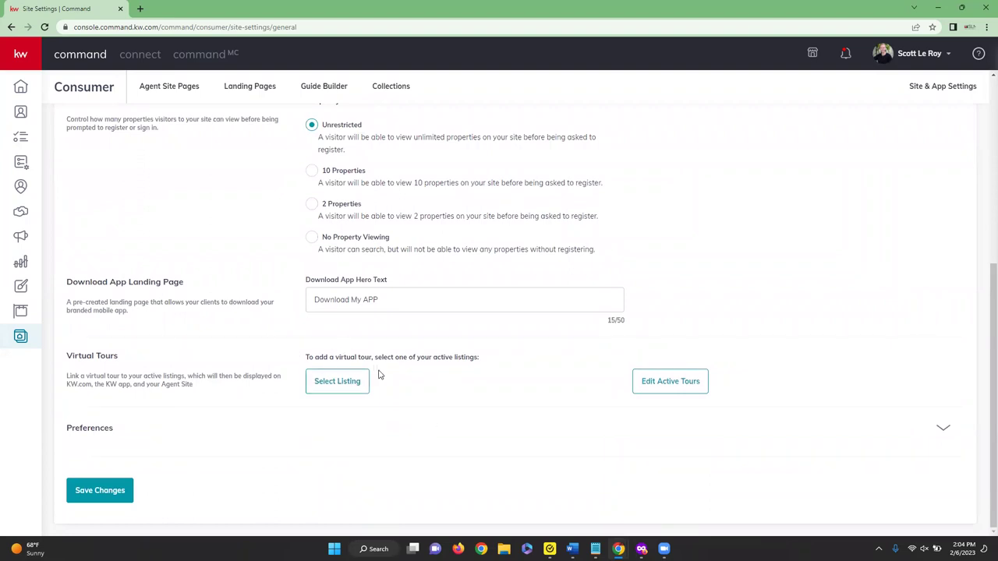
pyautogui.scroll(5, 380, 375)
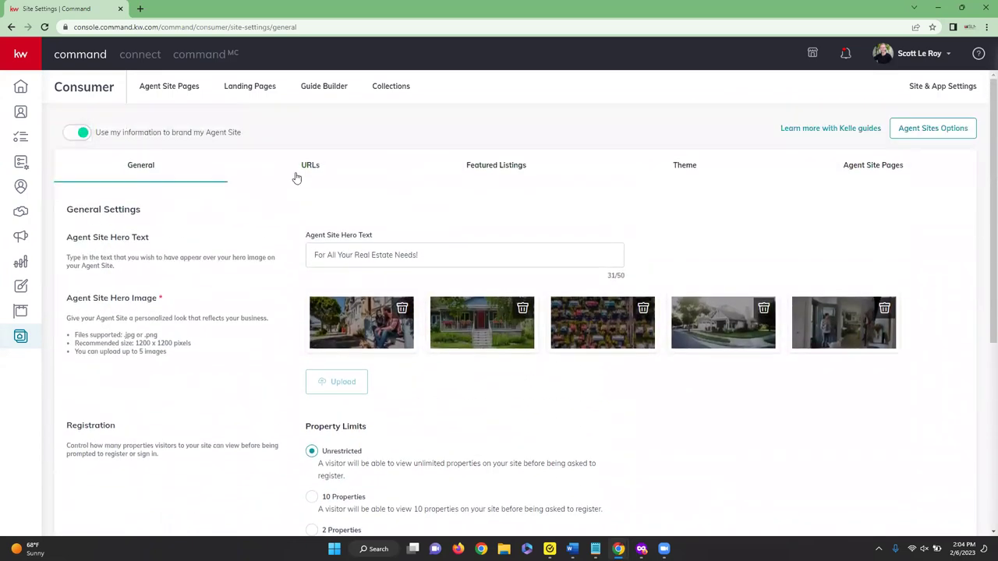
# Copy the app URL from the URL settings and look through the Featured Listings configuration.
pyautogui.click(309, 169)
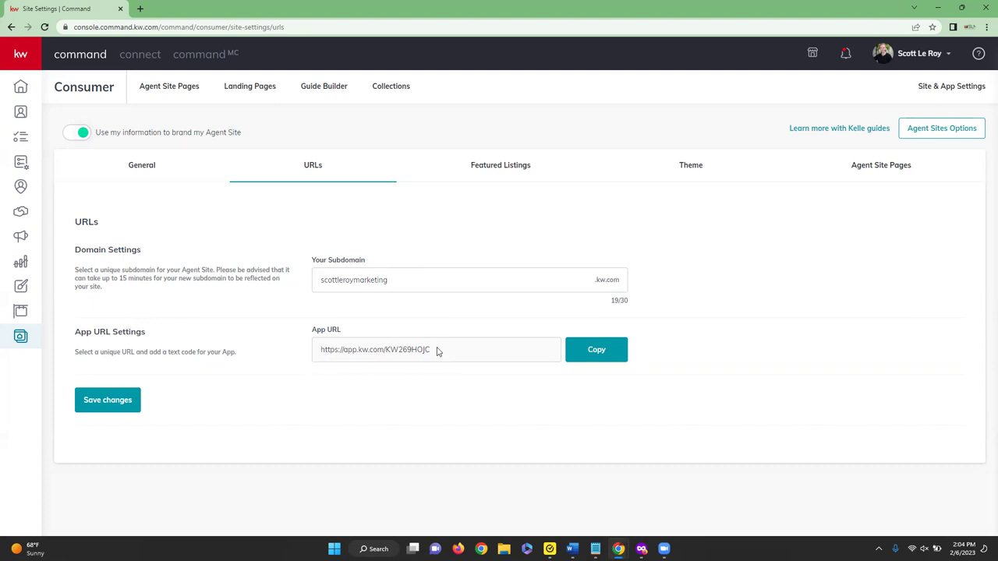
pyautogui.click(615, 357)
pyautogui.click(508, 170)
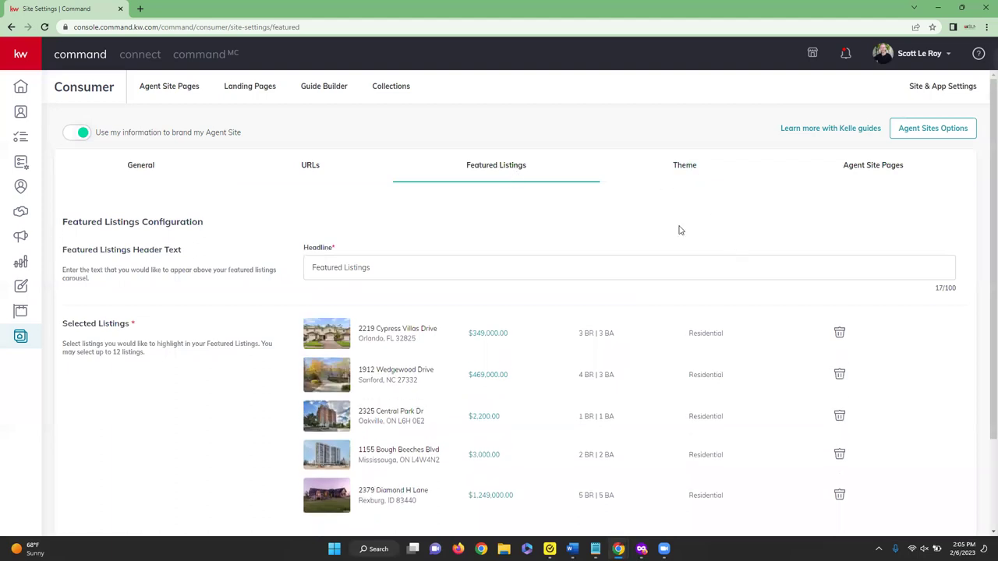
pyautogui.scroll(-2, 436, 389)
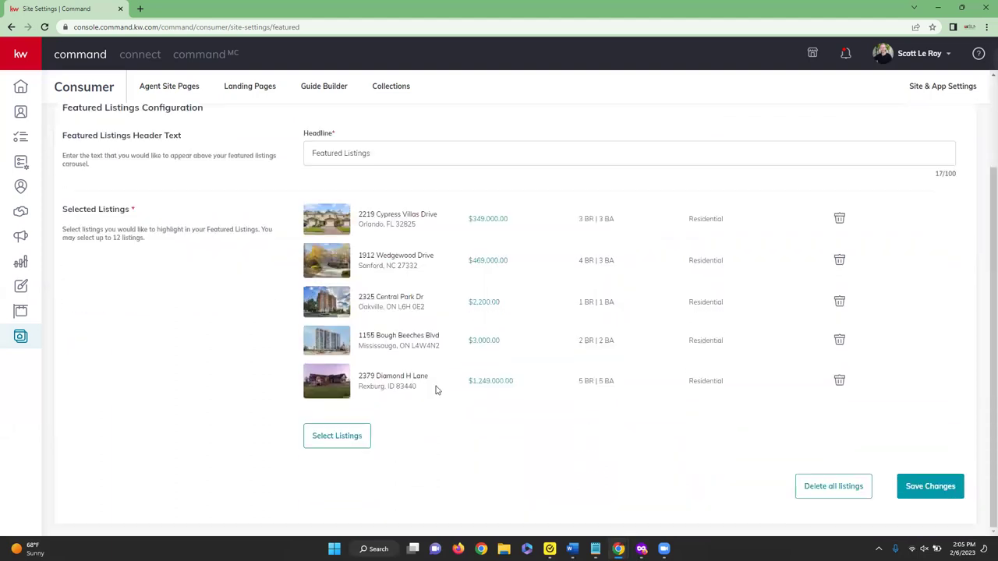
pyautogui.scroll(2, 436, 390)
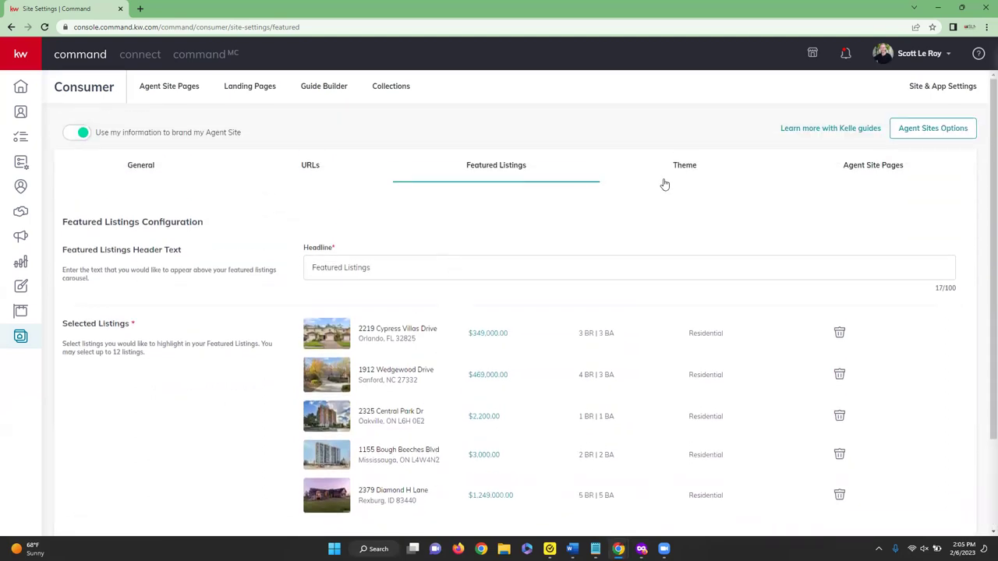
# Compare the KW Red and KW Dark color themes in the site settings.
pyautogui.click(686, 166)
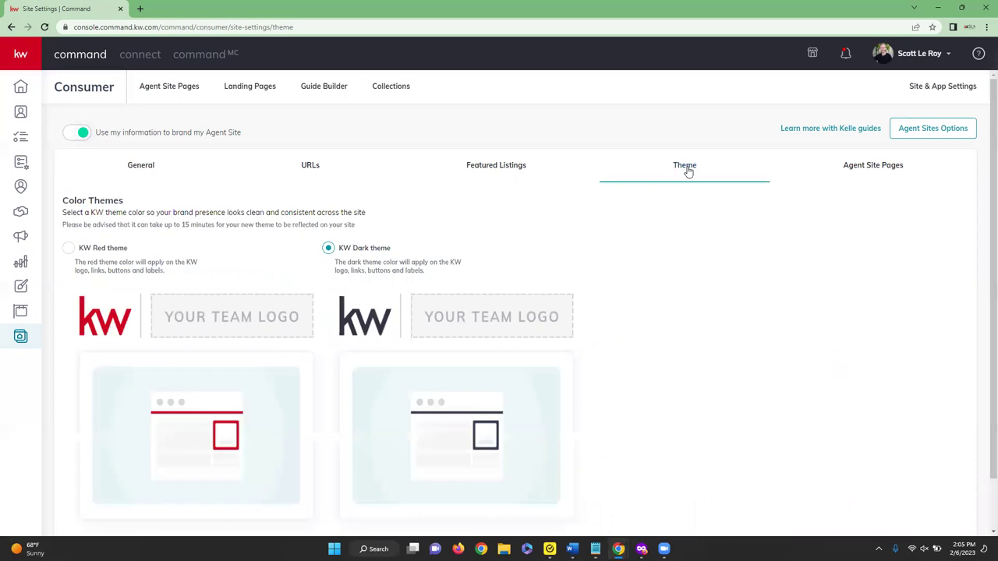
pyautogui.scroll(-1, 89, 258)
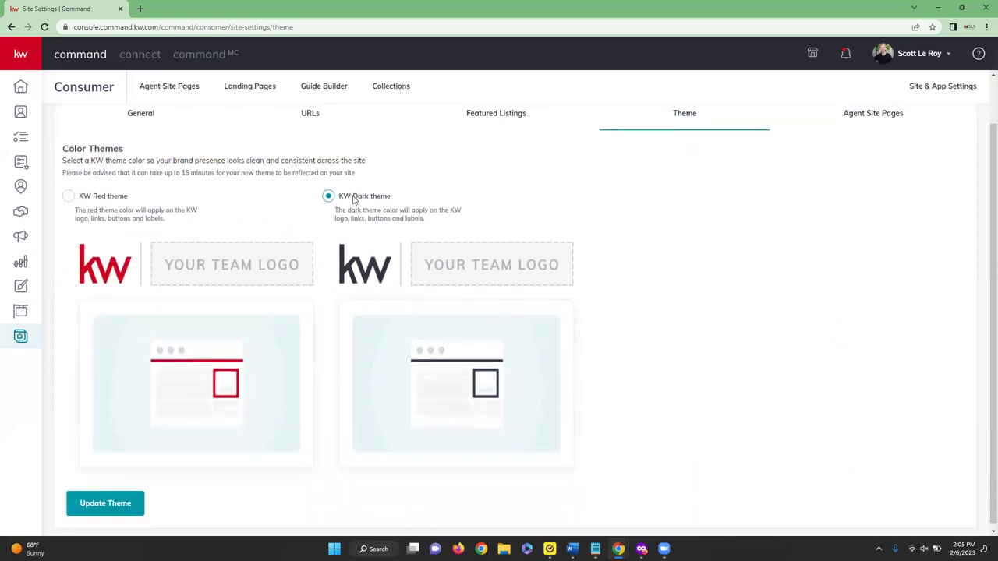
pyautogui.scroll(1, 920, 341)
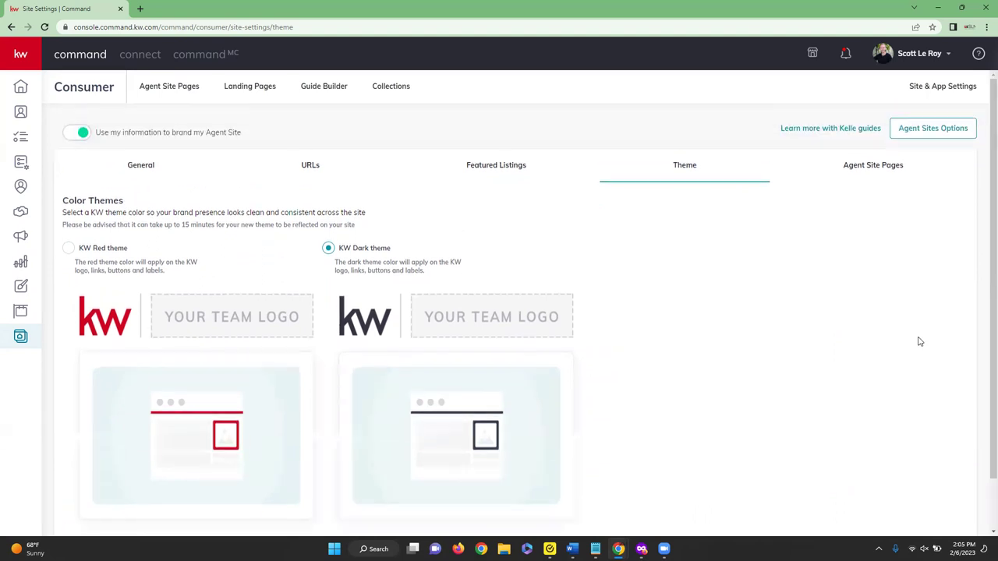
# Look over the agent site's page navigation and open the details of the About Me page.
pyautogui.click(876, 170)
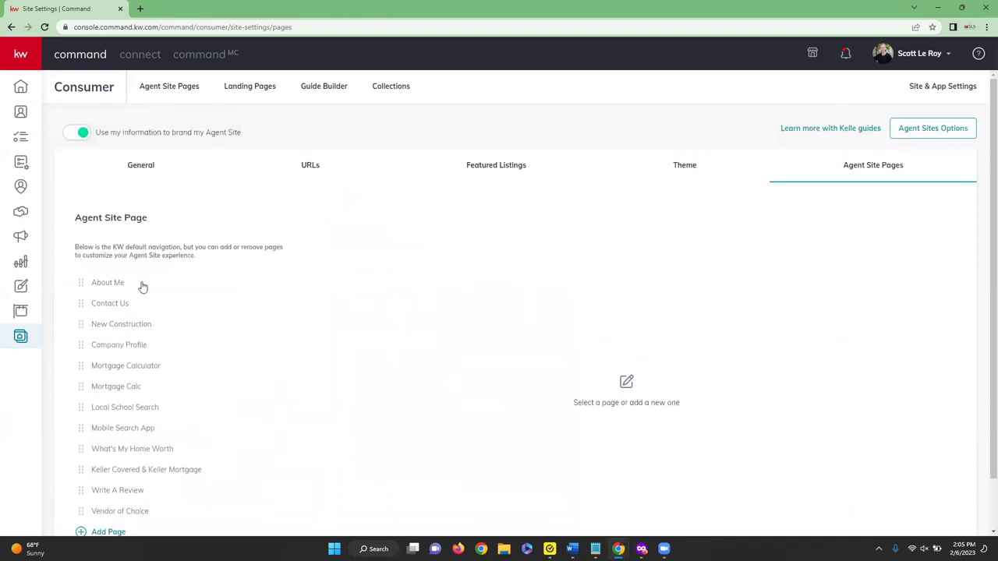
pyautogui.scroll(-1, 109, 269)
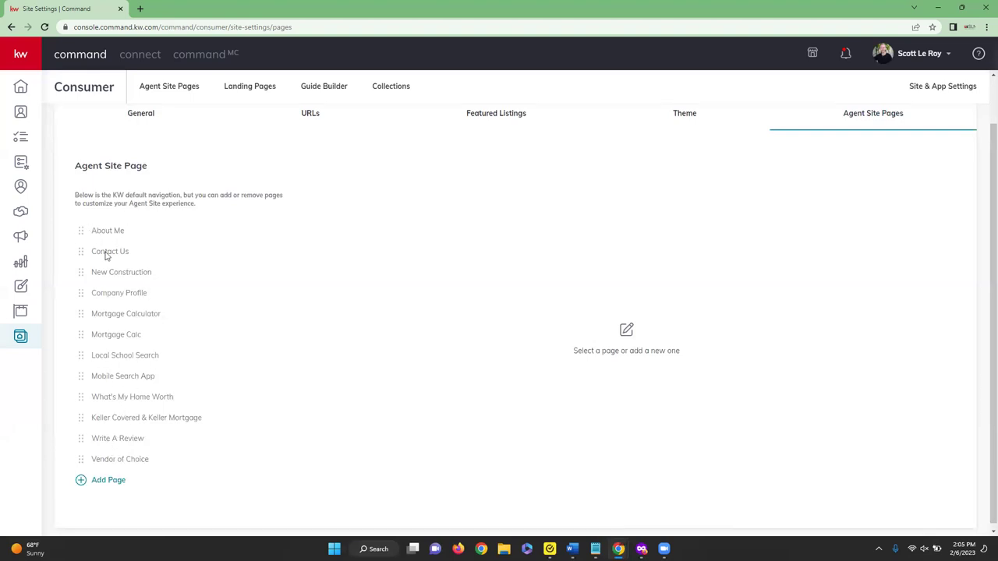
pyautogui.moveTo(81, 233); pyautogui.dragTo(58, 229)
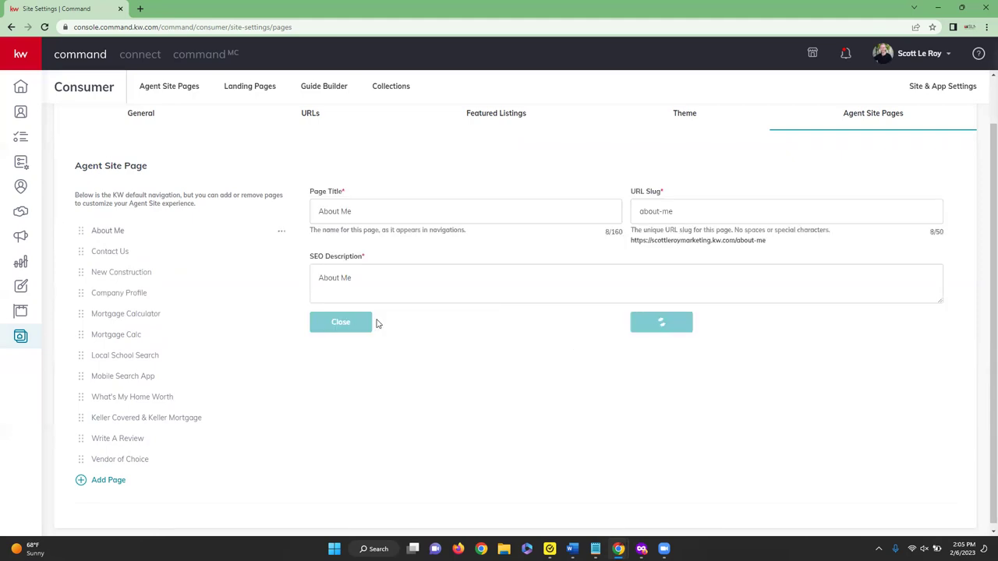